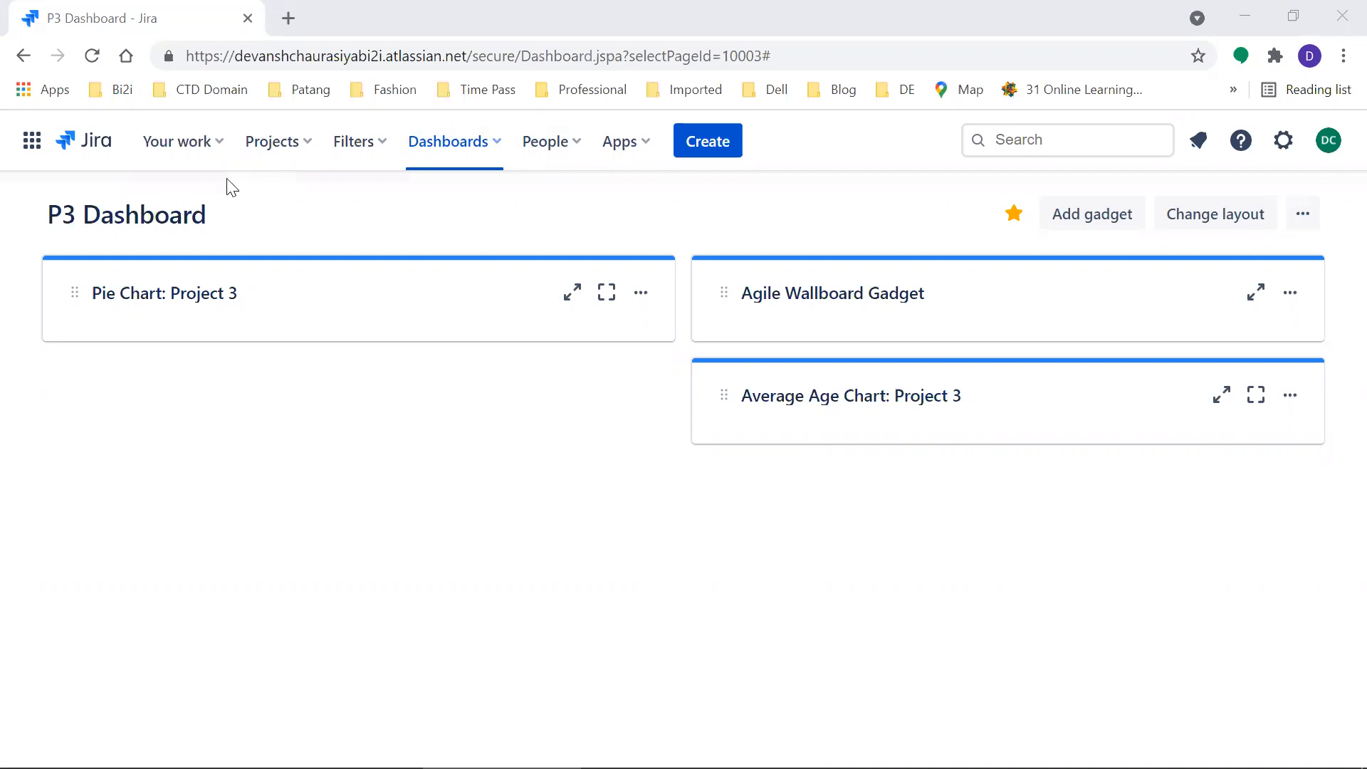
Start creating a new Jira project and name it Project 4.
click(311, 152)
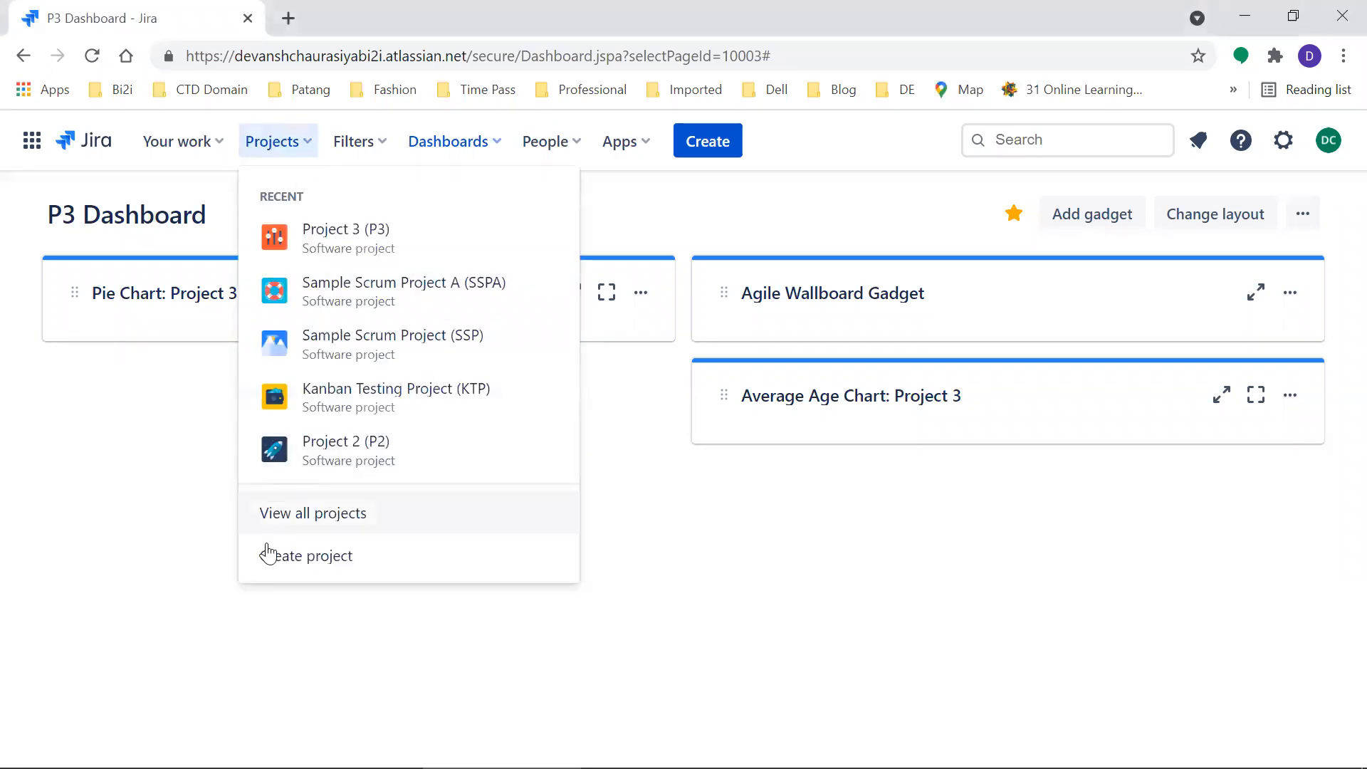
click(268, 573)
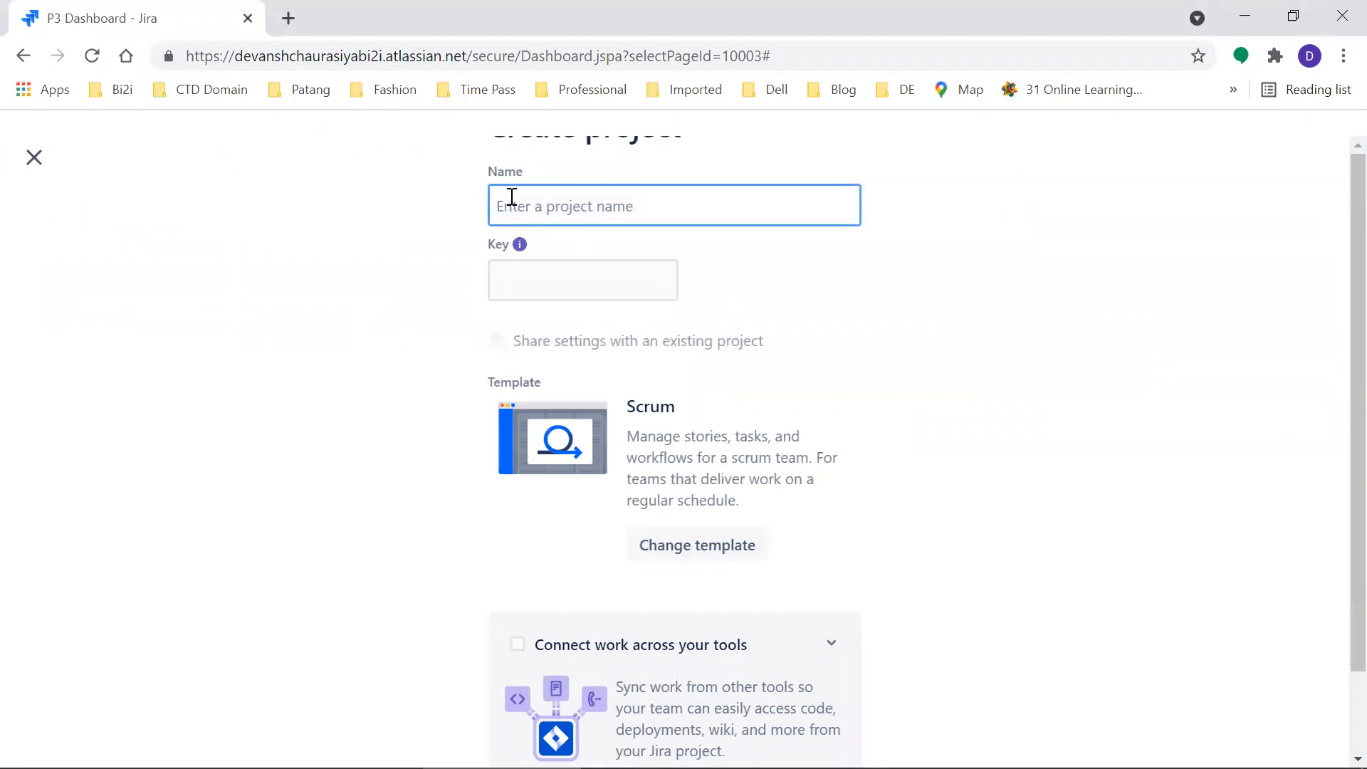
text(po)
key(BackSpace)
key(BackSpace)
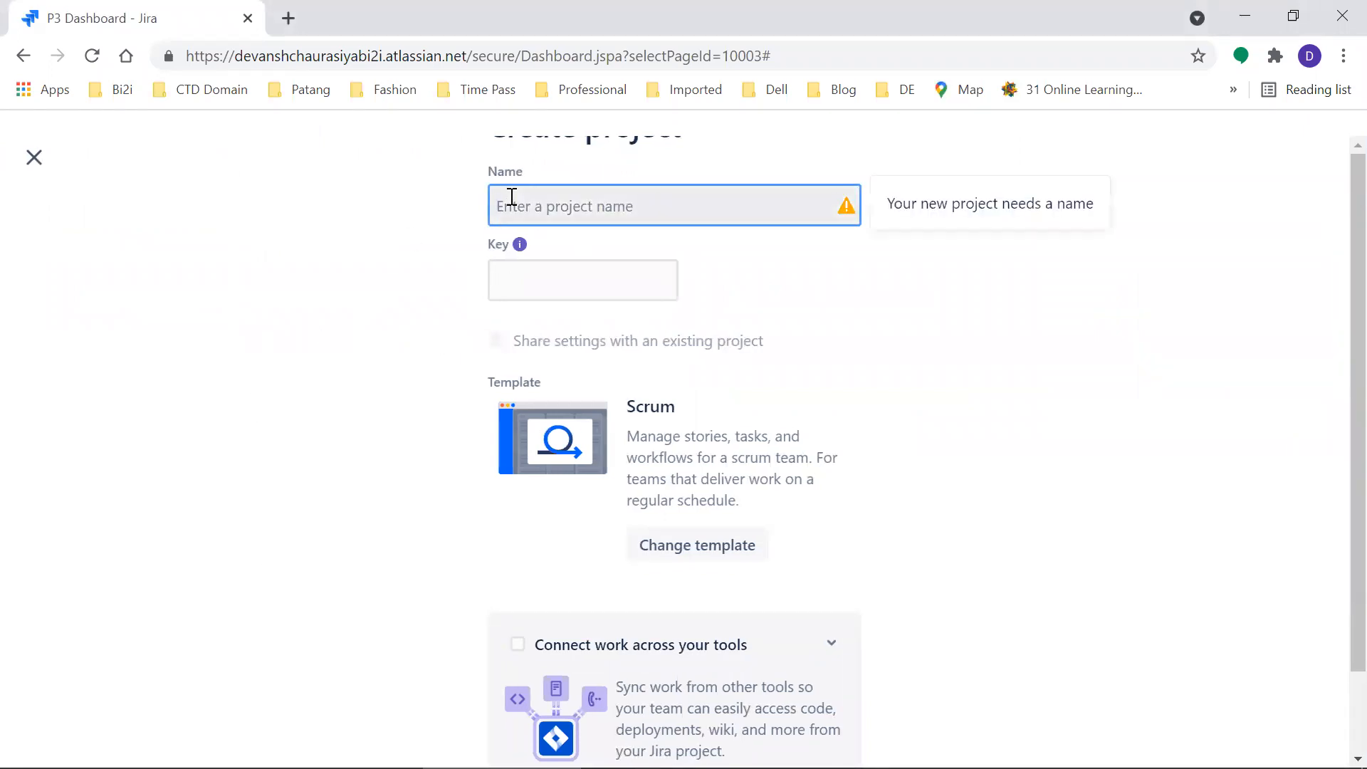
click(527, 218)
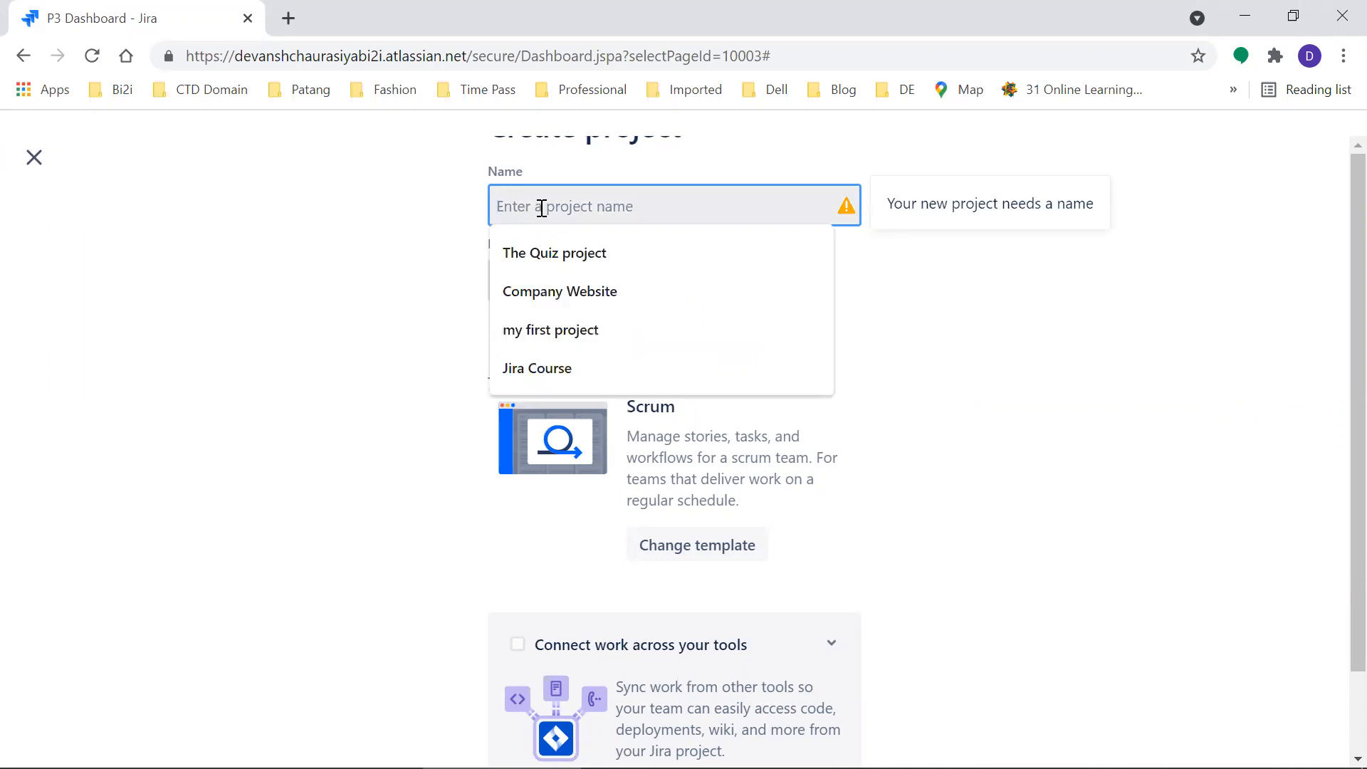
text(P)
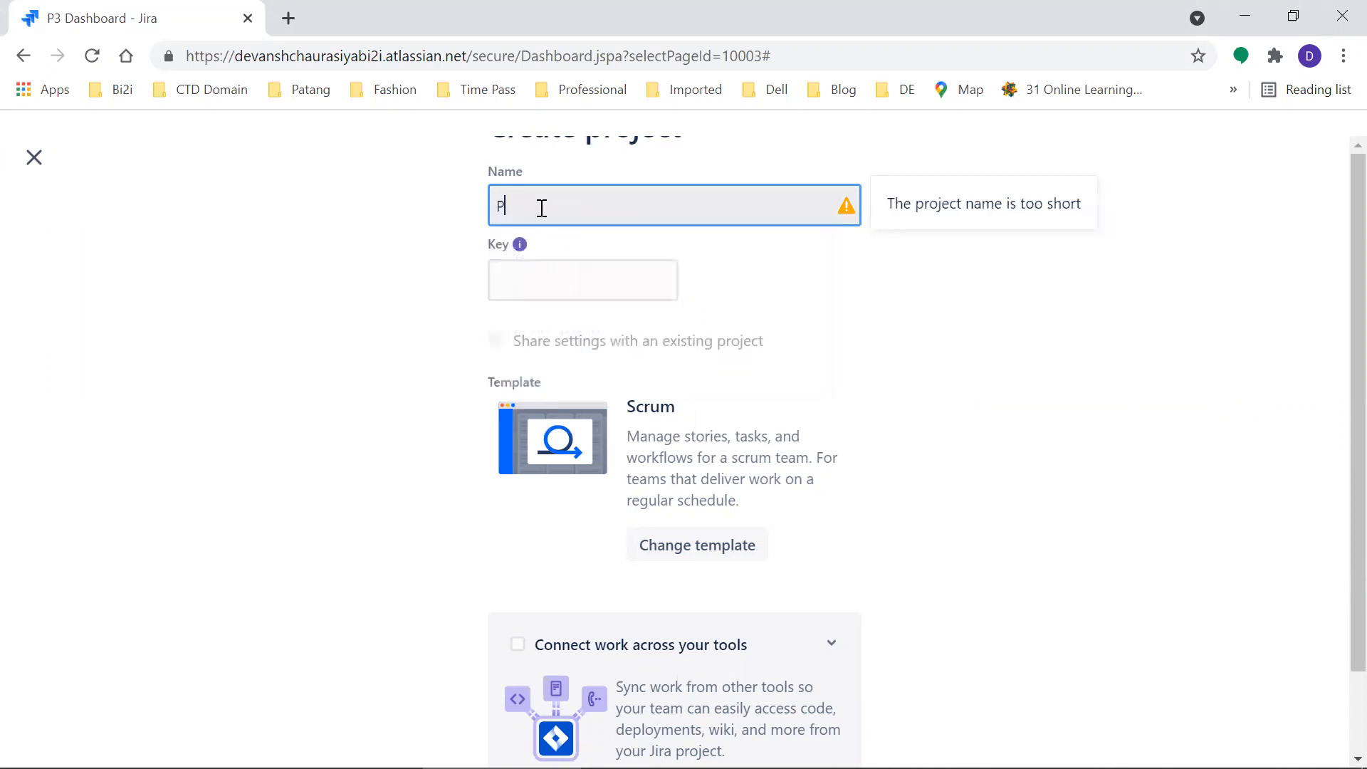
text(roject 4)
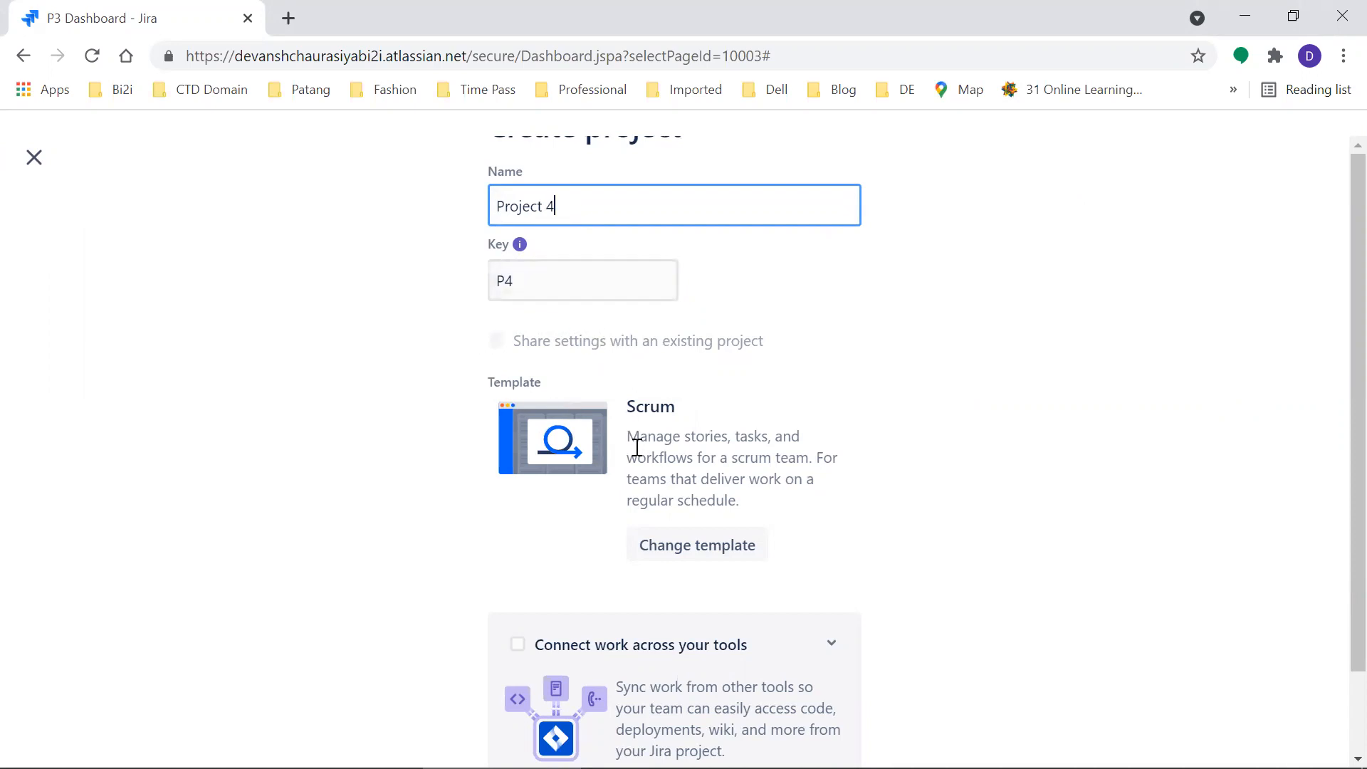
Change the new project's template to company-managed Kanban and create the project.
click(684, 546)
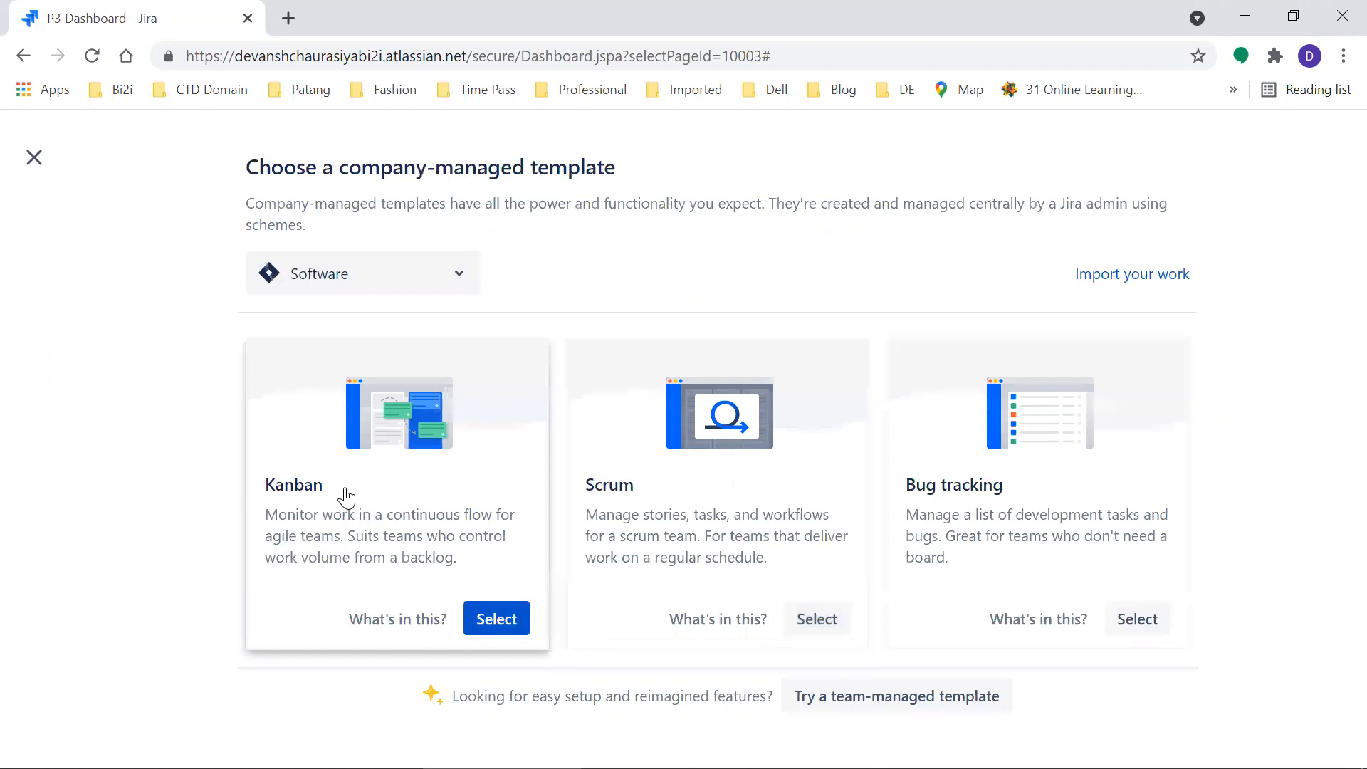
click(347, 496)
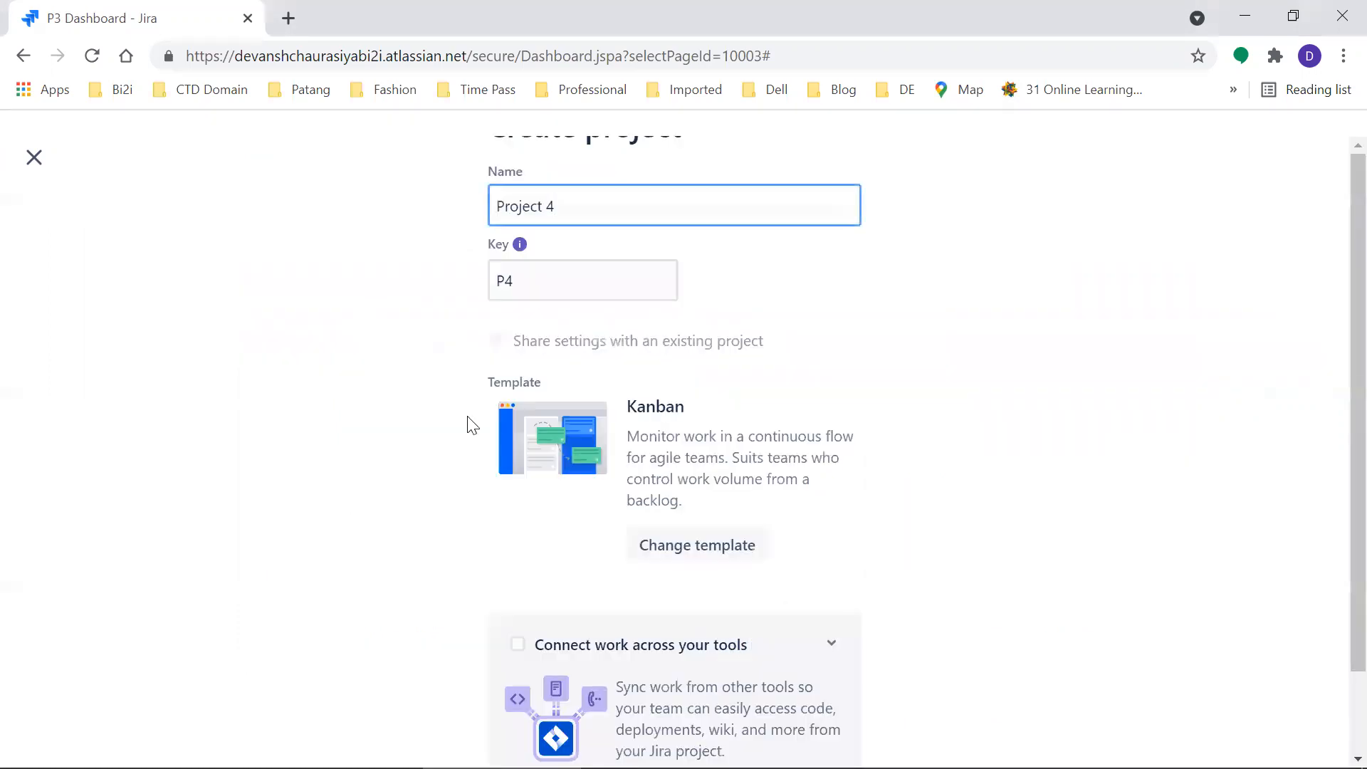
scroll(1334, 389, down, 2)
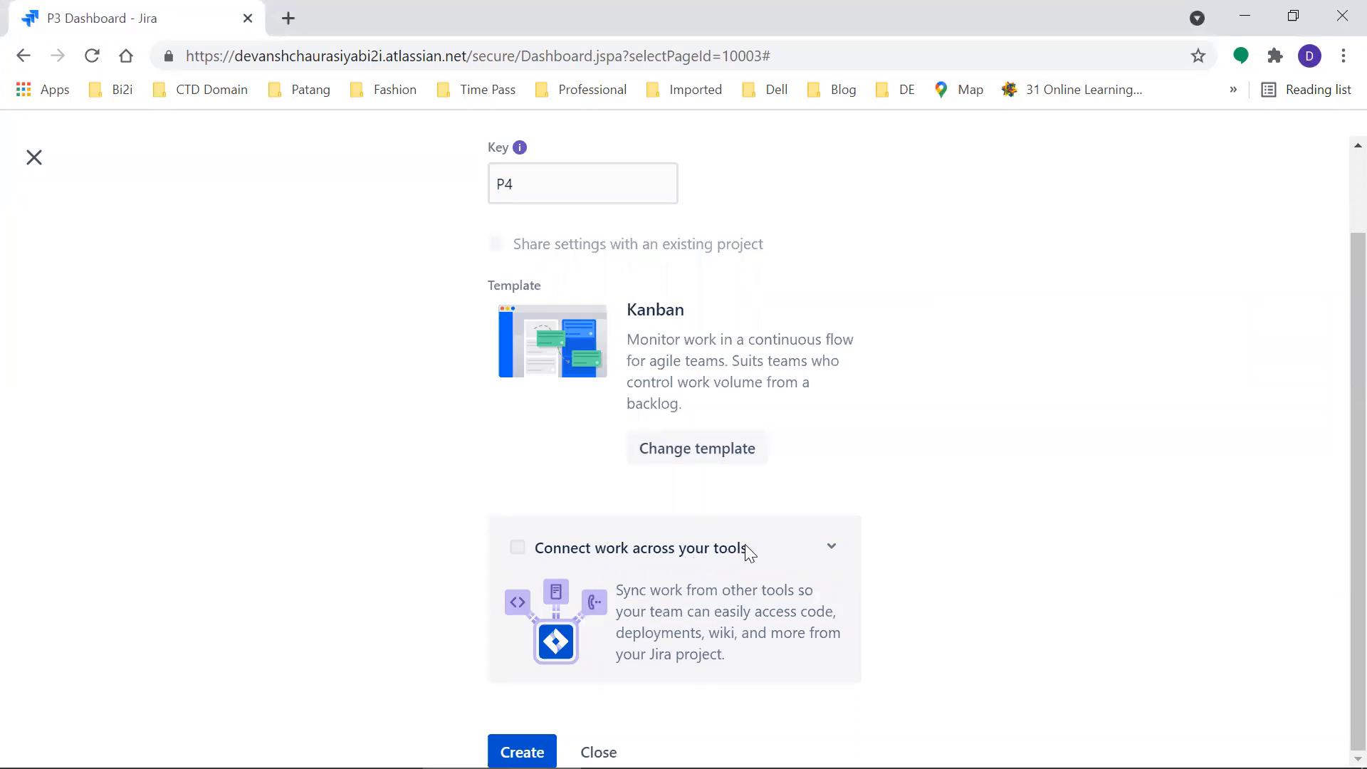
click(521, 752)
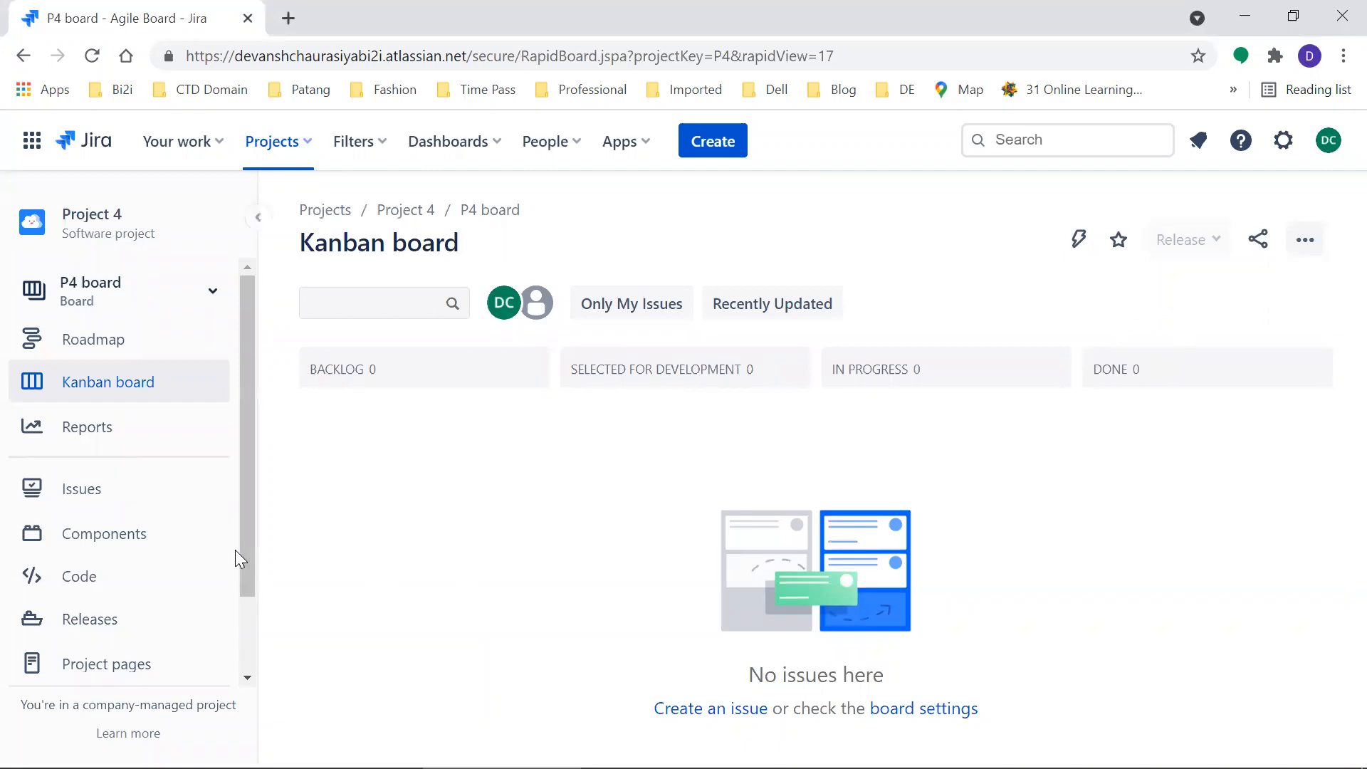
Open Project 4's settings and review the fields on its Details page.
drag(248, 538, 251, 633)
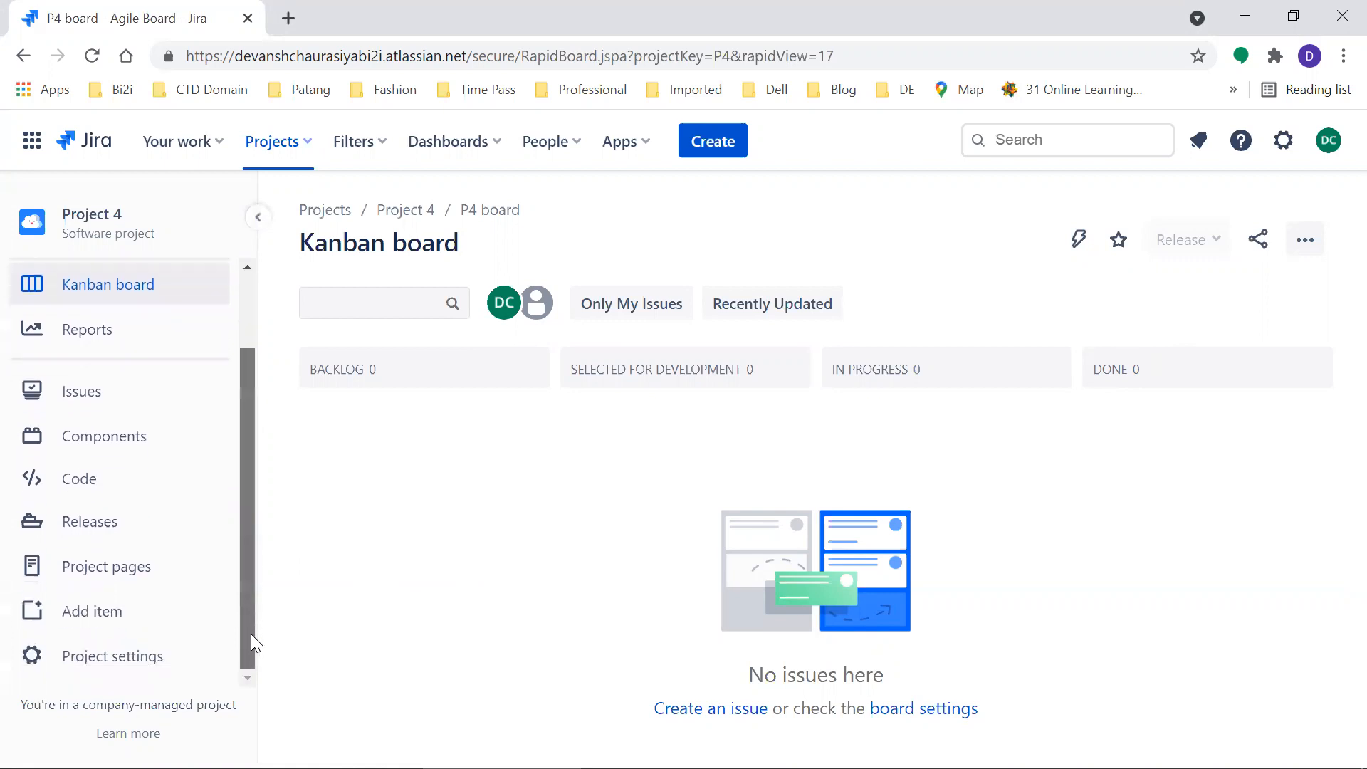
click(93, 655)
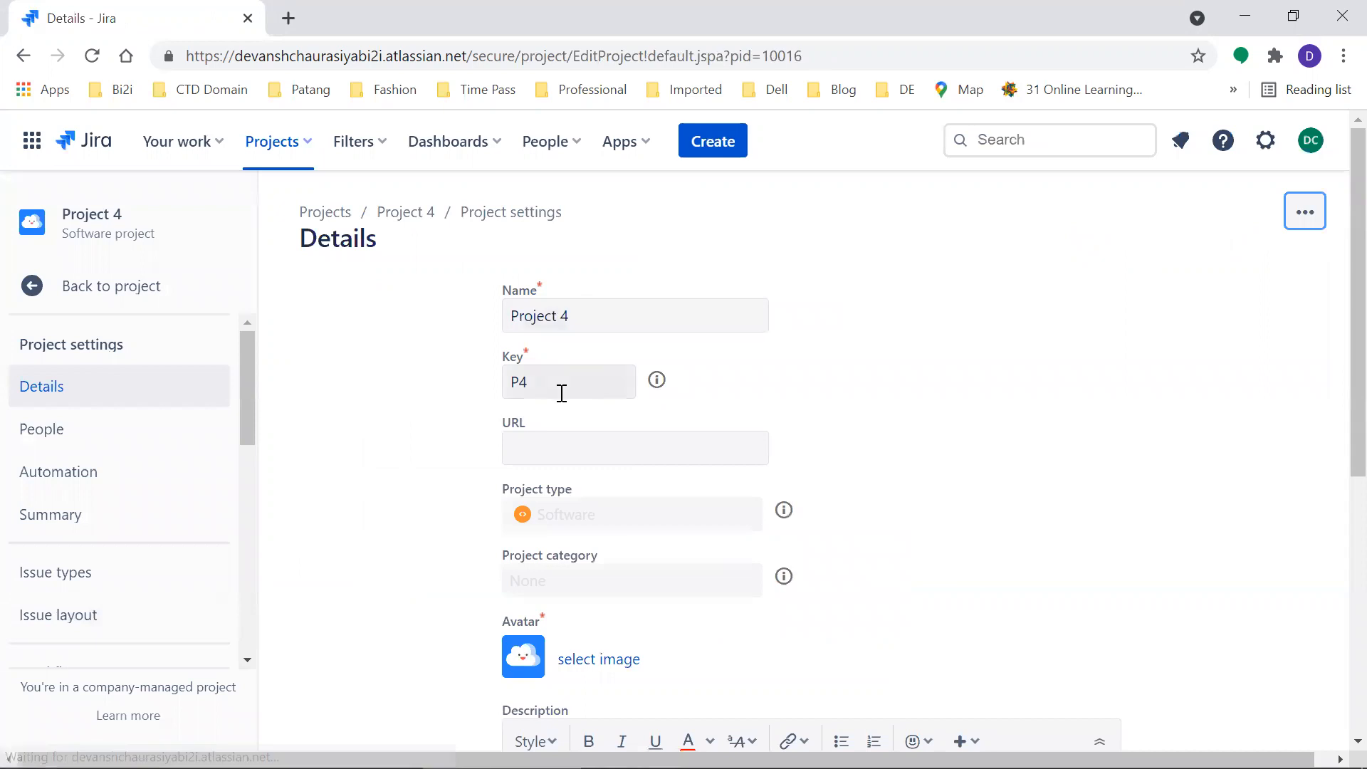
scroll(1336, 288, down, 7)
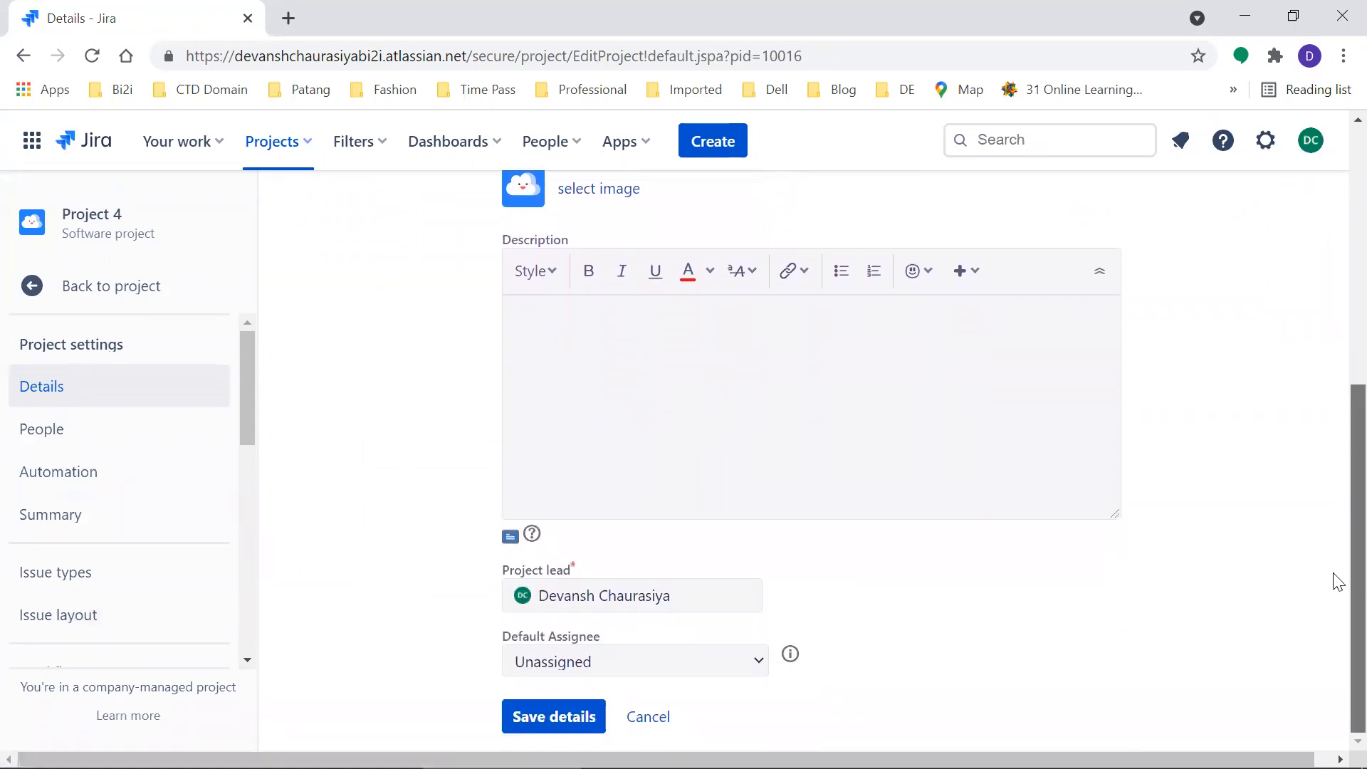
scroll(1336, 498, up, 7)
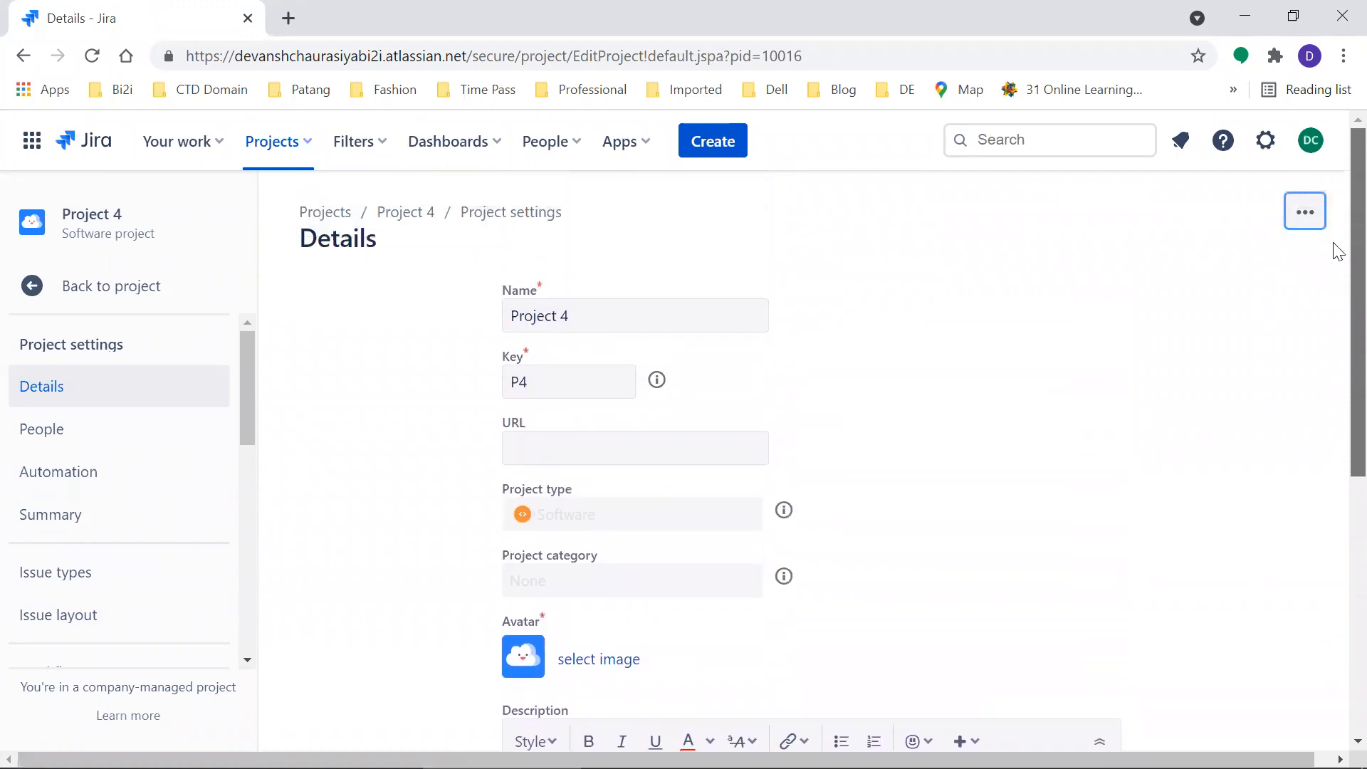
scroll(1331, 428, down, 7)
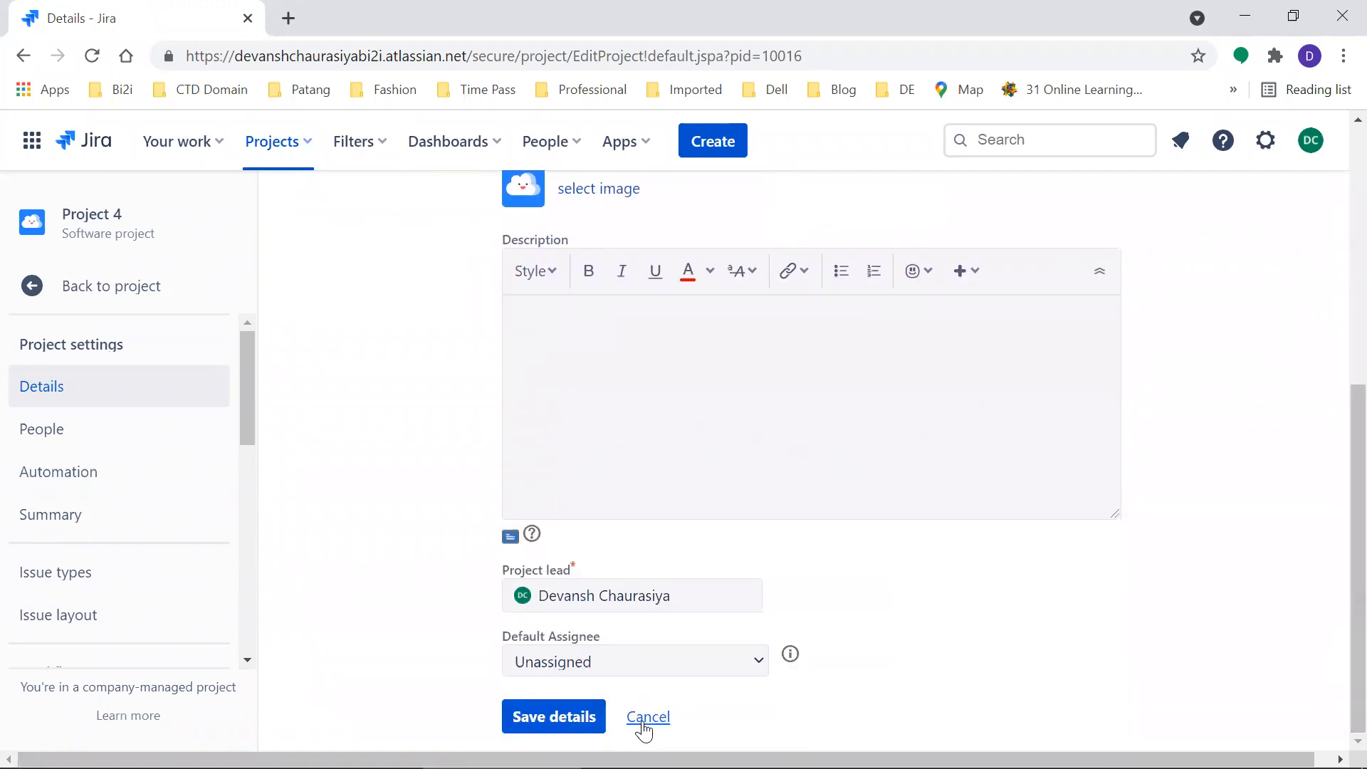
Examine Project 4's People settings, including the role filter options and the conditions for adding people.
click(85, 447)
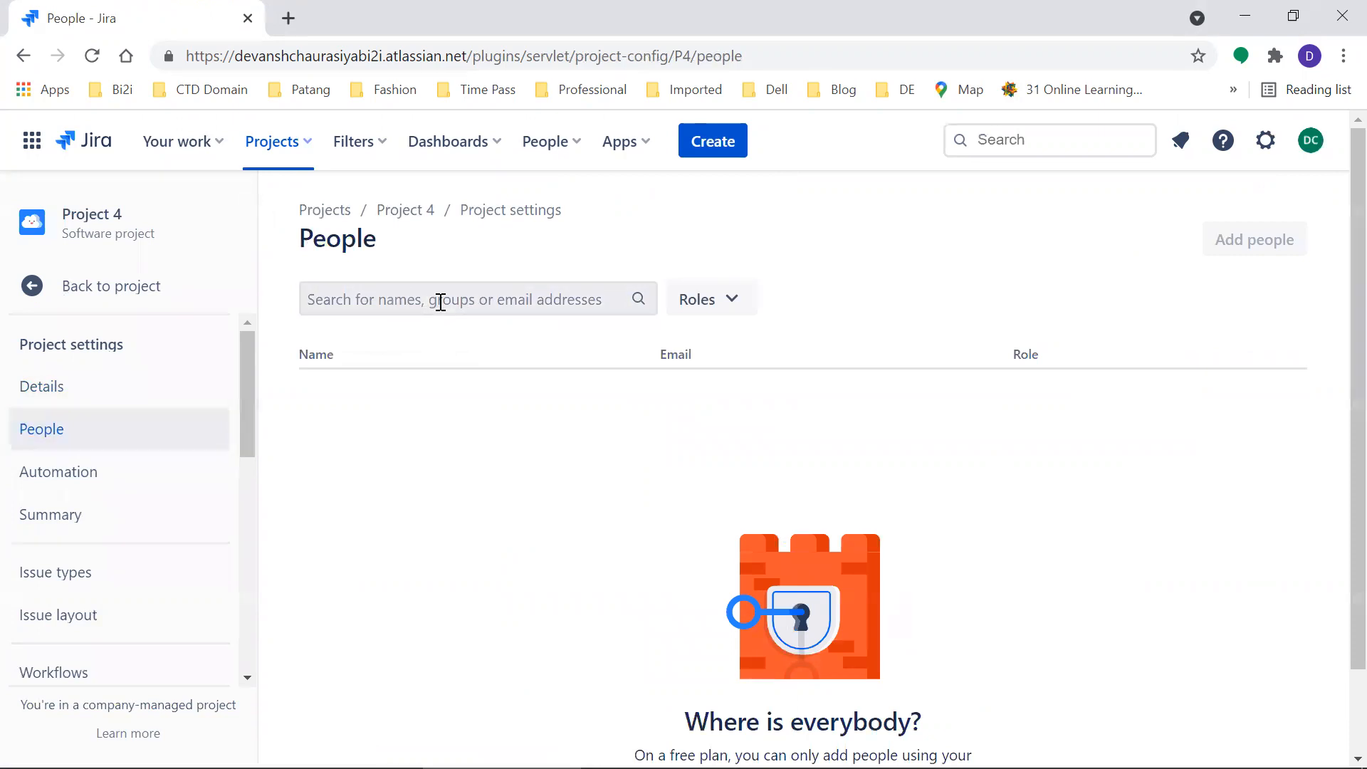
click(731, 299)
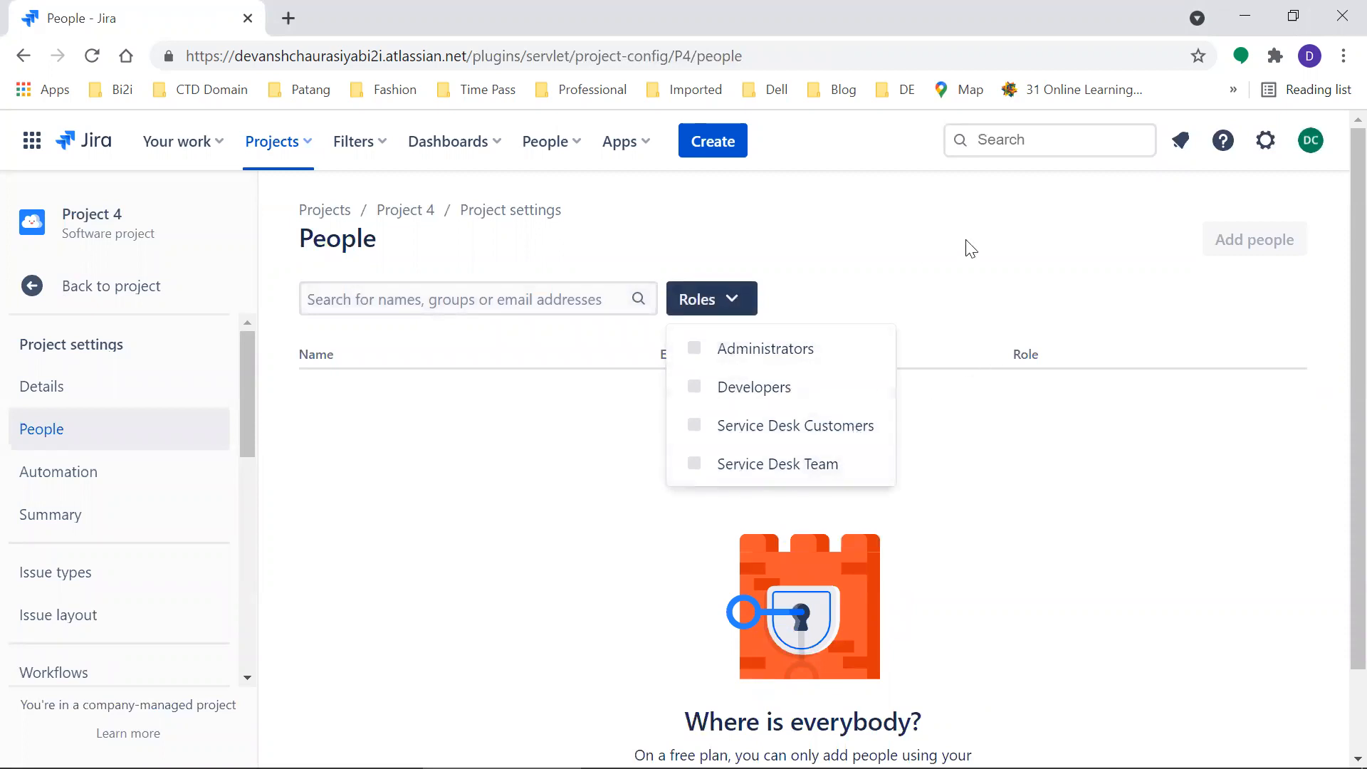
click(1000, 254)
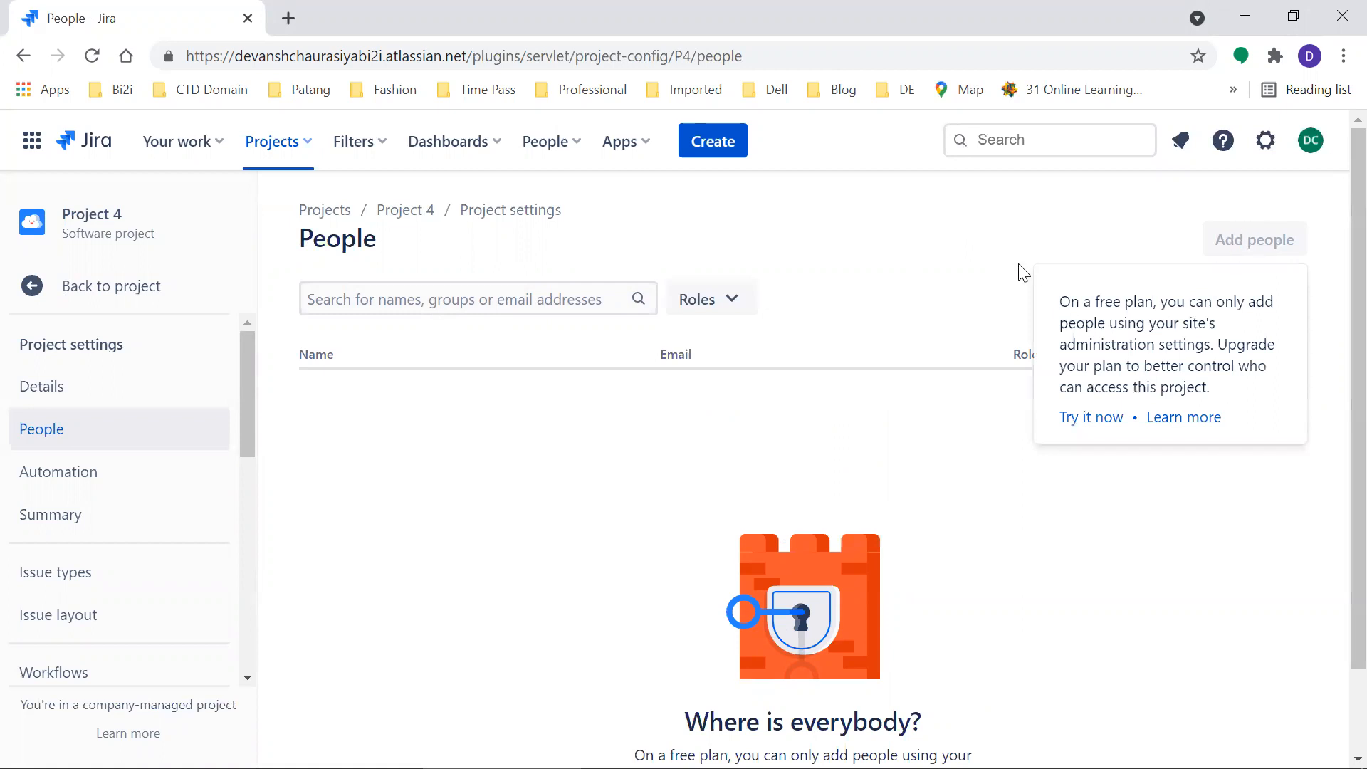
mouse_move(1277, 242)
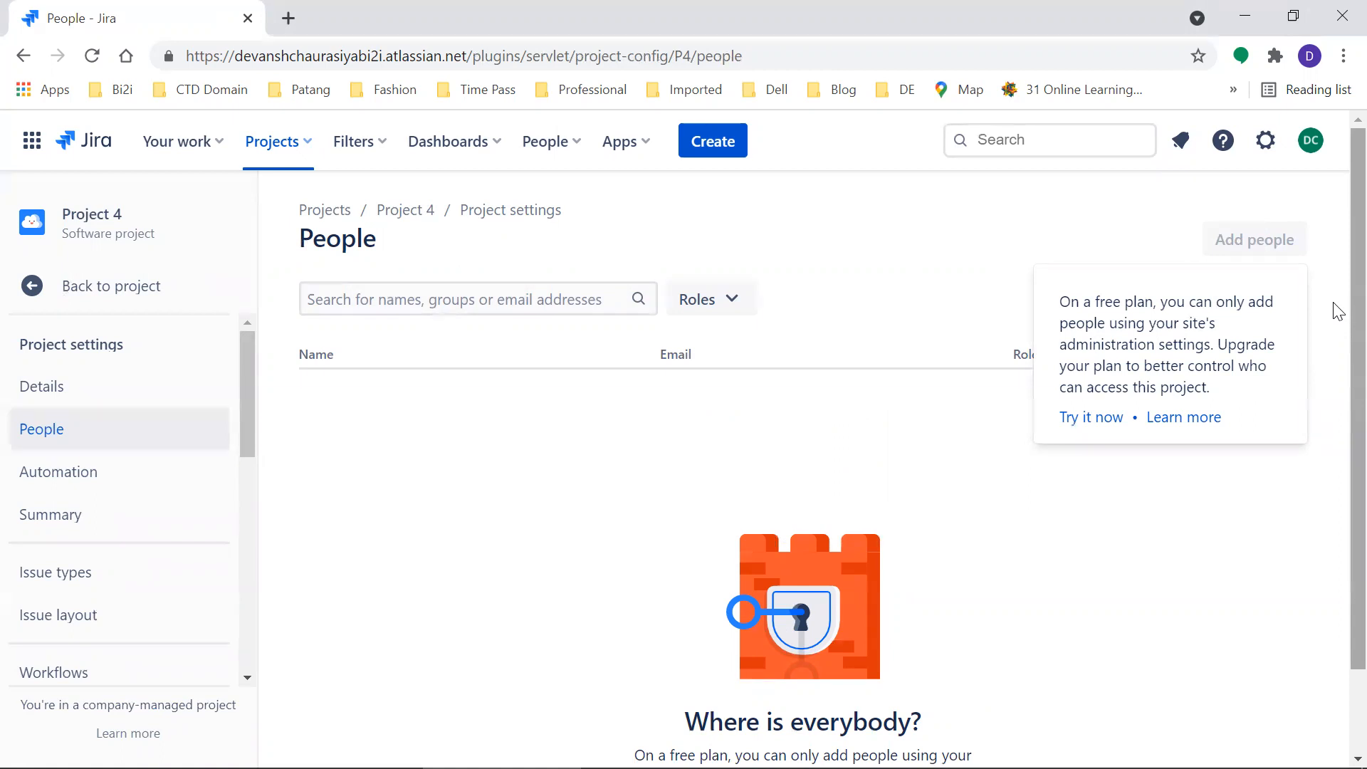
scroll(1336, 370, down, 2)
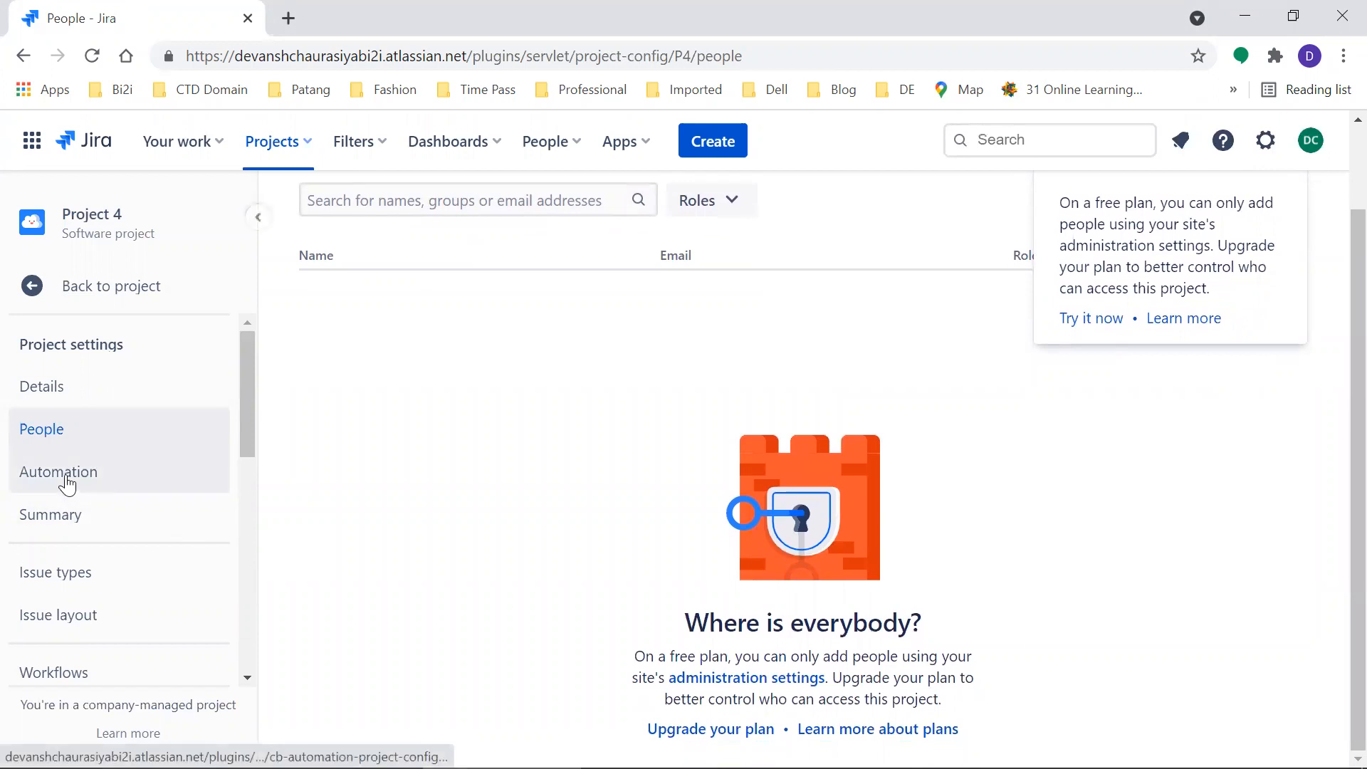
Open the issue layout shared by Story, Epic, Task and Sub-task and review its description and context fields.
click(58, 609)
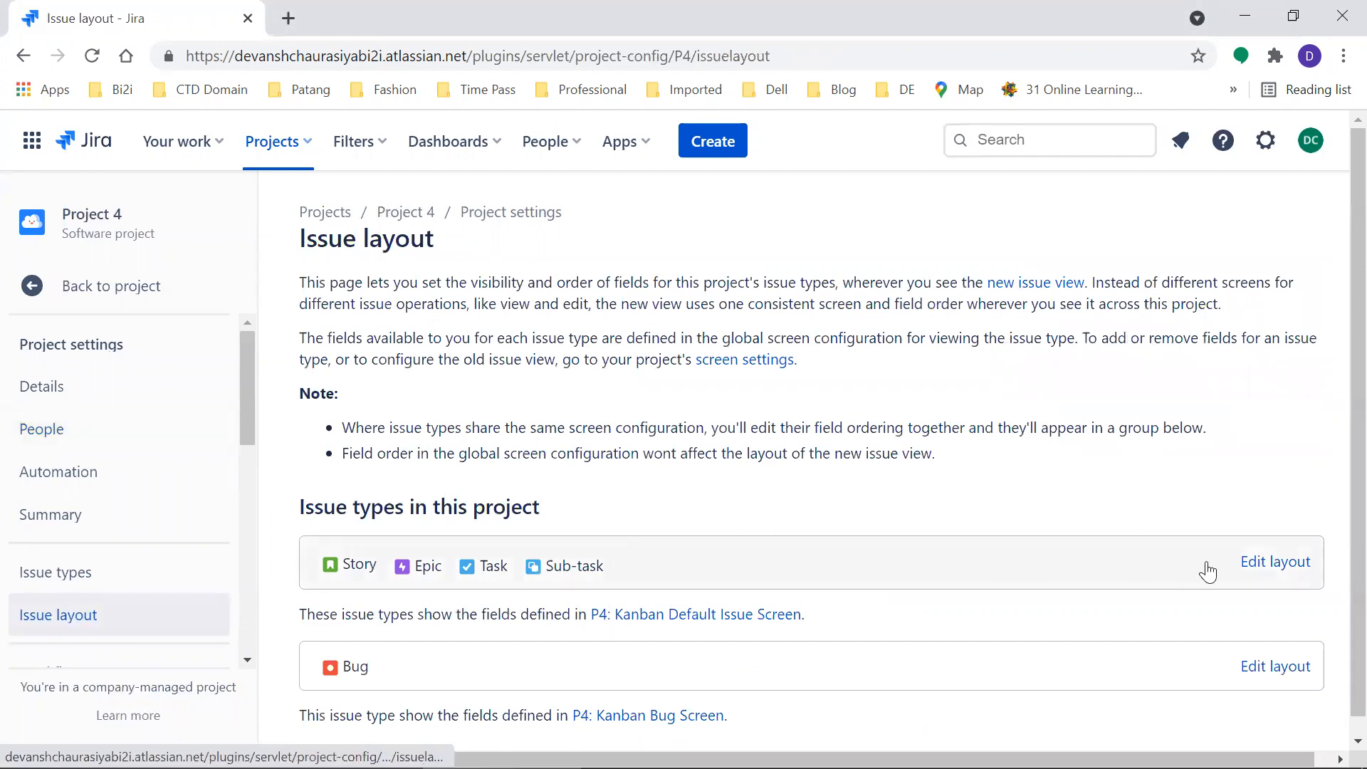
click(1276, 566)
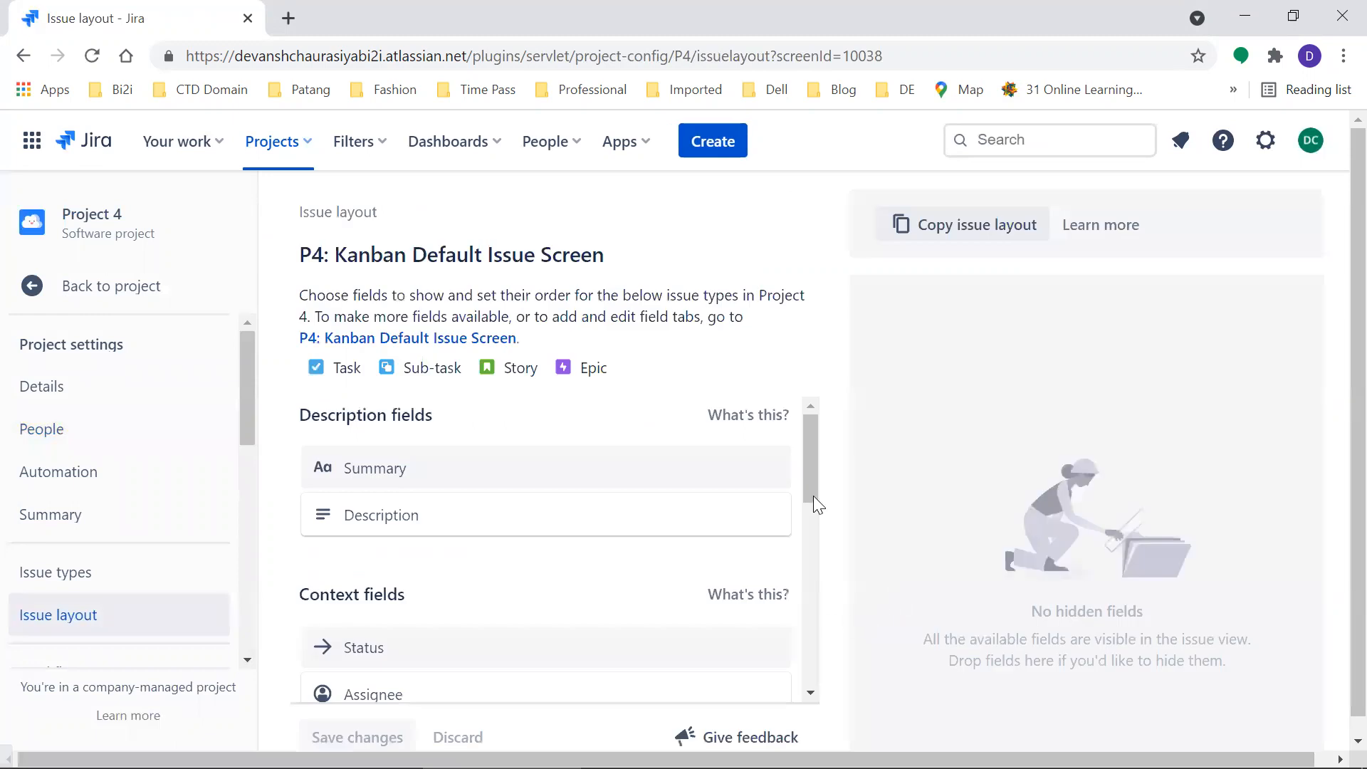
scroll(818, 506, down, 1)
drag(818, 499, 834, 669)
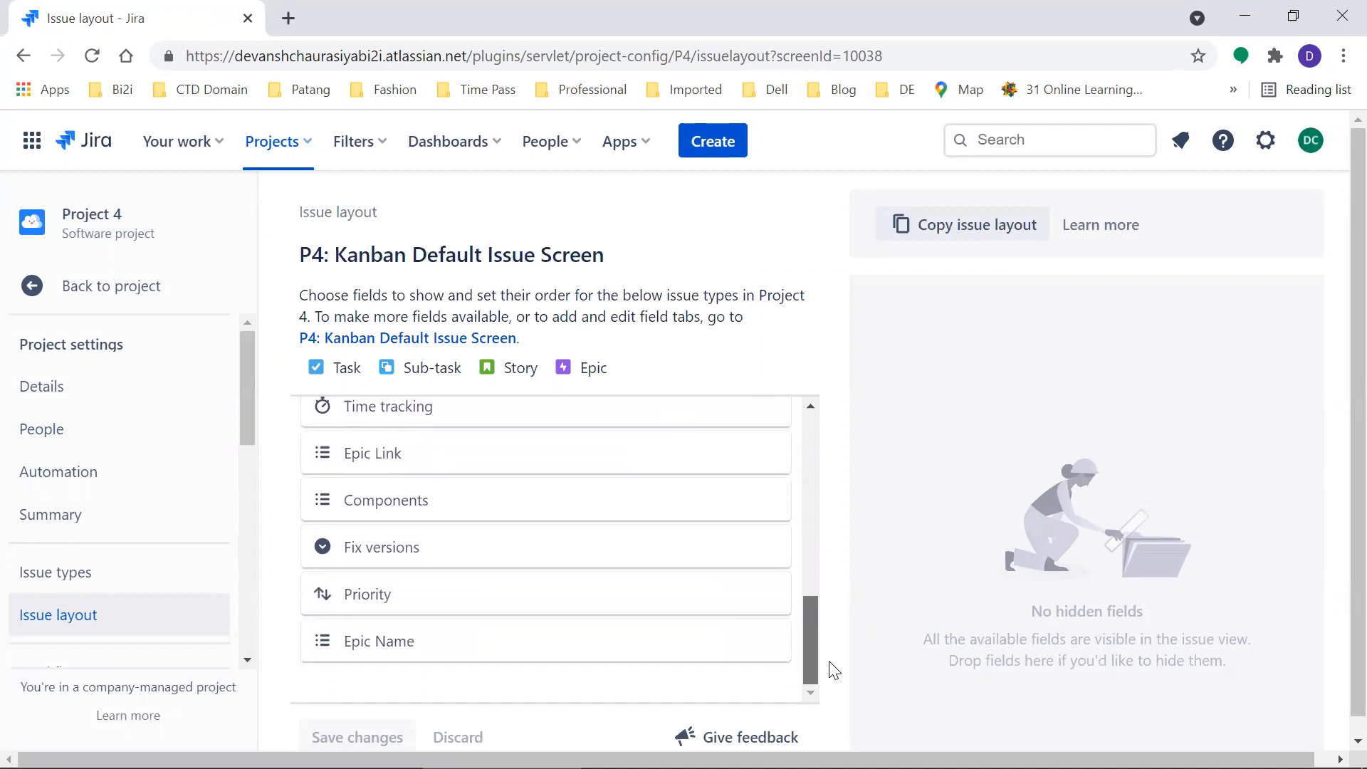
drag(812, 649, 793, 431)
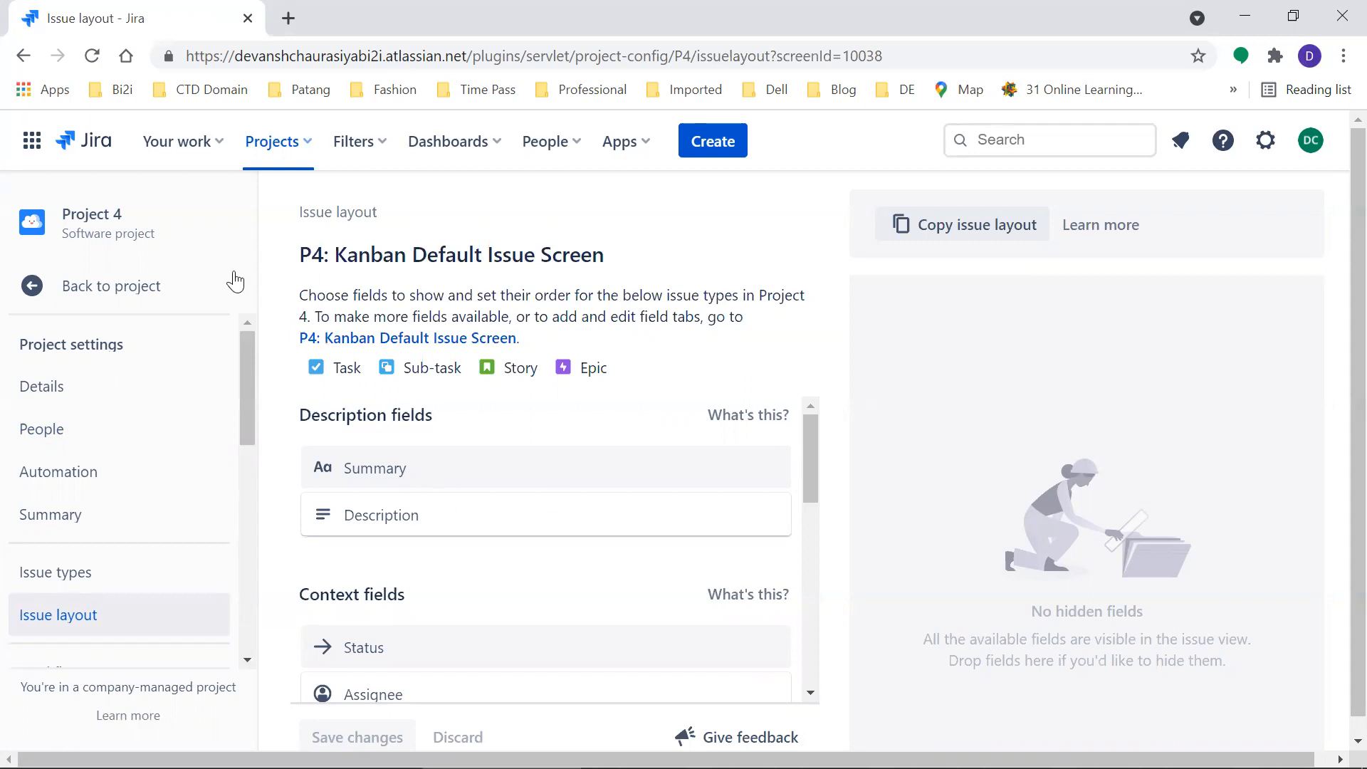
Return to Project 4's Kanban board and open the General section of its board settings.
click(134, 294)
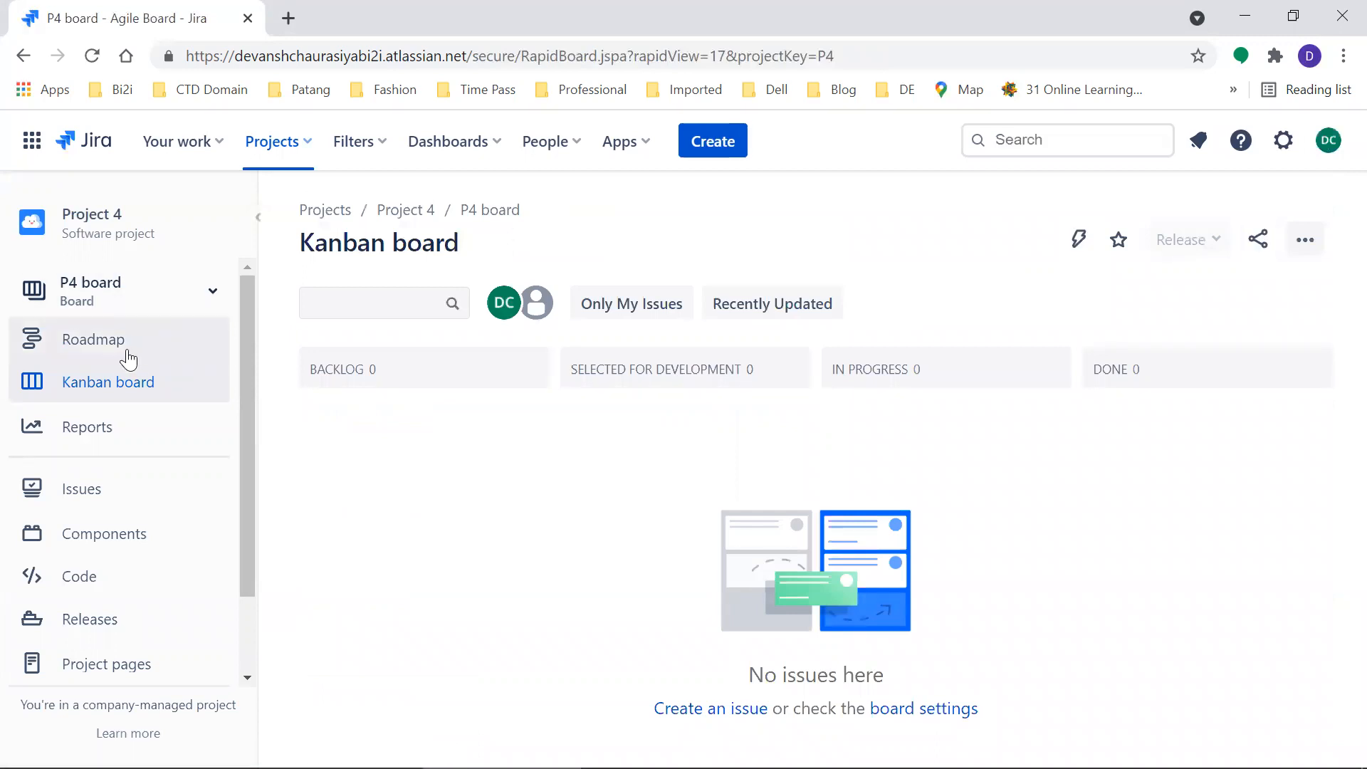
drag(245, 444, 233, 565)
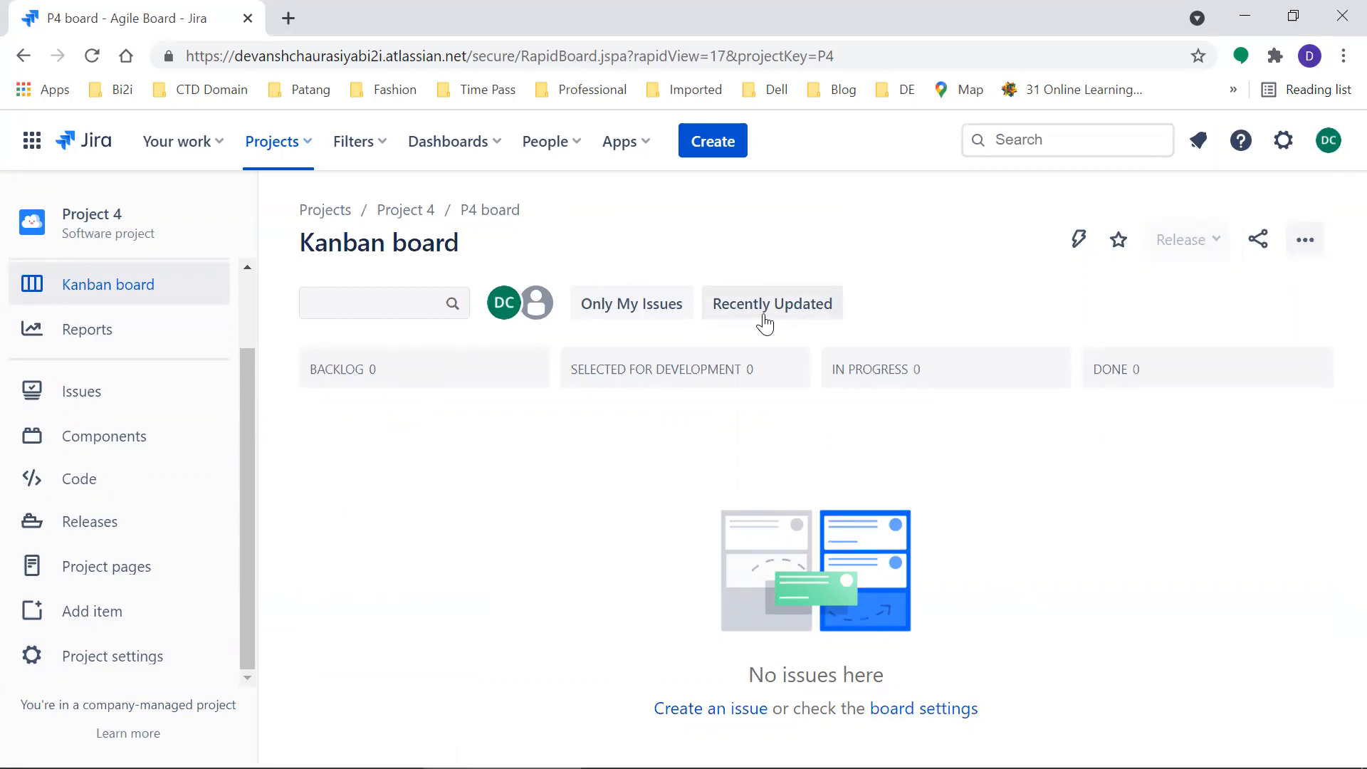
click(1306, 242)
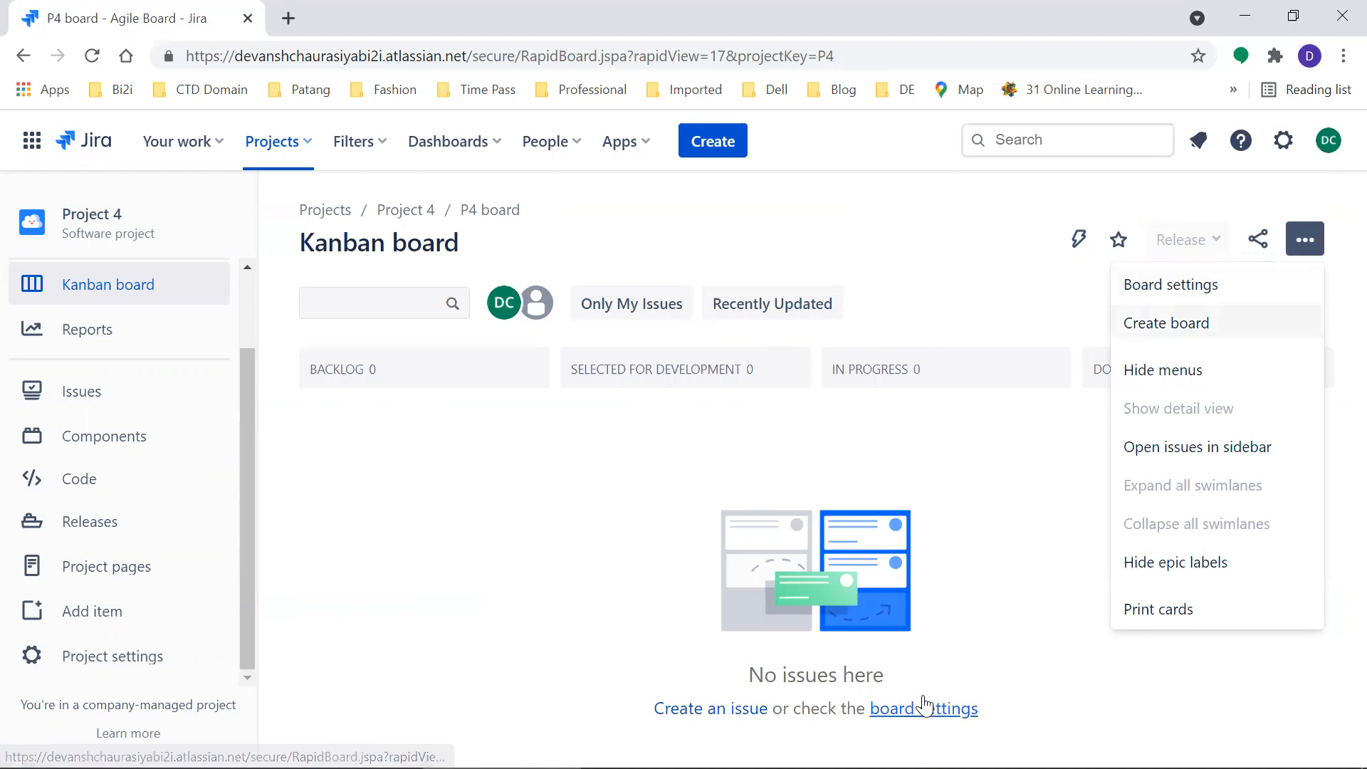
click(1171, 294)
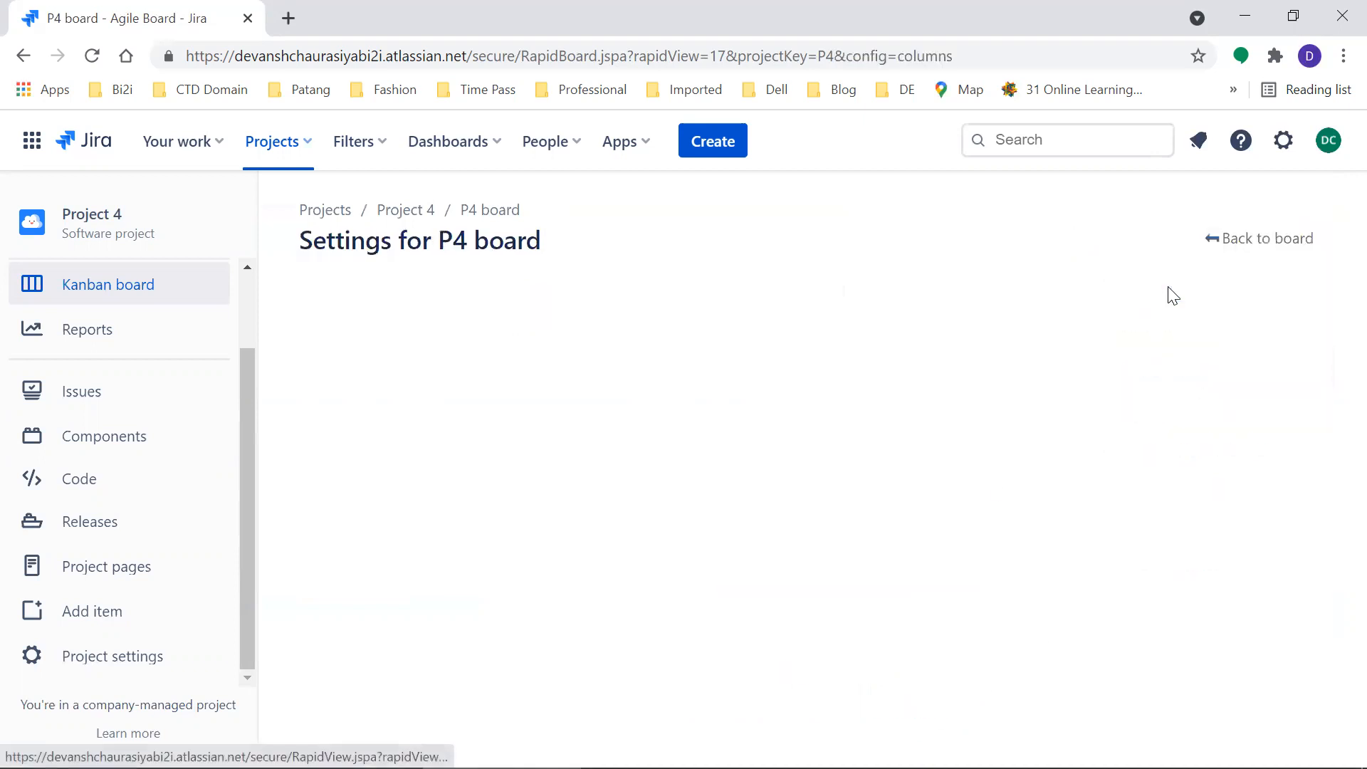
click(378, 349)
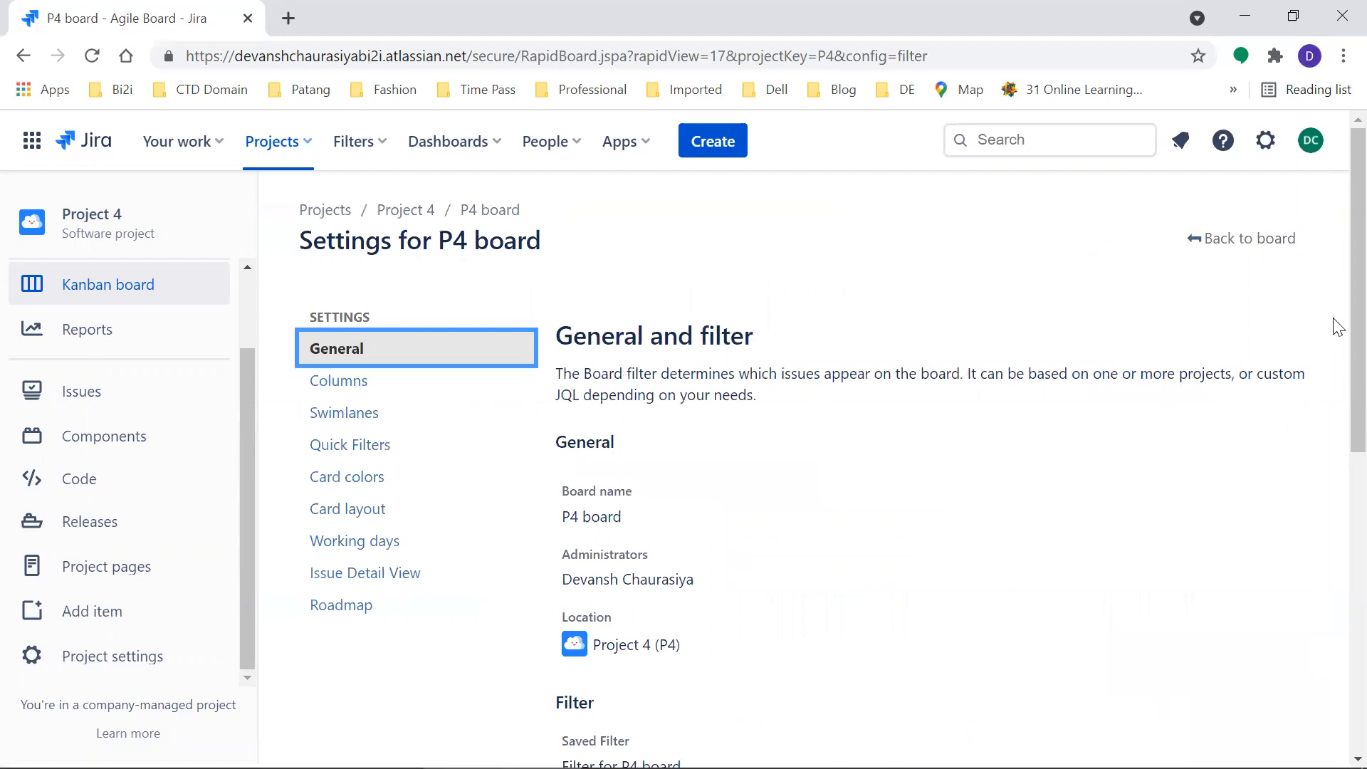
Set the board's "Hide completed issues older than" option to "Never mind, show all".
scroll(1336, 427, down, 3)
scroll(1336, 427, down, 5)
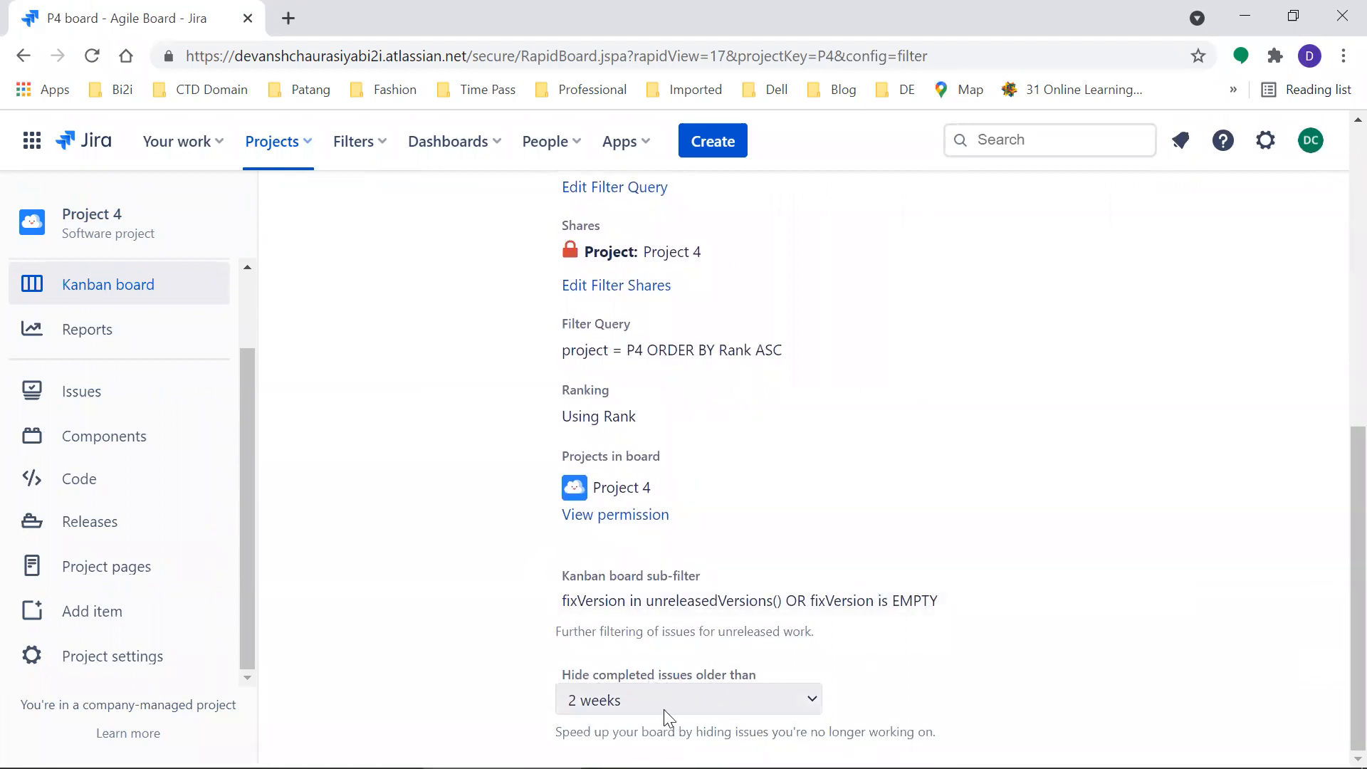
click(619, 707)
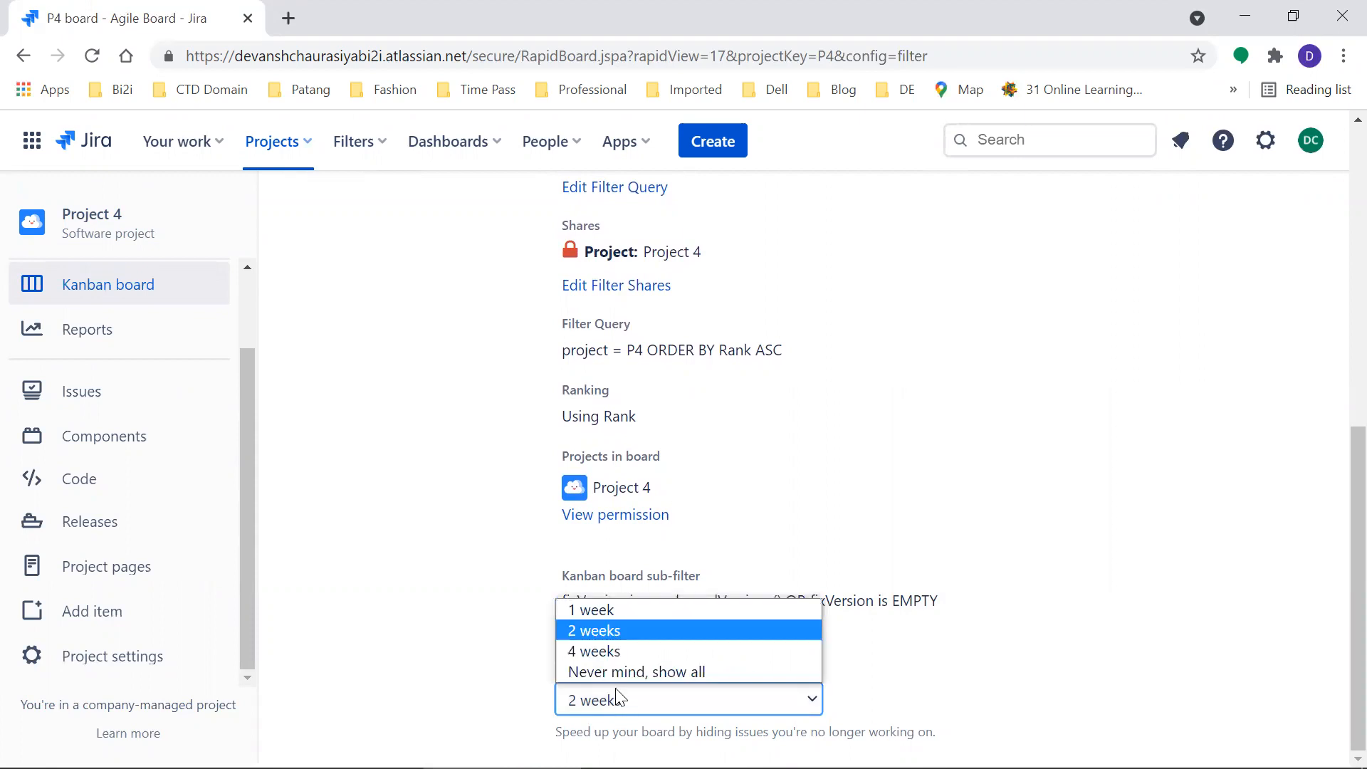
click(607, 670)
click(1139, 560)
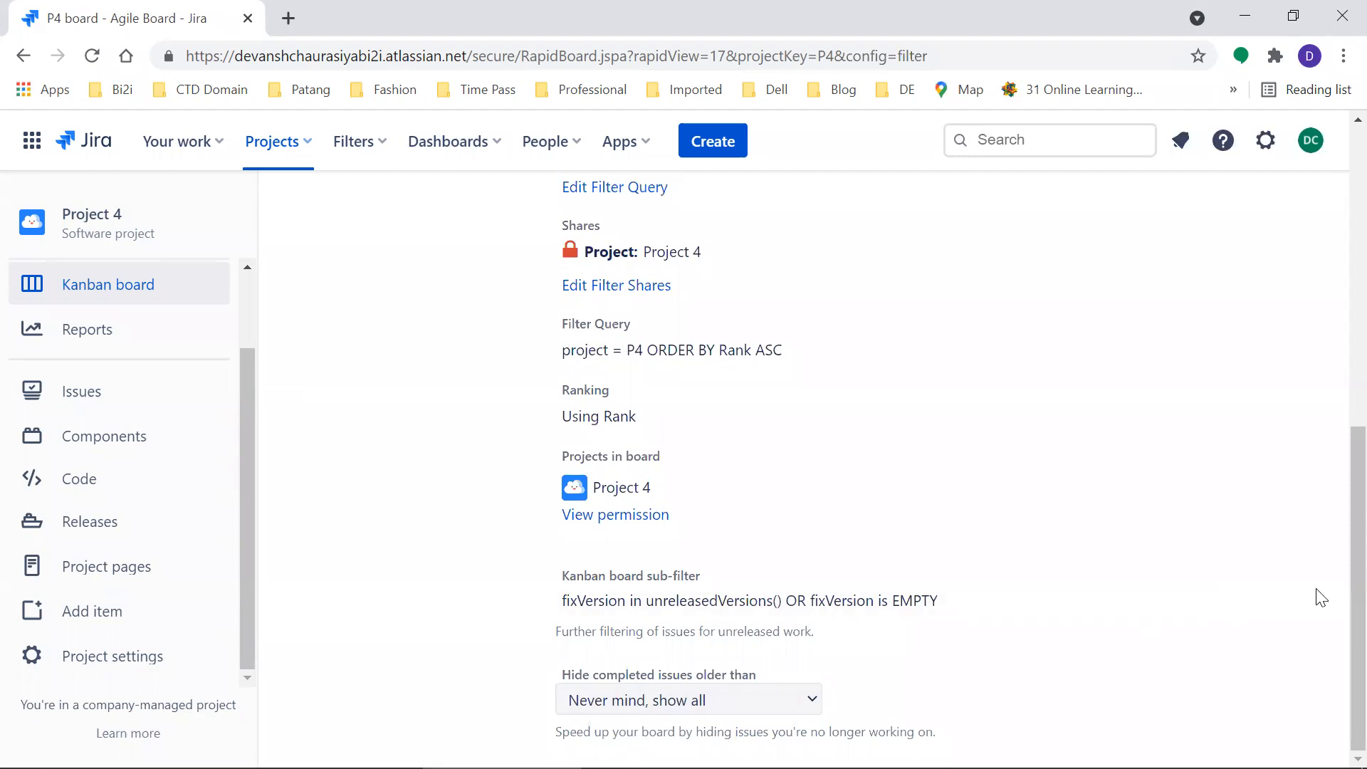
Open the P4 board's column management settings and view the columns with their mapped statuses.
drag(1334, 575, 1334, 285)
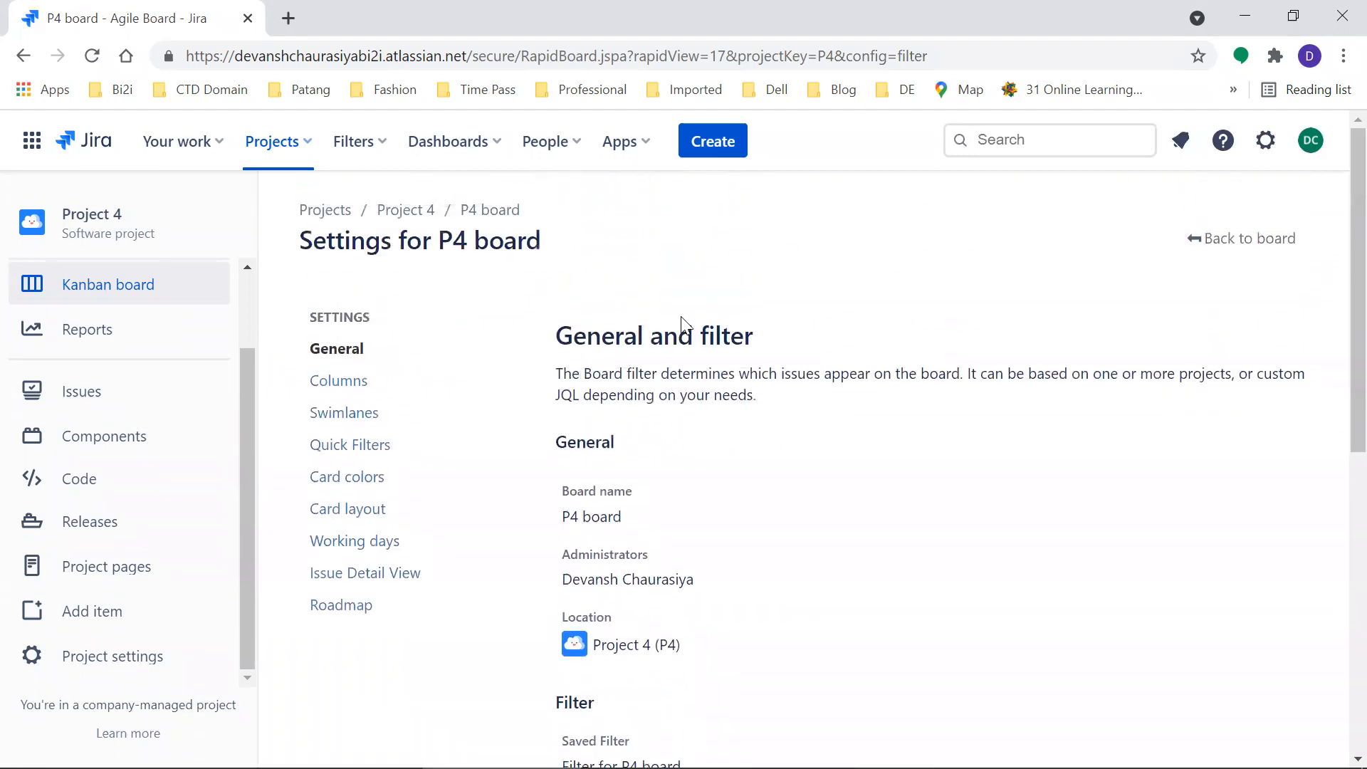
click(366, 396)
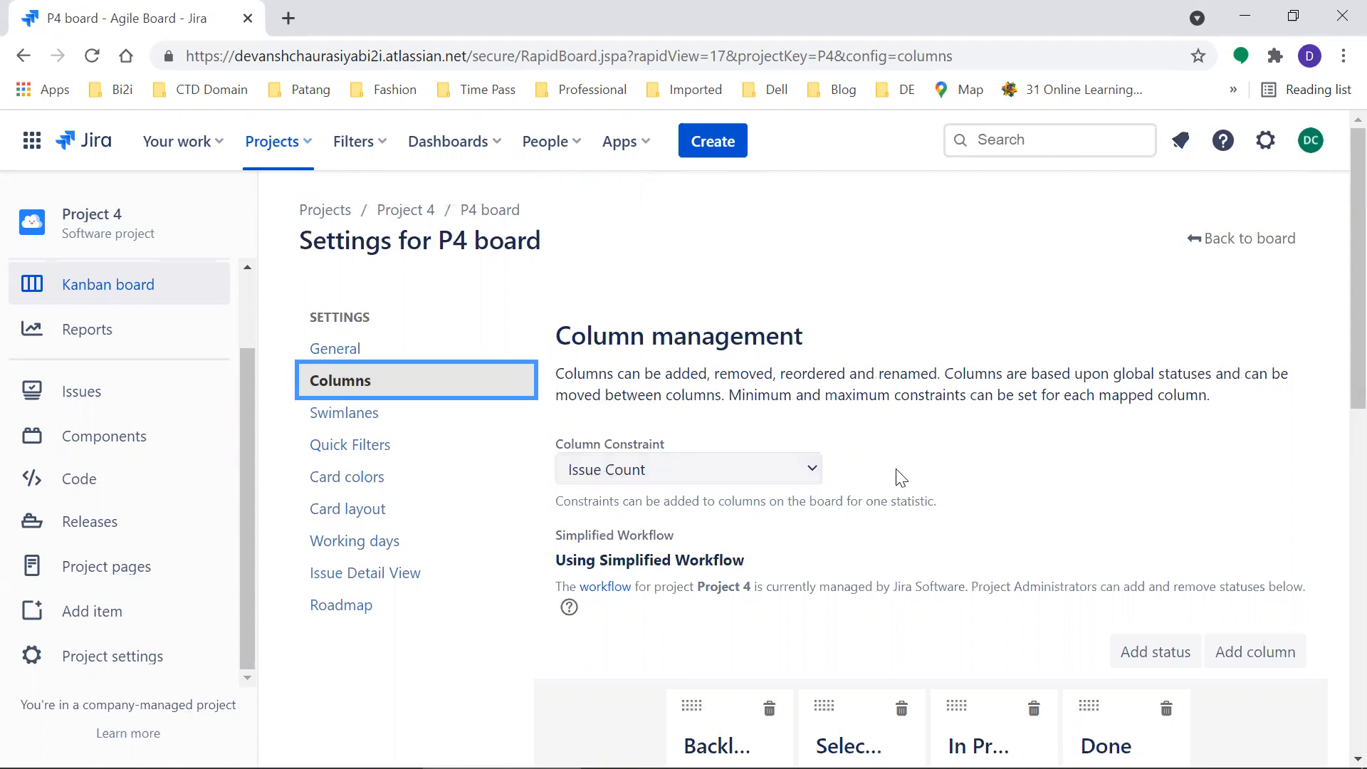
scroll(1333, 360, down, 5)
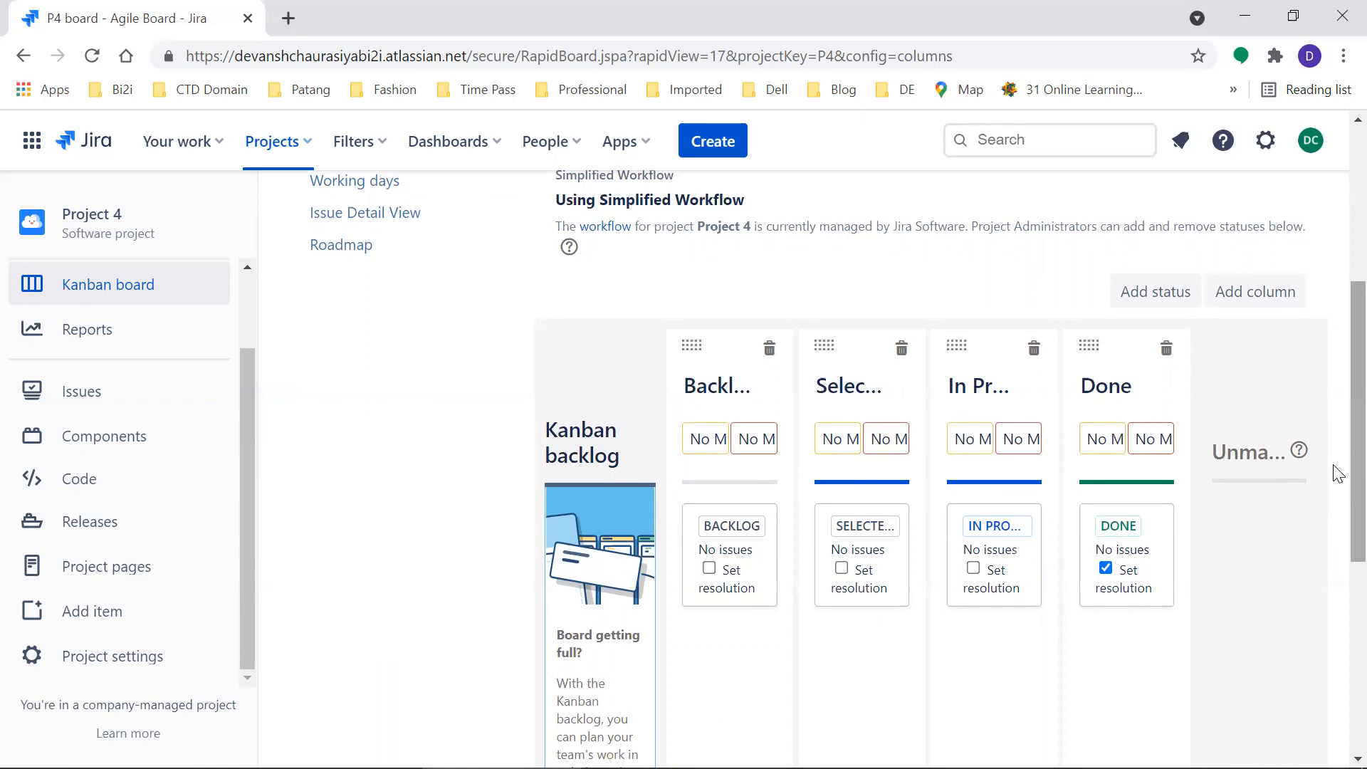
Open the P4 board's Swimlanes settings and base the swimlanes on Epics.
scroll(1336, 555, down, 5)
scroll(1335, 427, up, 10)
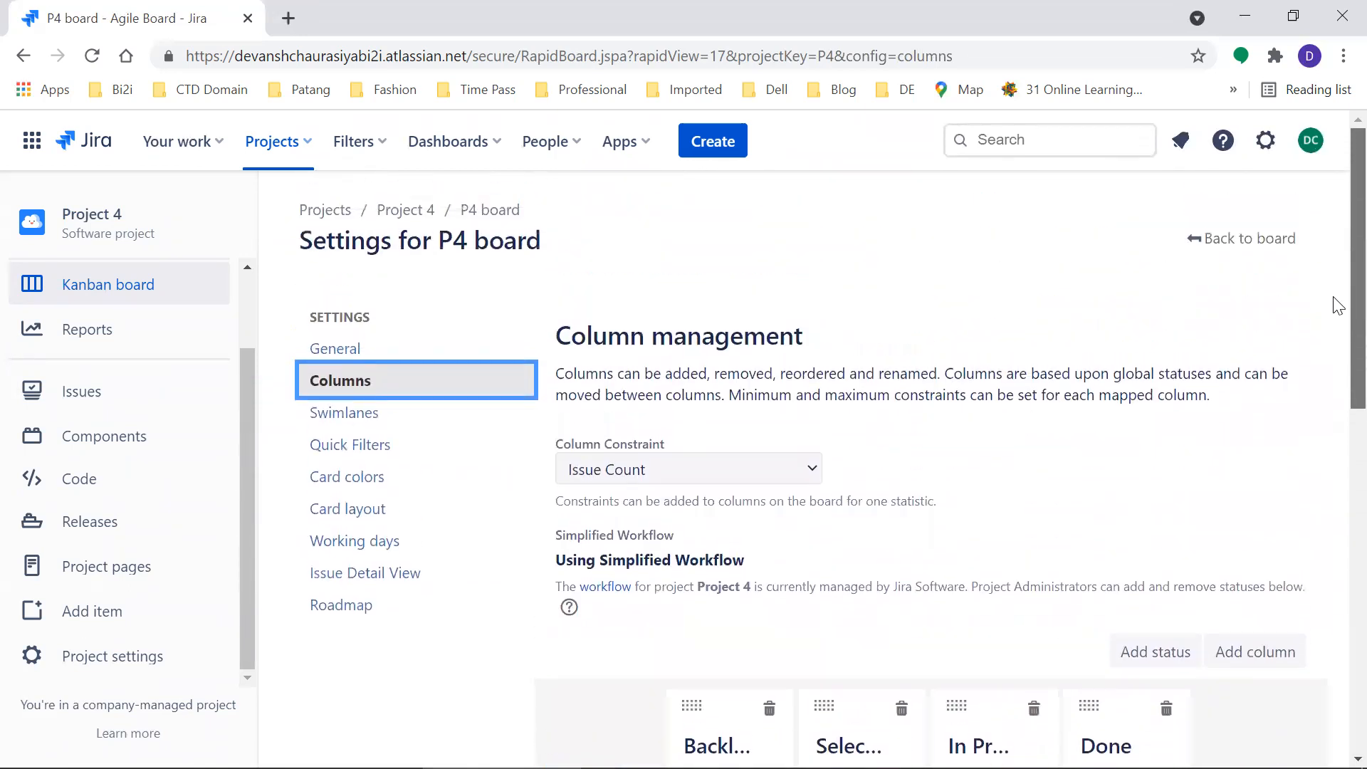
click(360, 426)
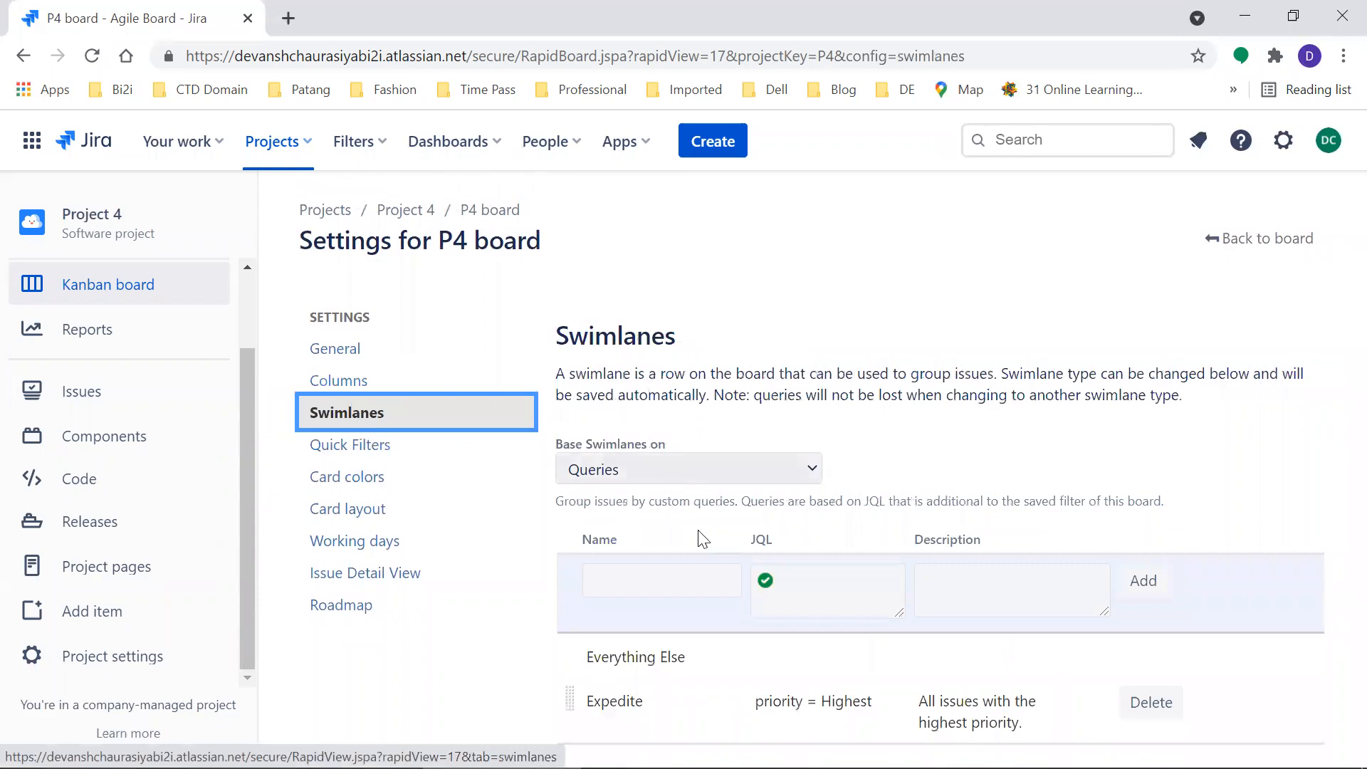
click(670, 463)
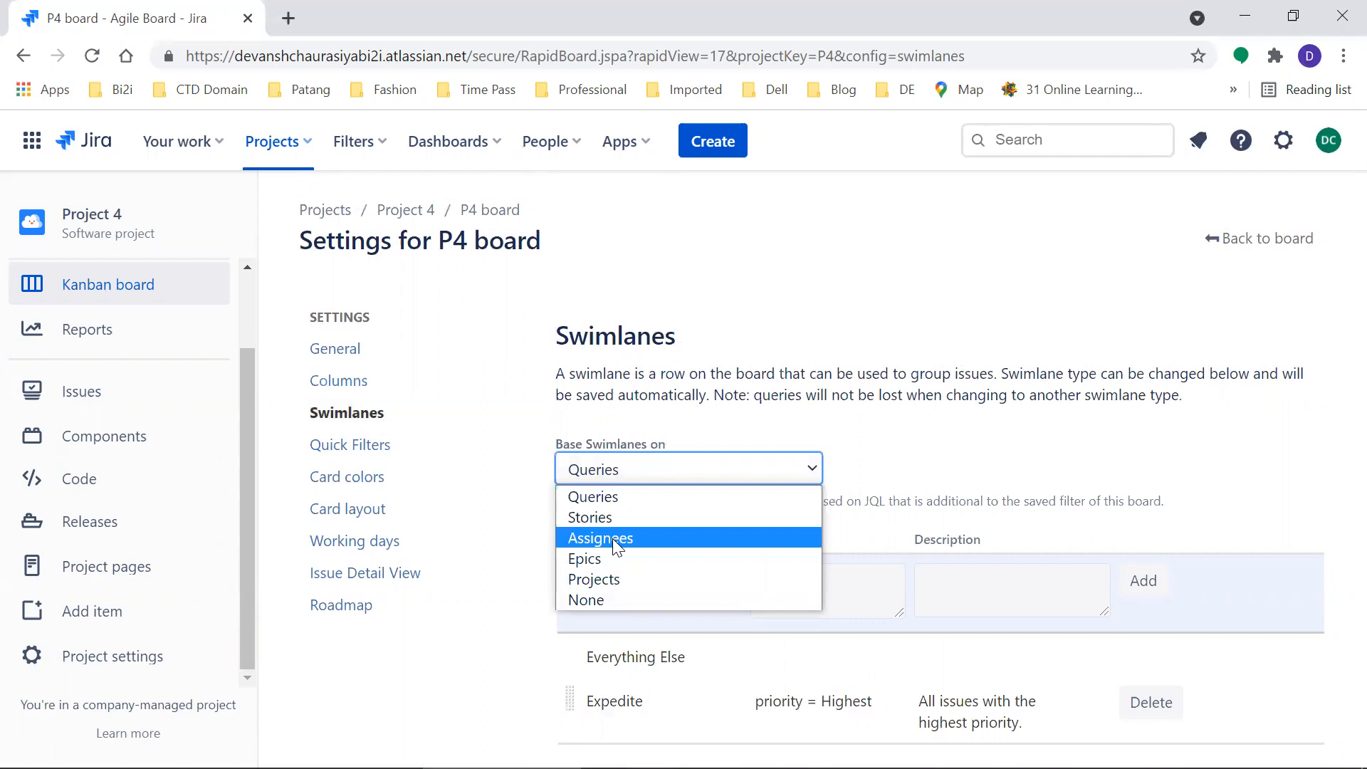
click(606, 559)
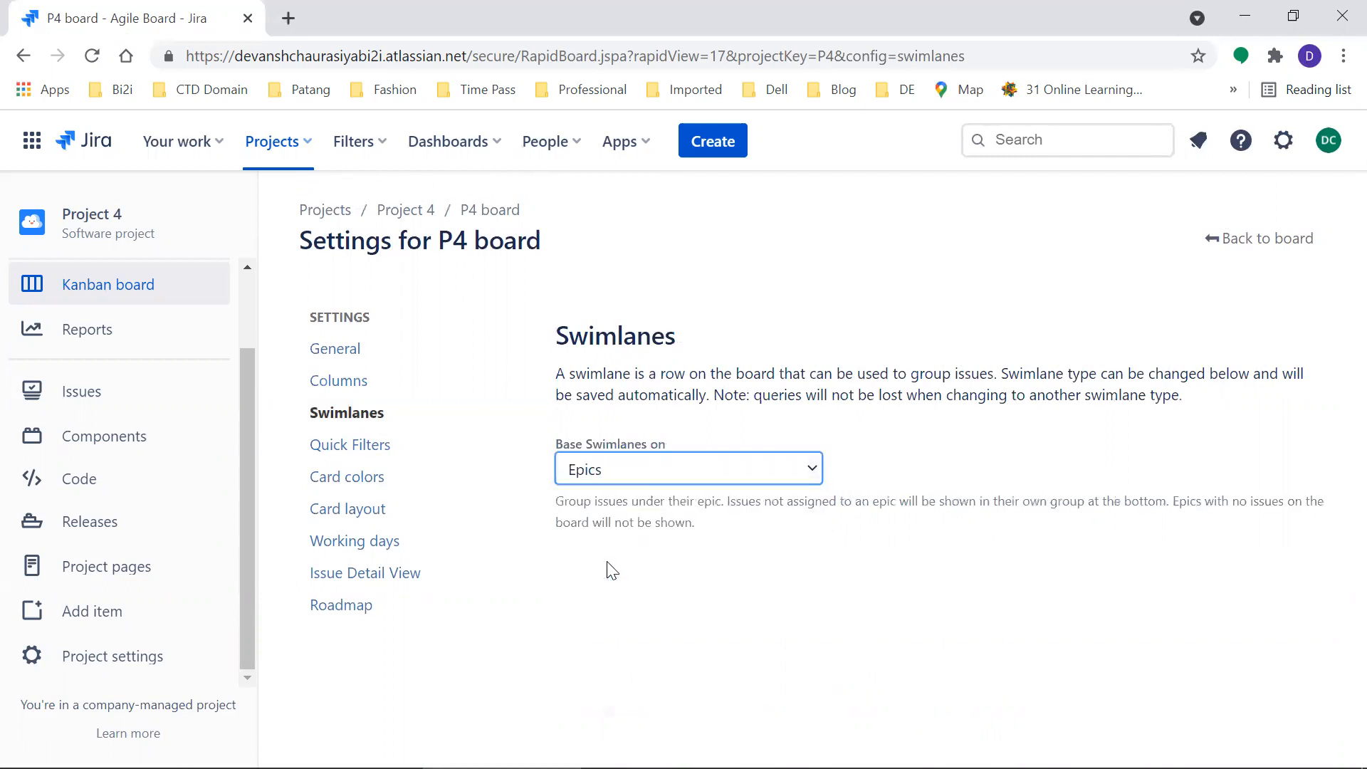
click(606, 561)
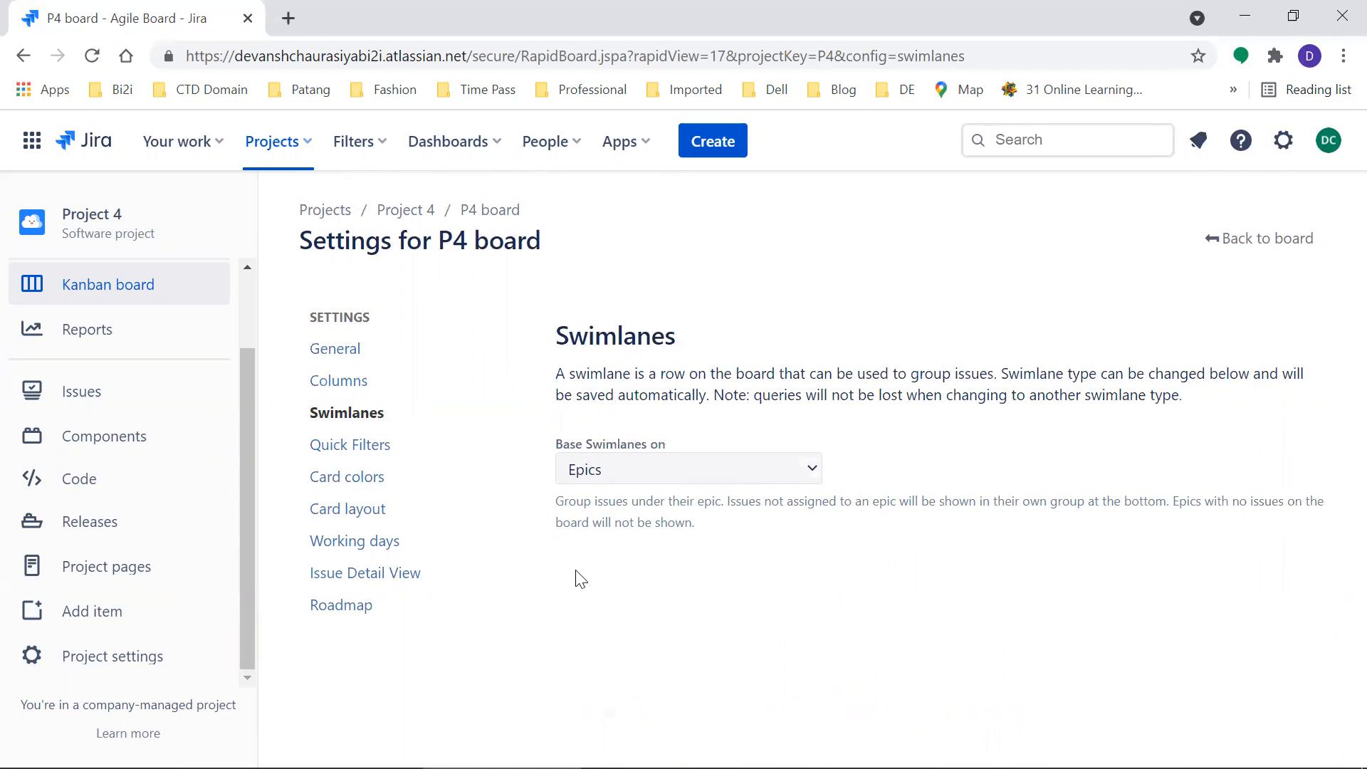
click(658, 471)
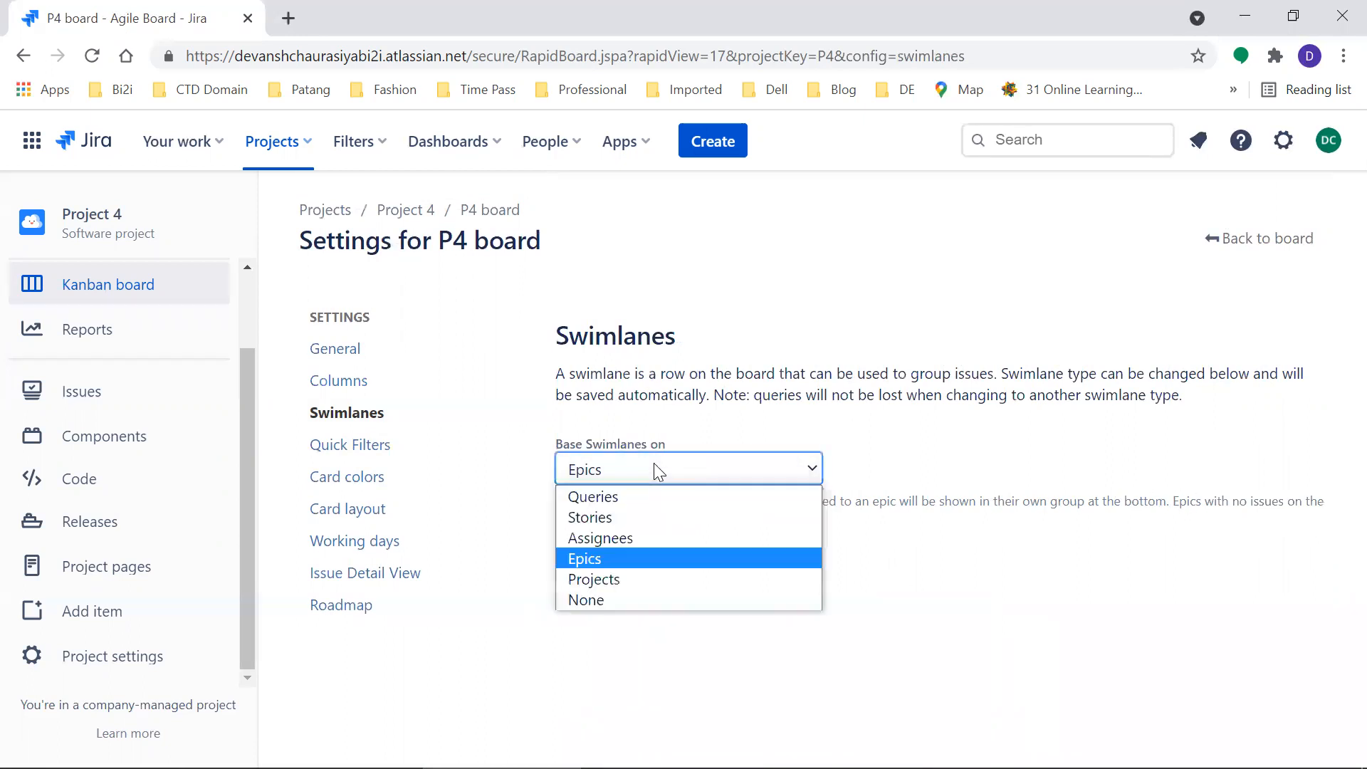
click(599, 563)
View the board's quick filters and base the card colors on Issue Types.
click(352, 445)
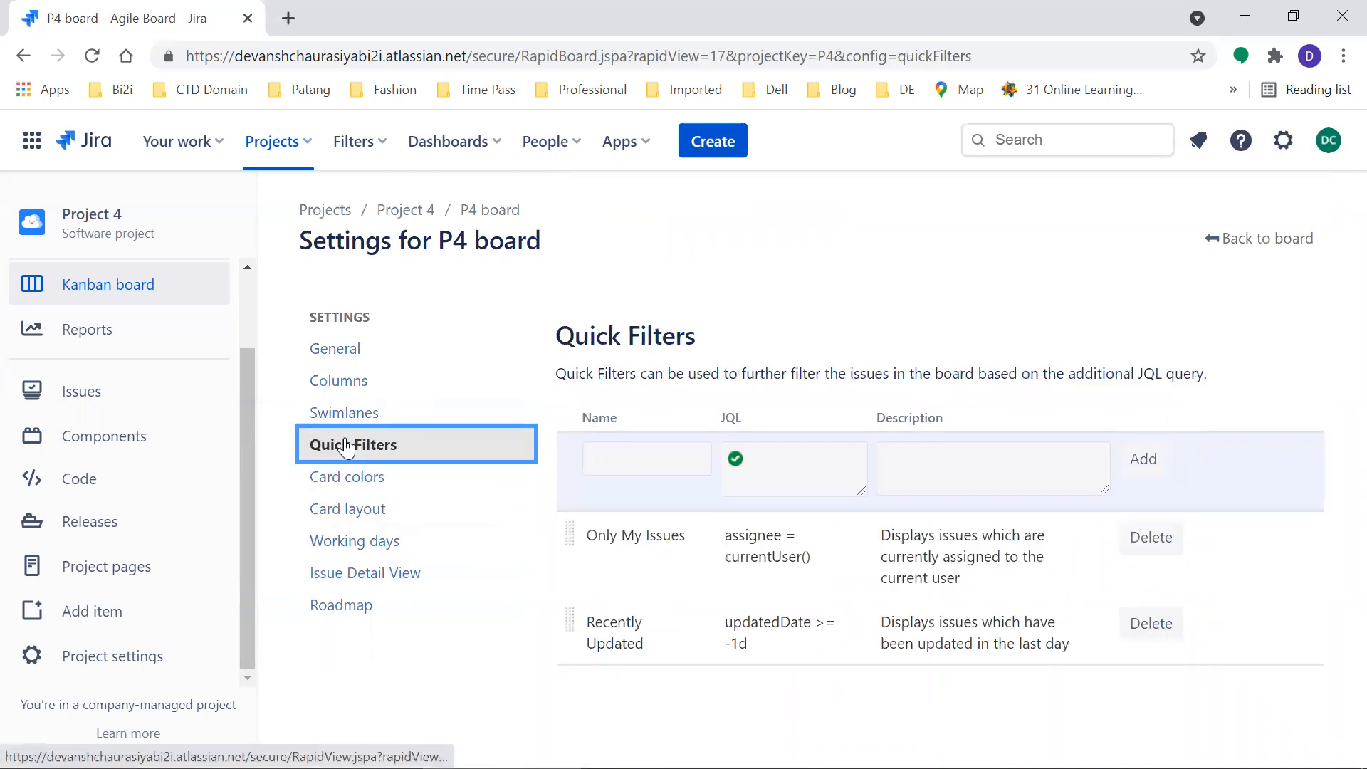
click(347, 477)
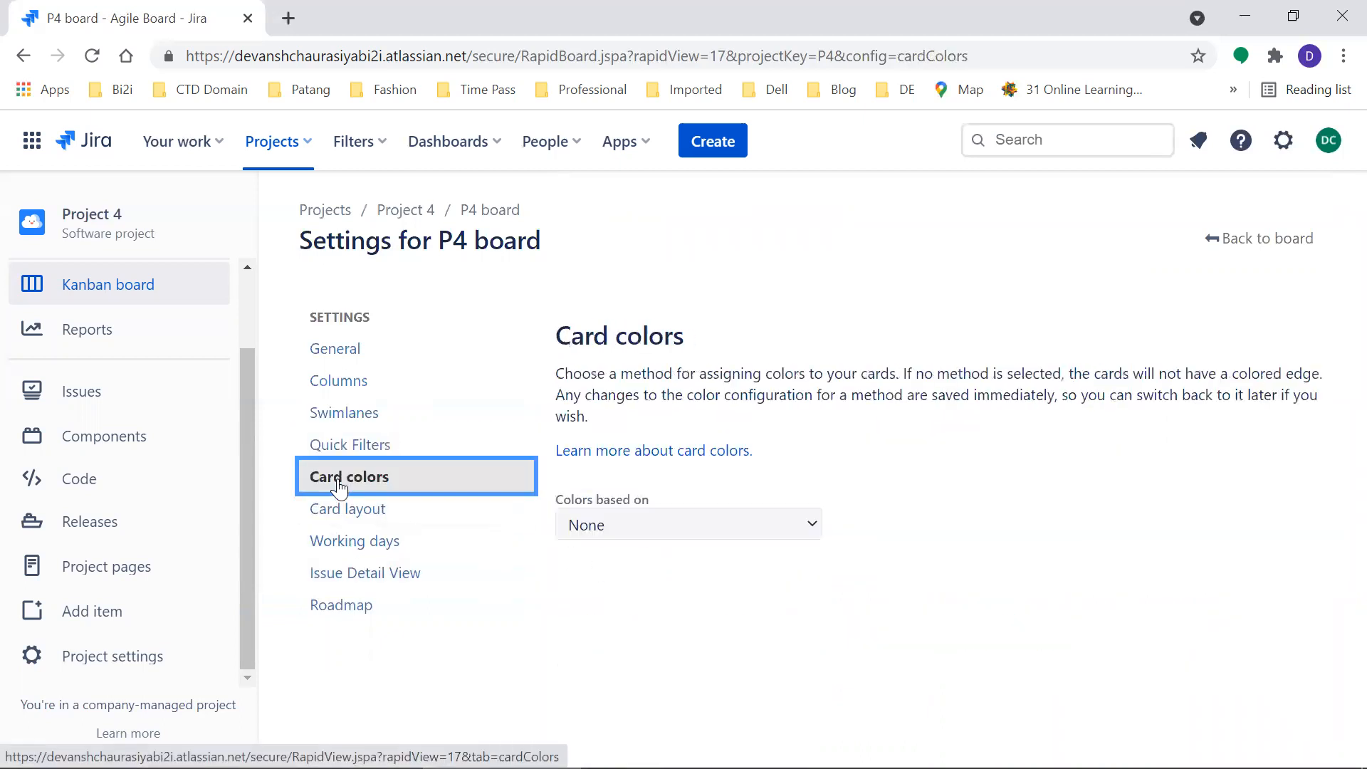
click(585, 518)
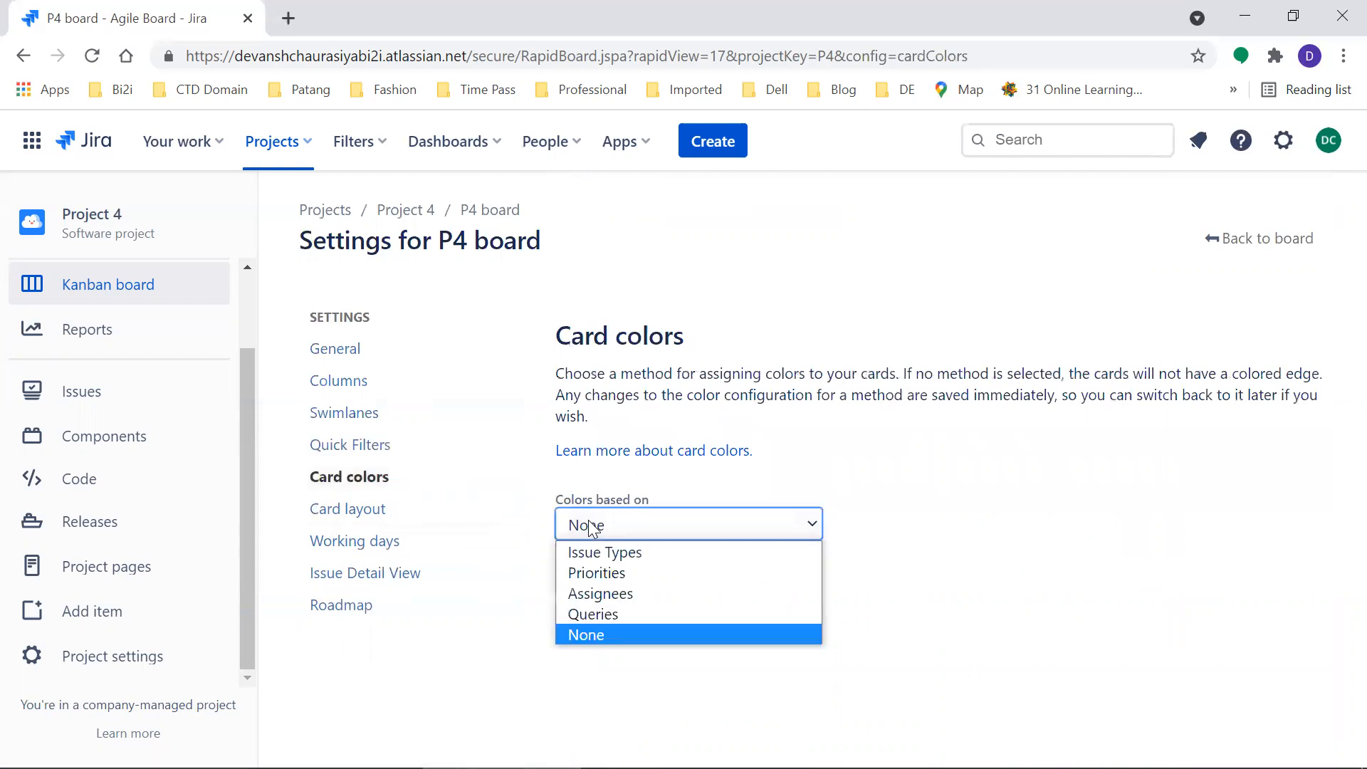
click(592, 559)
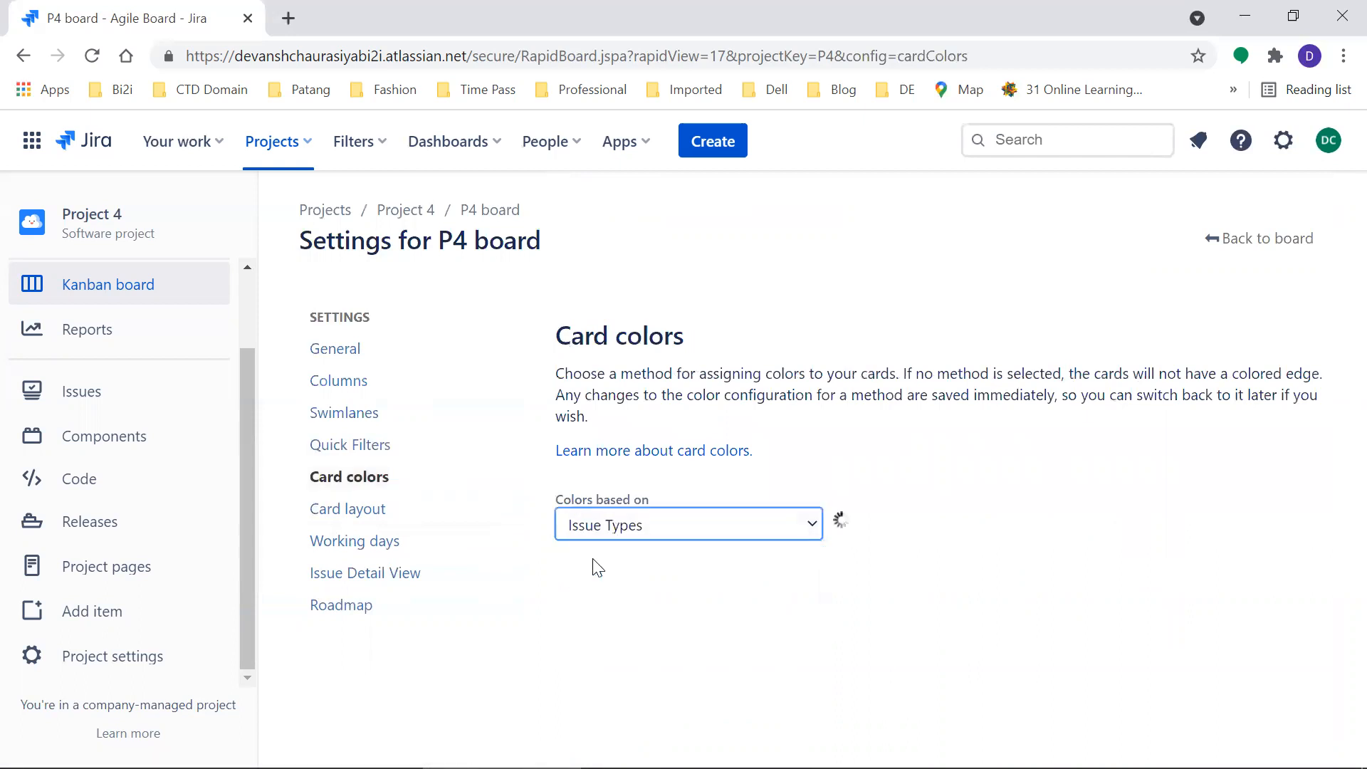
click(1333, 475)
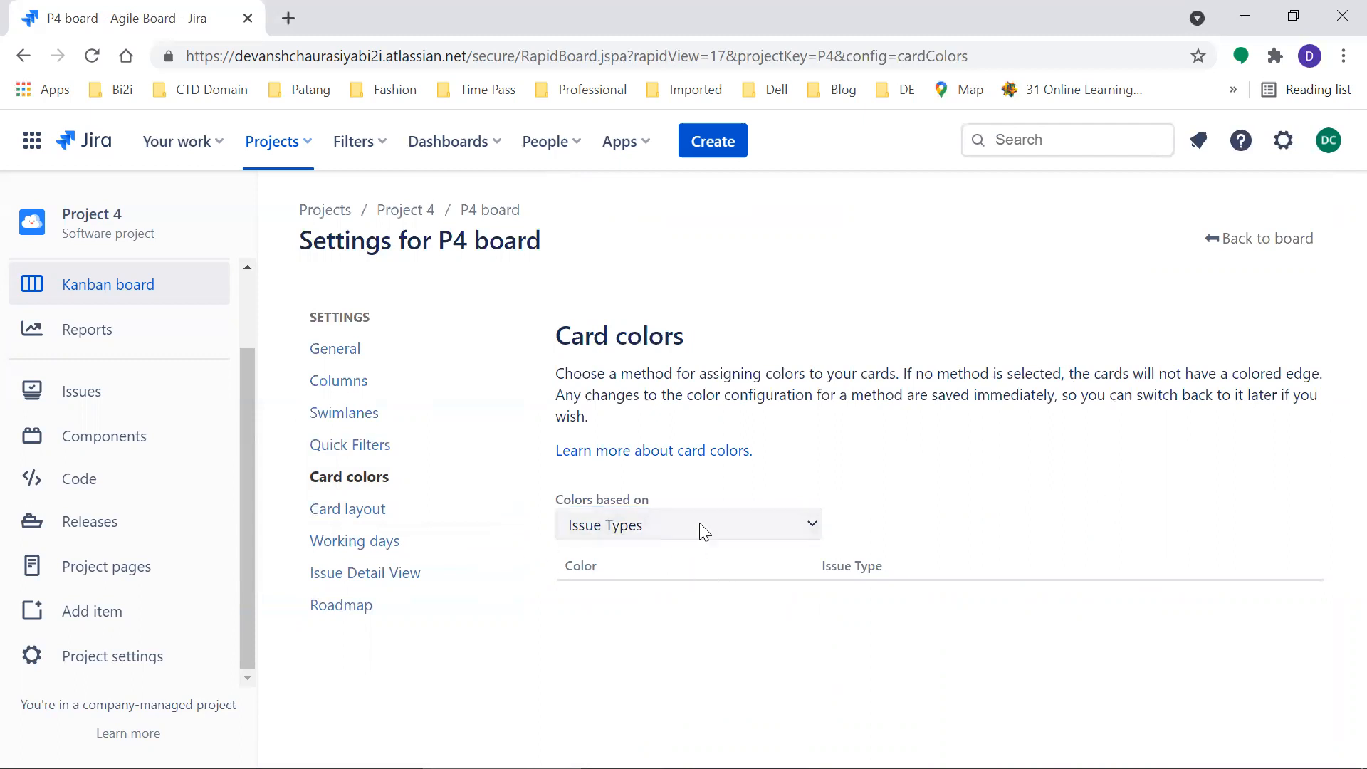
Open the board's Working days settings and review the time zone, standard working days and non-working days.
click(346, 541)
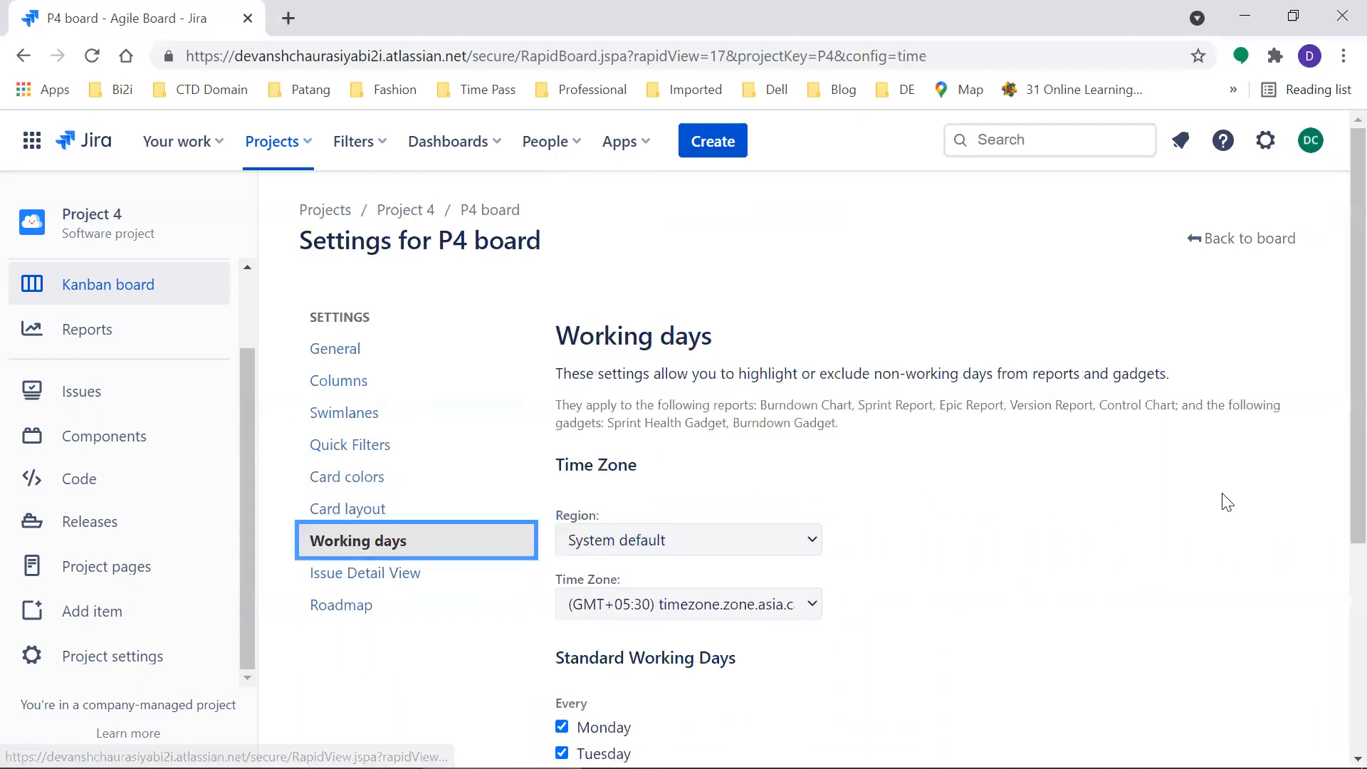
scroll(1333, 455, down, 5)
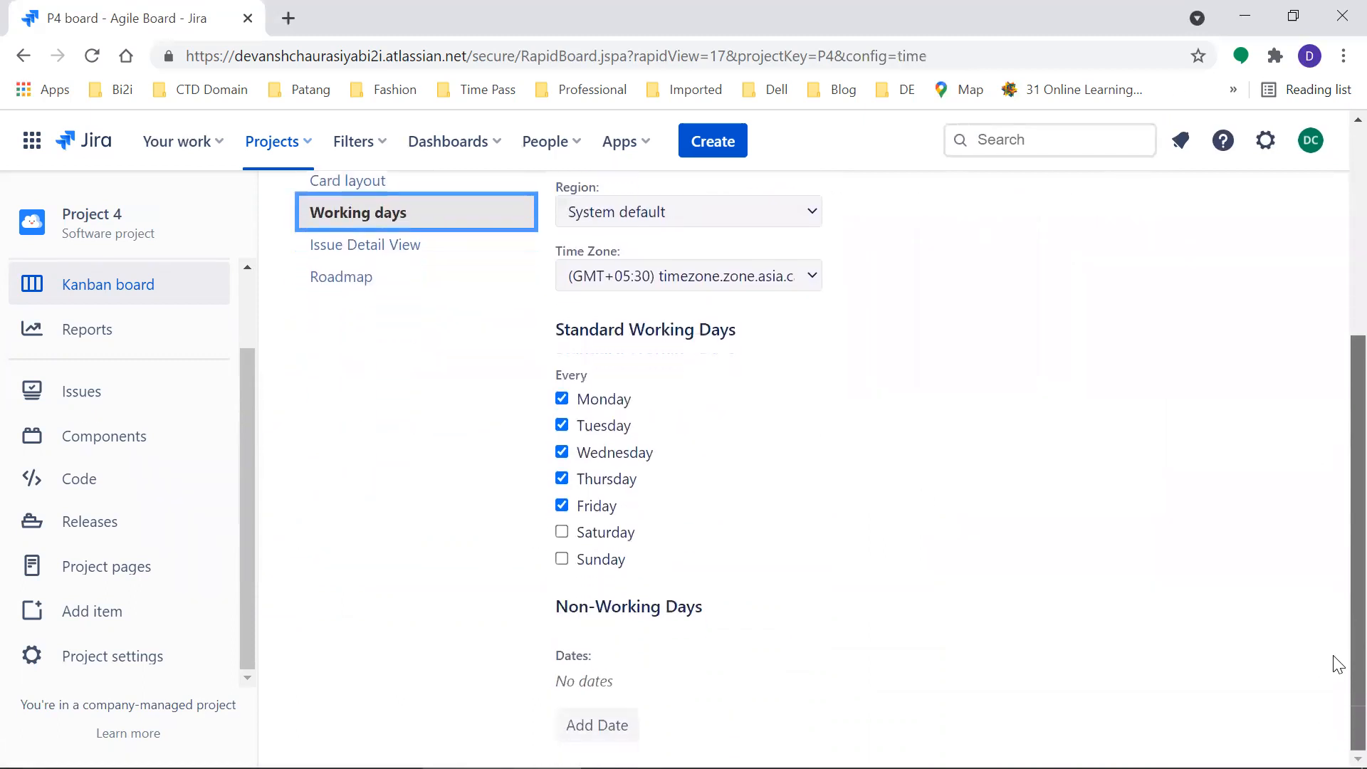
click(561, 533)
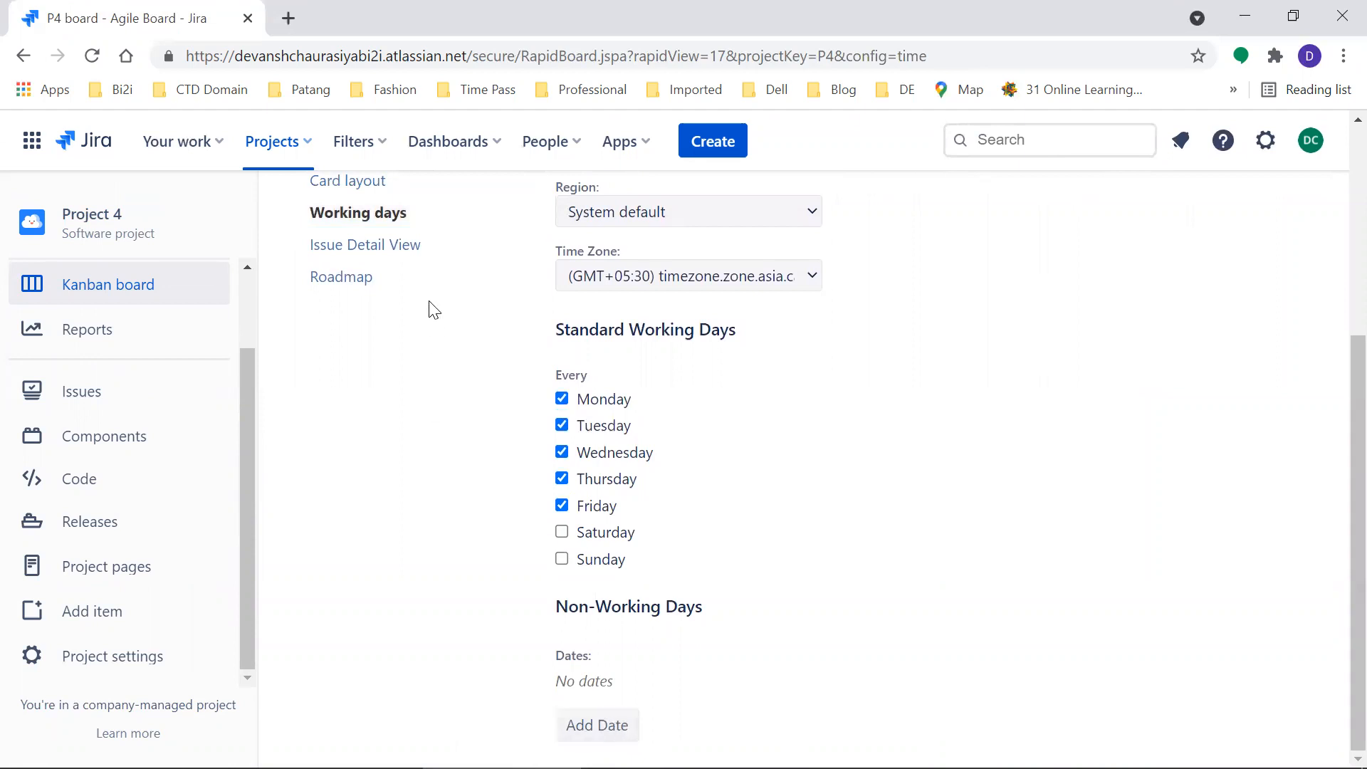
View the board's Issue Detail View fields and its Roadmap settings.
click(370, 247)
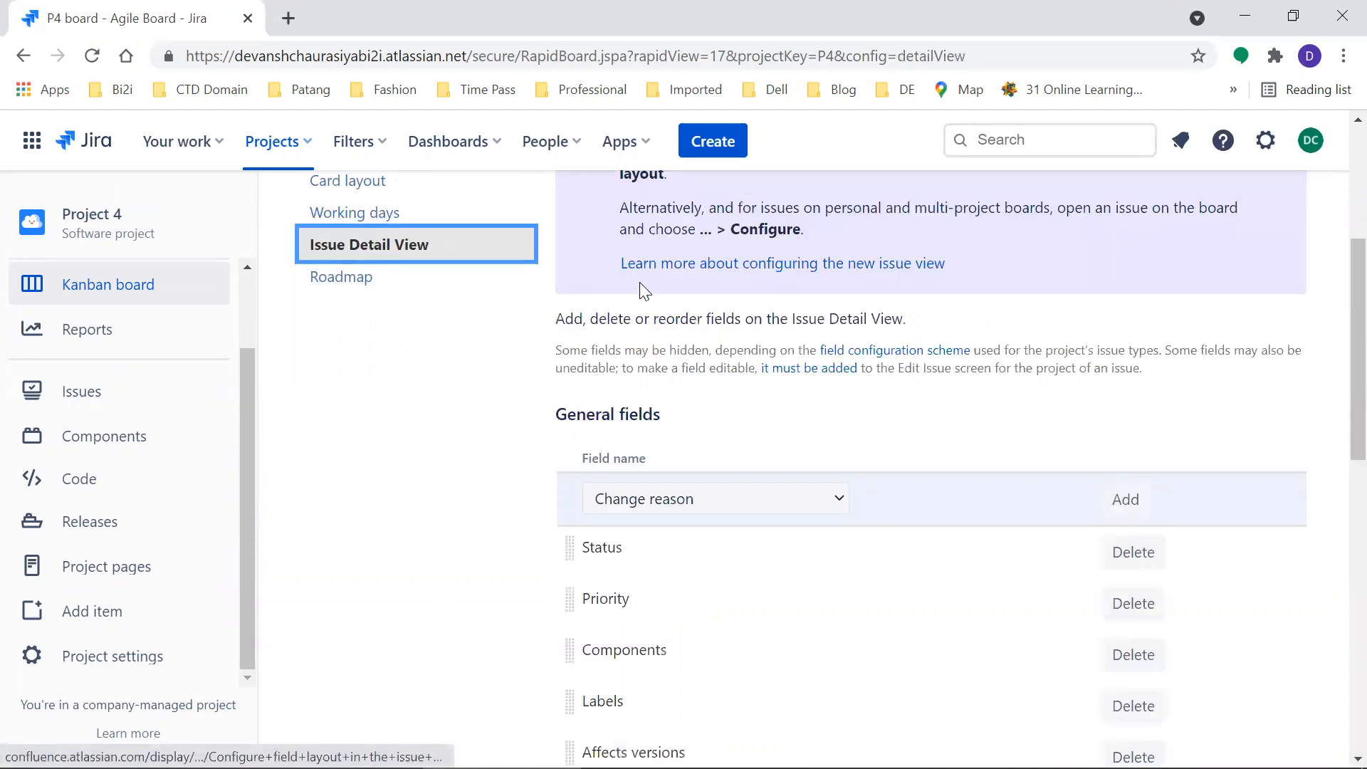
click(366, 282)
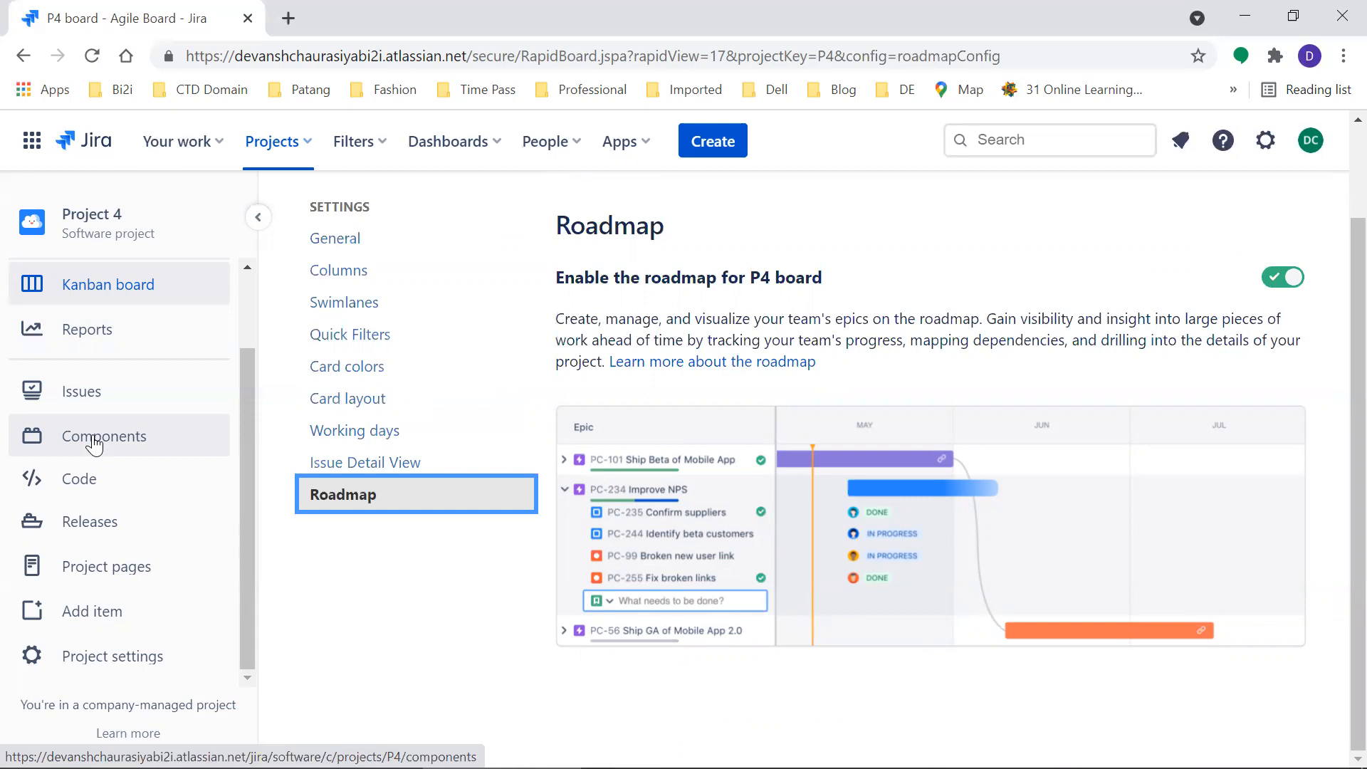
scroll(1336, 227, up, 2)
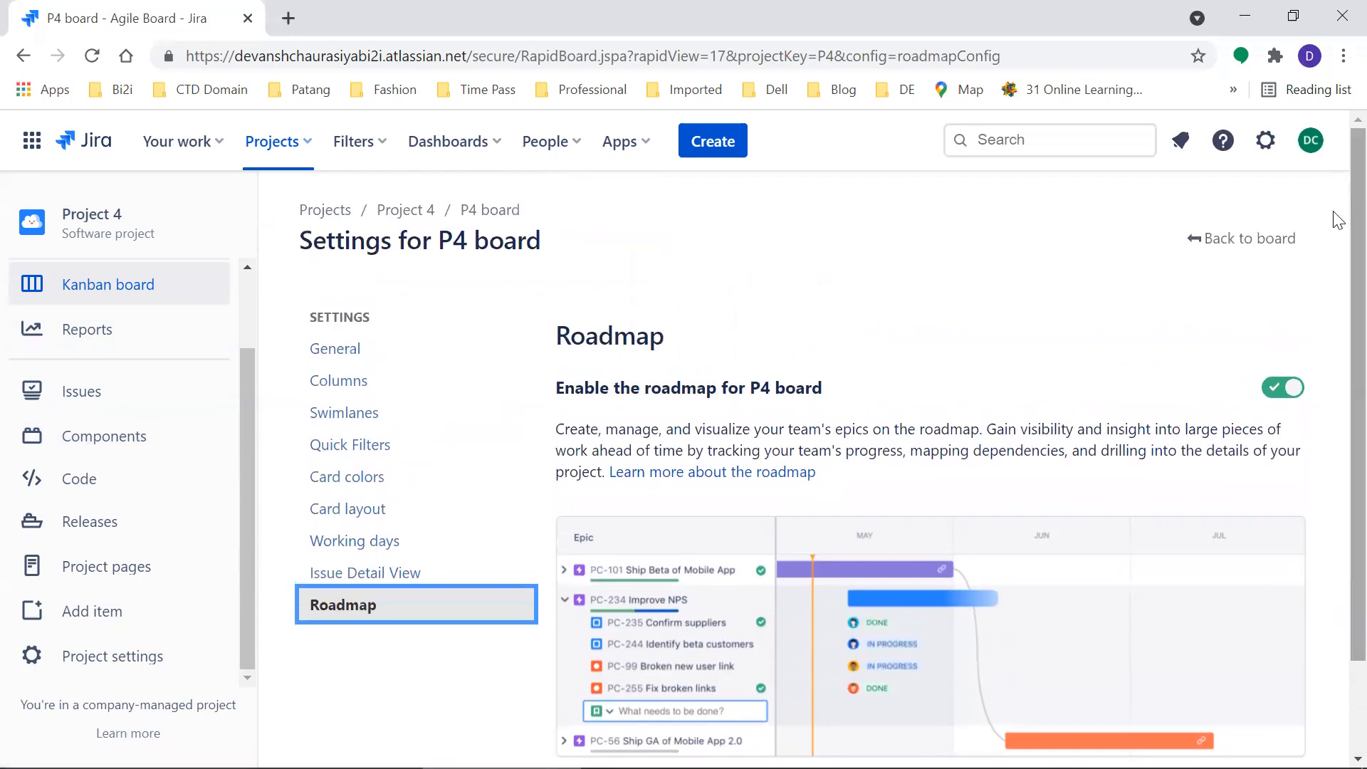
Return to the Kanban board and start a new issue of type Epic in Project 4.
click(1217, 241)
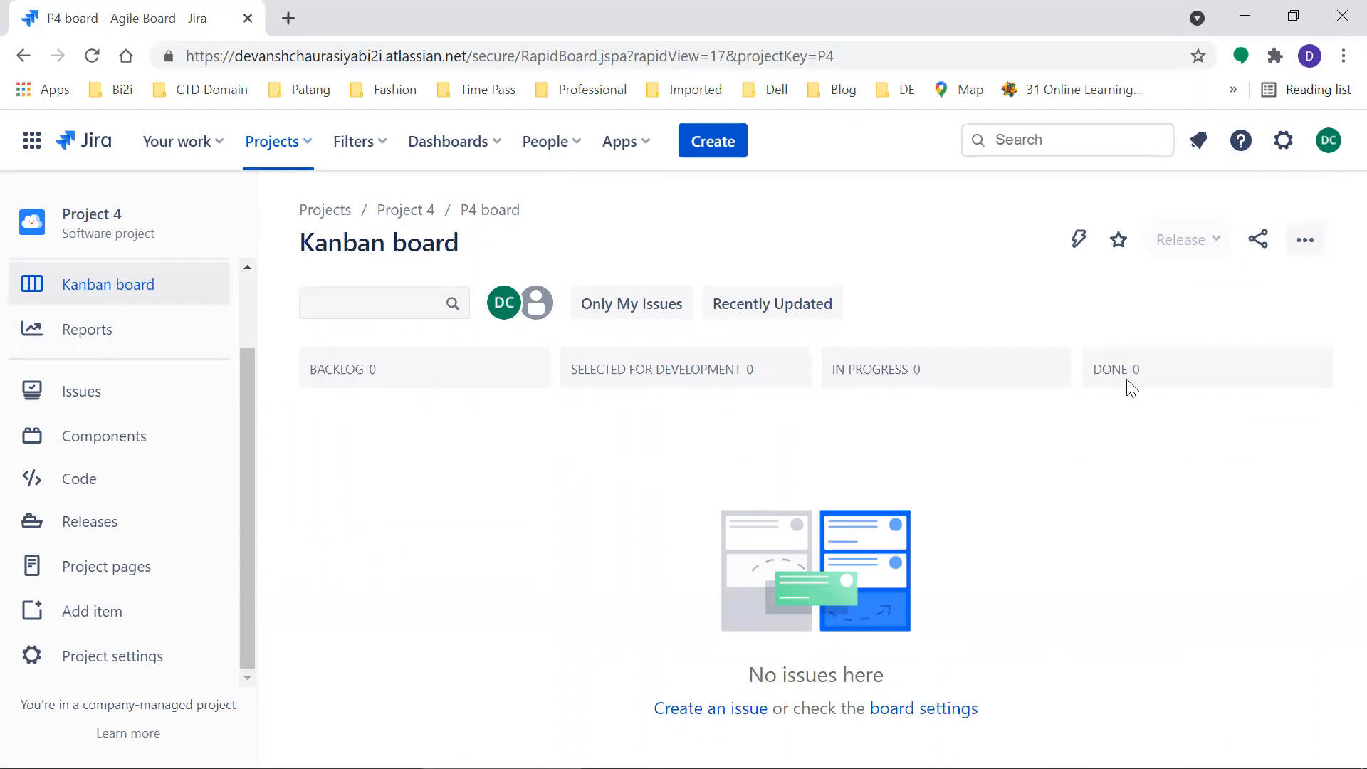
click(720, 141)
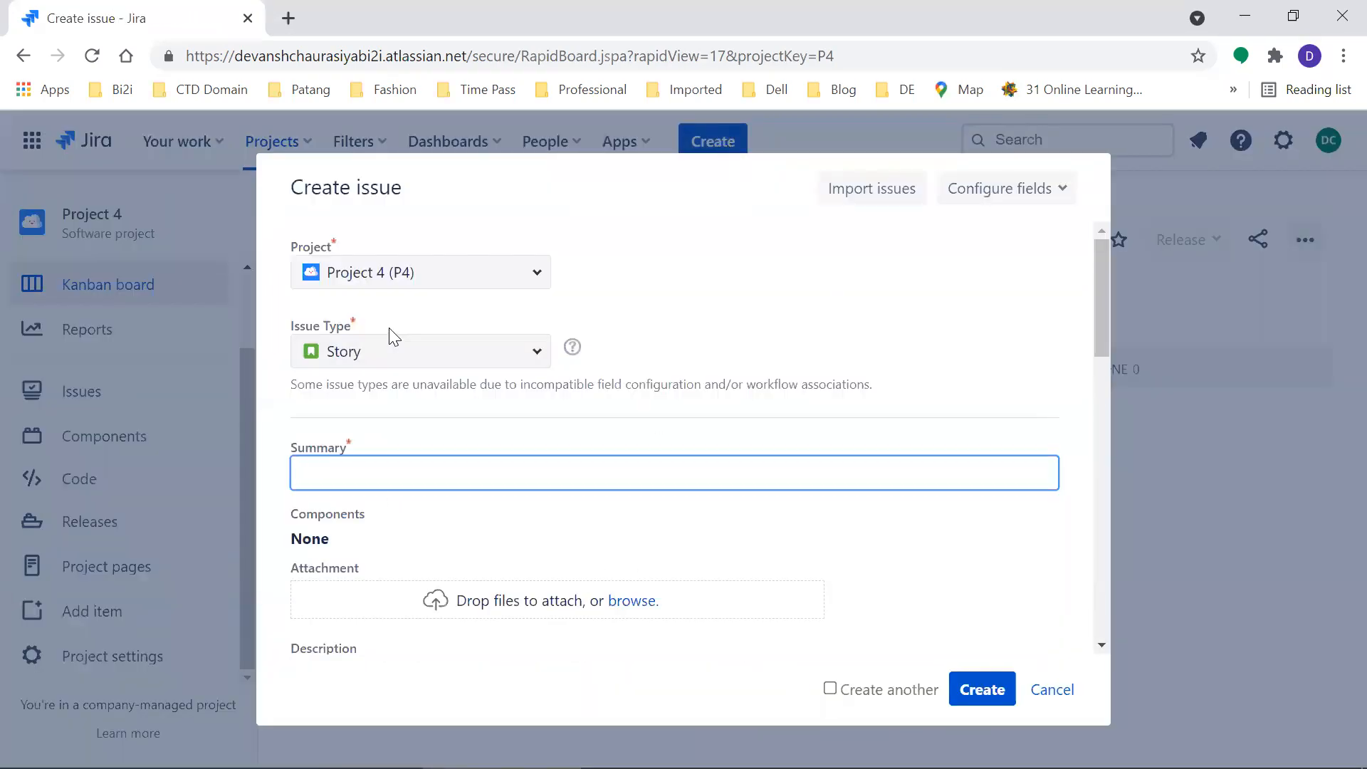
click(429, 351)
click(337, 473)
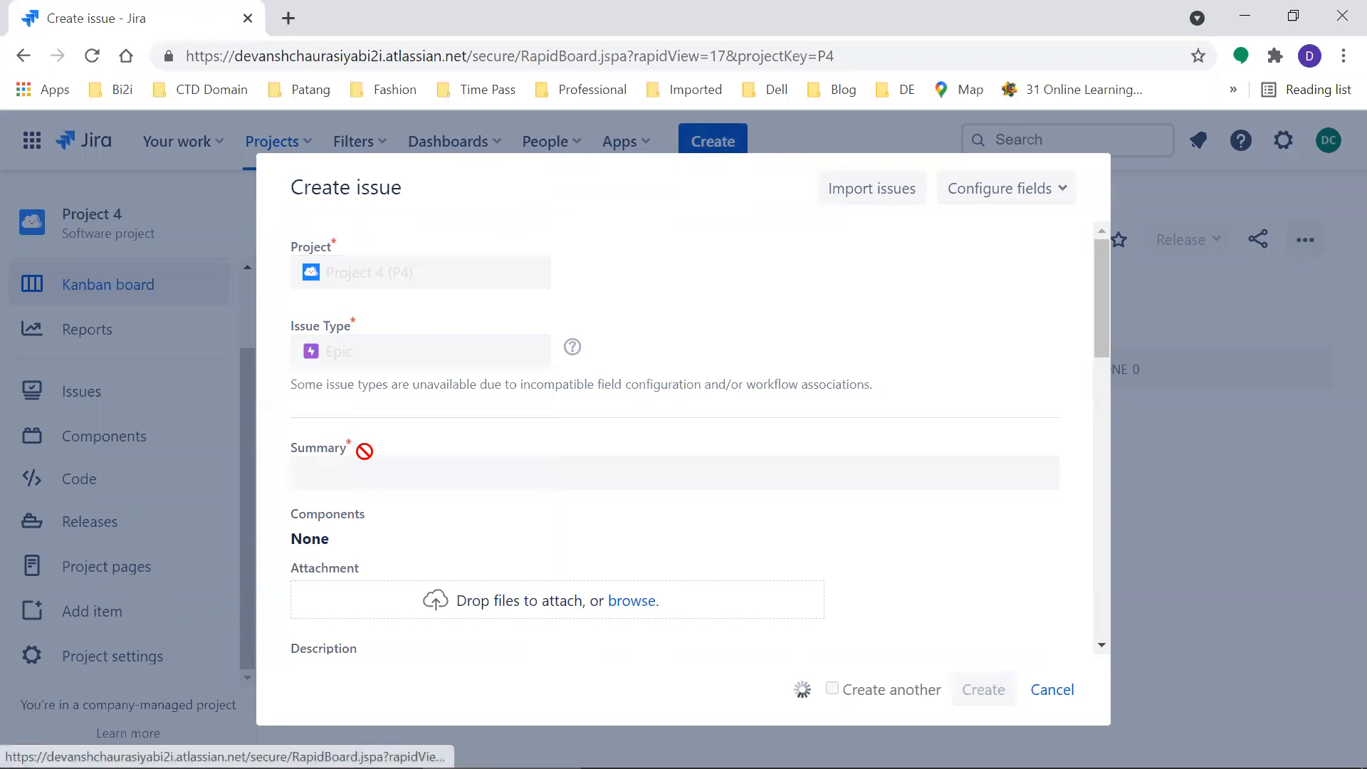
Name the epic "Epic 1 Name" and set its summary to "Epic 1 Summary".
click(373, 472)
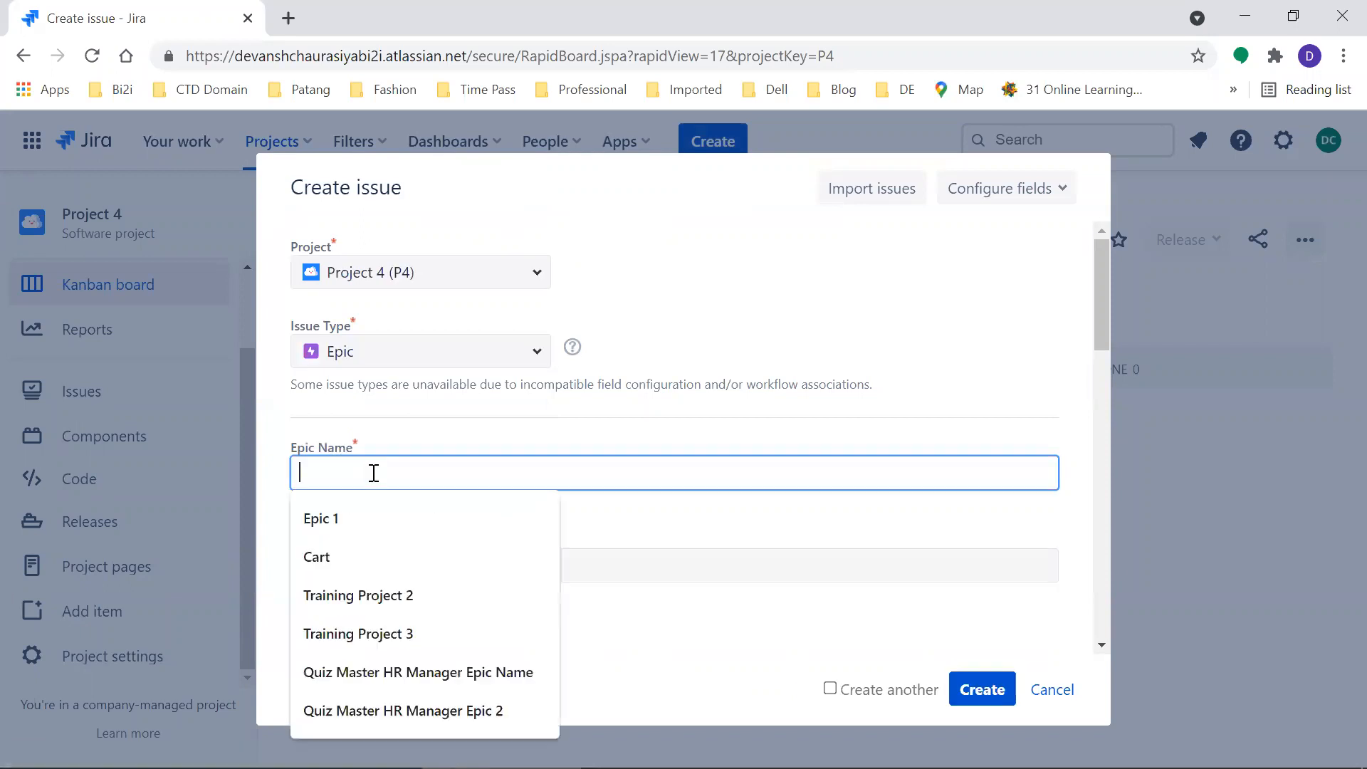
click(348, 509)
text(Name)
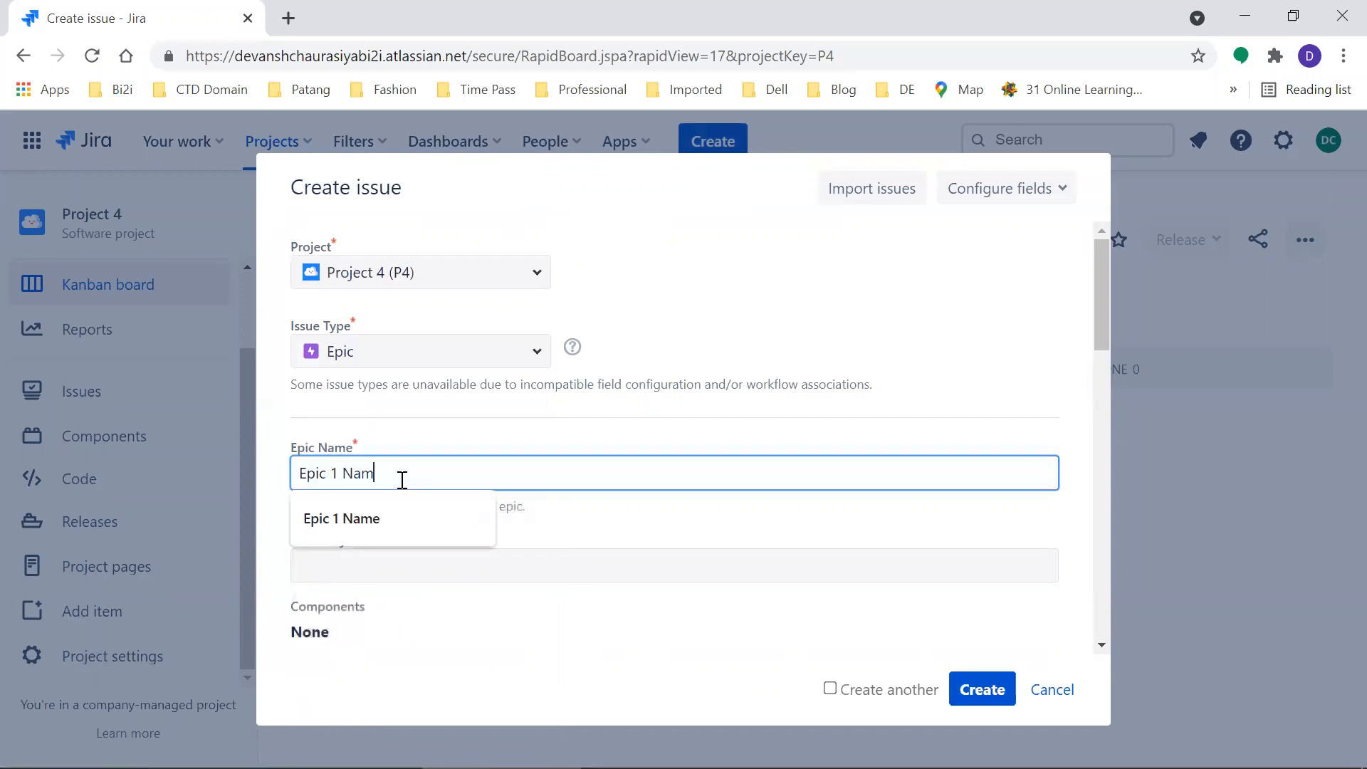
click(404, 562)
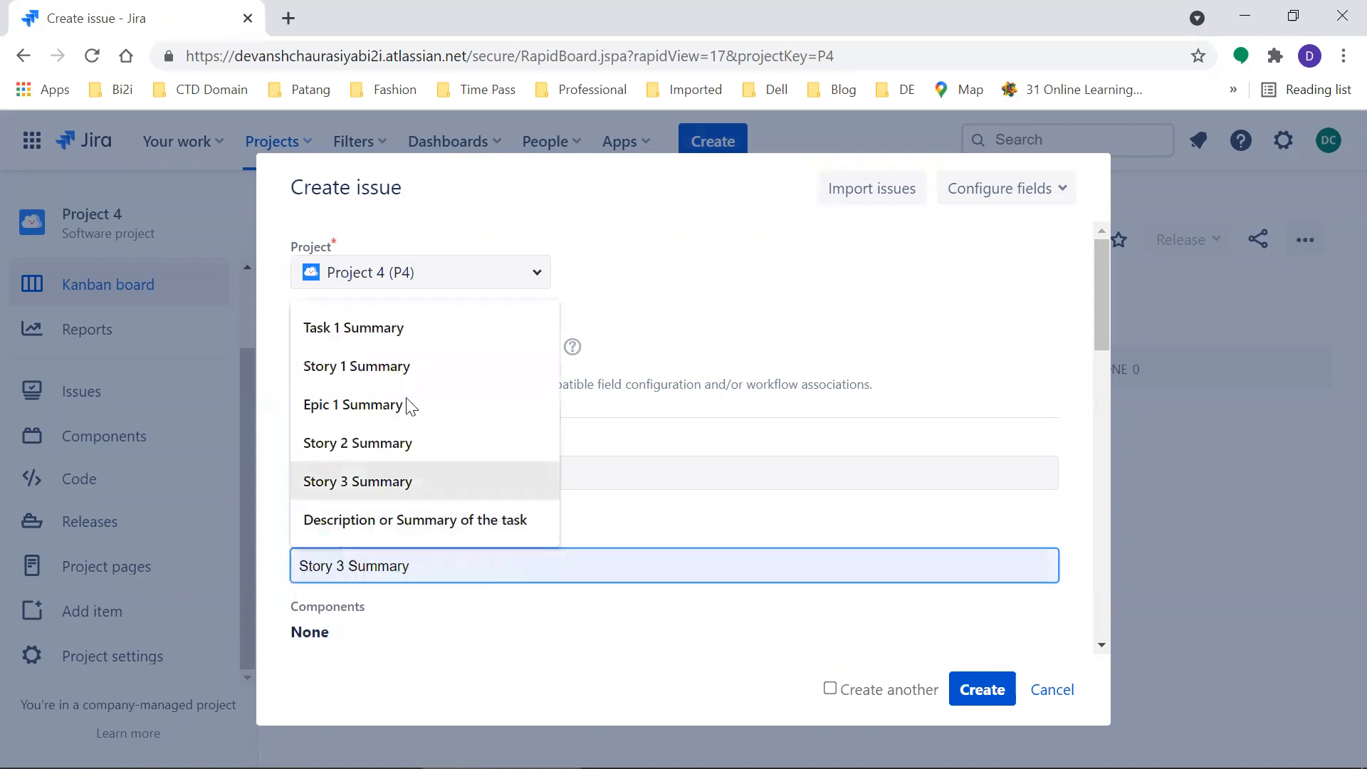
click(365, 403)
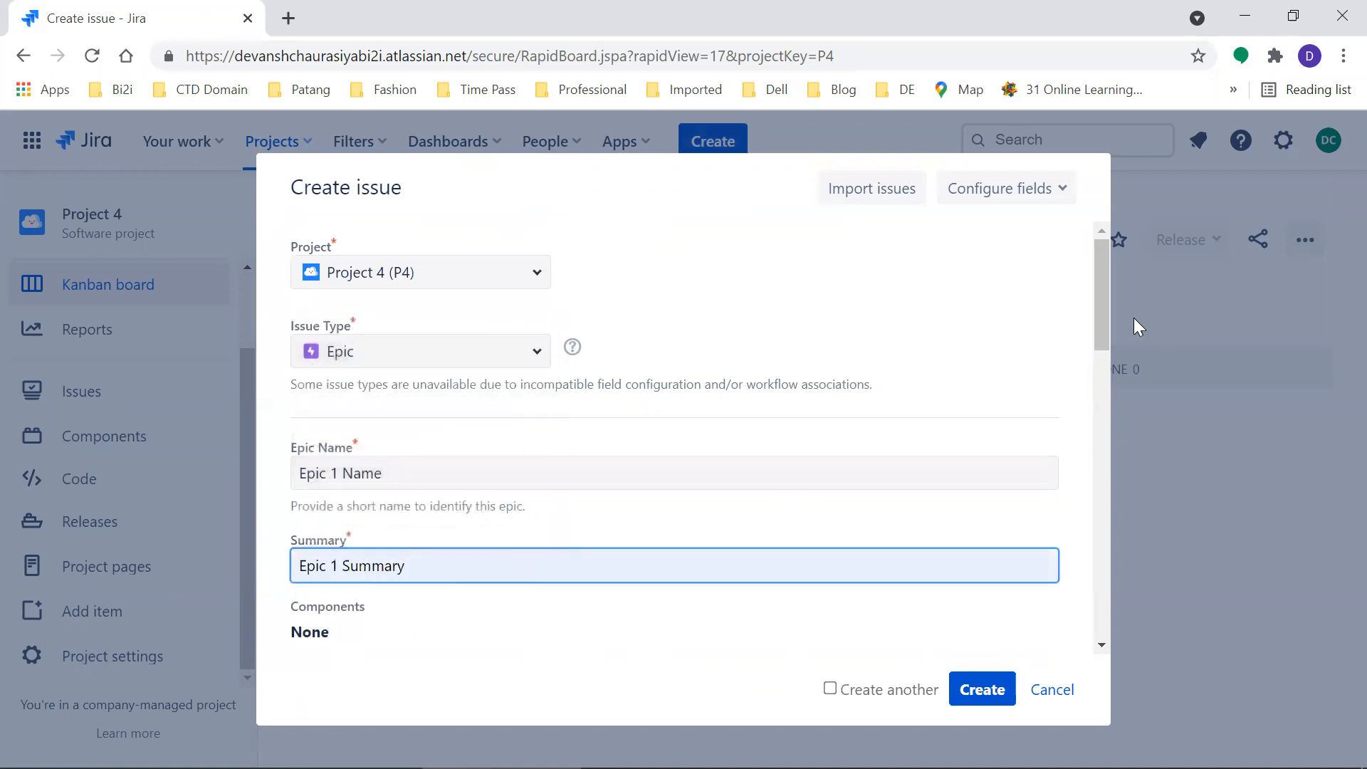
Enter "Epic 1 des" as the epic's description and create the epic with the remaining fields at their defaults.
scroll(1095, 355, down, 5)
click(475, 529)
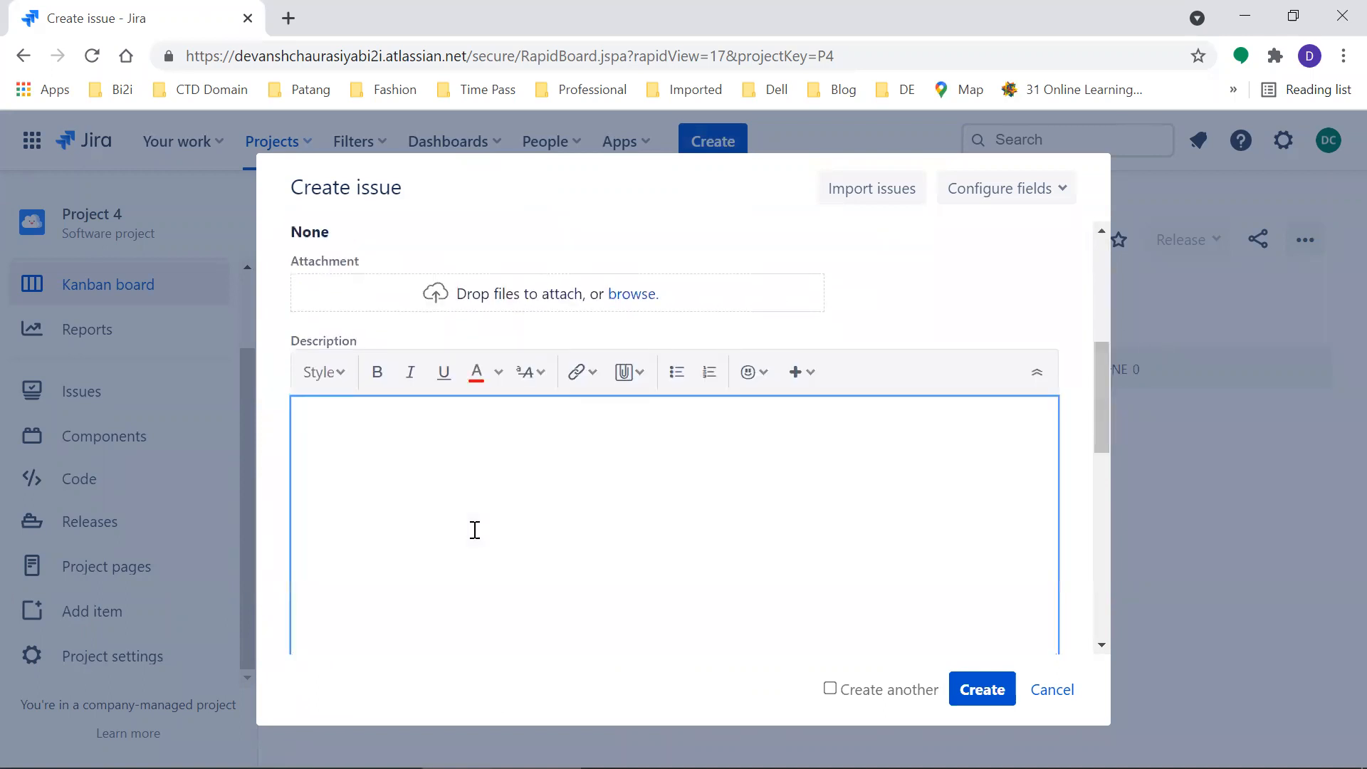
text(Epic 1 des)
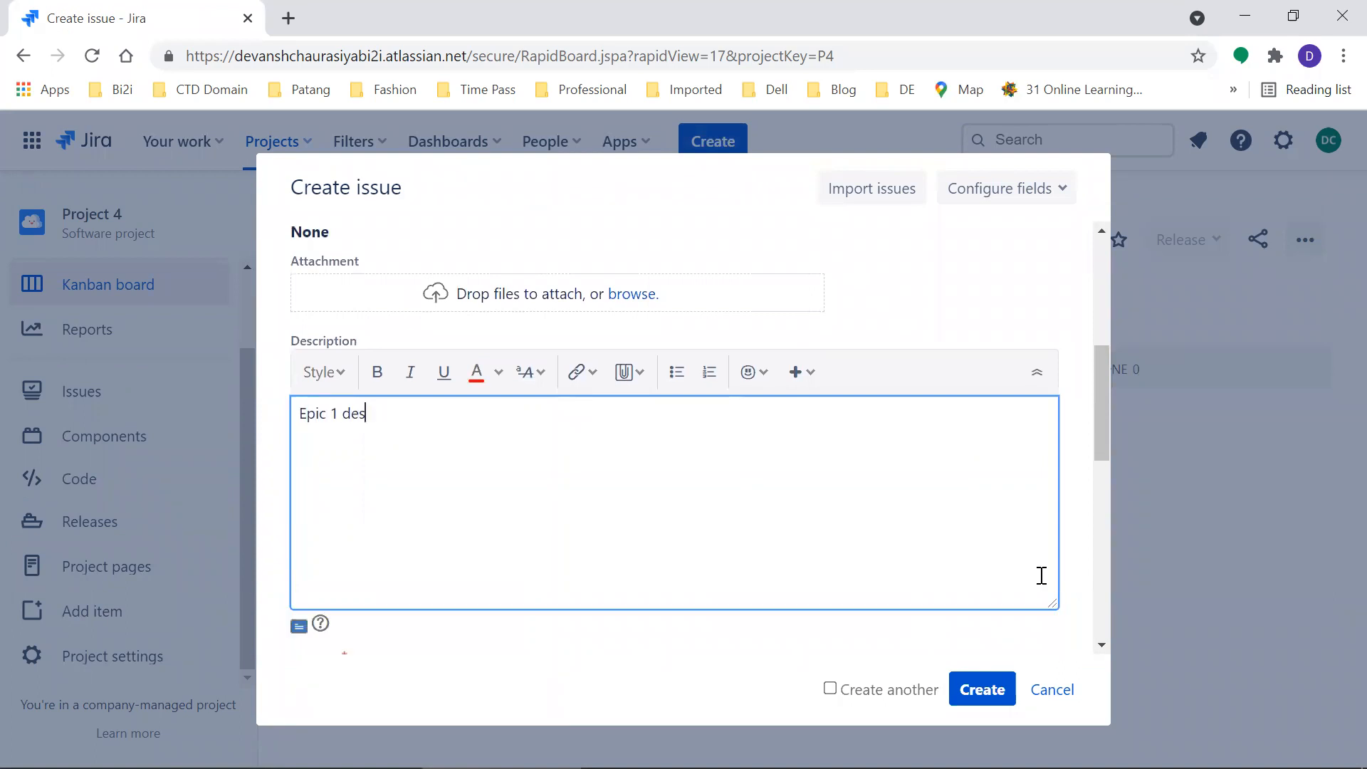
drag(1101, 424, 1071, 610)
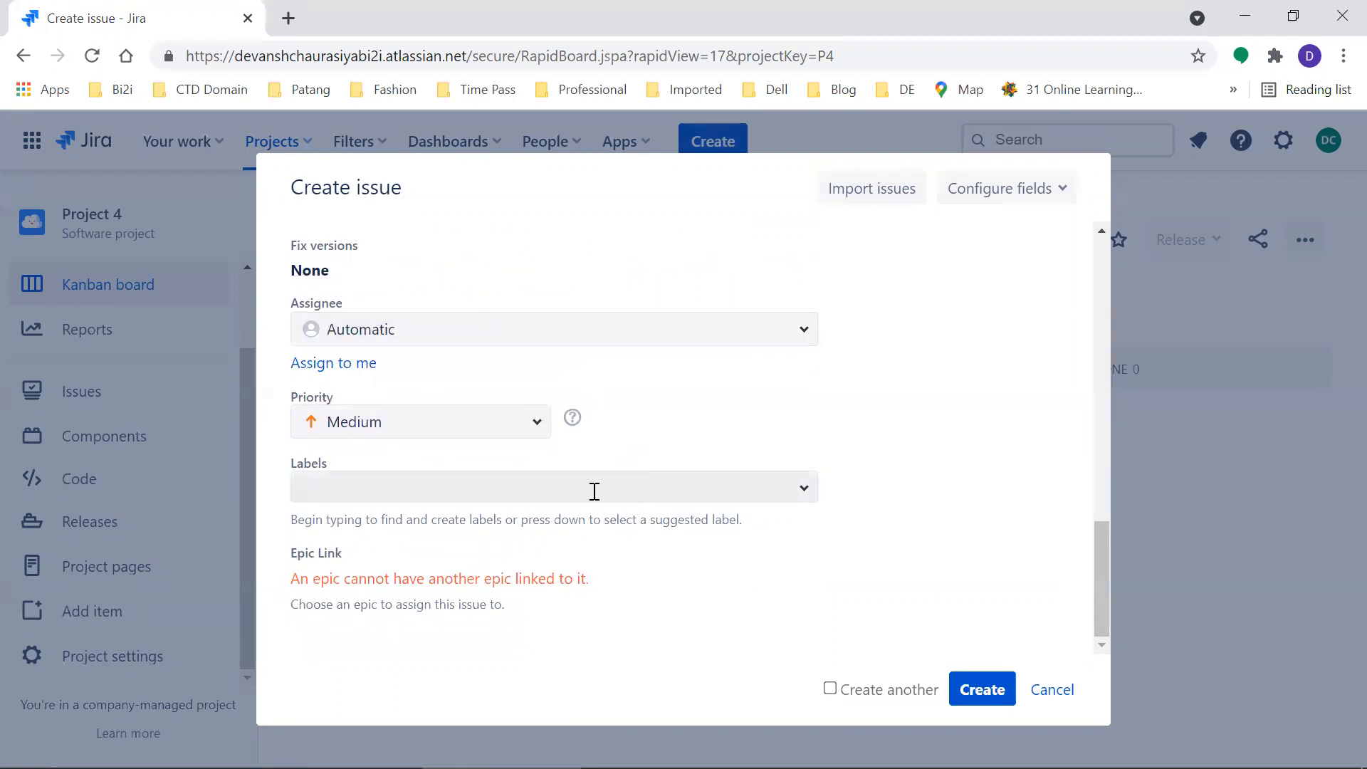
click(971, 689)
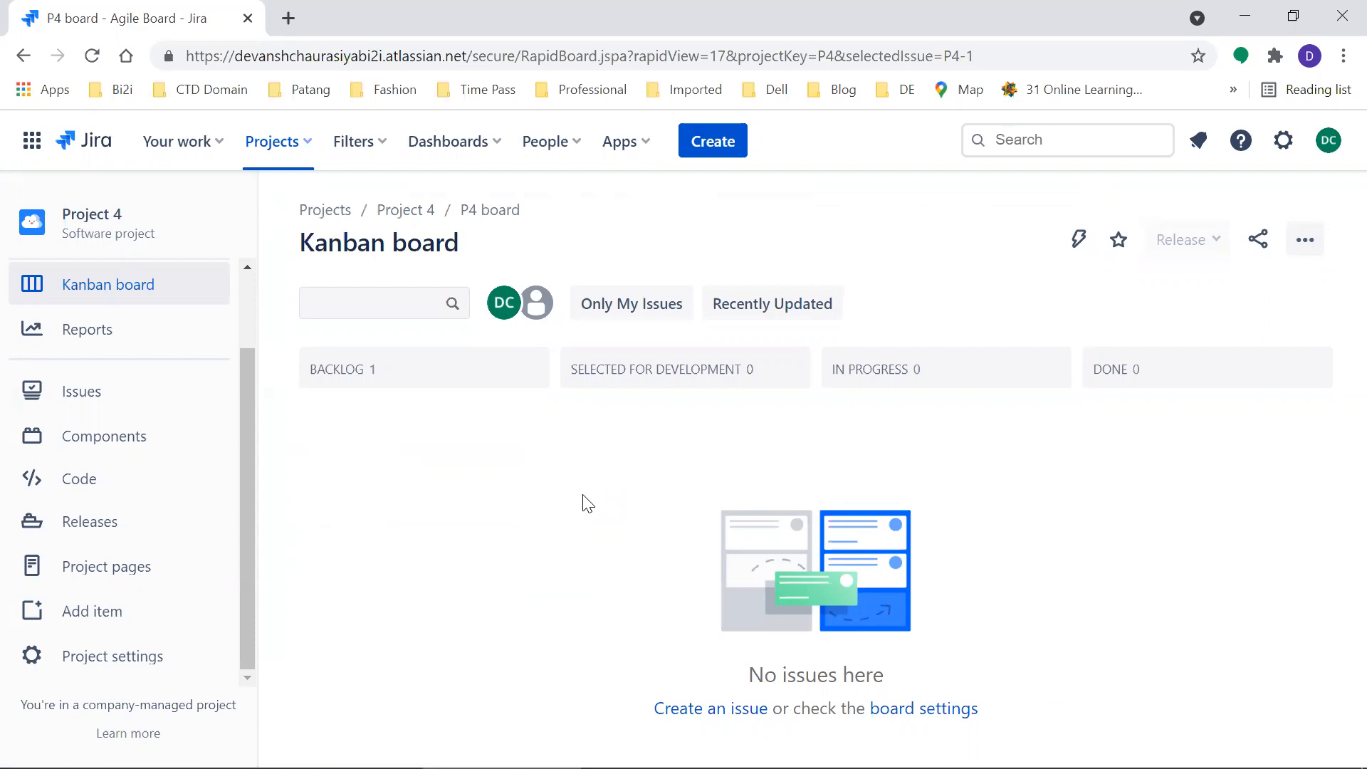
Start a new issue of type Story in Project 4 with the summary "Story 1 Summary".
click(720, 134)
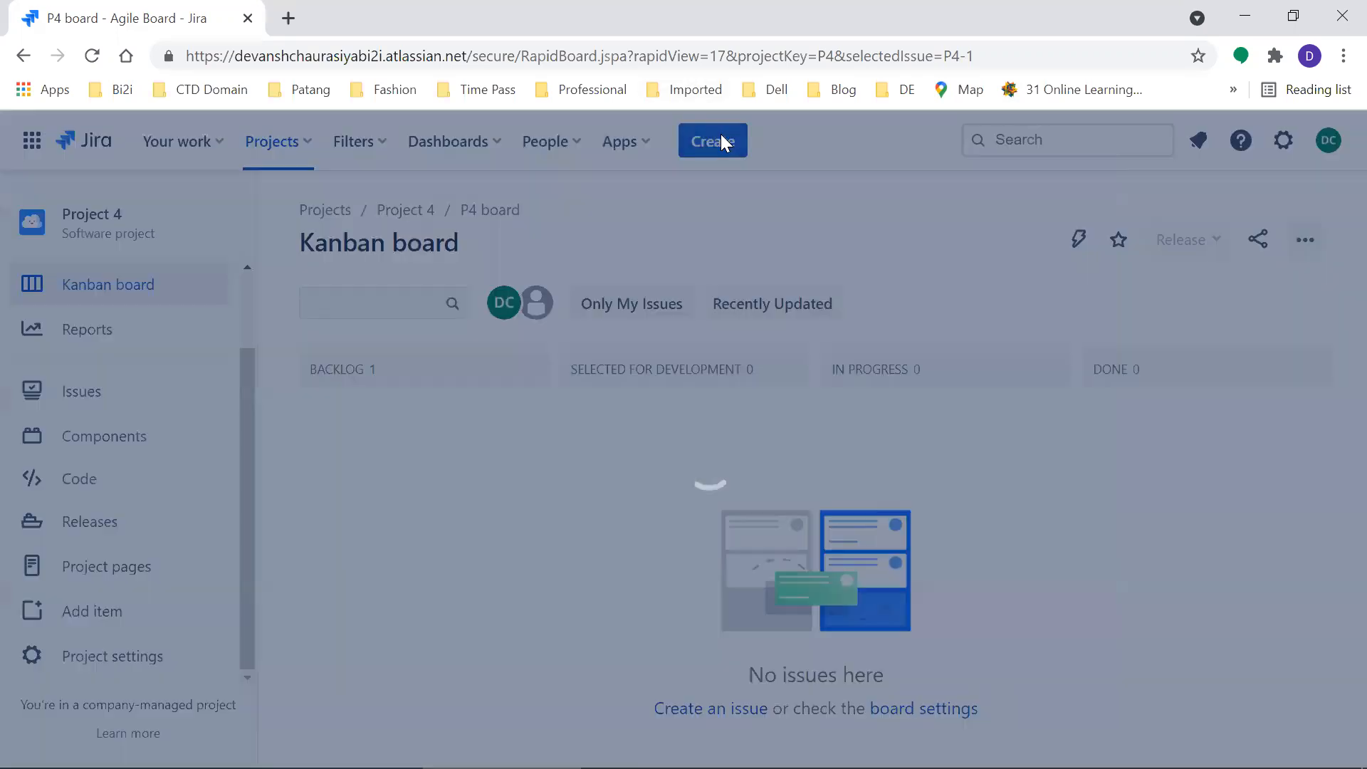
click(541, 353)
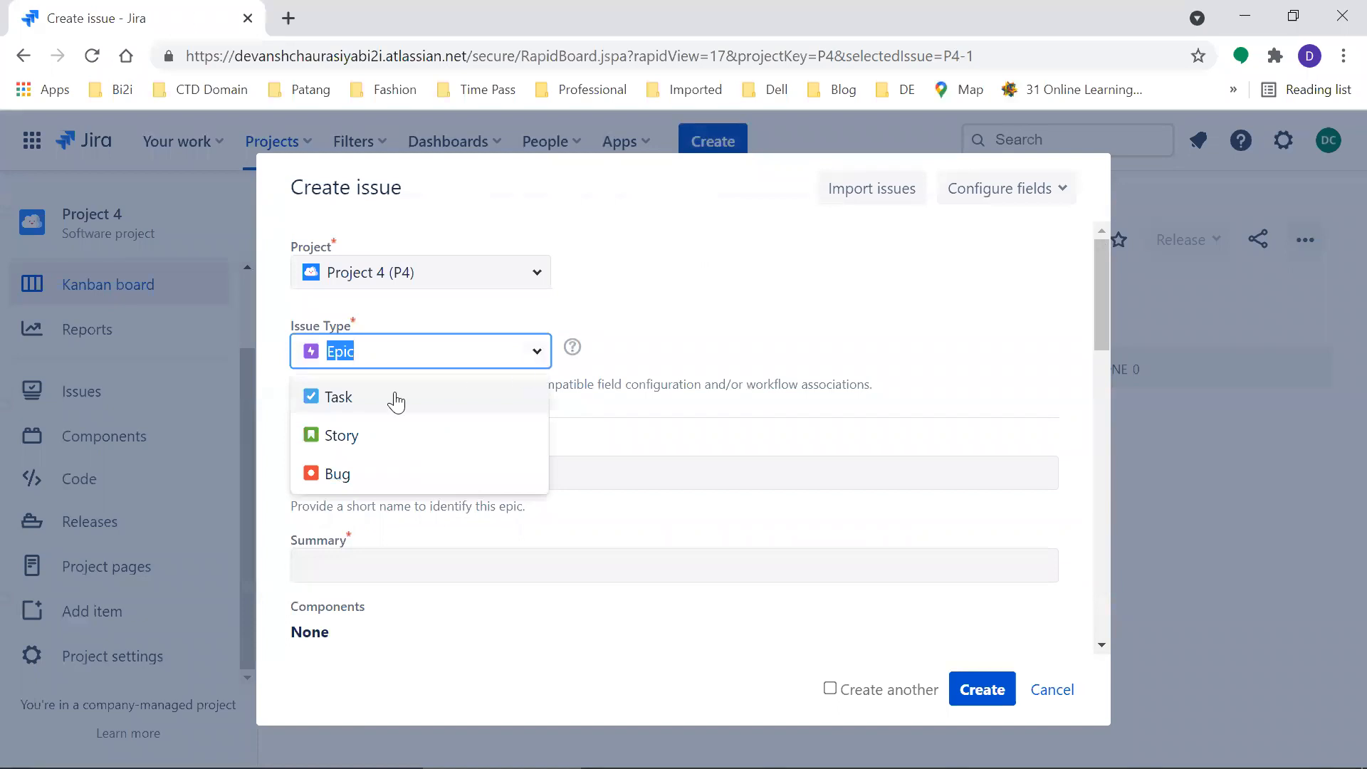
click(342, 434)
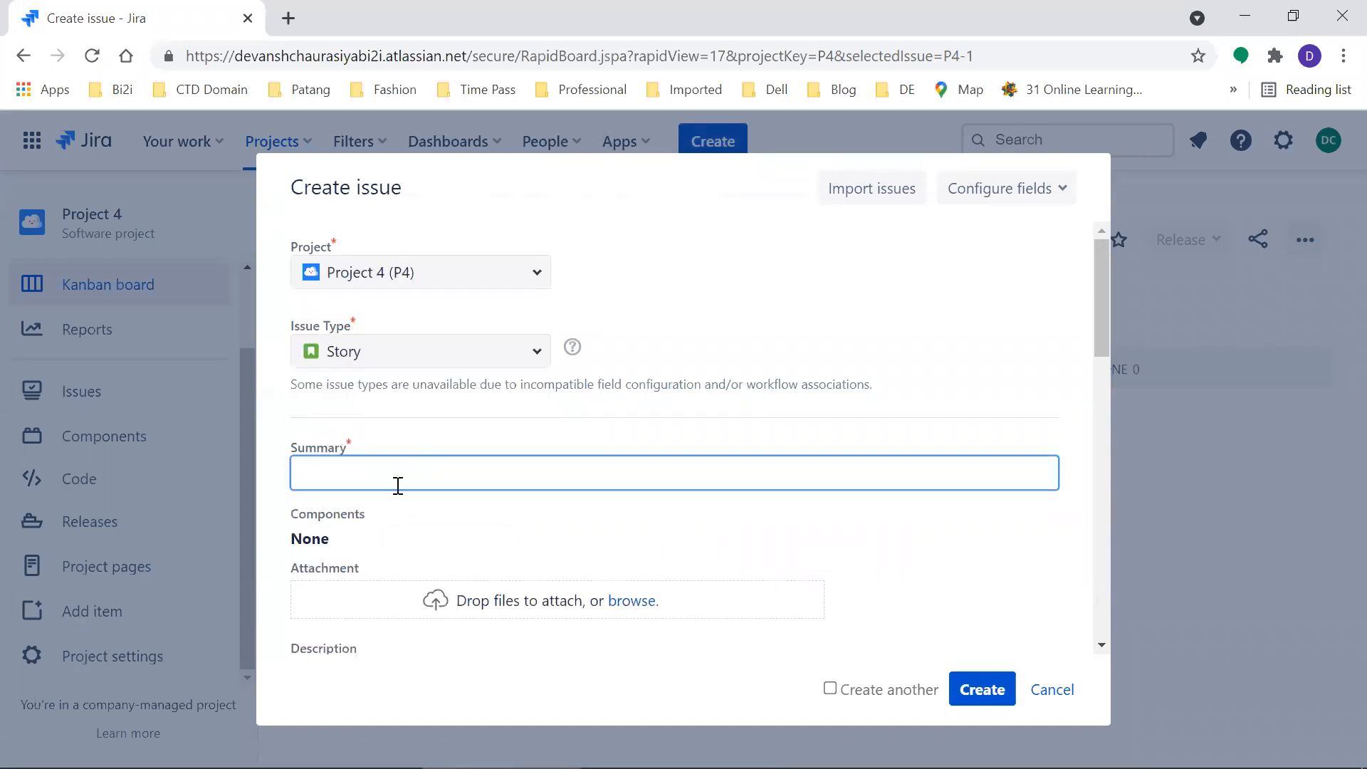
text(S)
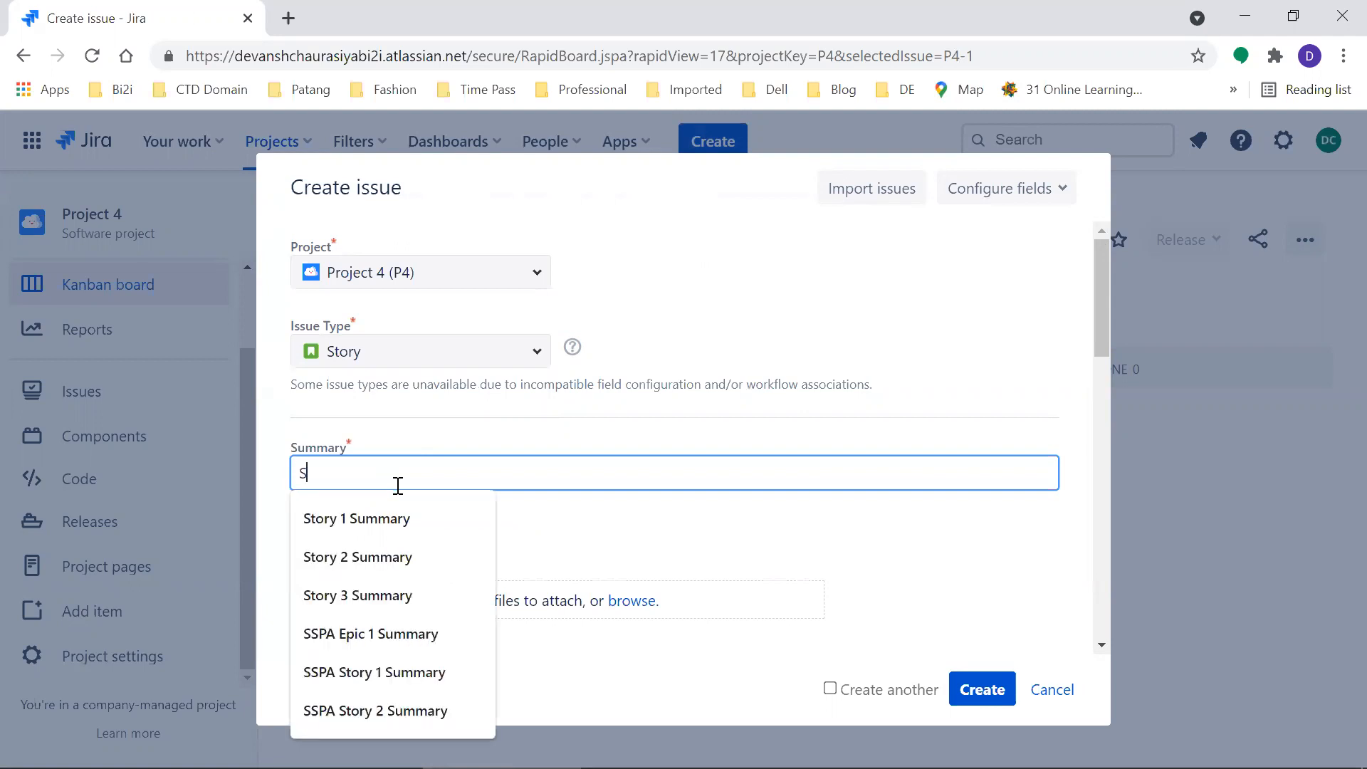
click(388, 505)
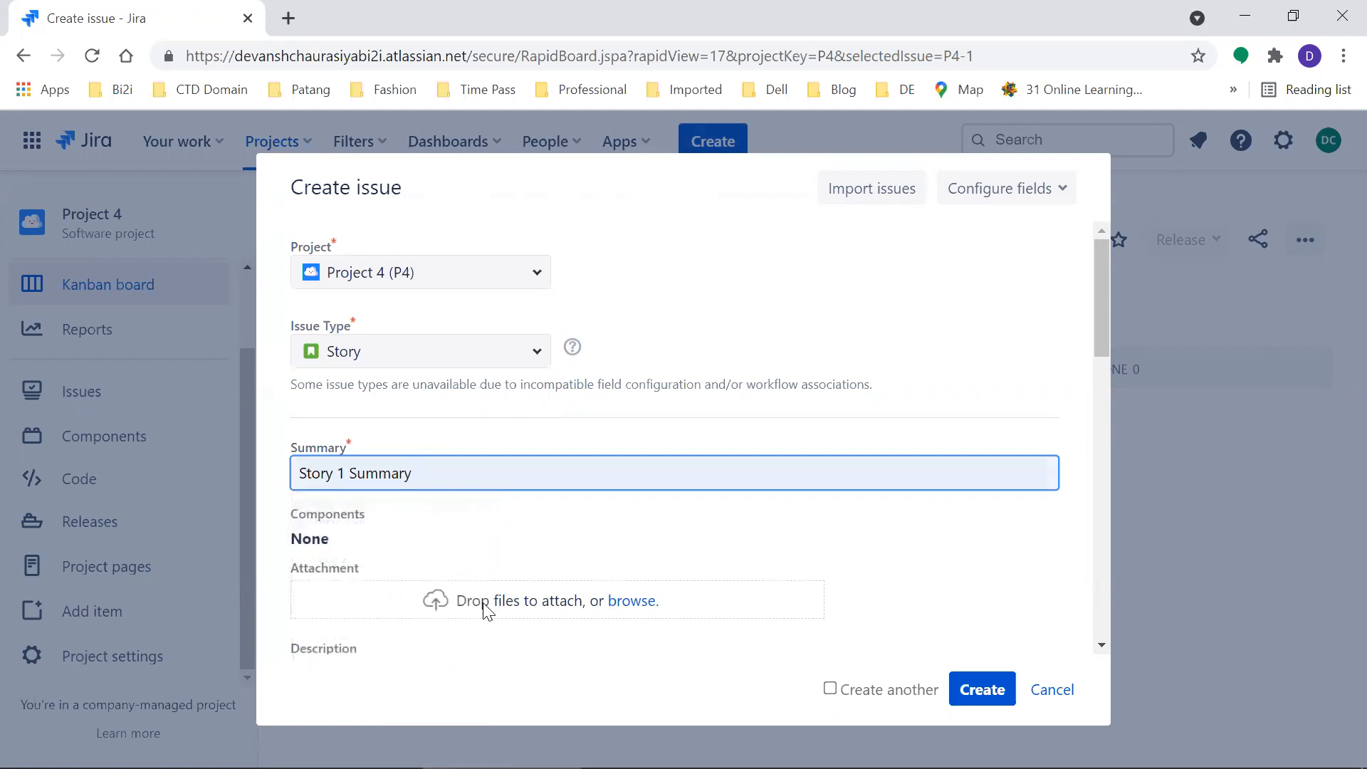
Enter "Story 1 desc" as the story's description.
scroll(1102, 327, down, 5)
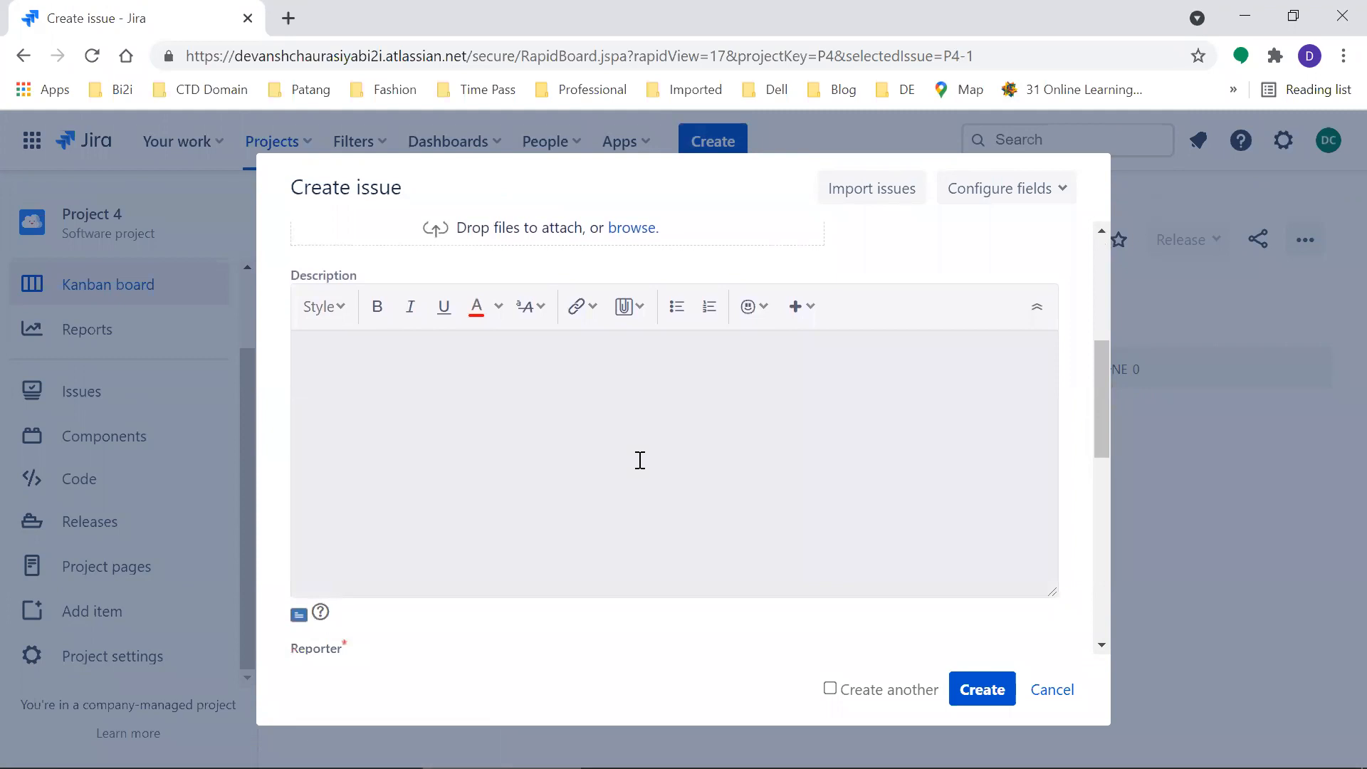
click(636, 459)
text(Story 1 desc)
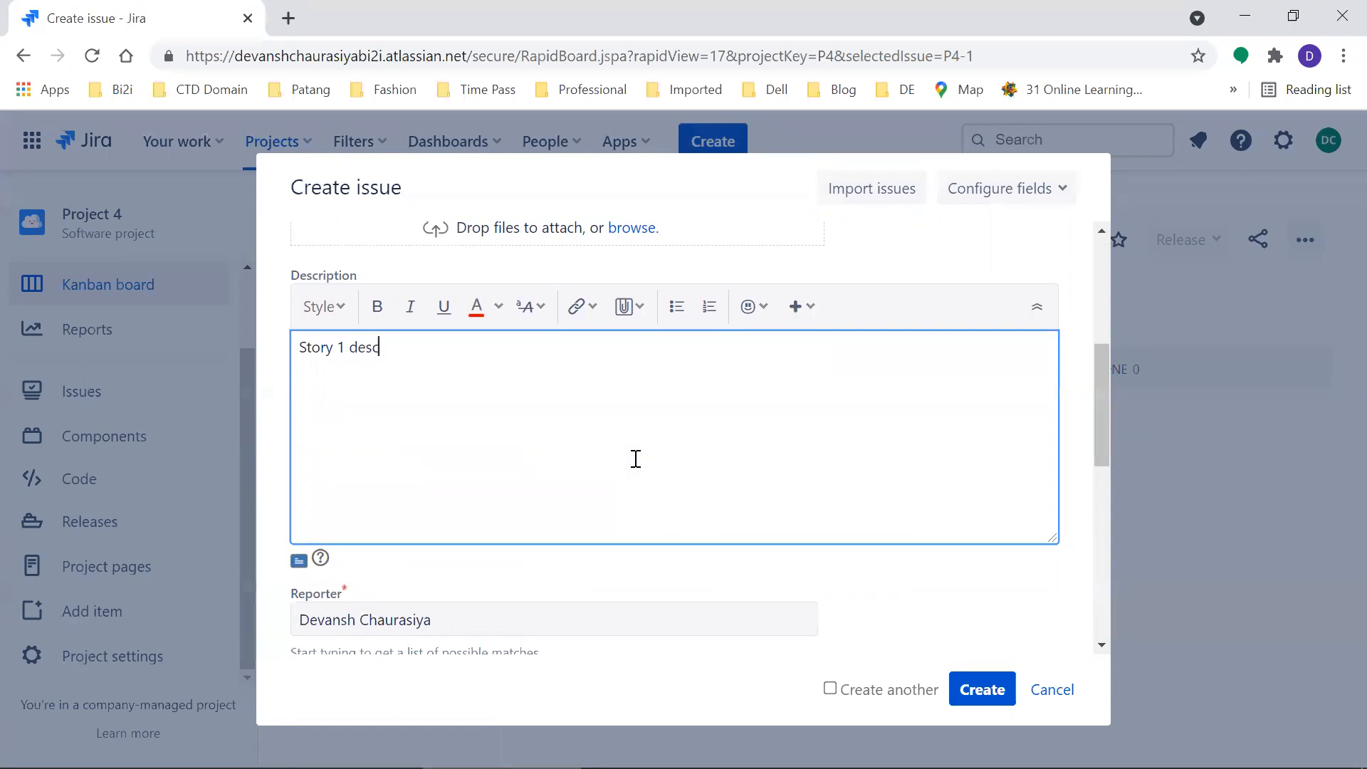
Link the story to Epic 1 Name (P4-1) and create it with the remaining fields at their defaults.
drag(1107, 432, 1094, 606)
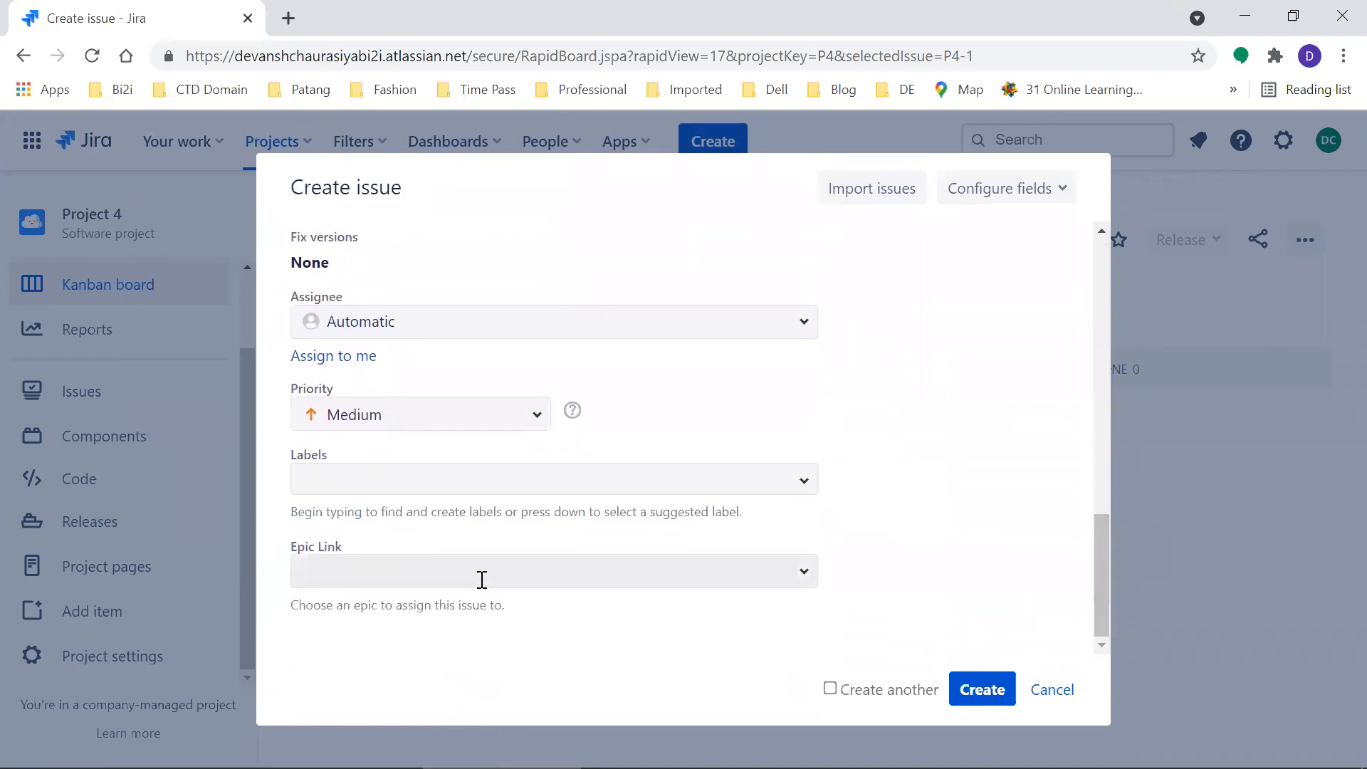
click(804, 577)
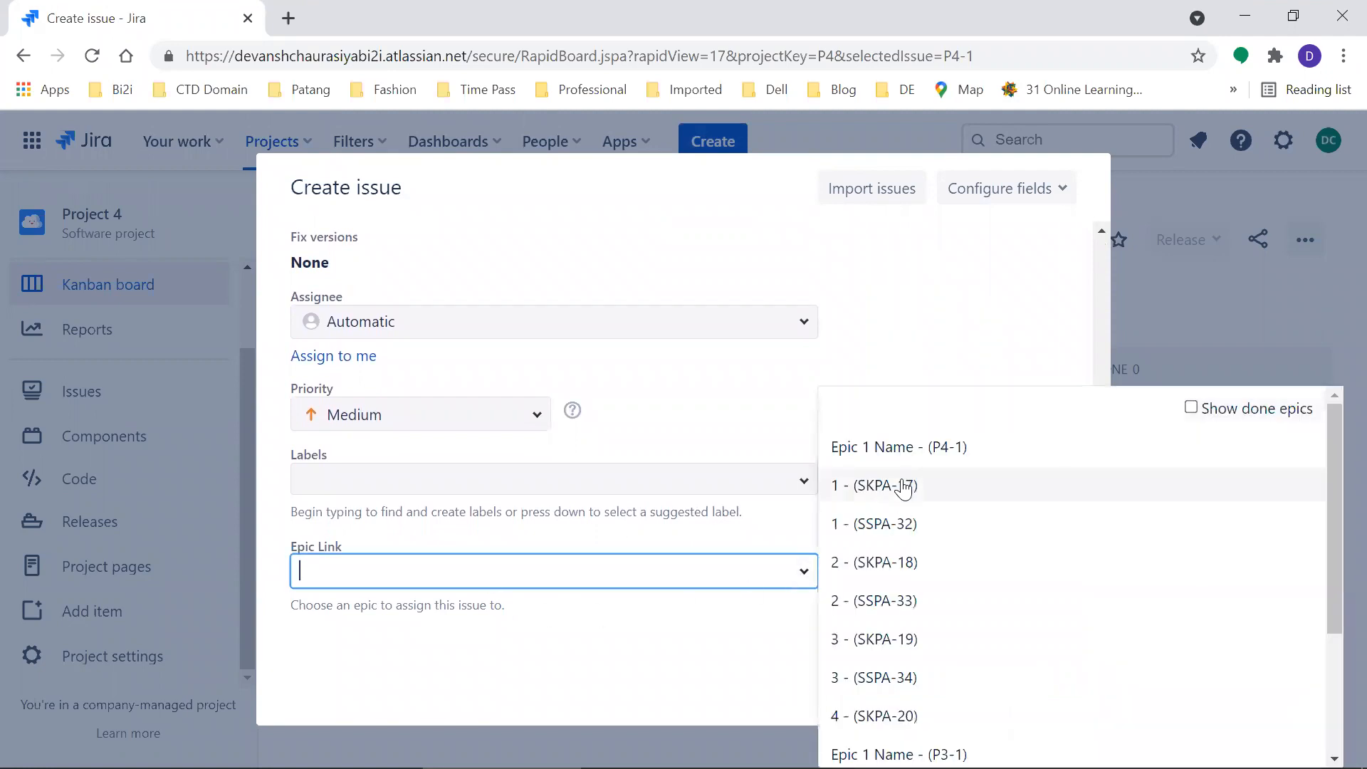
click(898, 448)
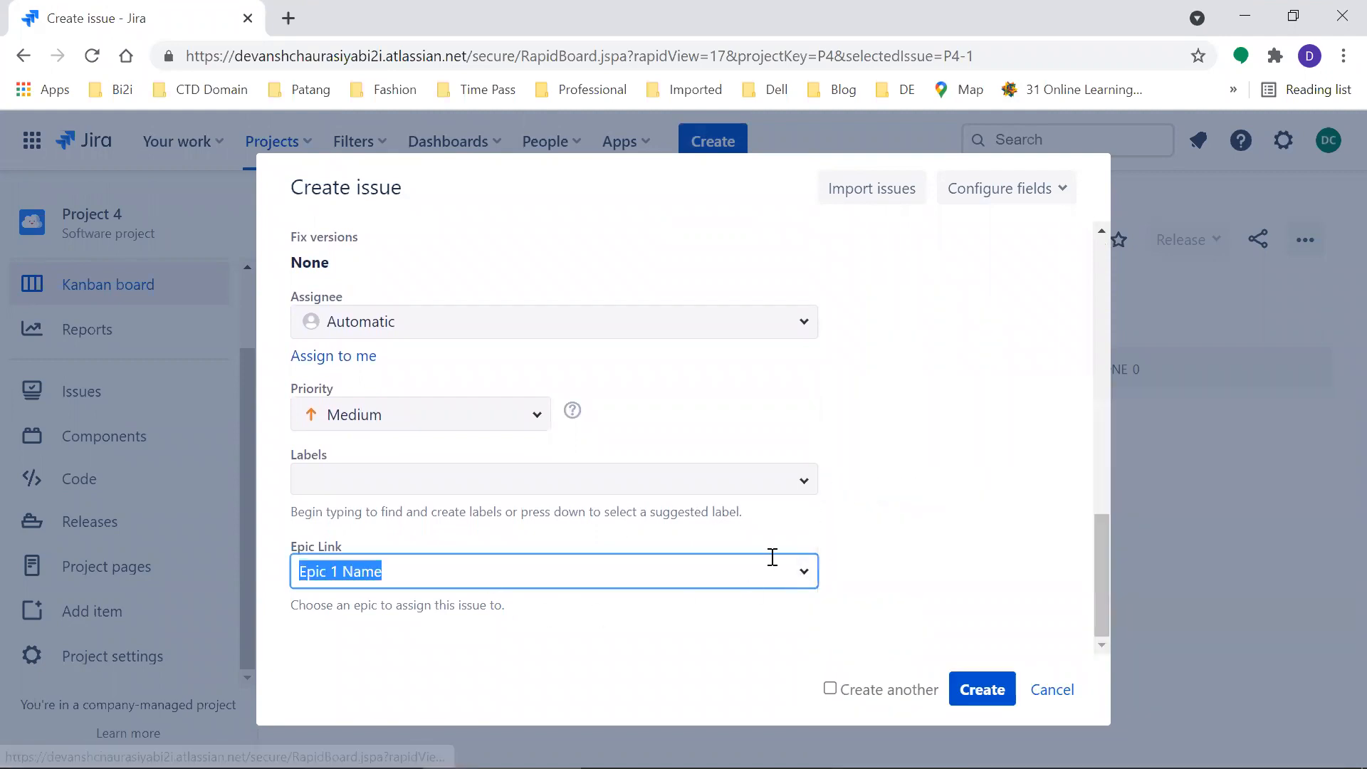
click(969, 685)
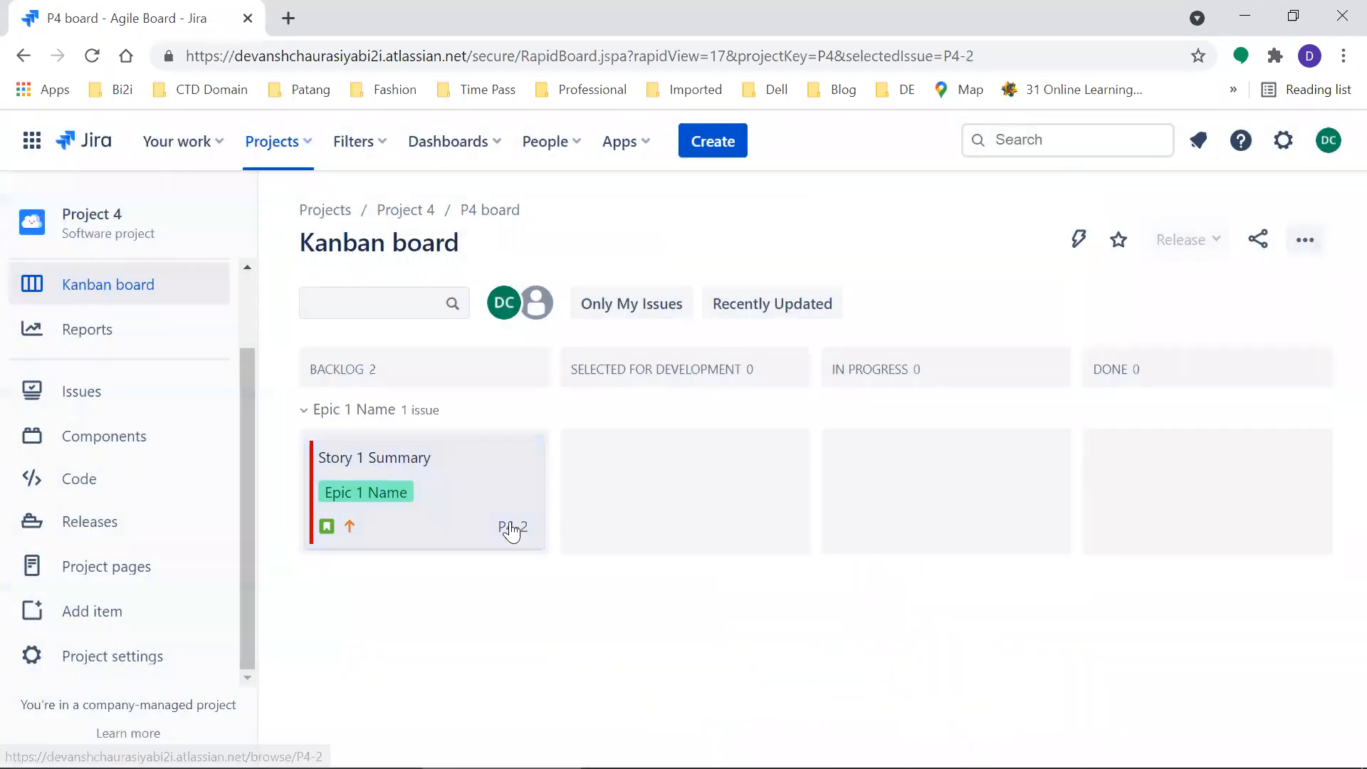
Start another new issue in Project 4 and set its issue type to Epic.
click(712, 137)
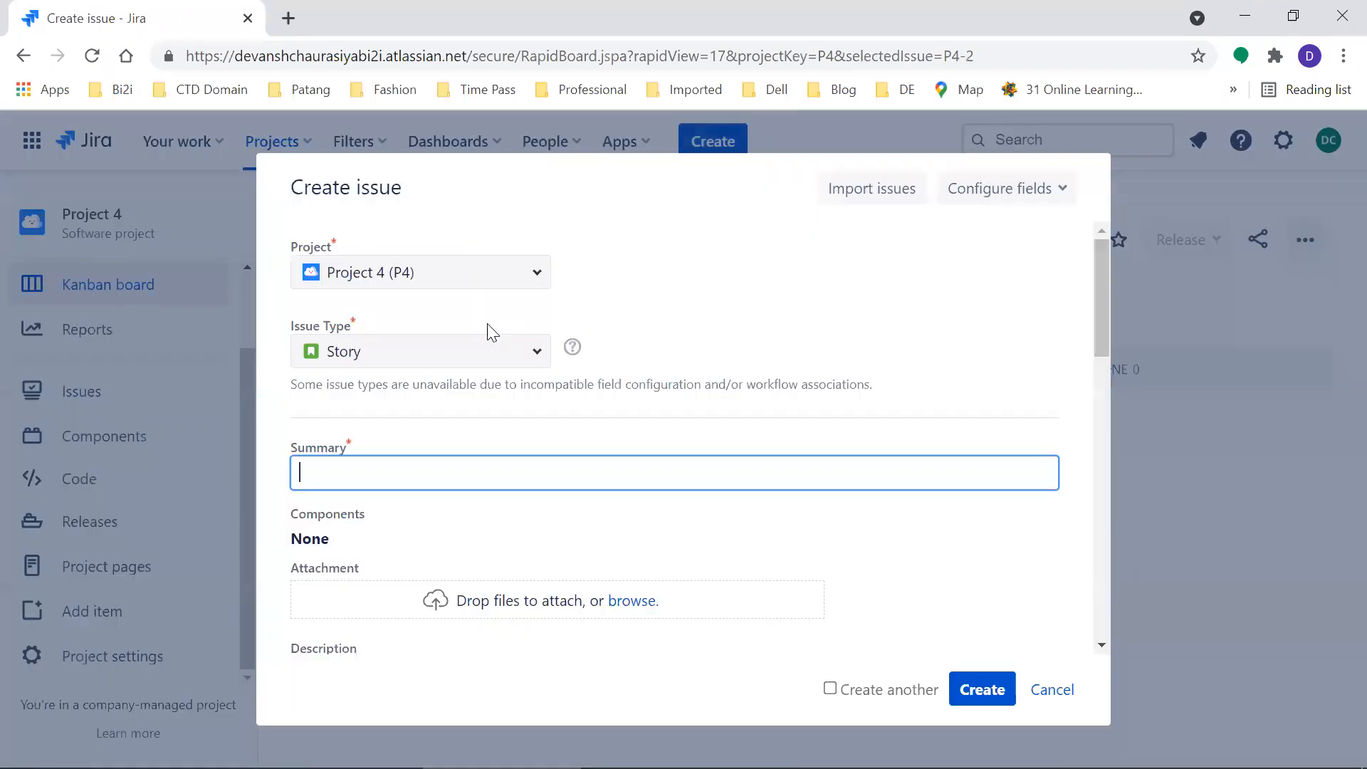
click(422, 351)
click(346, 471)
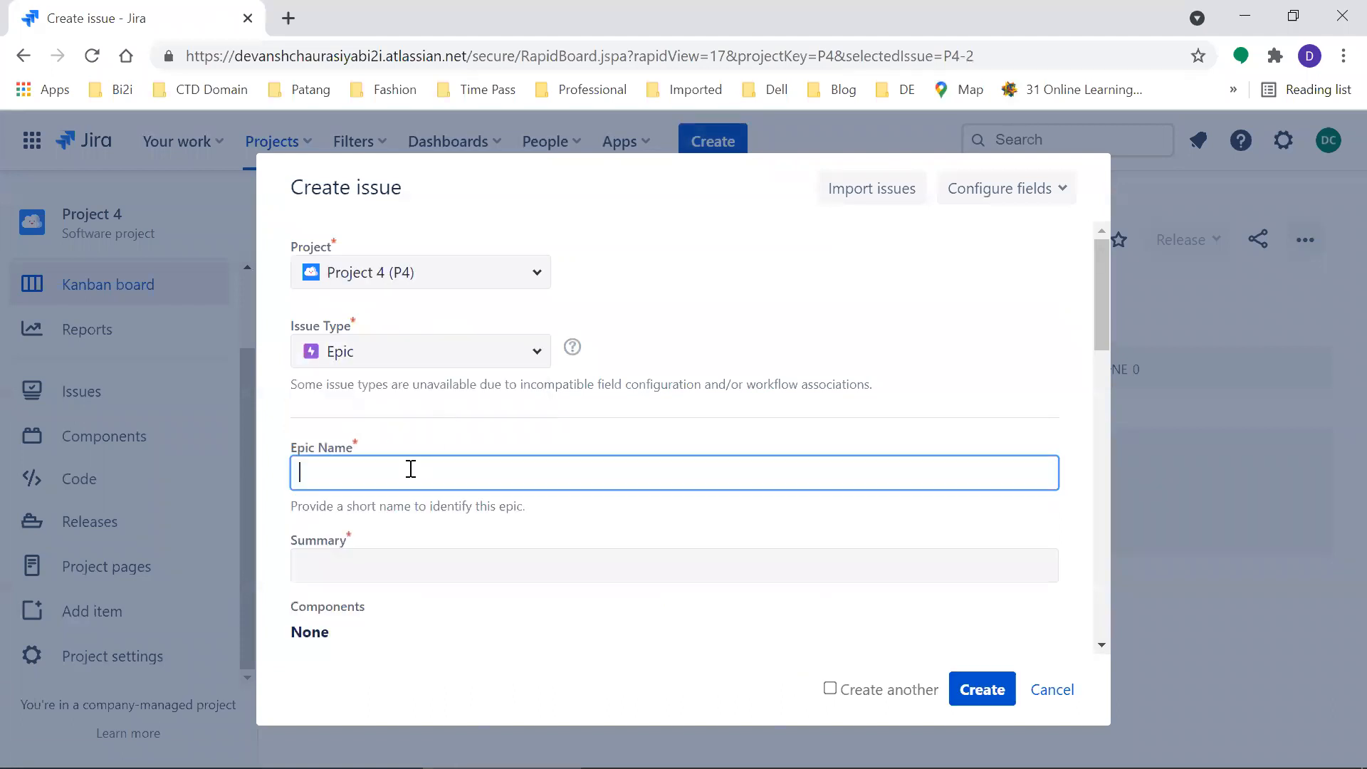
Name the epic "Epic 2 Name", set its summary to "Epic 2 Summary", and create it without a description.
text(Spic)
click(418, 567)
click(385, 377)
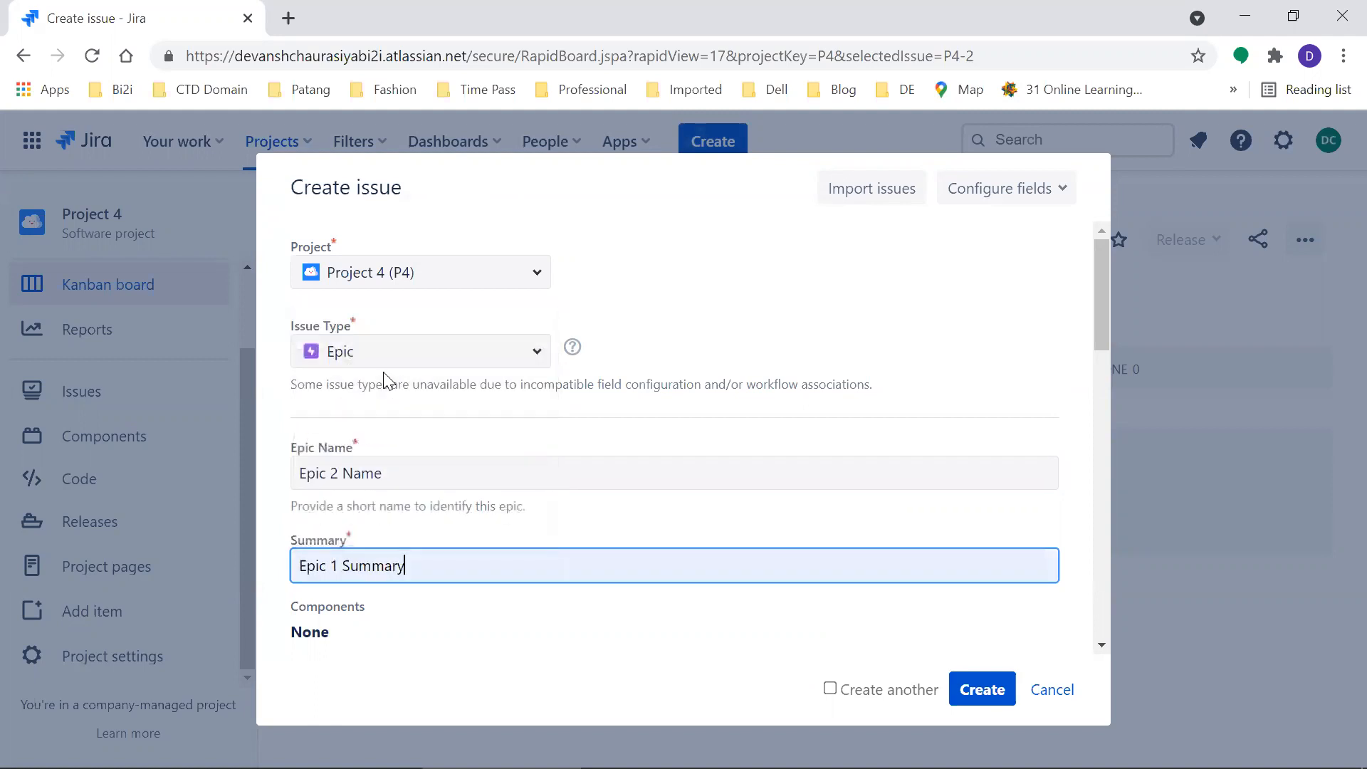
text(2)
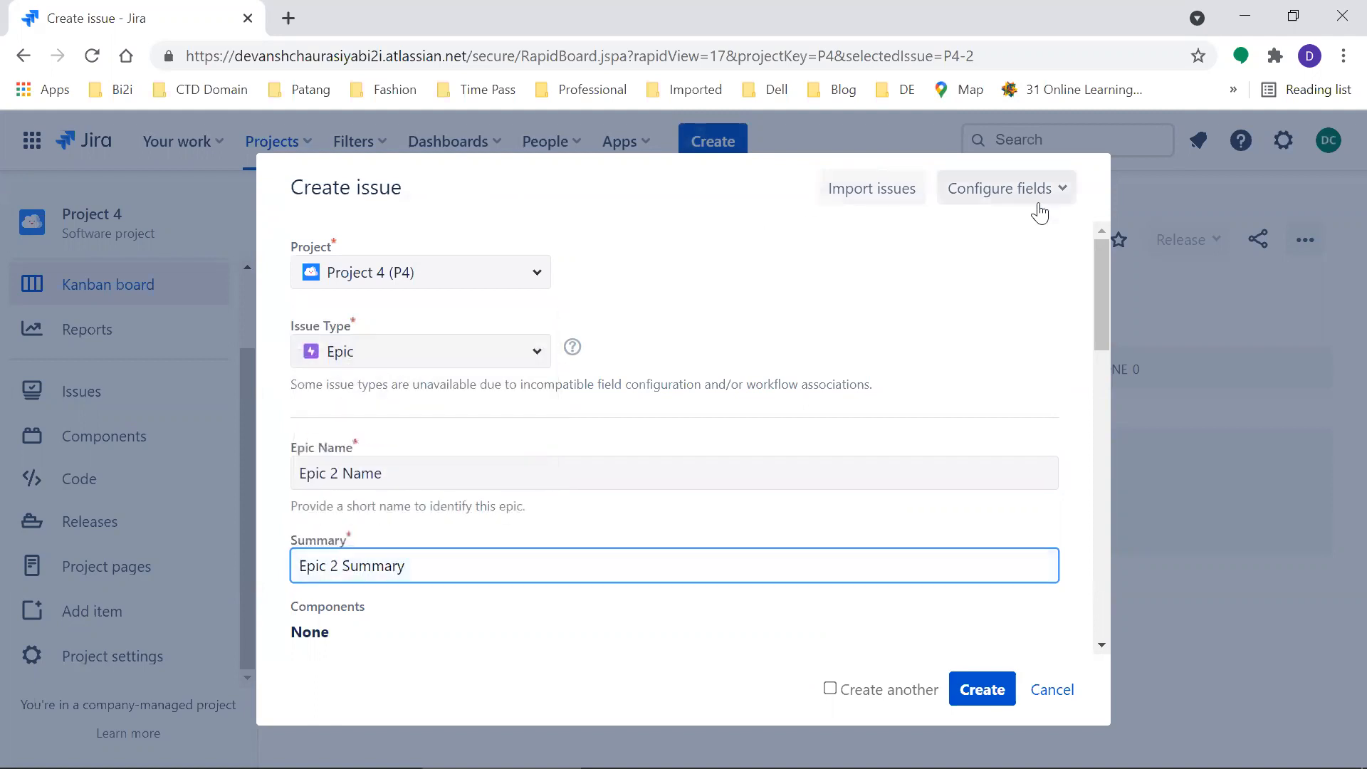
drag(1102, 258, 1074, 601)
click(979, 689)
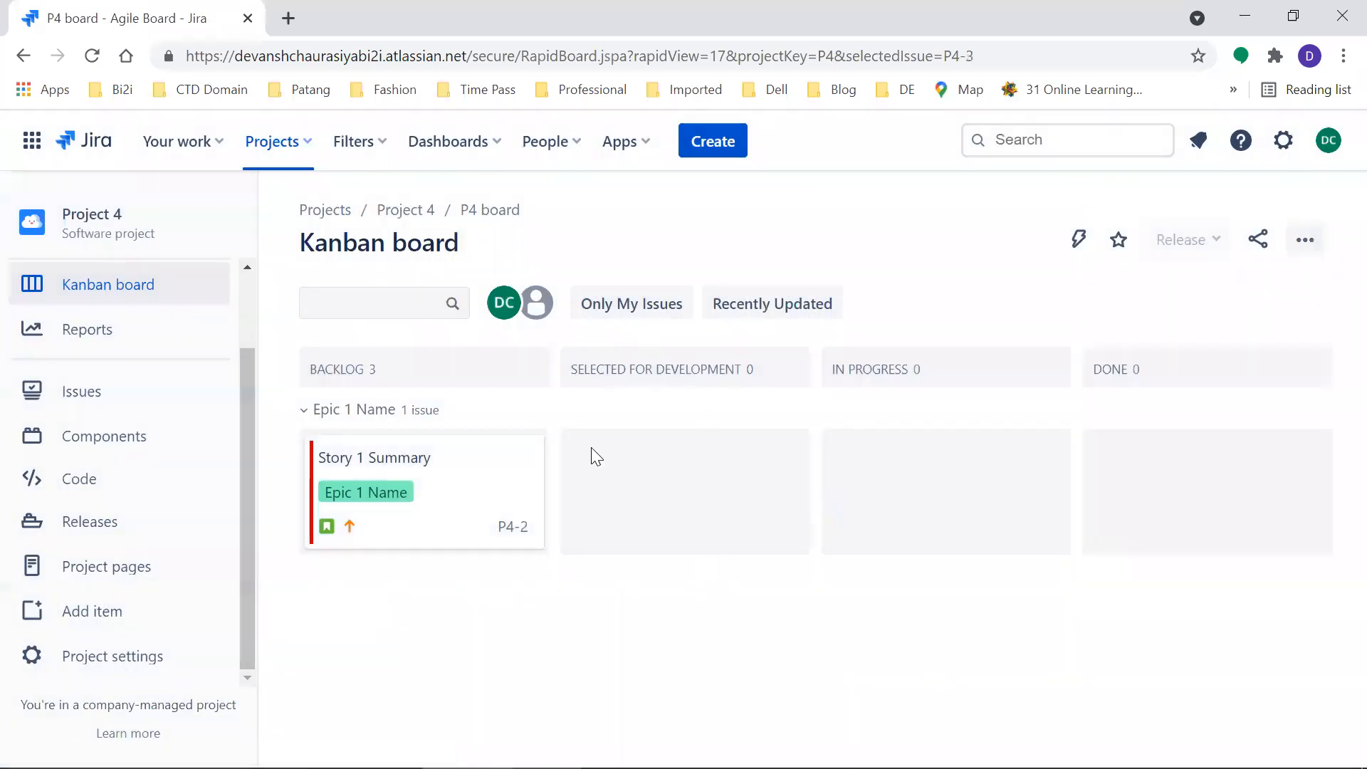
Start a new issue of type Story in Project 4 with the summary "Story 2 Summary".
click(713, 140)
click(417, 344)
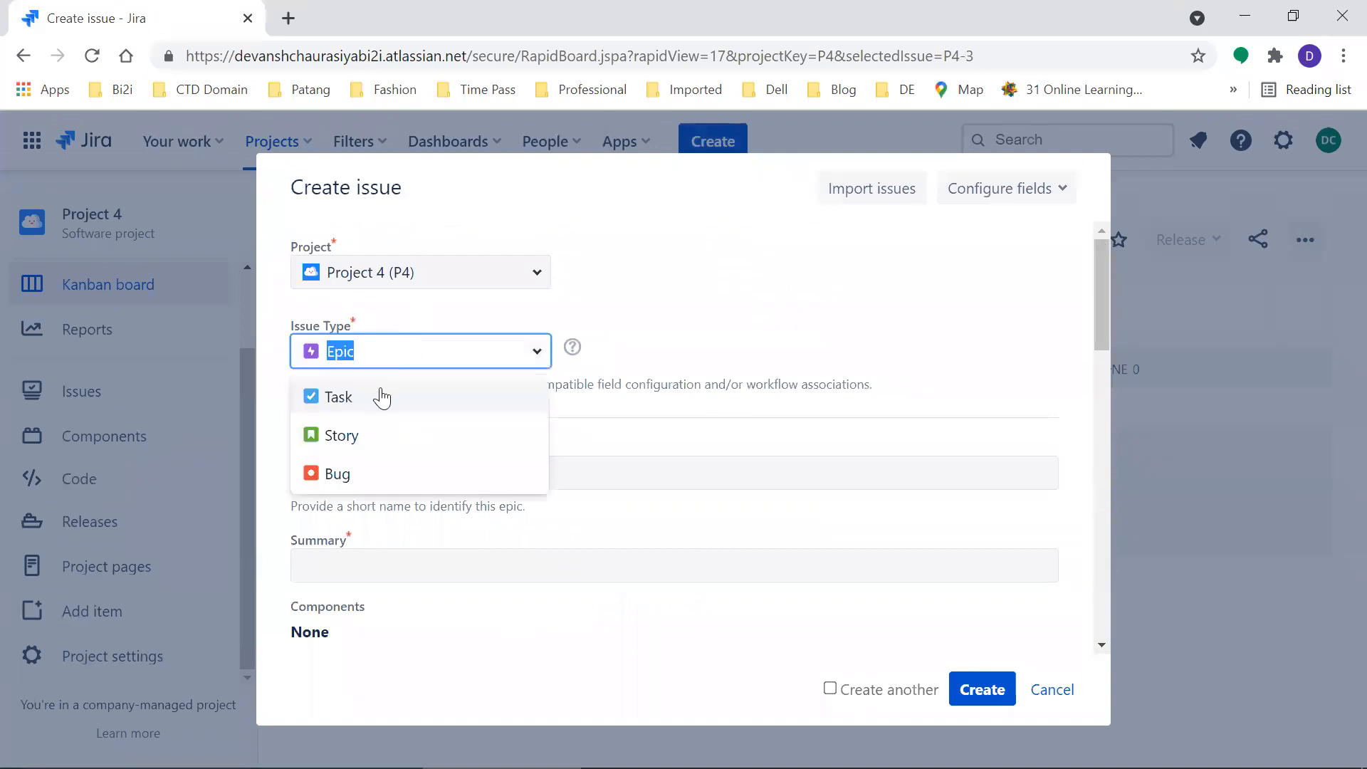
click(363, 437)
click(366, 474)
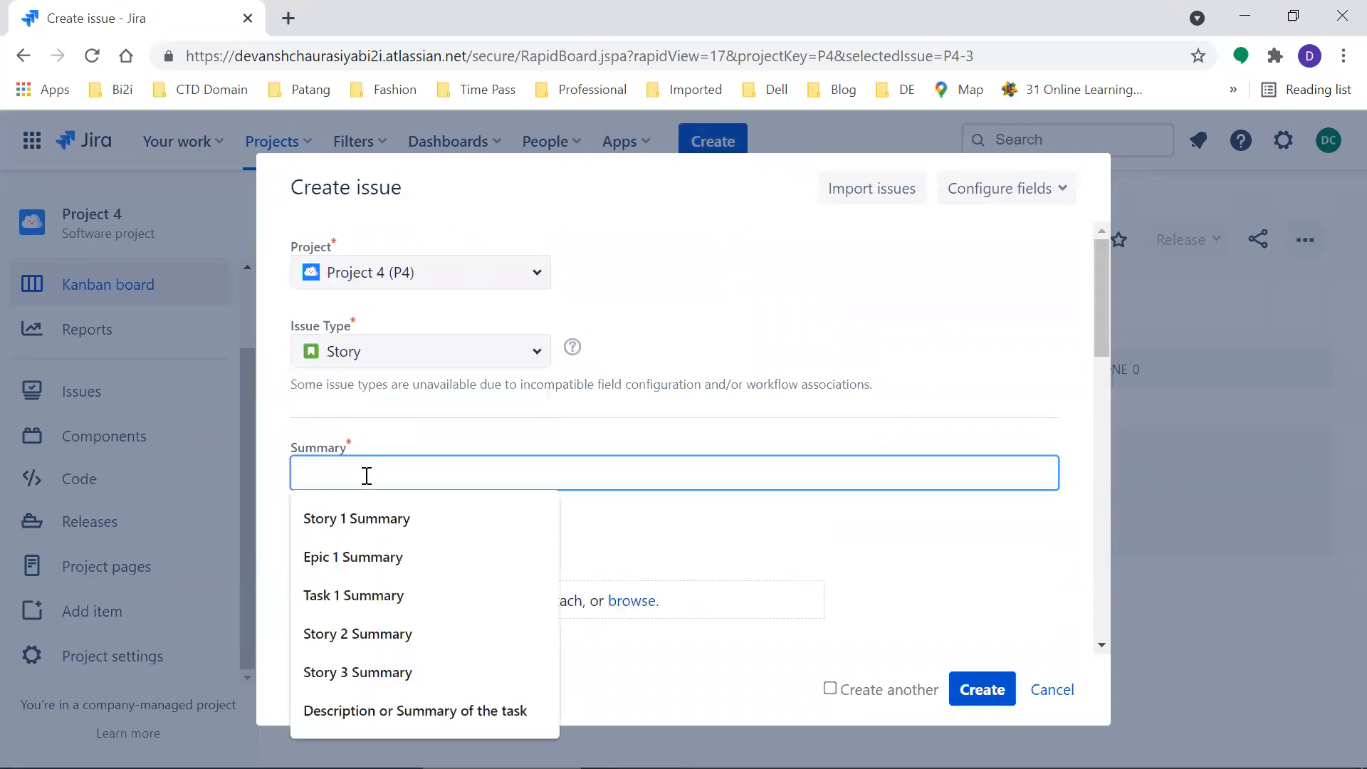
click(367, 518)
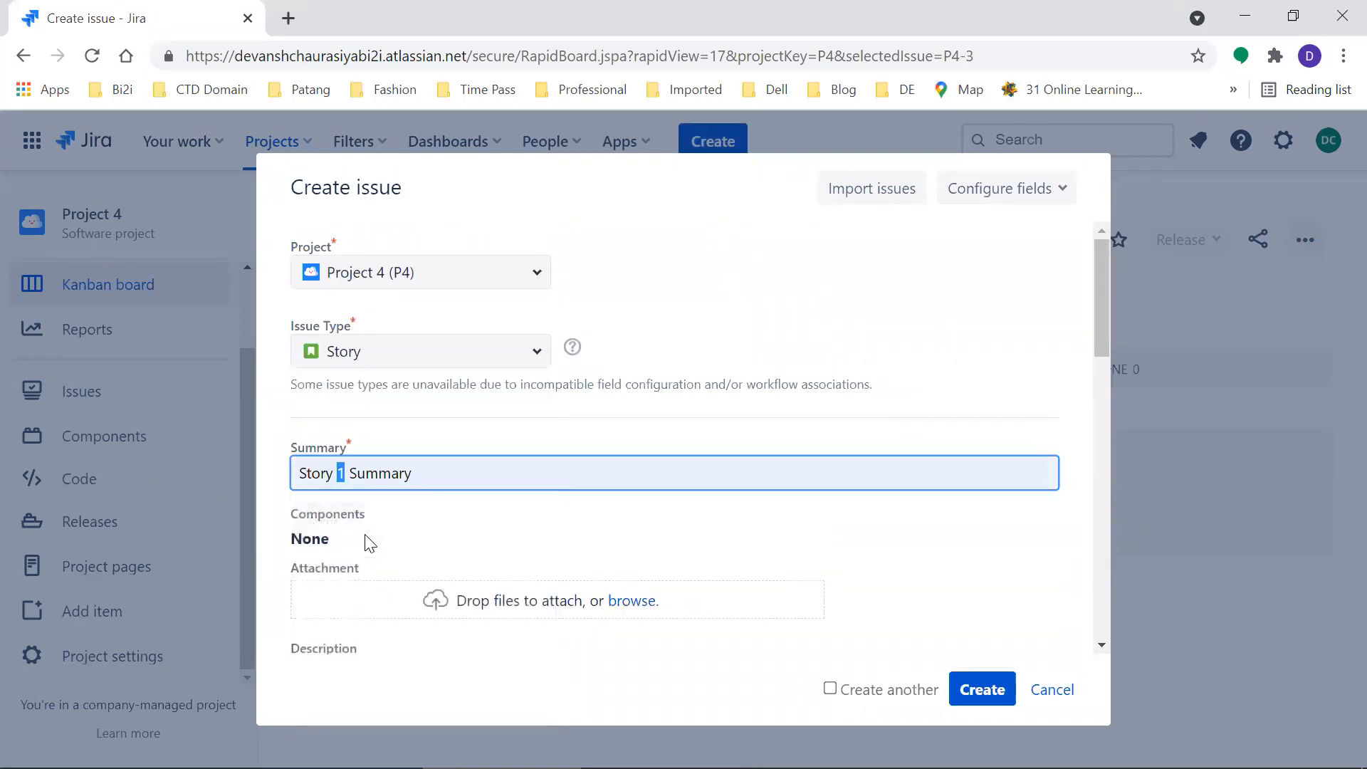
text(2)
Enter "Story 2 desc" as the story's description and set its priority to Low.
scroll(1087, 332, down, 5)
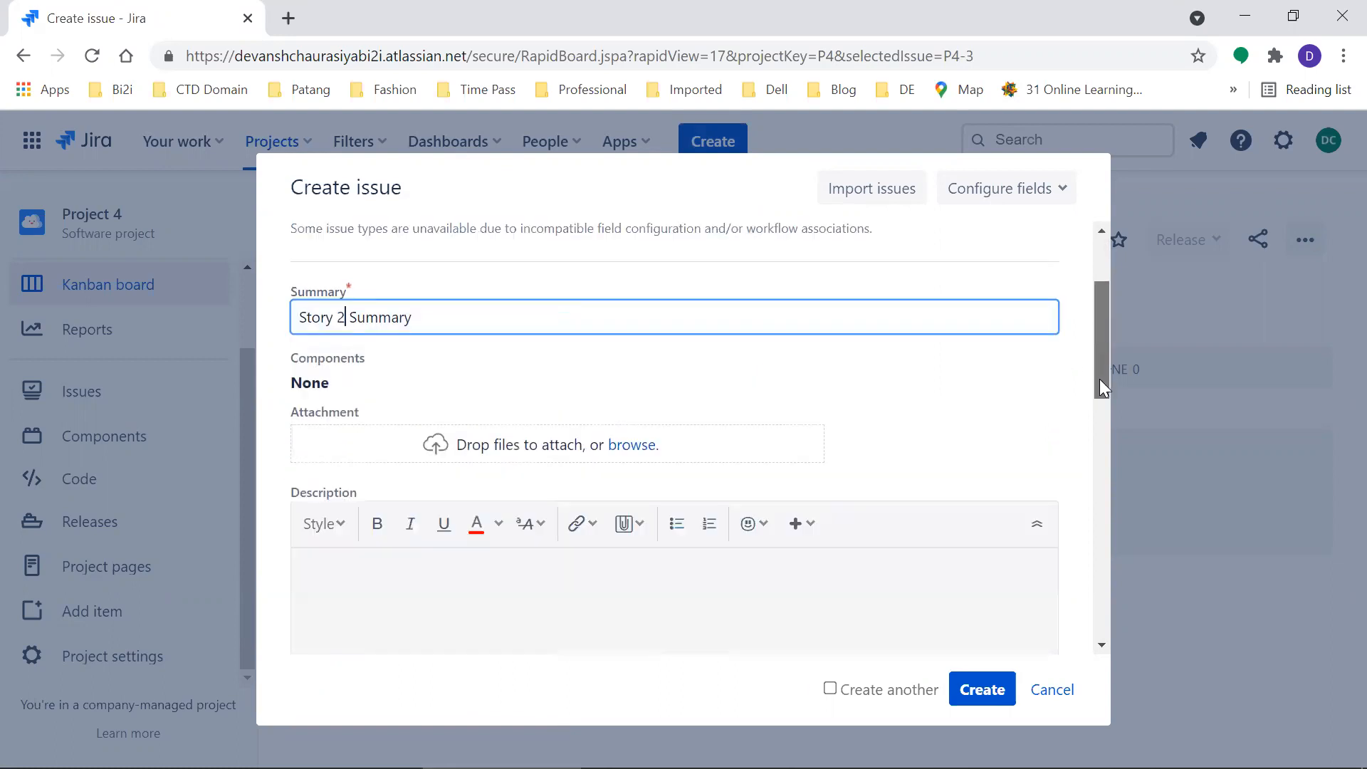
click(650, 478)
text(Story 2 desc)
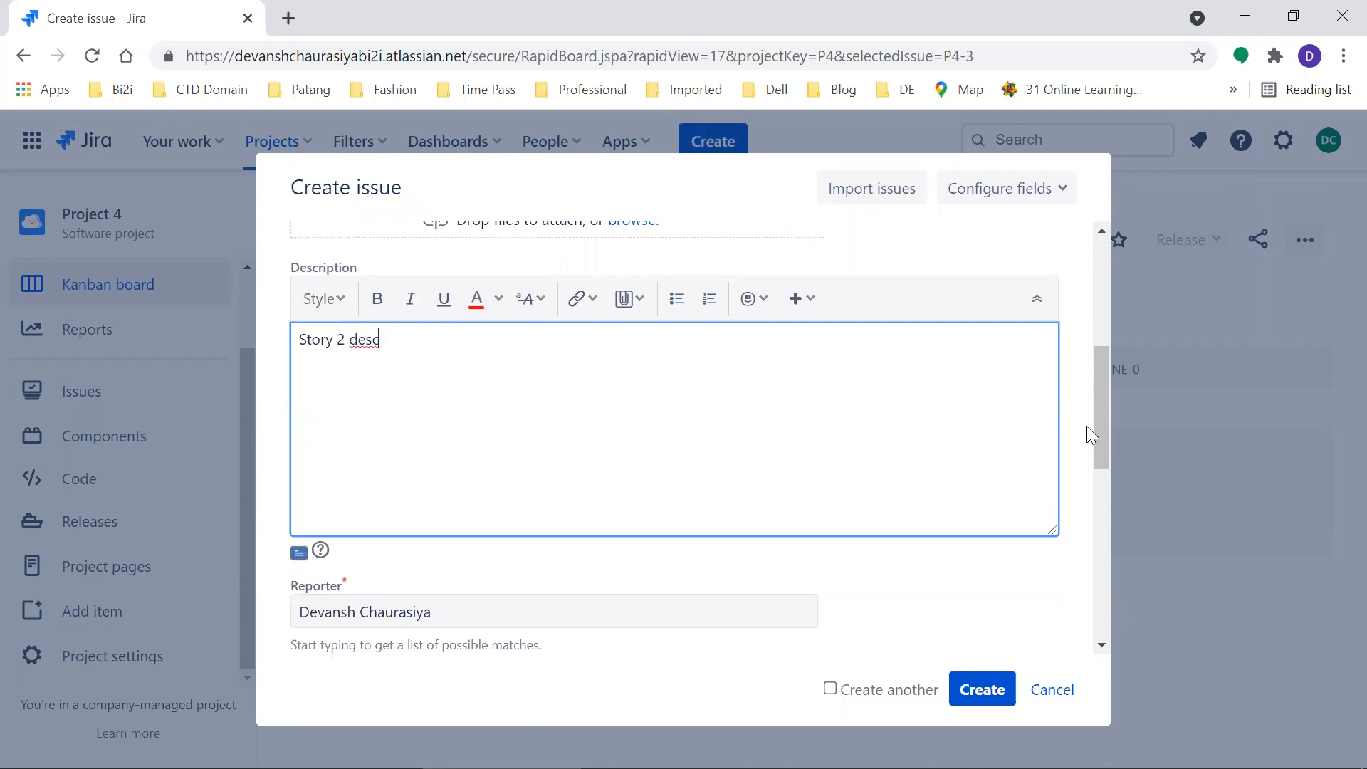
scroll(1083, 484, down, 10)
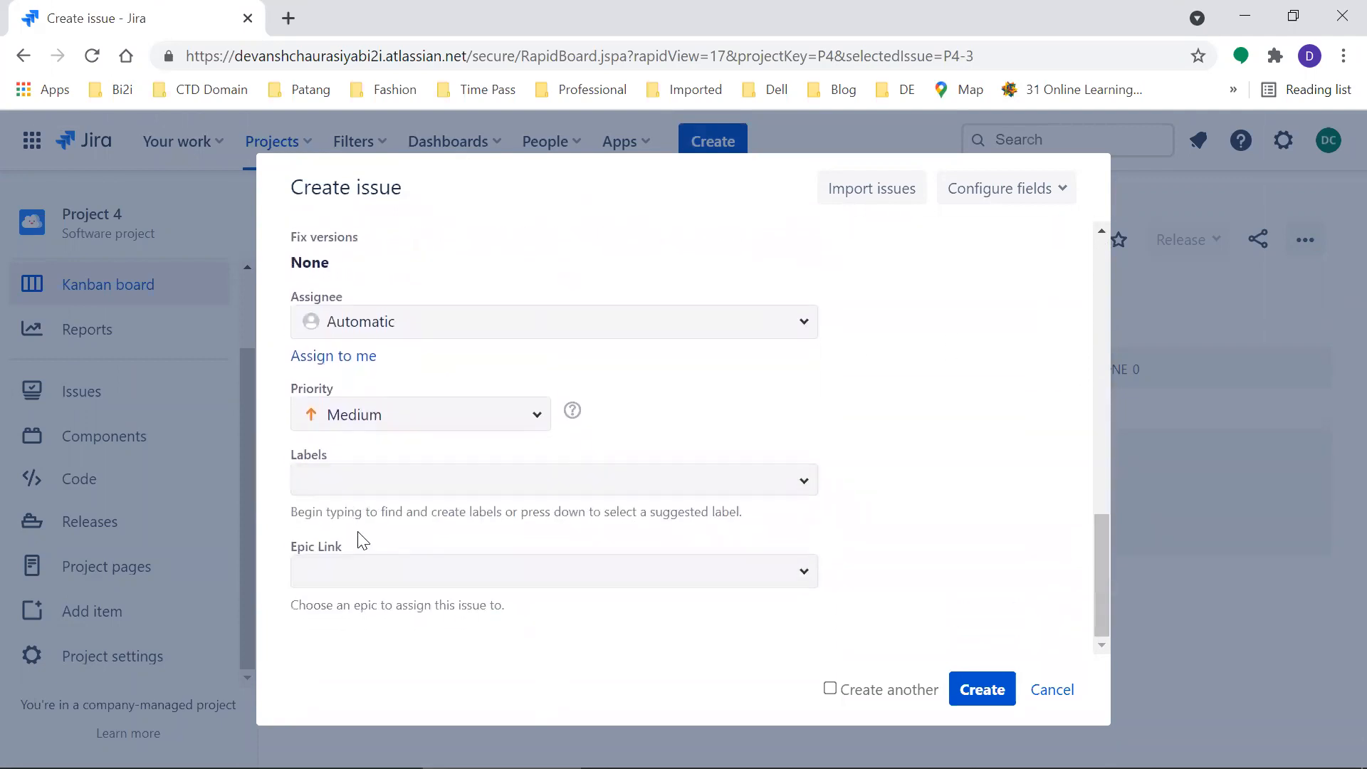
click(512, 415)
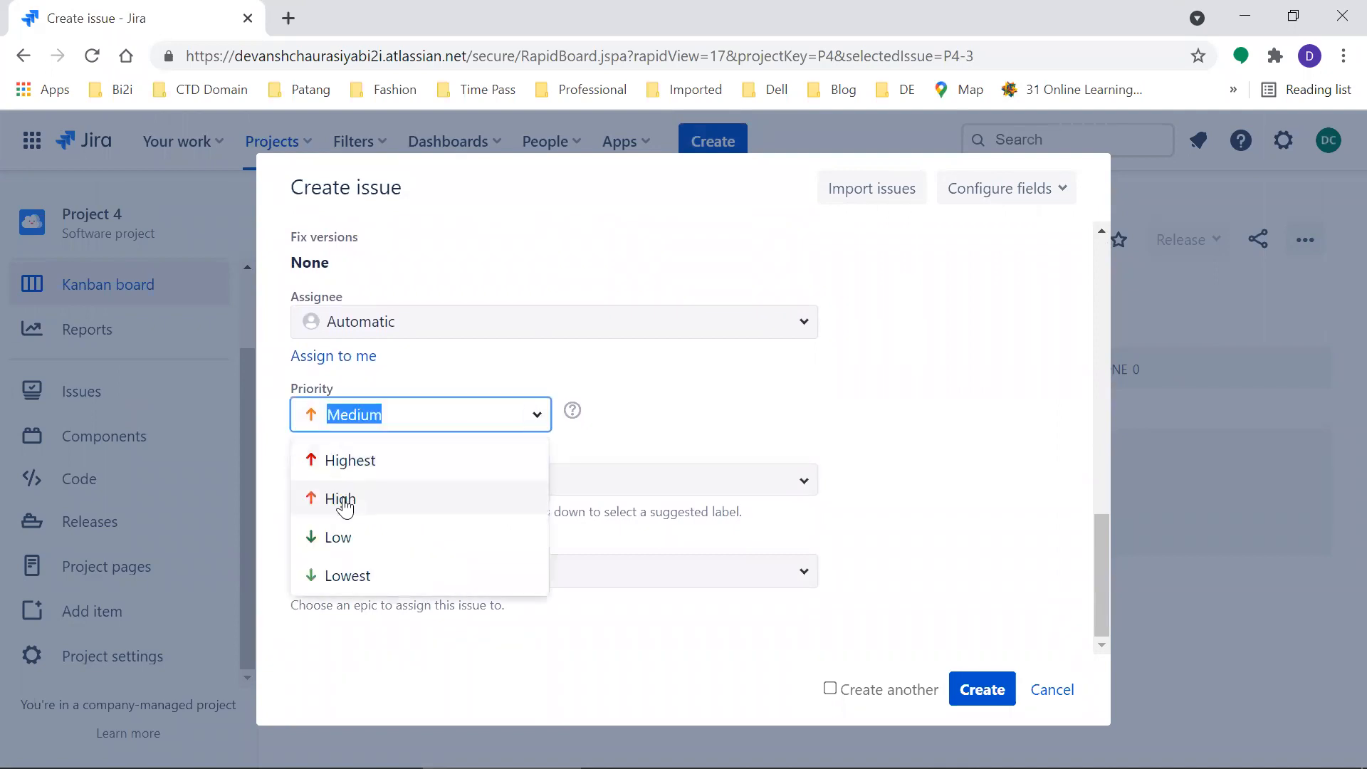
click(340, 537)
Link the story to Epic 2 Name (P4-3) and create it.
click(369, 566)
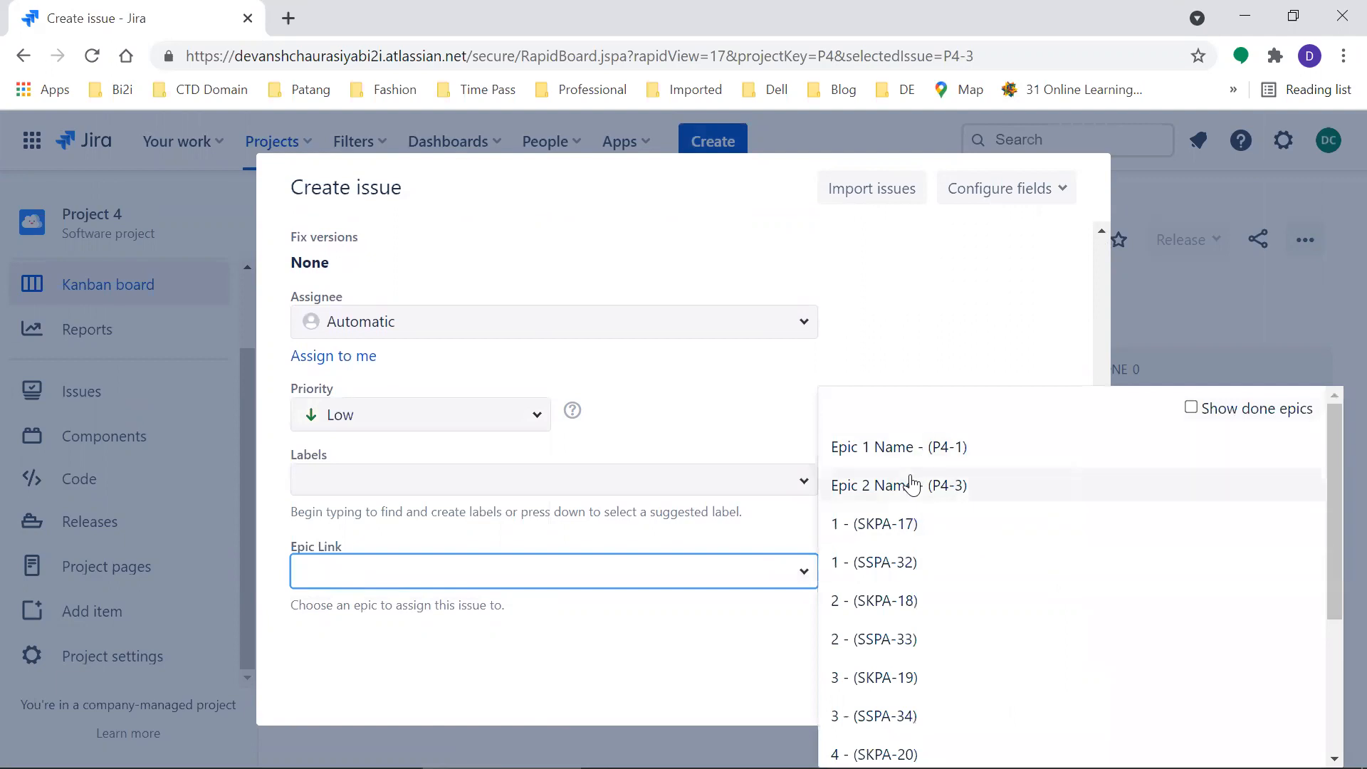
click(905, 491)
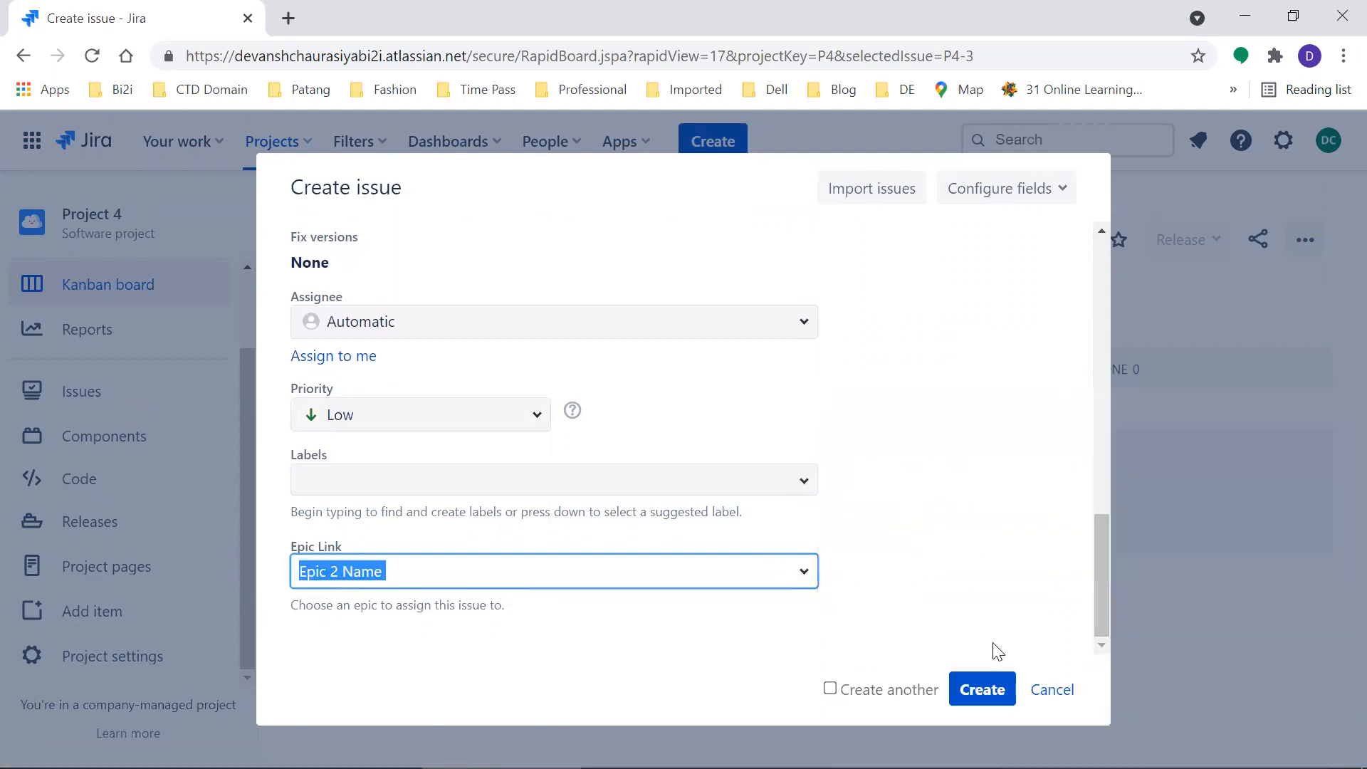
click(982, 690)
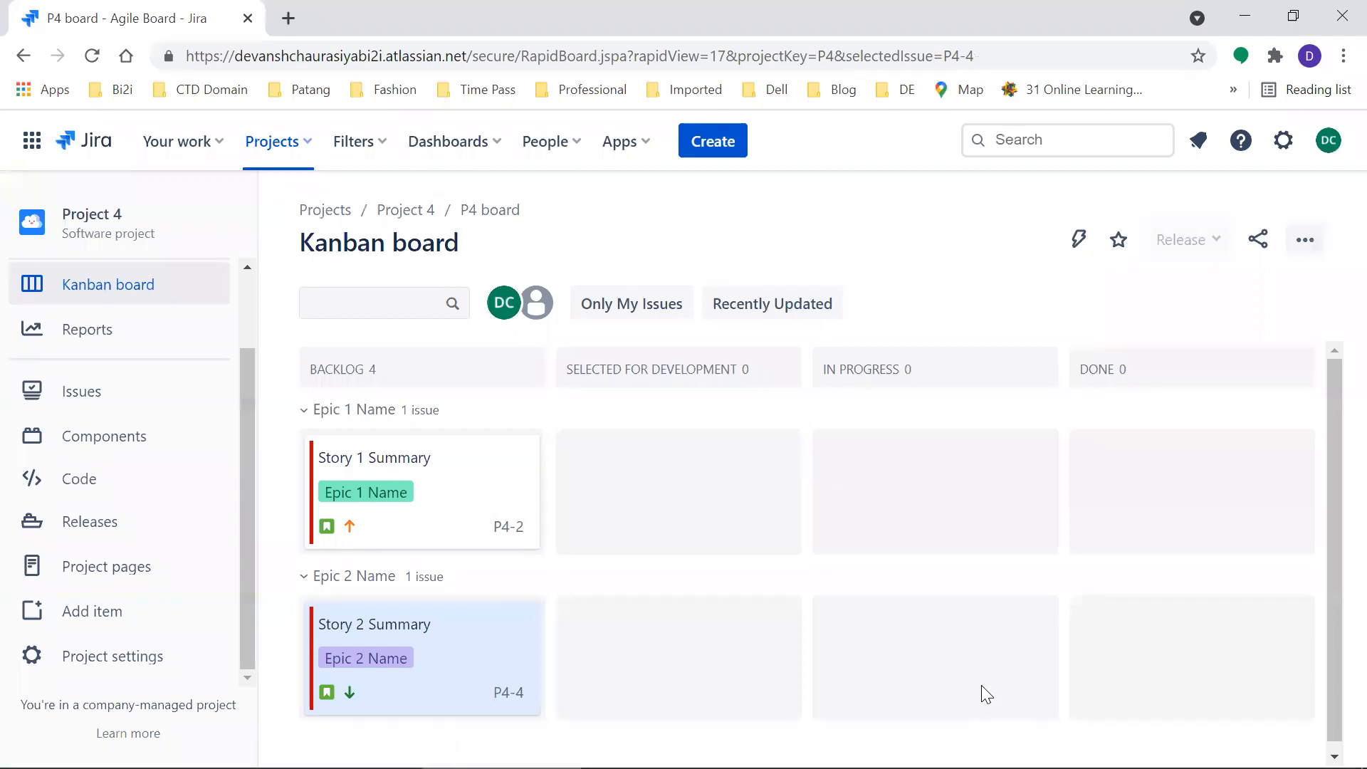
Start a new issue of type Story in Project 4 with the summary "Story 3 Summary".
click(712, 140)
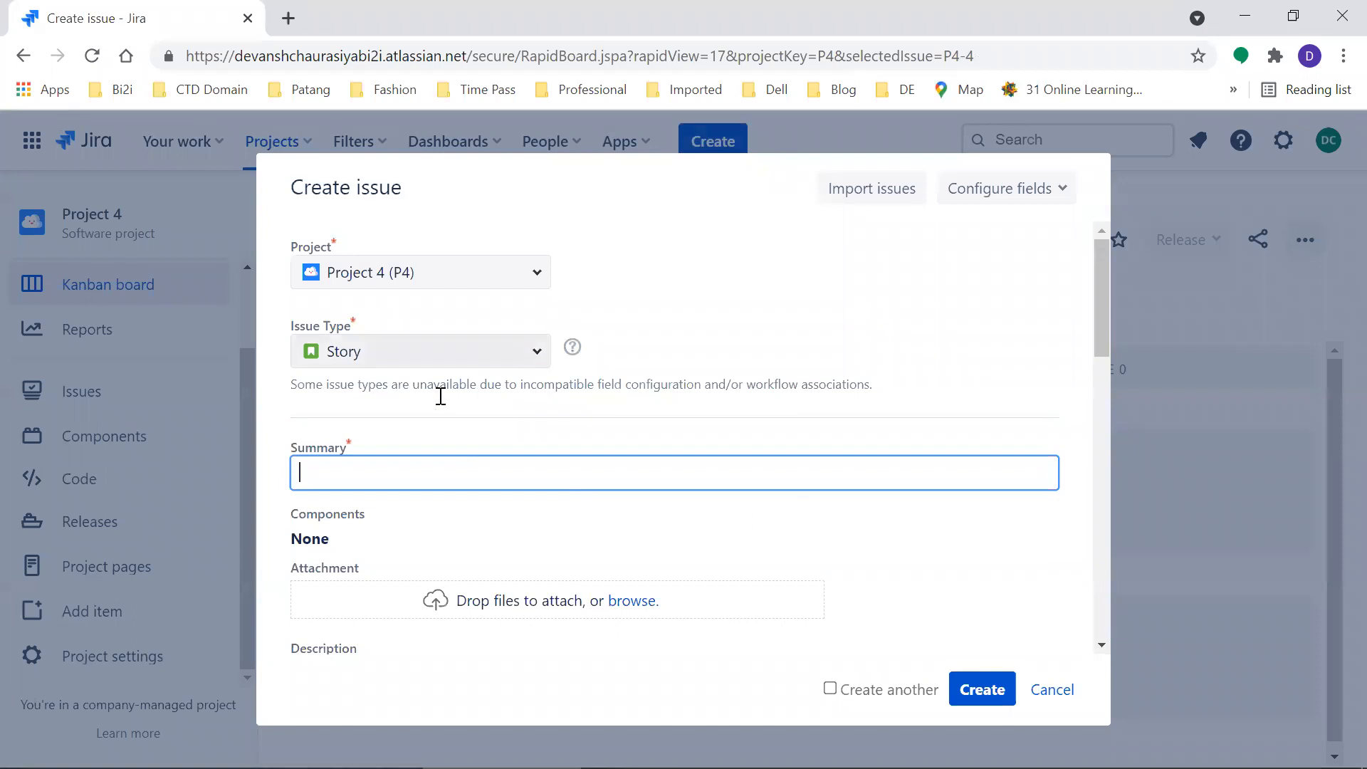
text(Story 1 Summary)
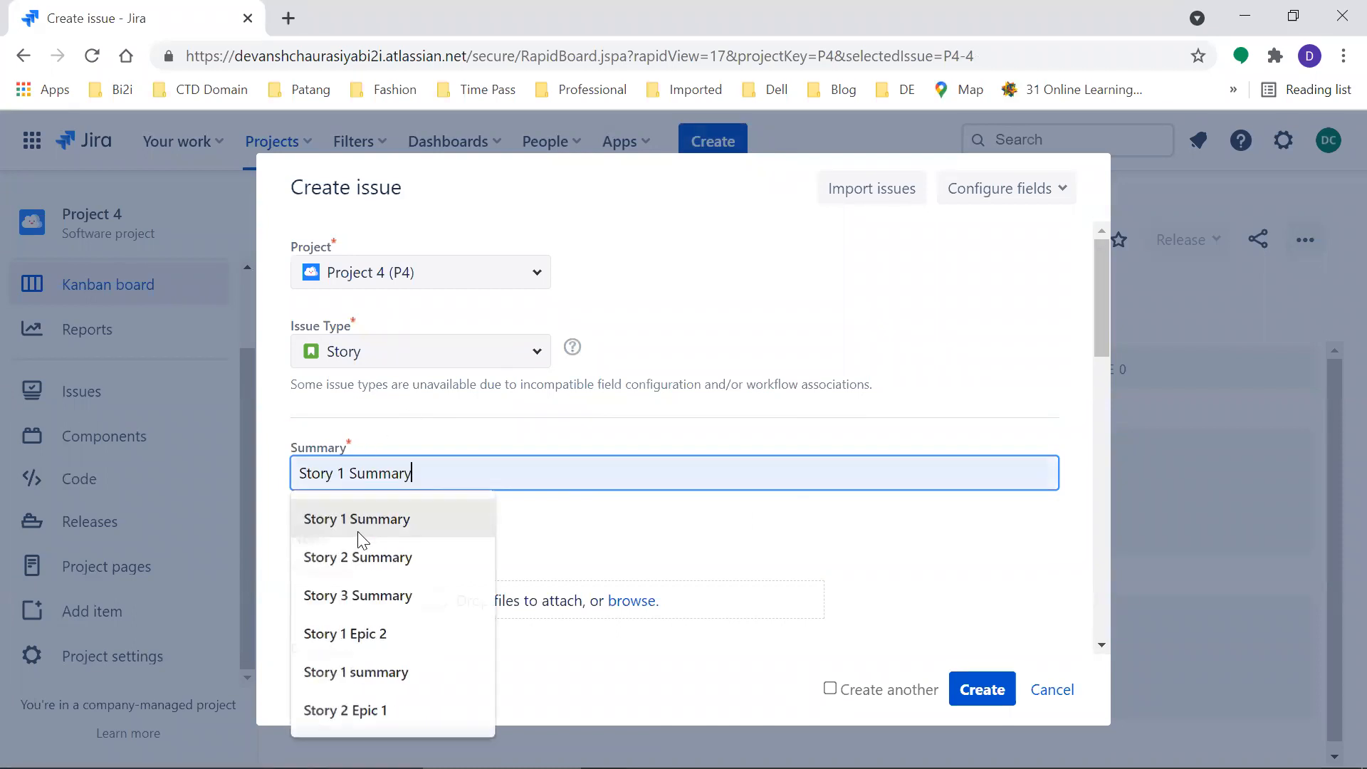
click(358, 531)
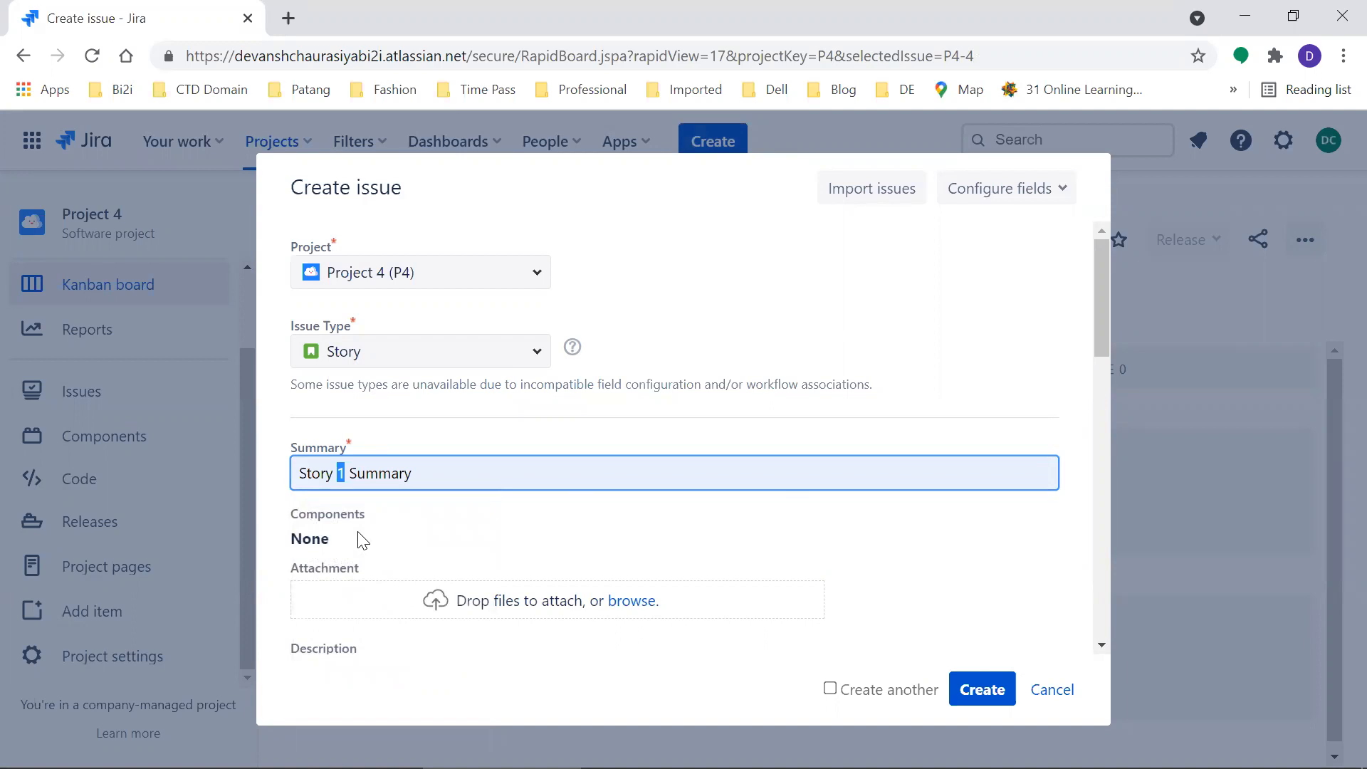
text(3)
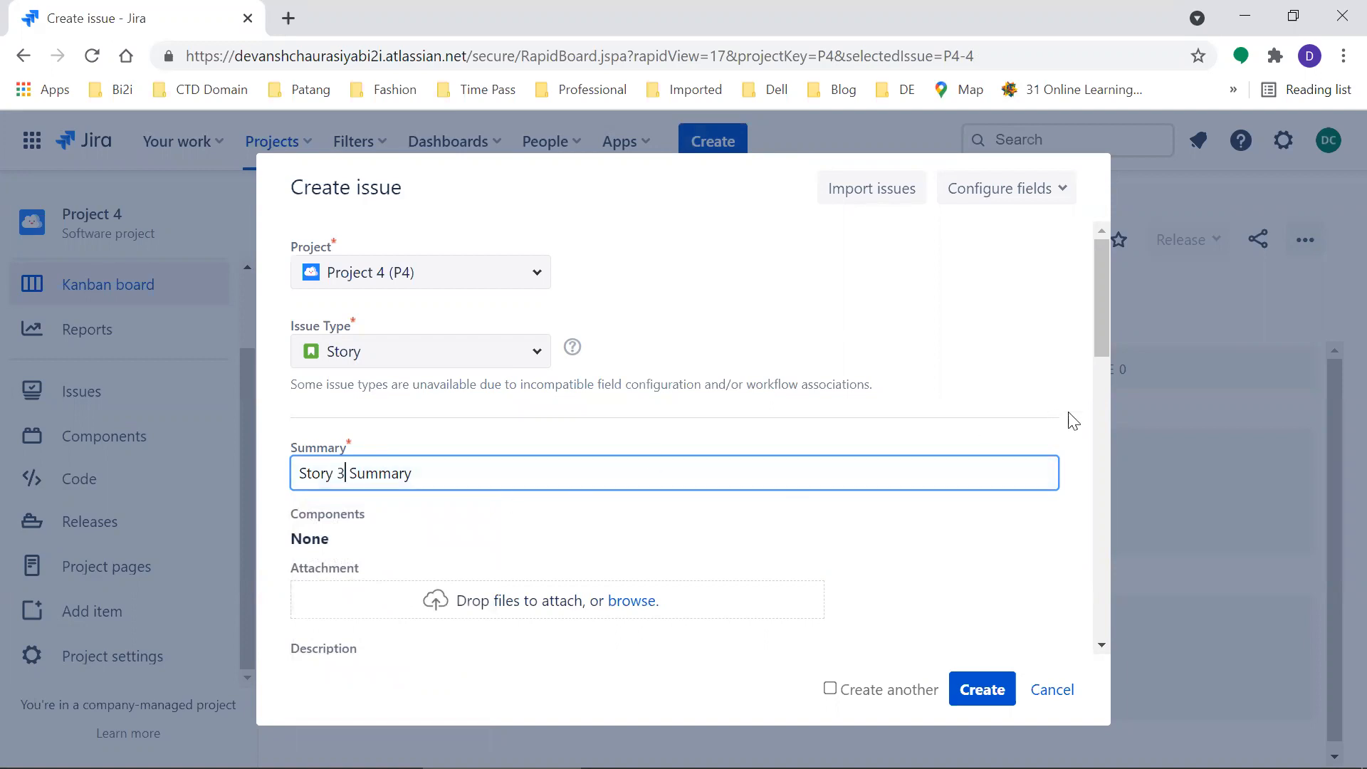
Enter "Story 3 desc" as the story's description and set its priority to Low.
drag(1103, 319, 1094, 463)
click(948, 431)
text(Story 3 desc)
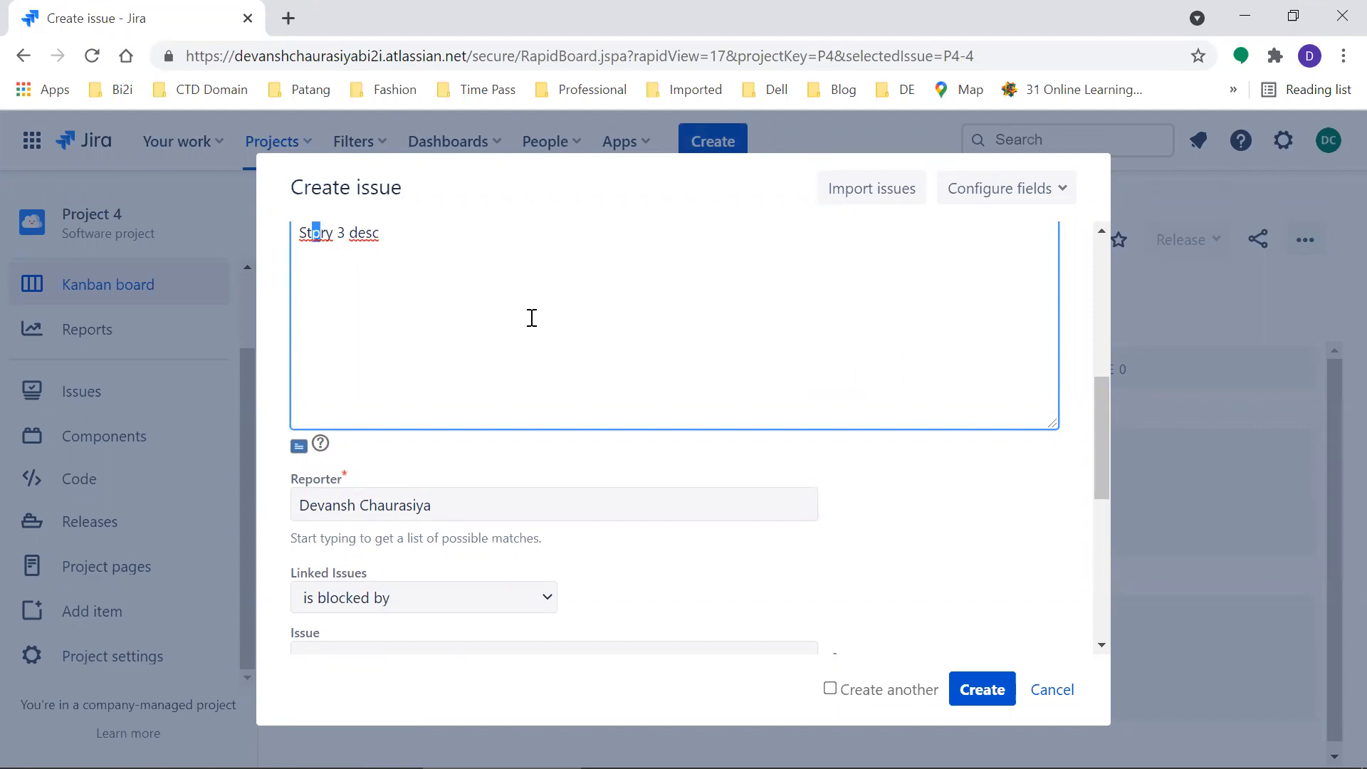
drag(1104, 401, 1094, 564)
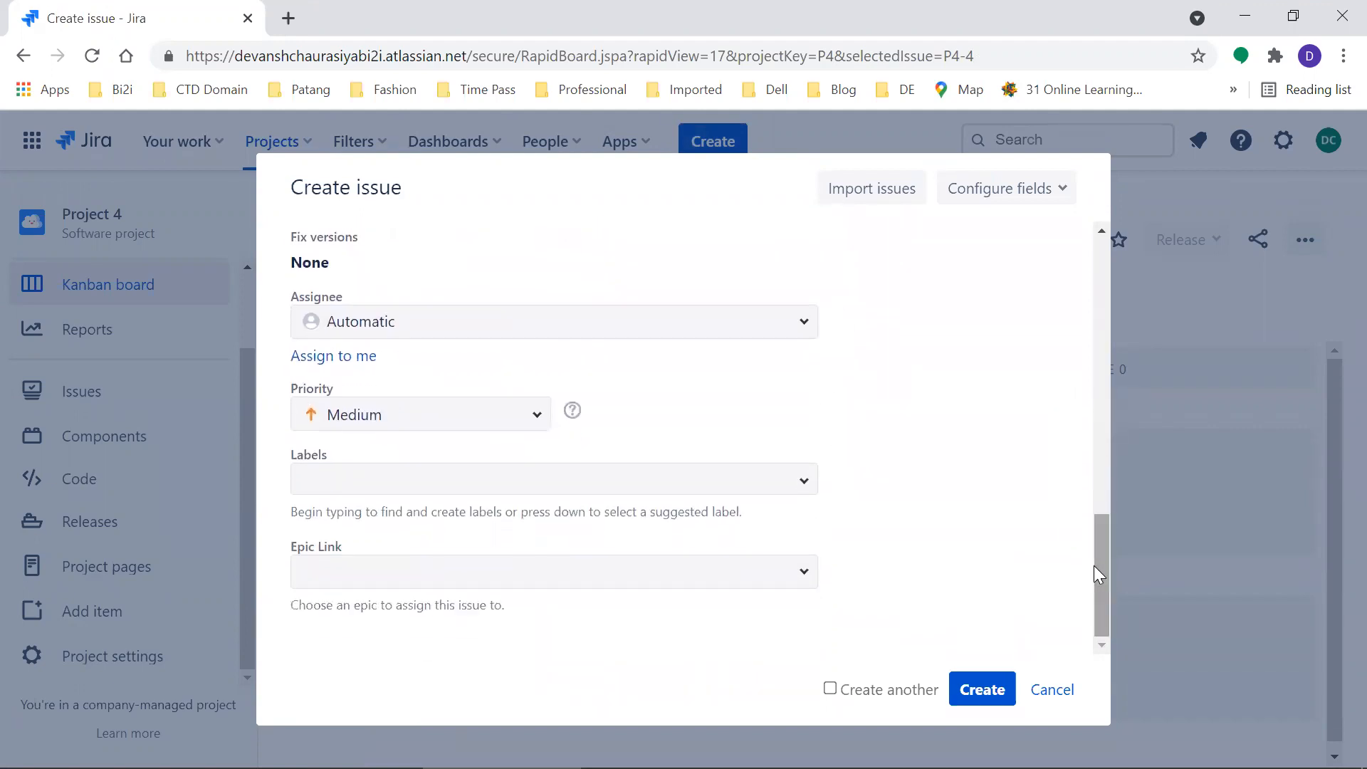
click(537, 419)
click(360, 538)
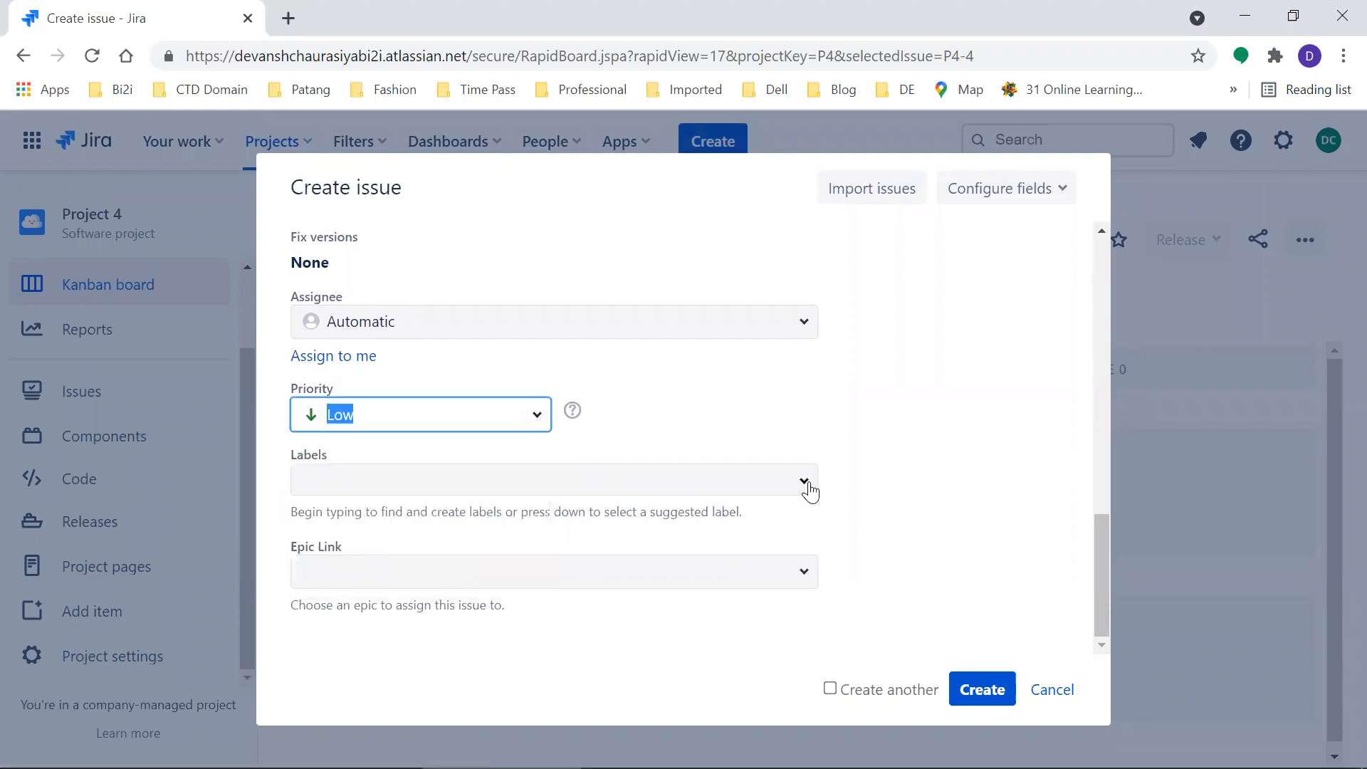
Leave the labels empty, link the story to Epic 1 Name (P4-1), and create it.
click(808, 489)
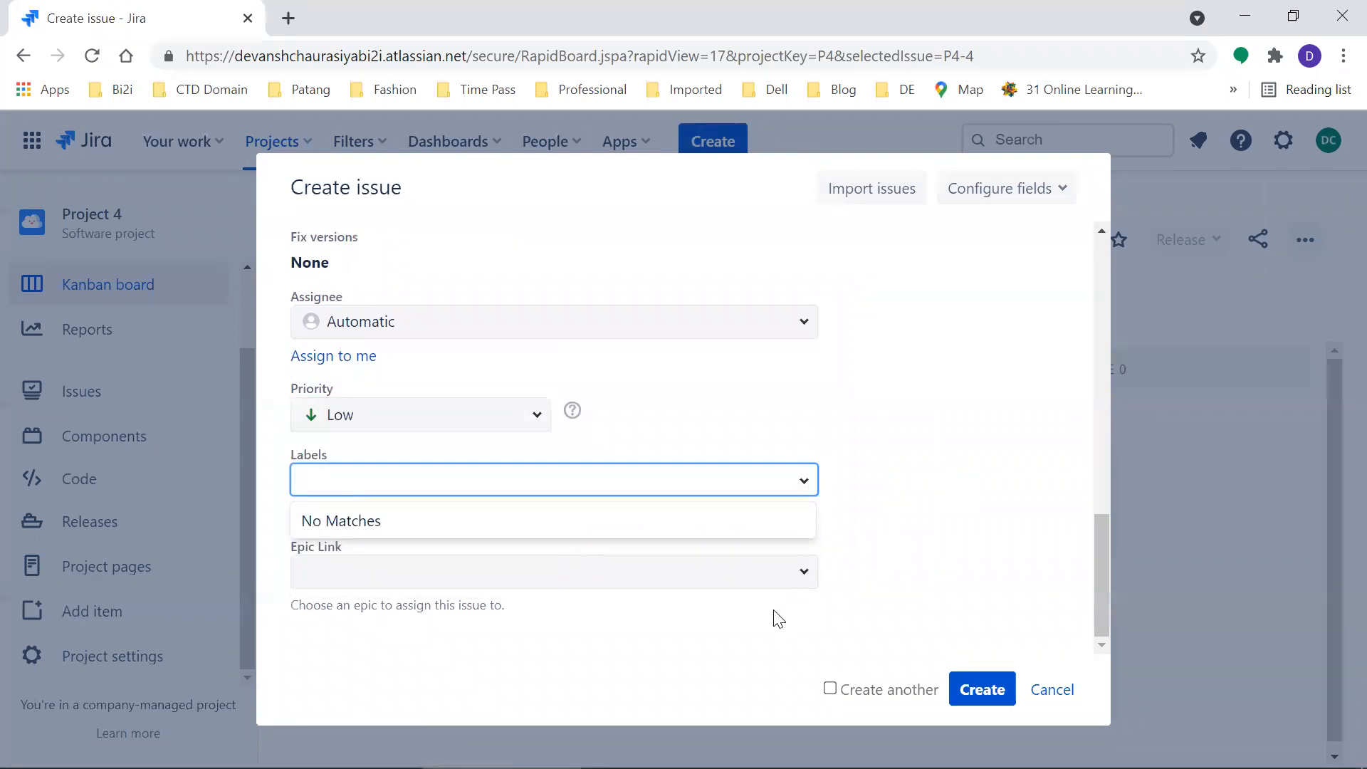
click(802, 568)
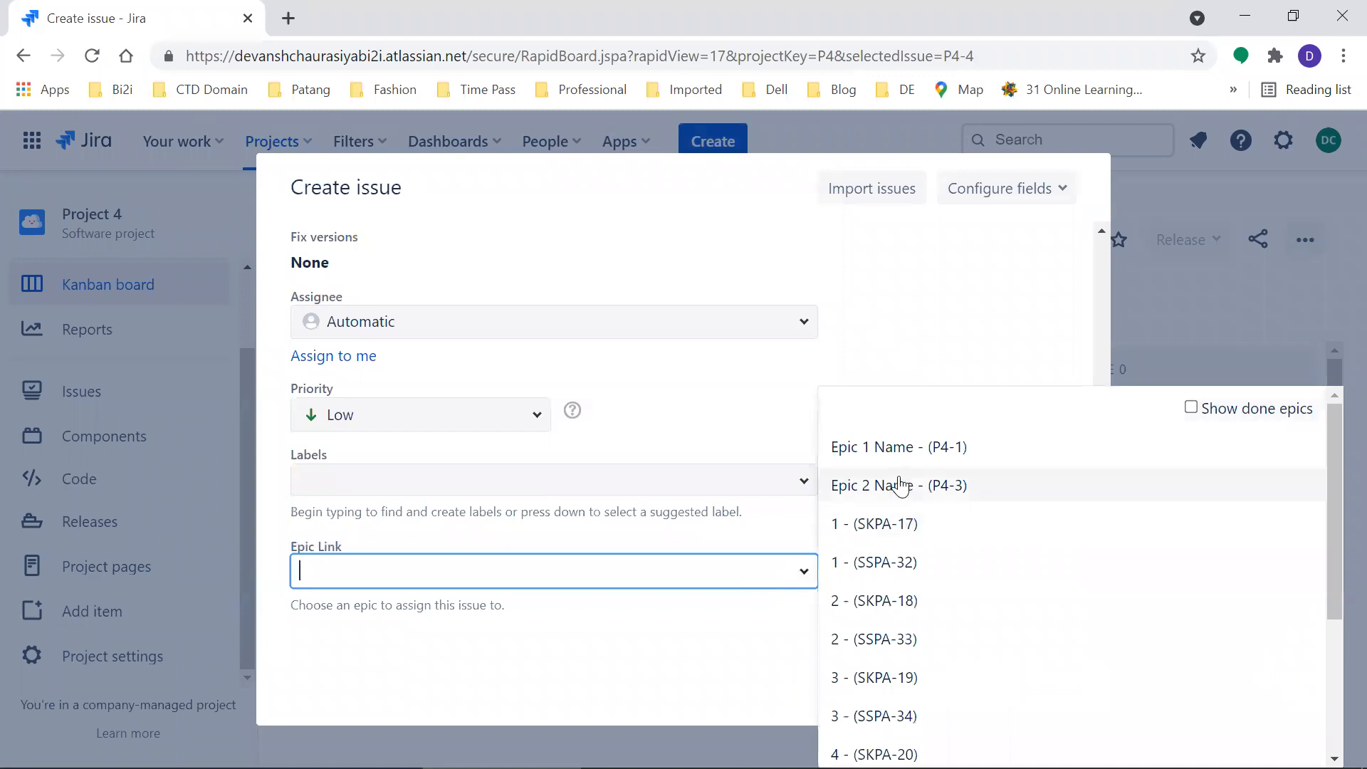
click(898, 449)
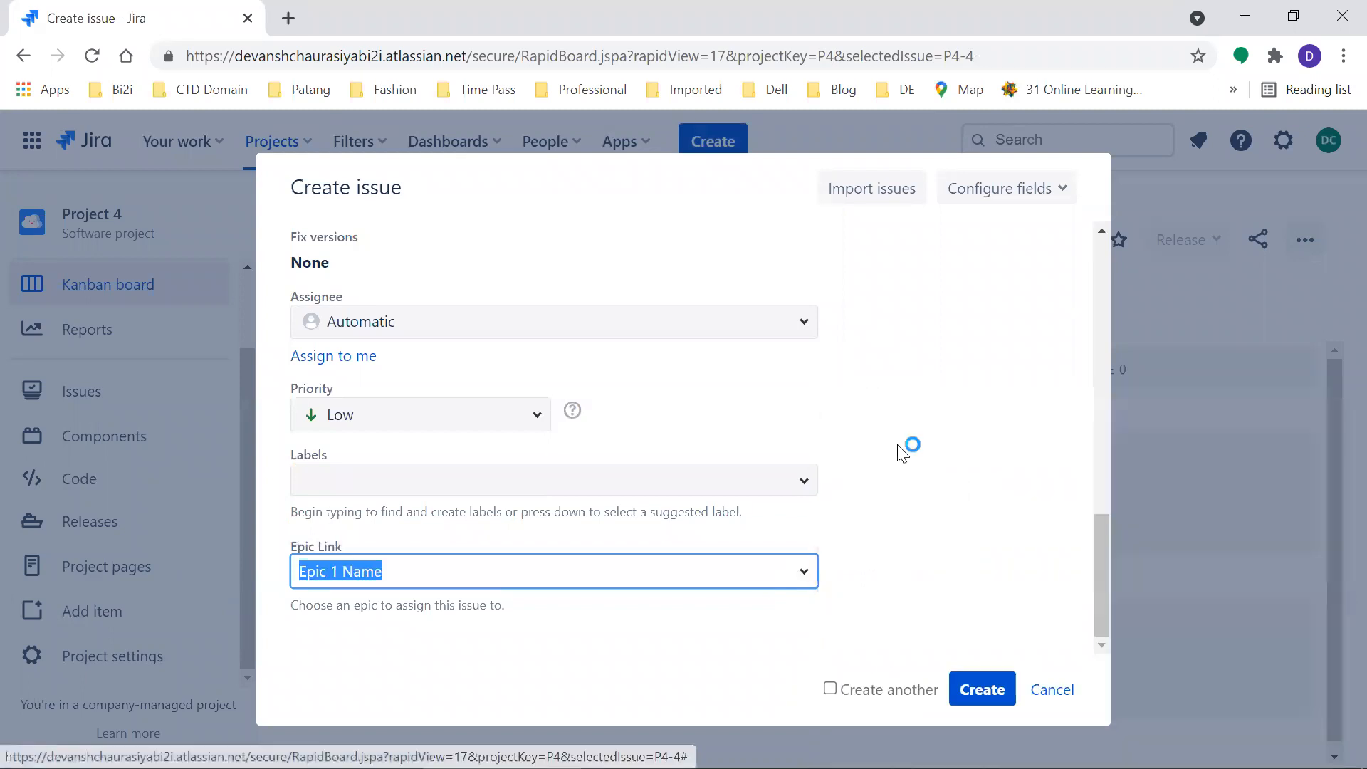
click(971, 681)
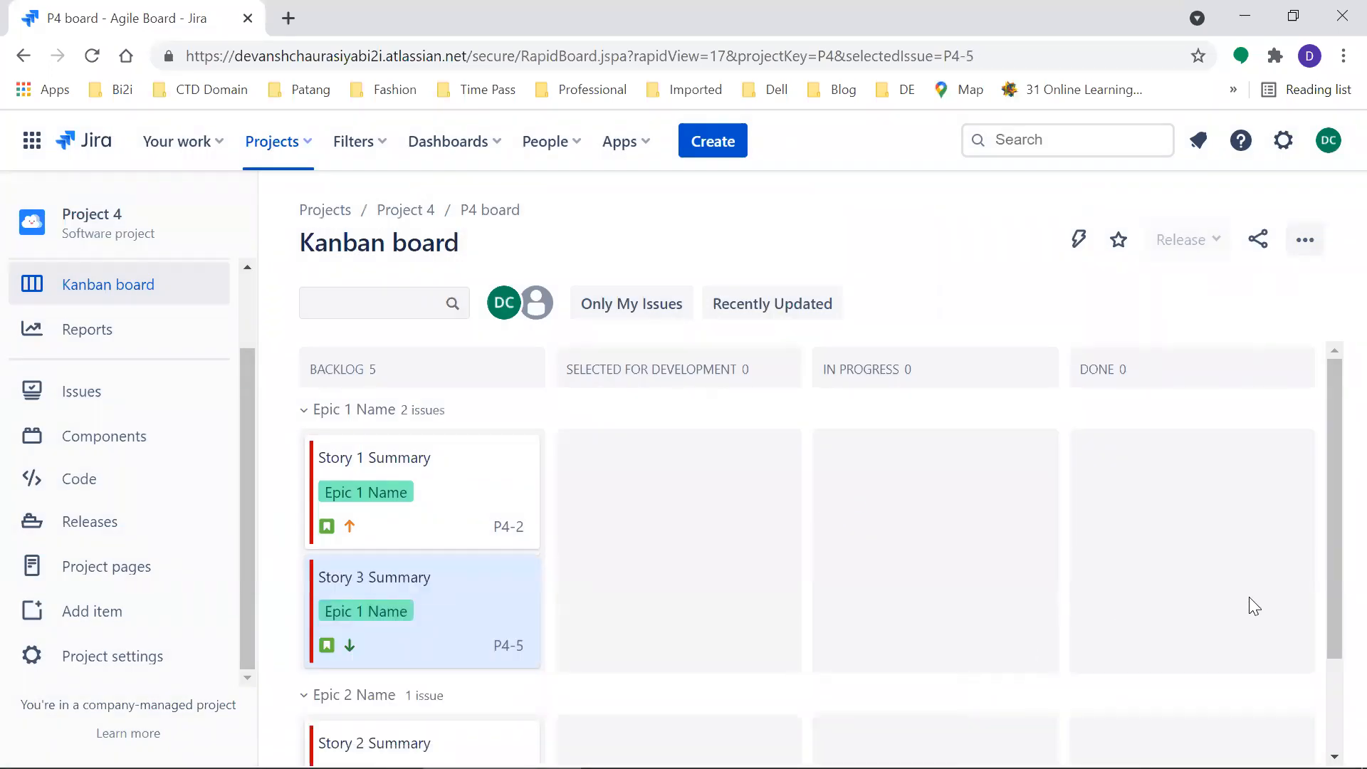
Set the P4 board's swimlanes to be based on None in the board settings and return to the board.
drag(1332, 563, 1333, 688)
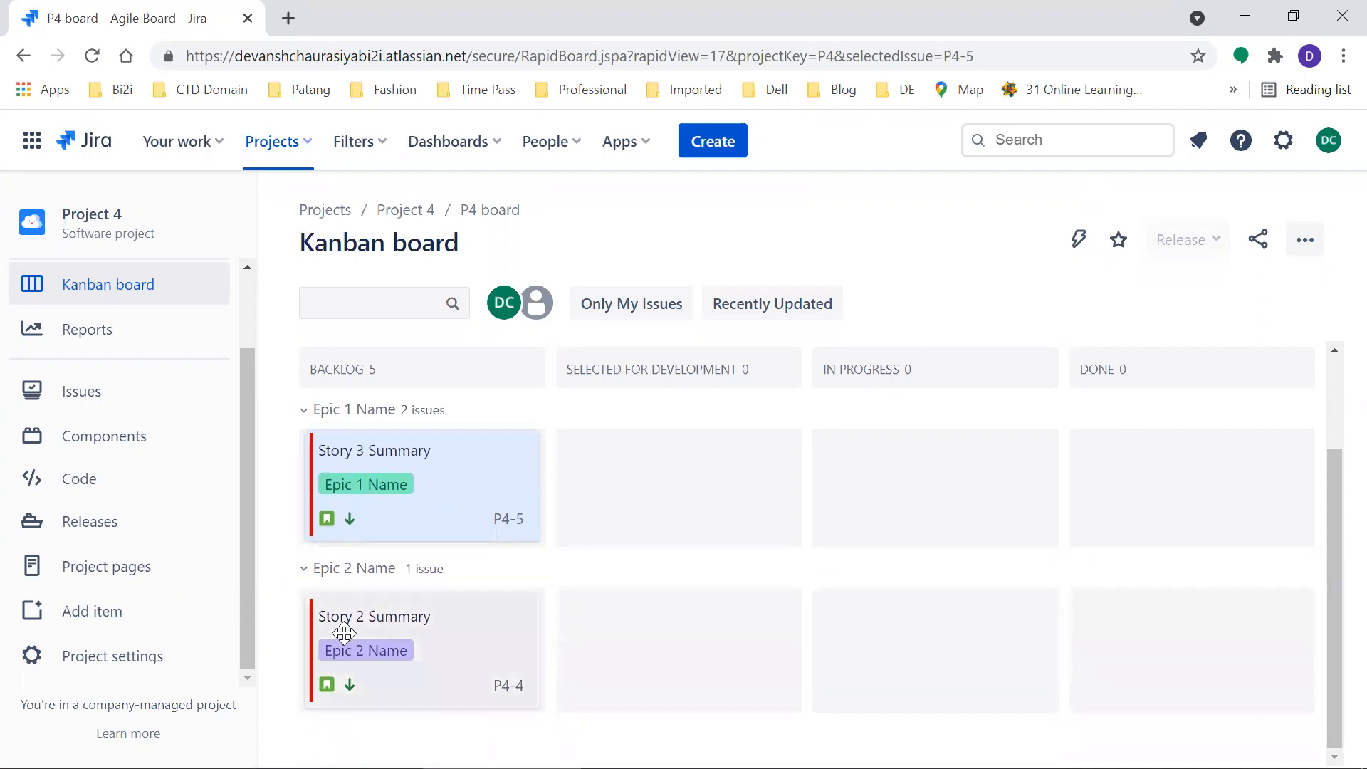
drag(1333, 553, 1317, 436)
click(1304, 241)
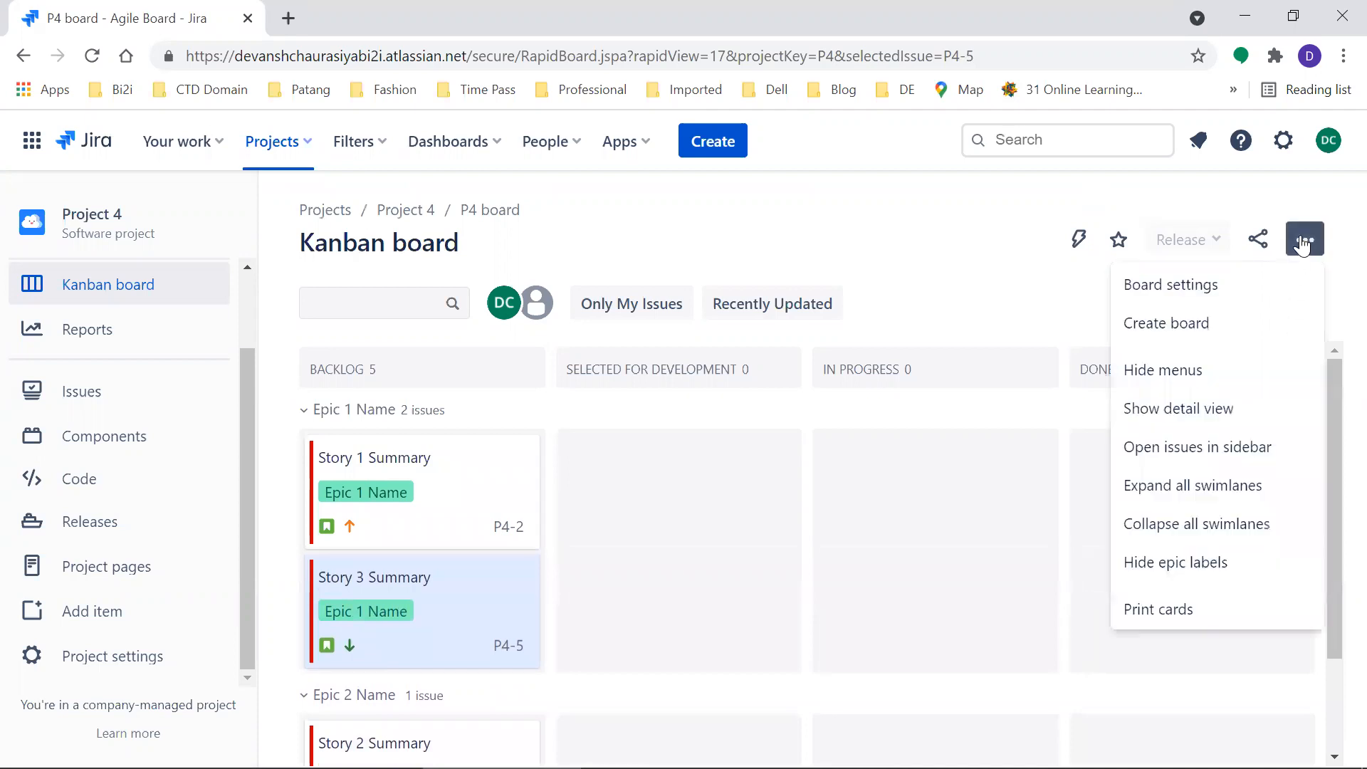
click(1173, 292)
click(329, 425)
click(630, 469)
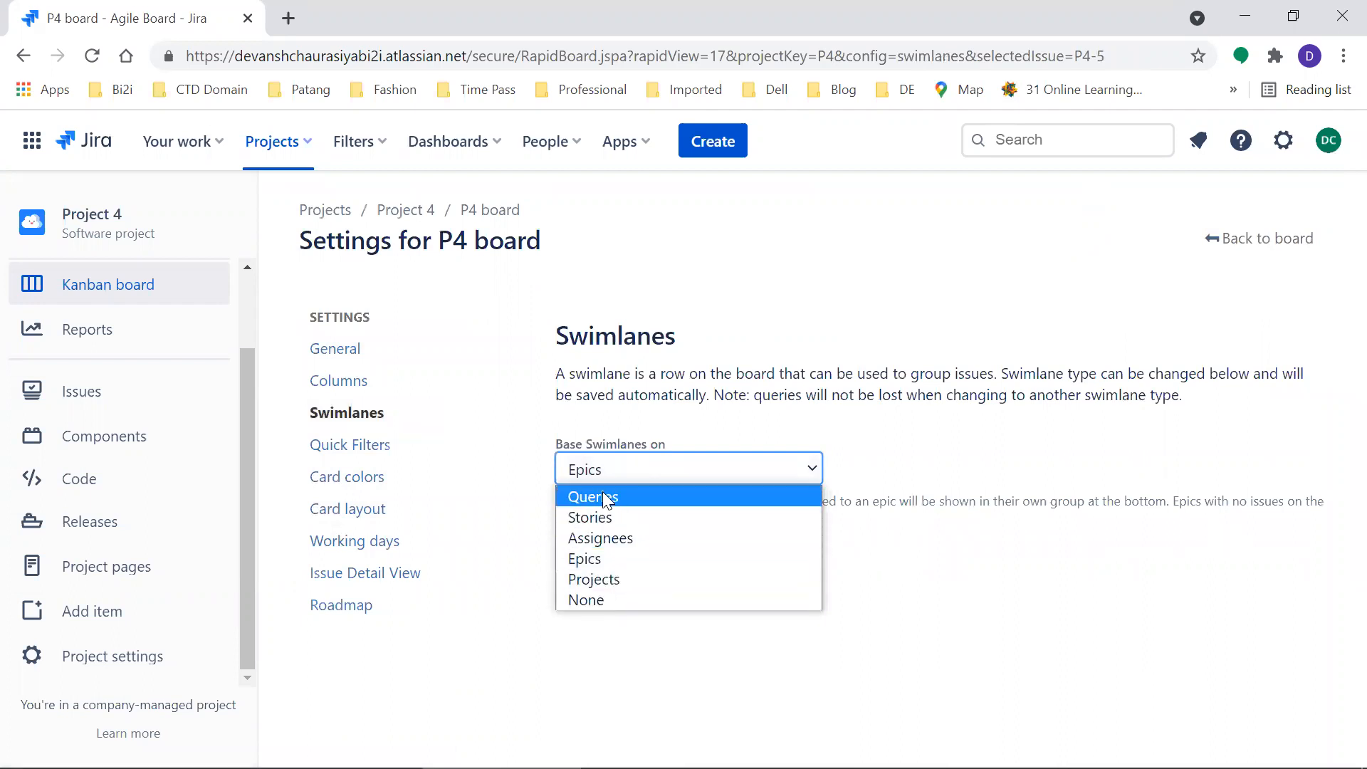
click(598, 602)
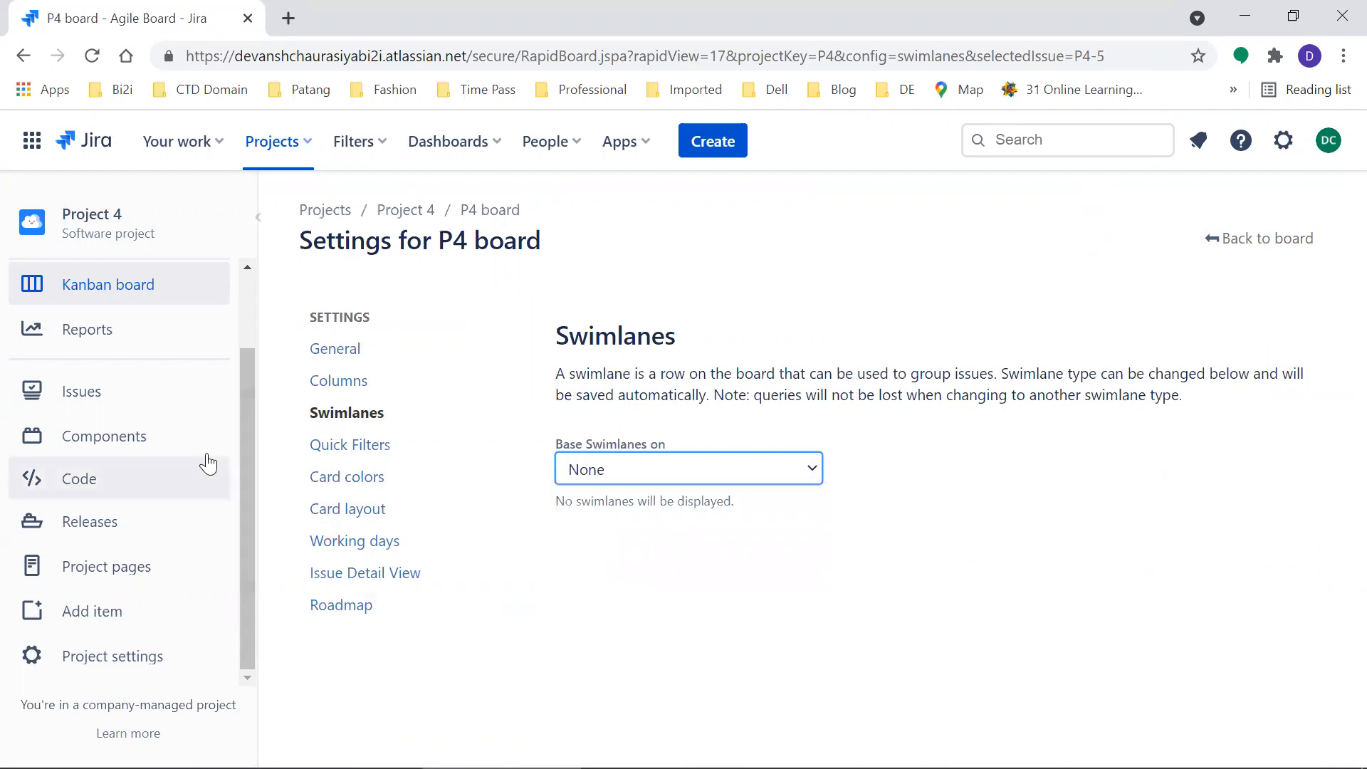
click(1297, 249)
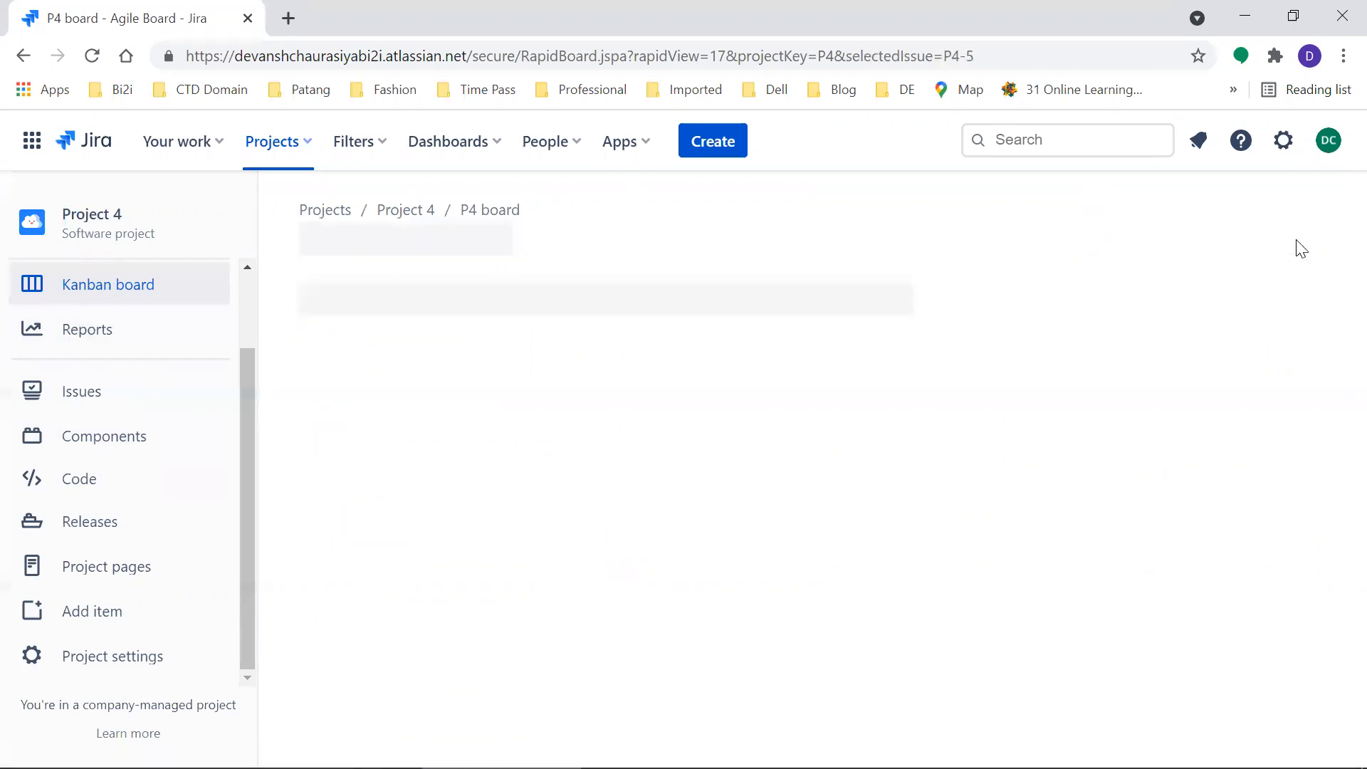
In the board settings, try basing swimlanes on Stories, switch the basis to Epics, and return to the Kanban board.
drag(1329, 568, 1331, 386)
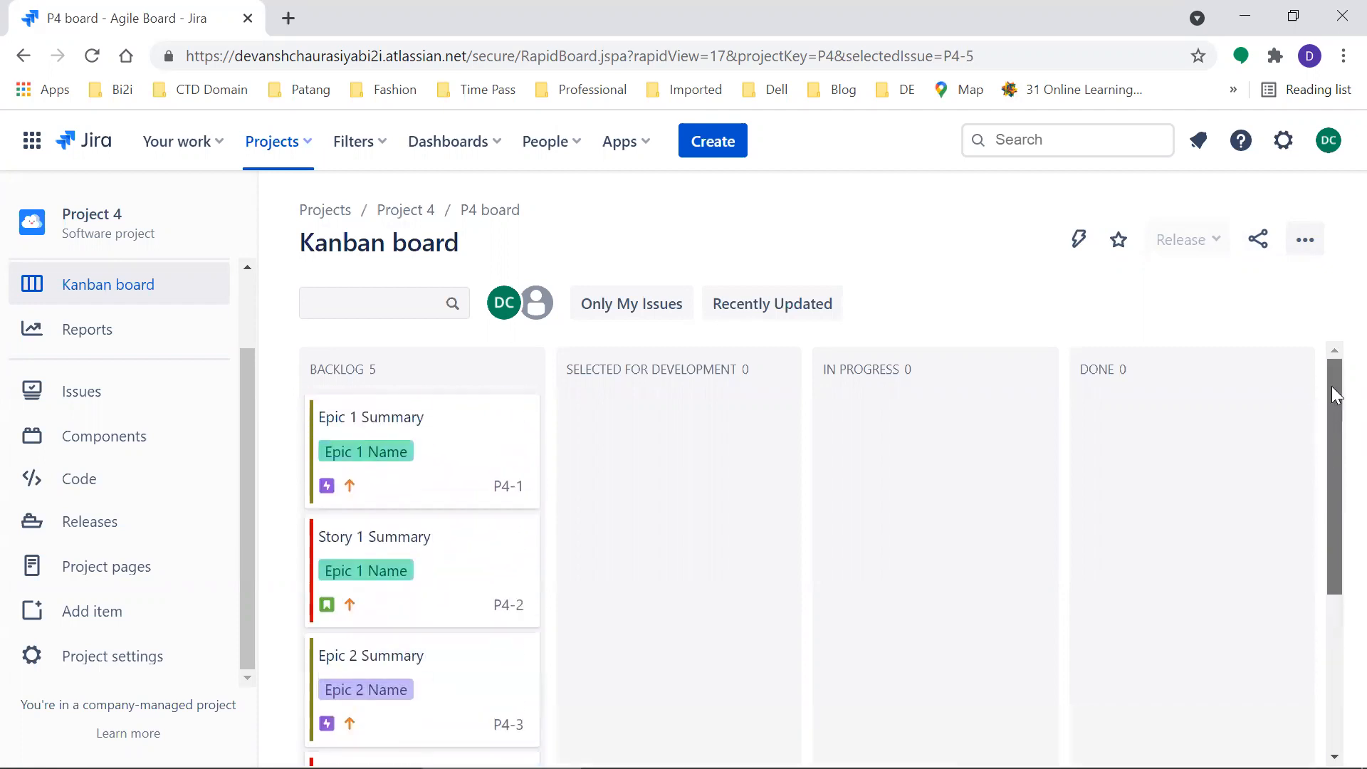
click(1305, 246)
click(1210, 282)
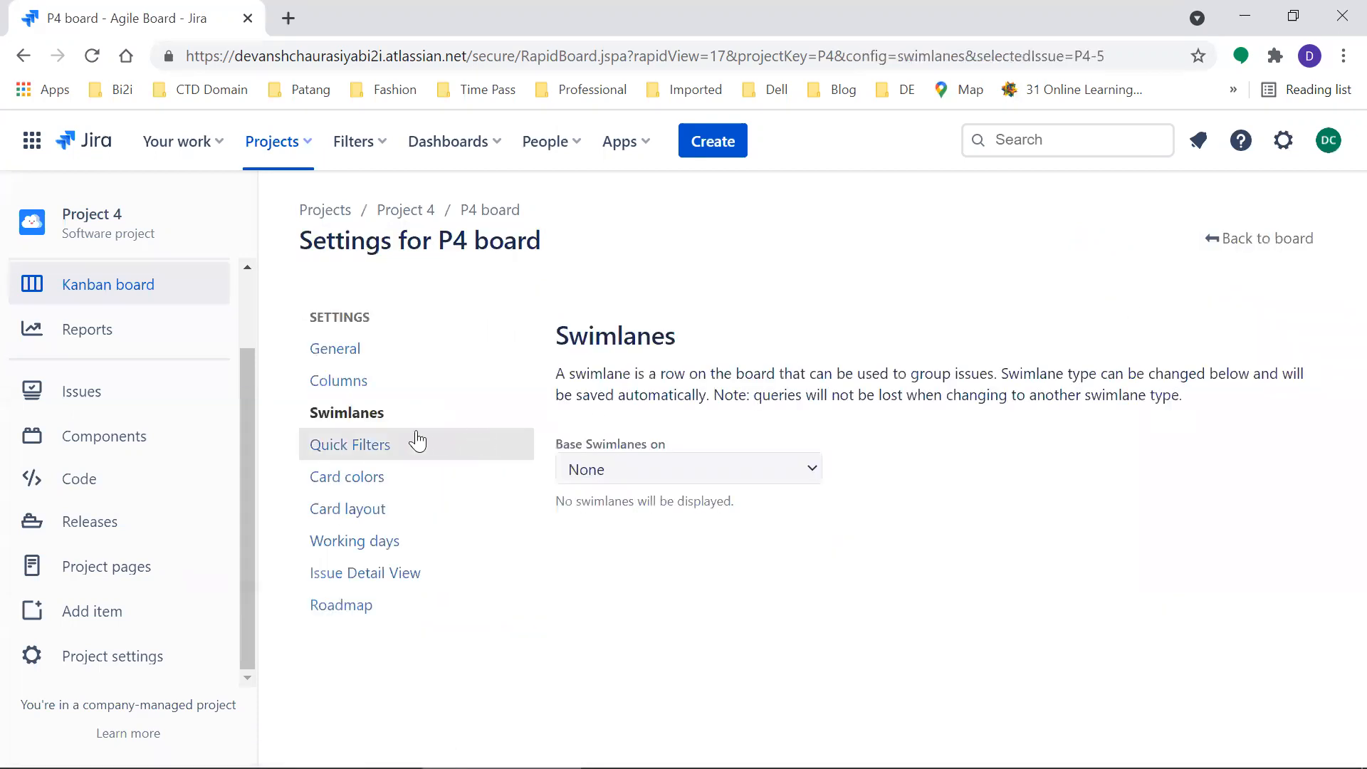
click(621, 464)
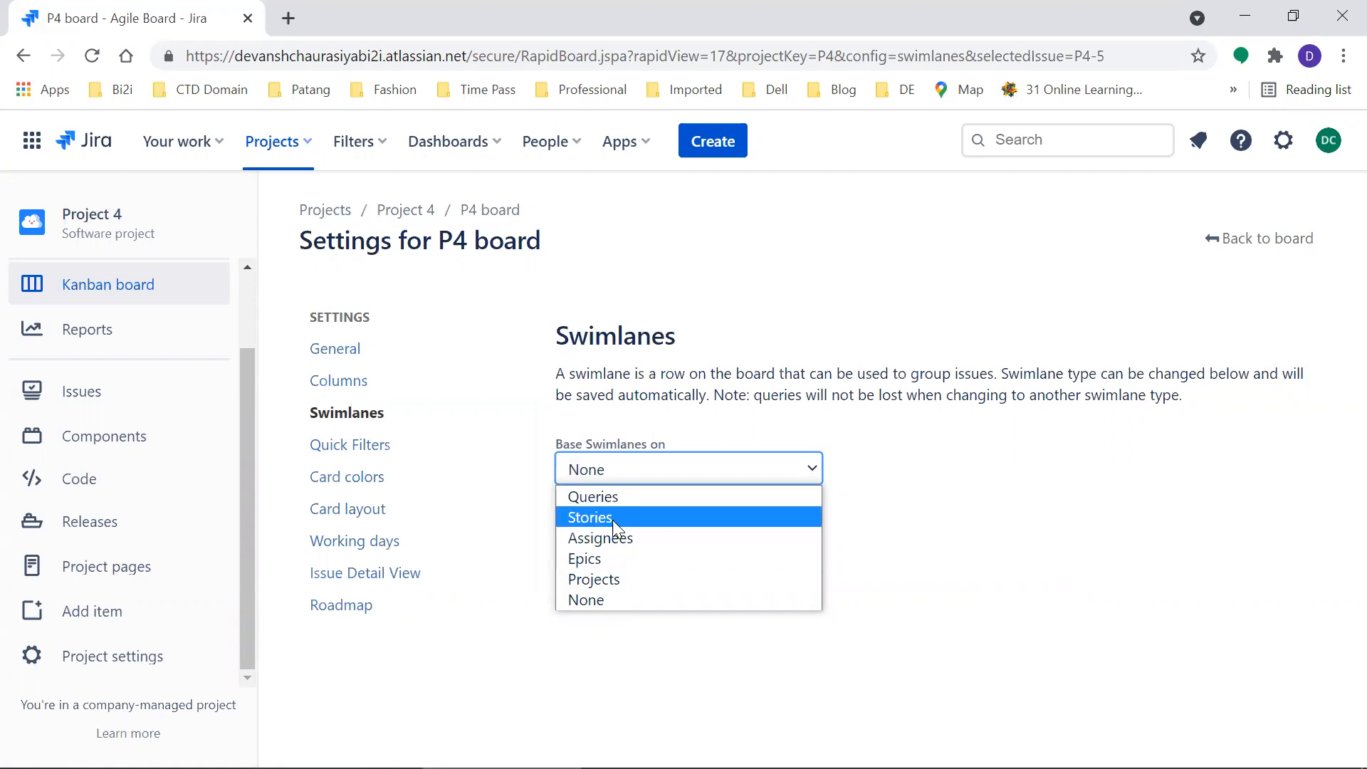
click(612, 518)
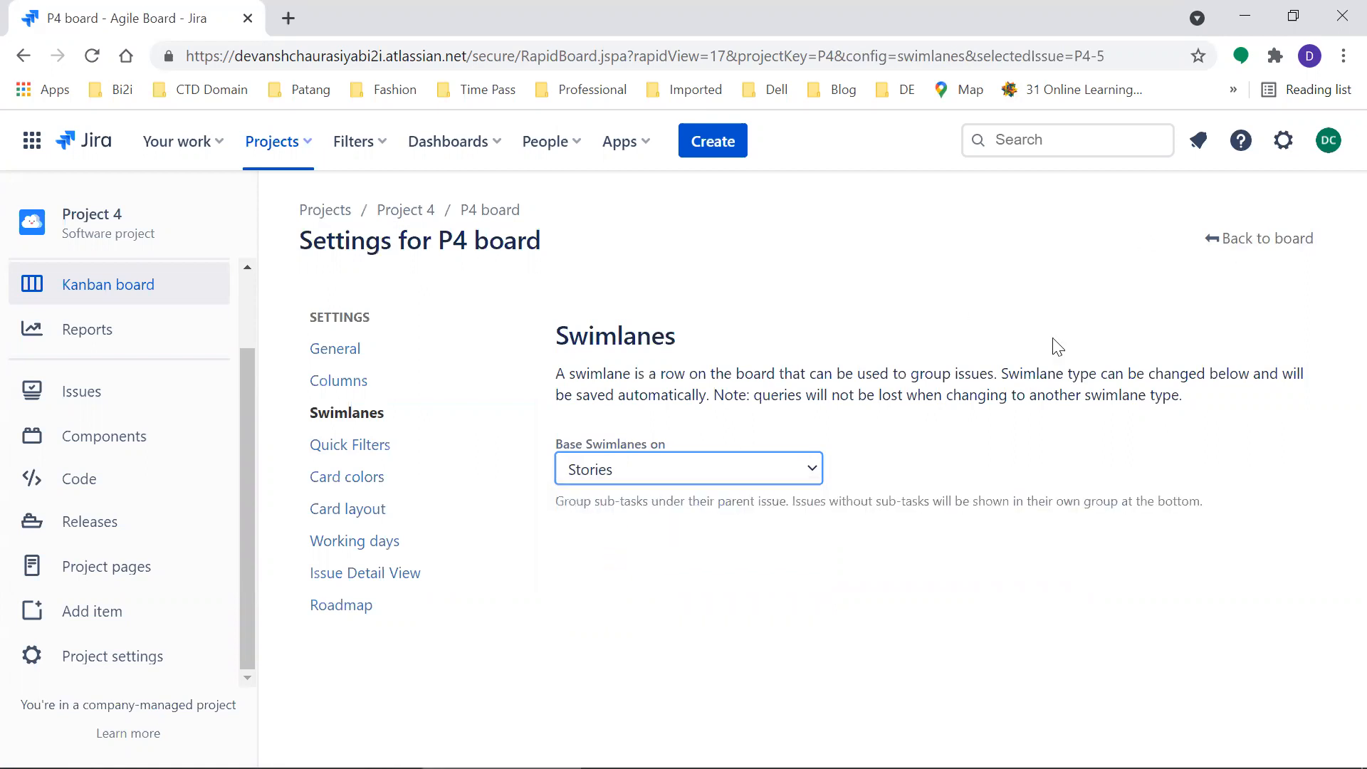
click(659, 463)
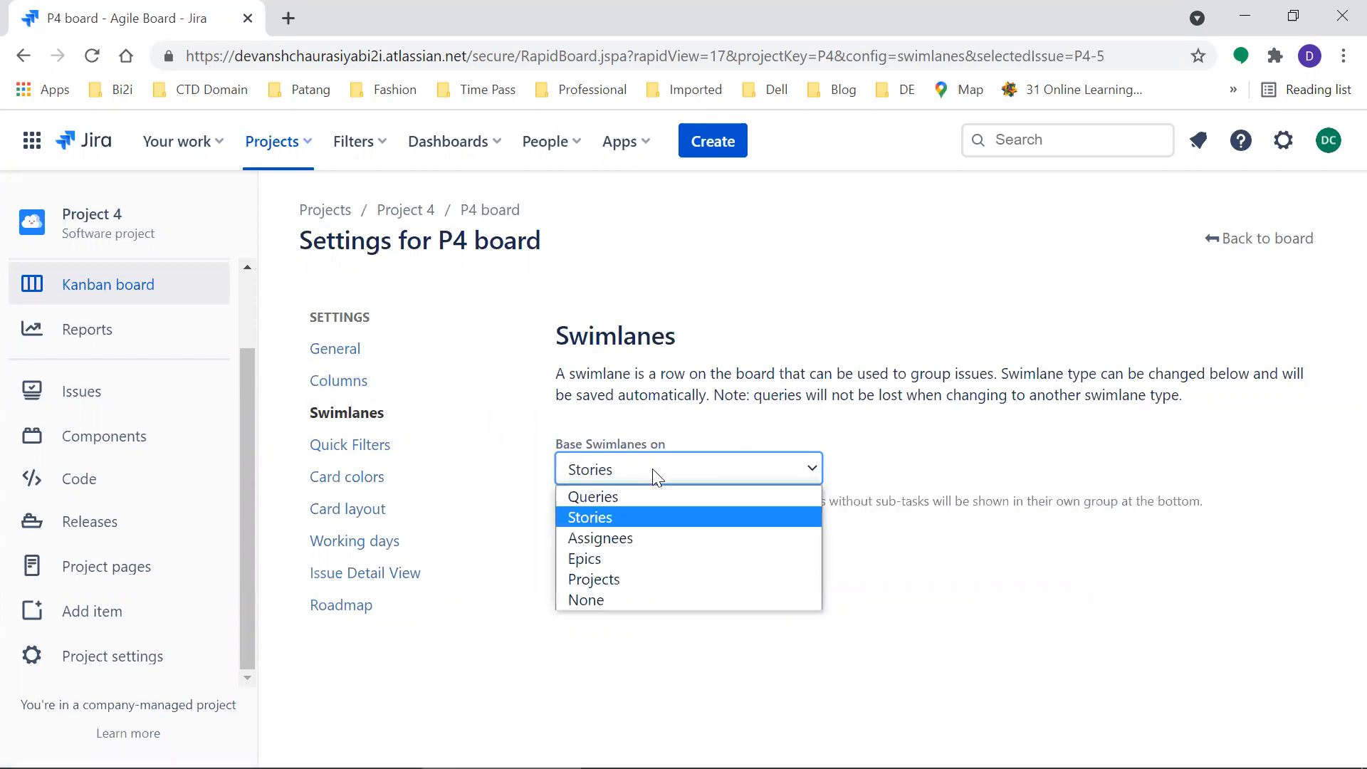
click(588, 560)
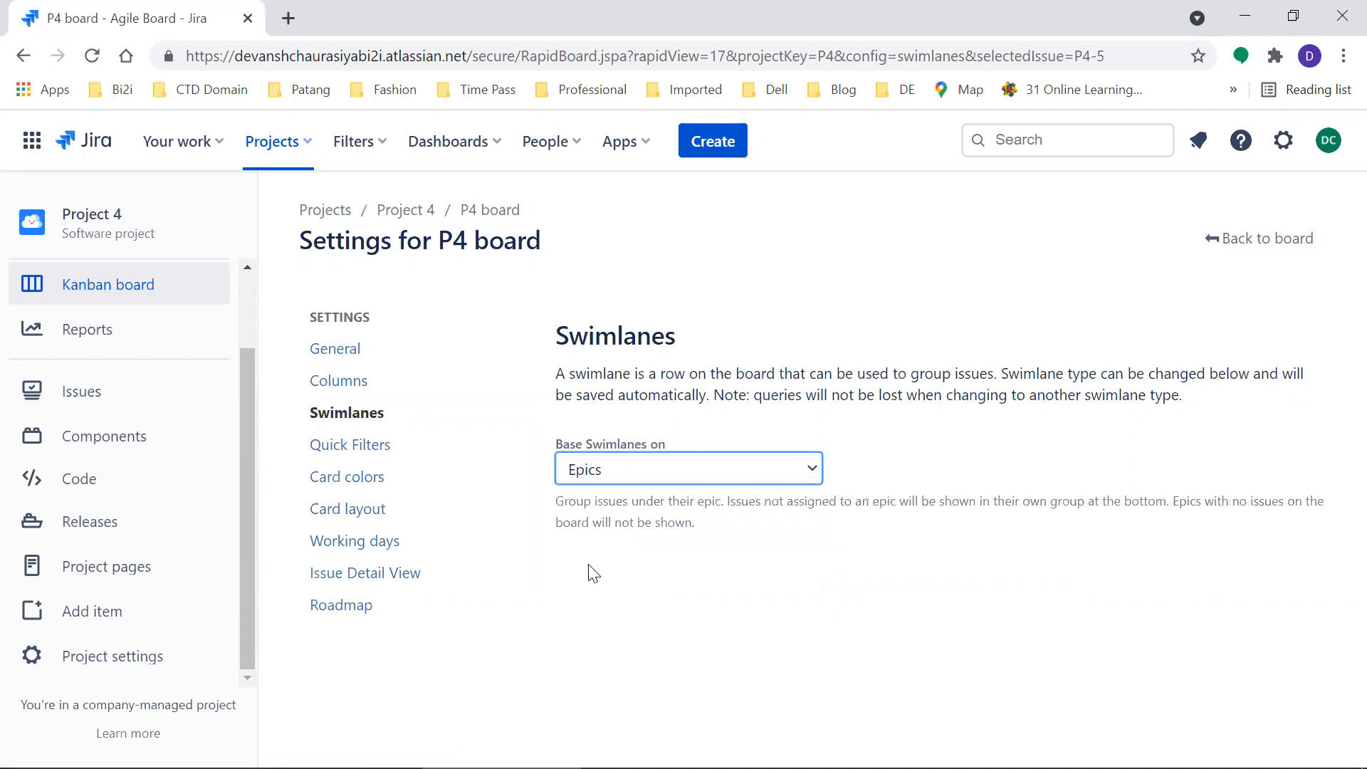
click(1278, 240)
drag(1332, 400, 1334, 368)
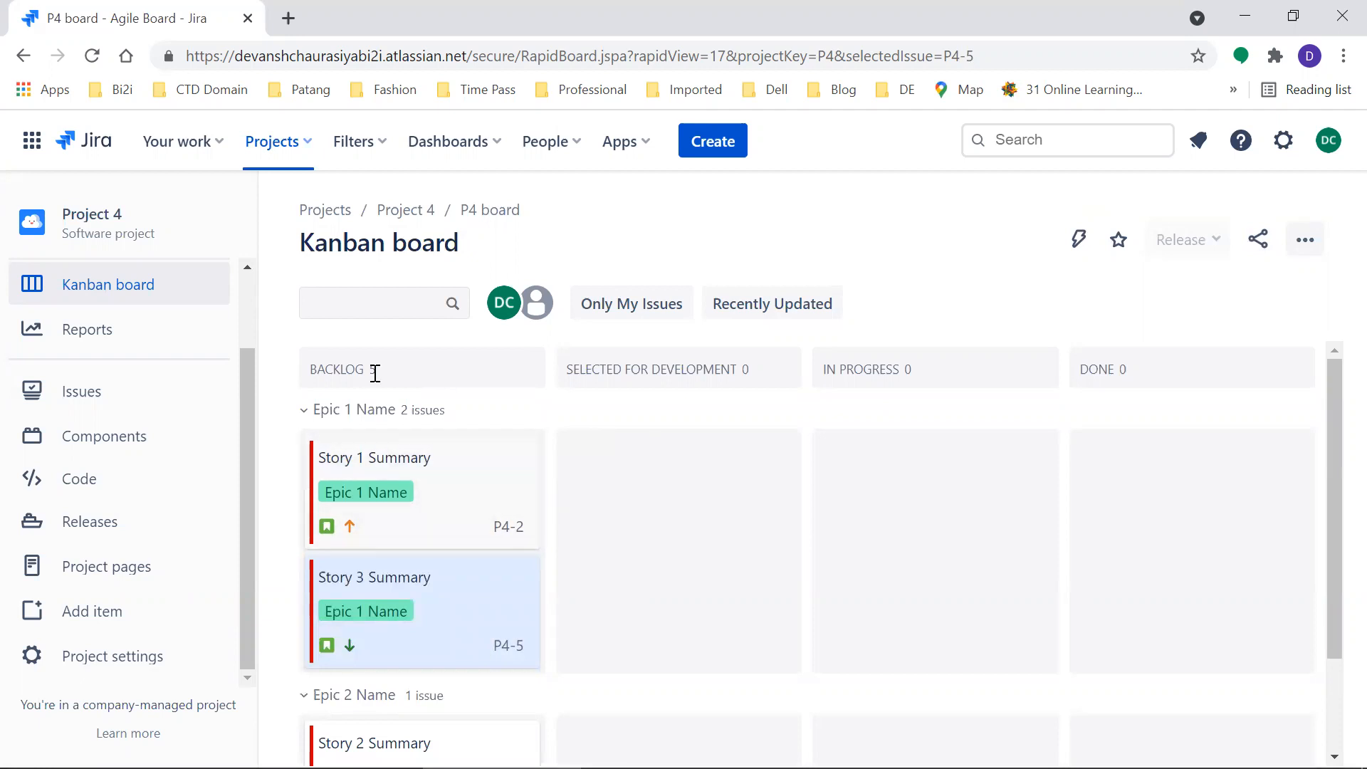
drag(1332, 445, 1335, 365)
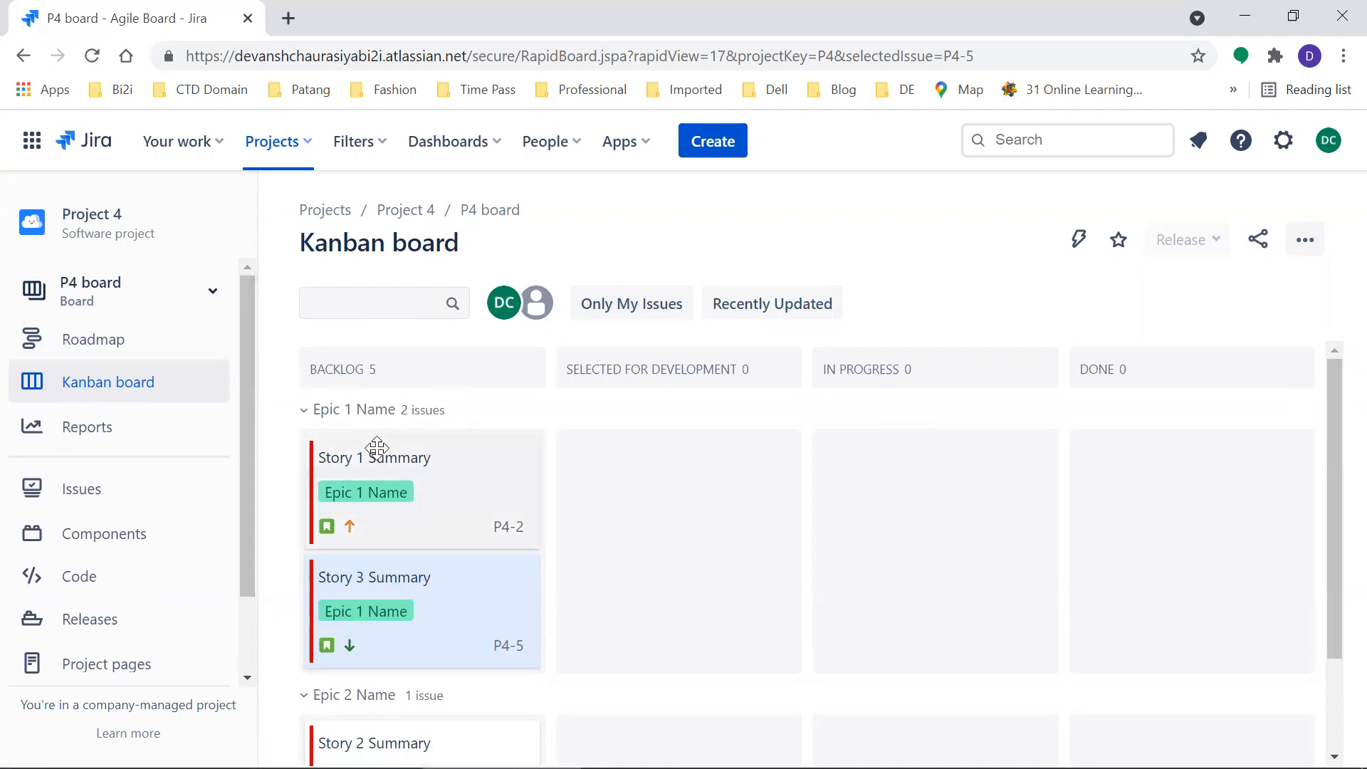
Open the board's column settings and try to move the Backlog column into the Kanban backlog area.
click(1306, 239)
click(1171, 285)
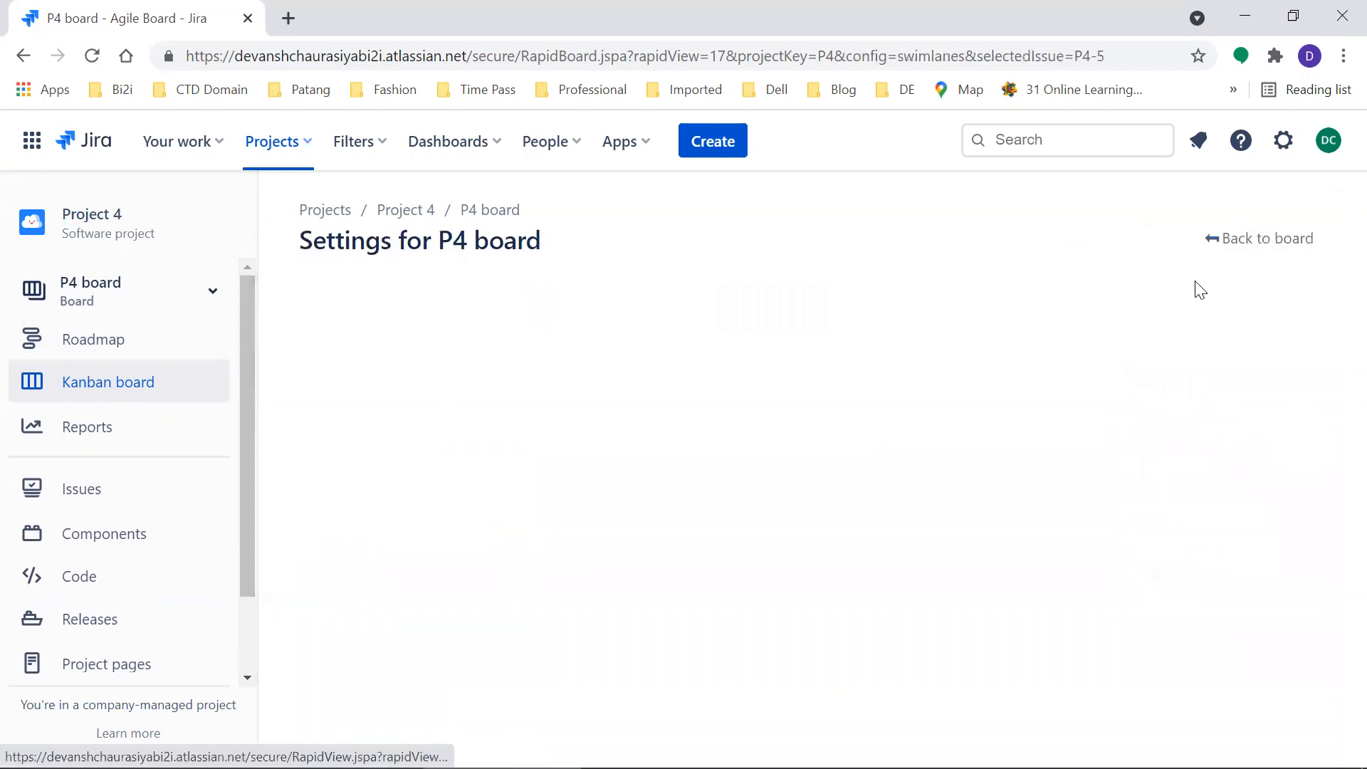
click(313, 384)
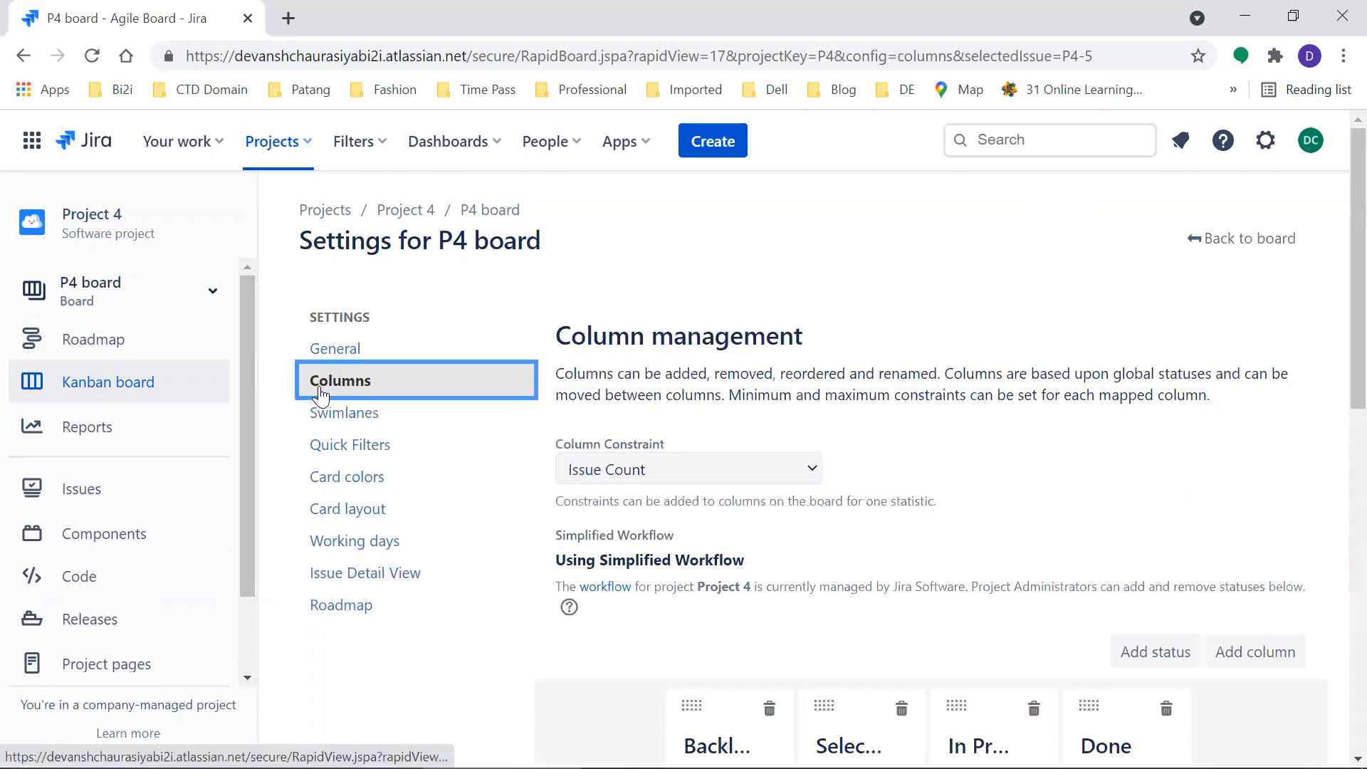
drag(1337, 366, 1337, 571)
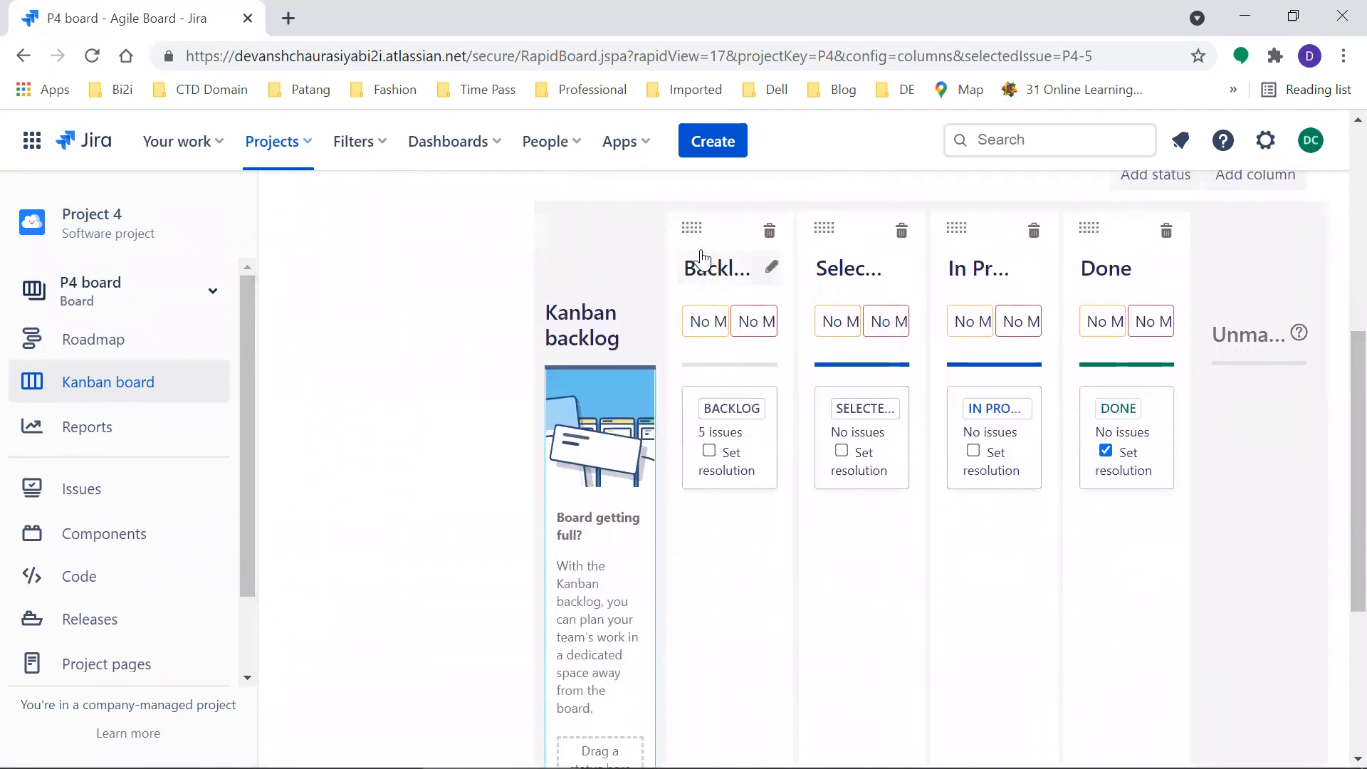
drag(731, 226, 598, 382)
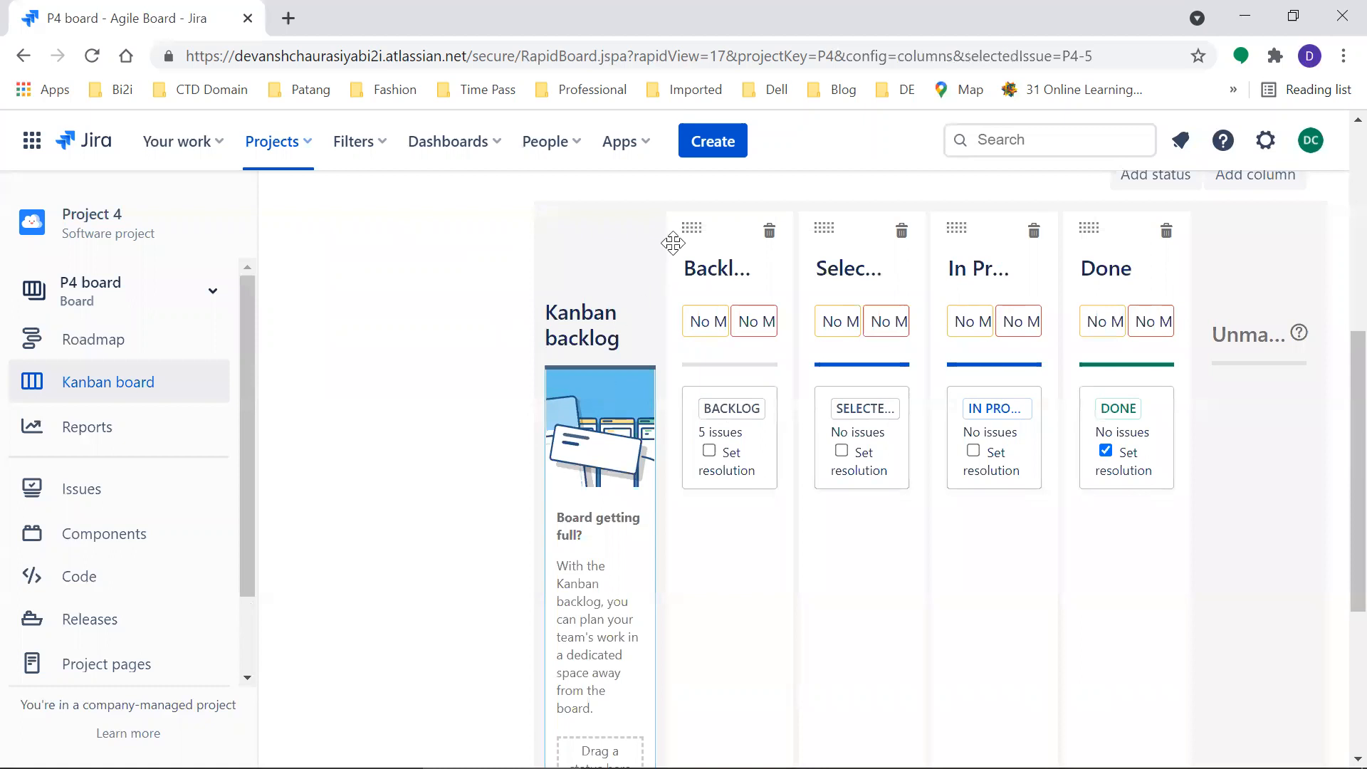
drag(690, 225, 552, 417)
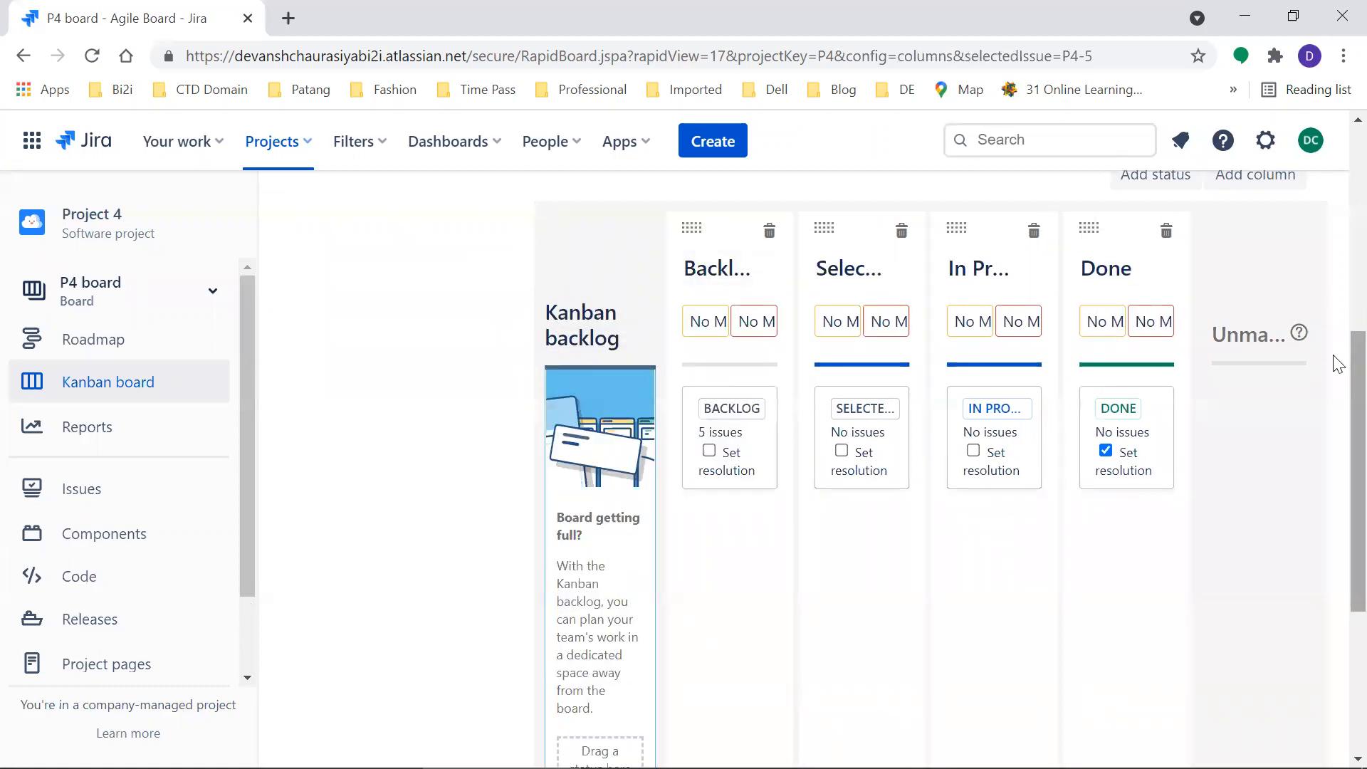
Try again to place the Backlog items in the Kanban backlog area, and go back to the board.
drag(1352, 384, 1336, 470)
scroll(1337, 441, up, 1)
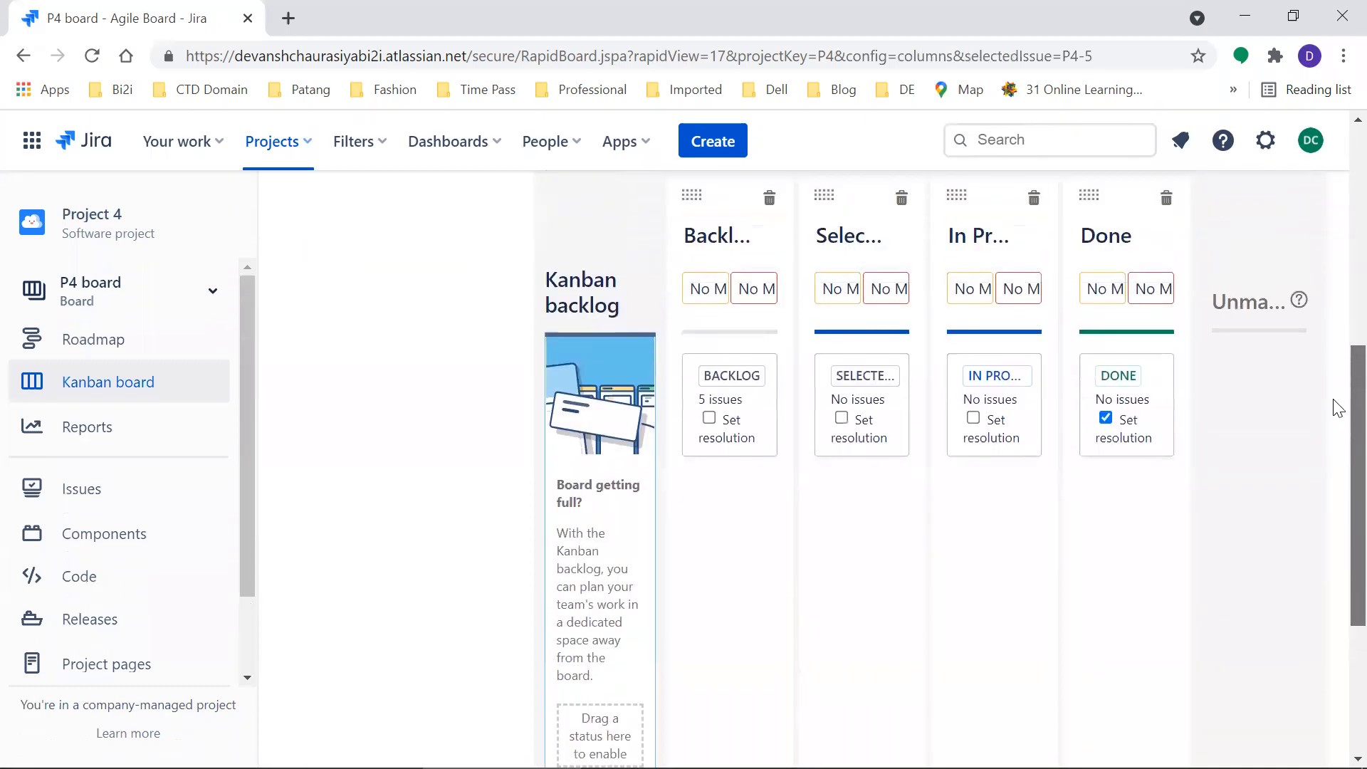
drag(701, 360, 585, 496)
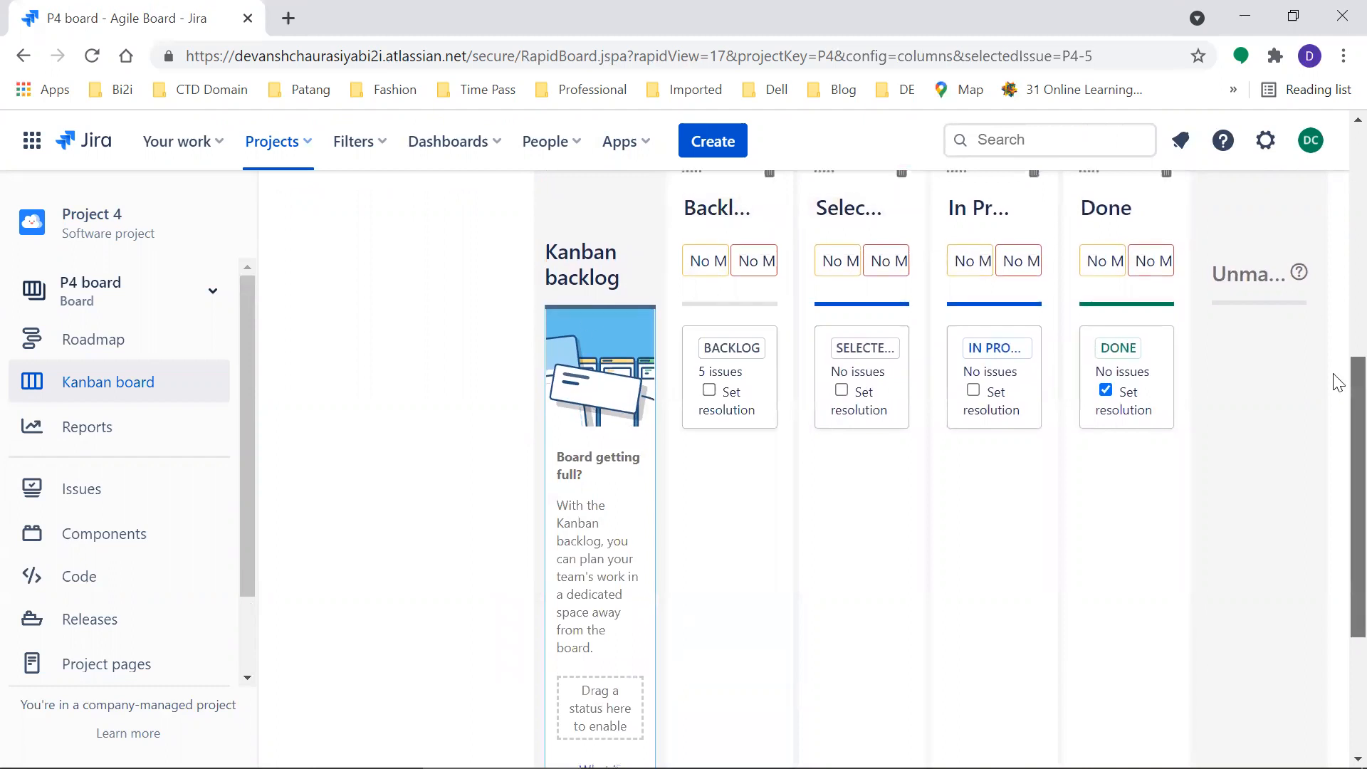
scroll(1336, 378, up, 1)
drag(680, 295, 623, 420)
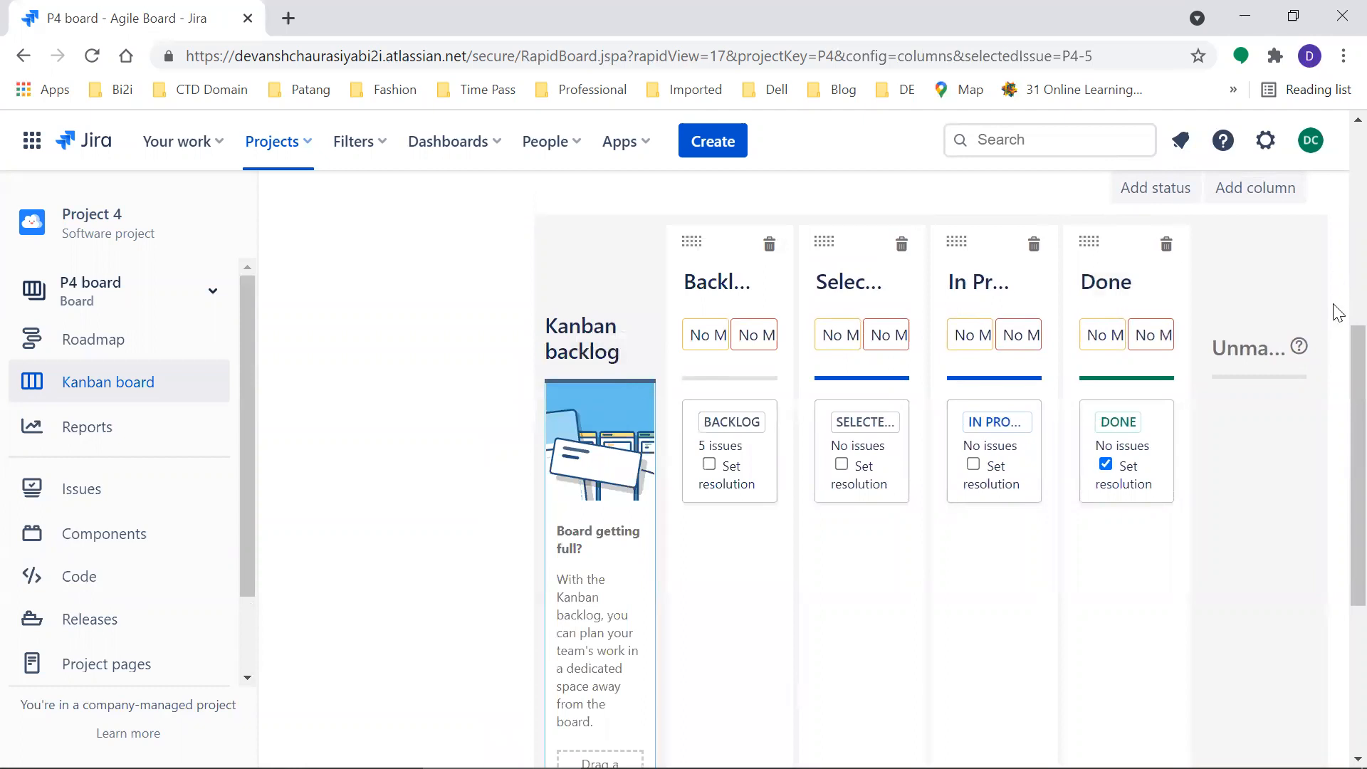
scroll(1338, 342, up, 5)
click(1228, 241)
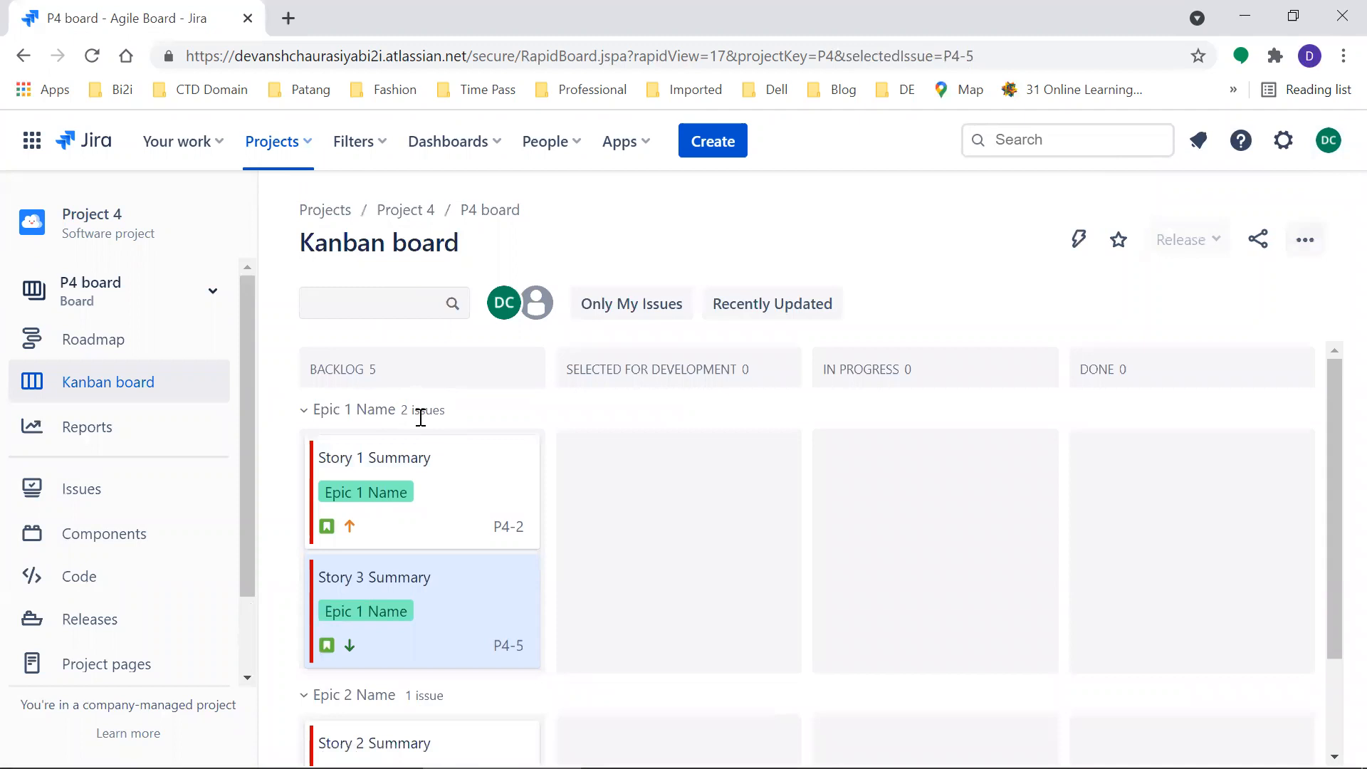
Reopen the board's column settings and examine the column layout and the Kanban backlog's status drop area.
click(1305, 240)
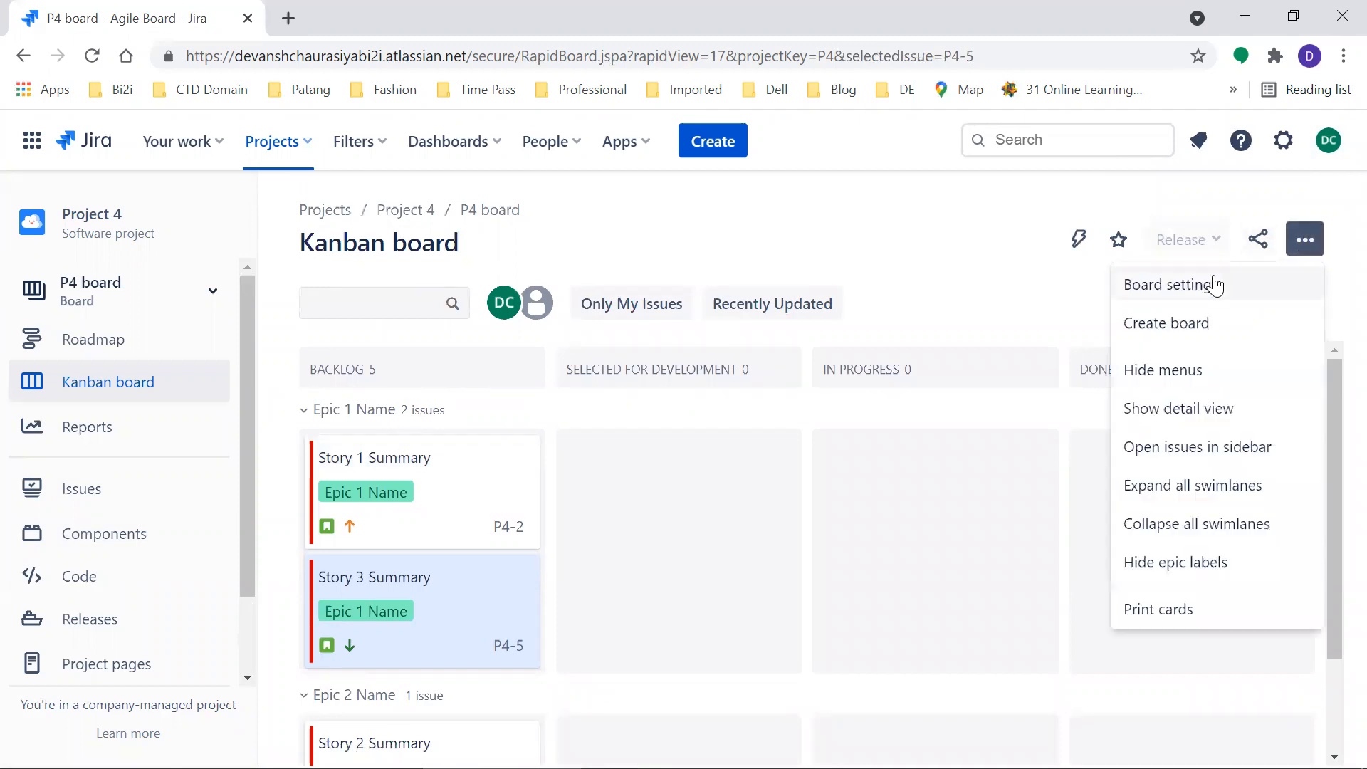
click(1131, 282)
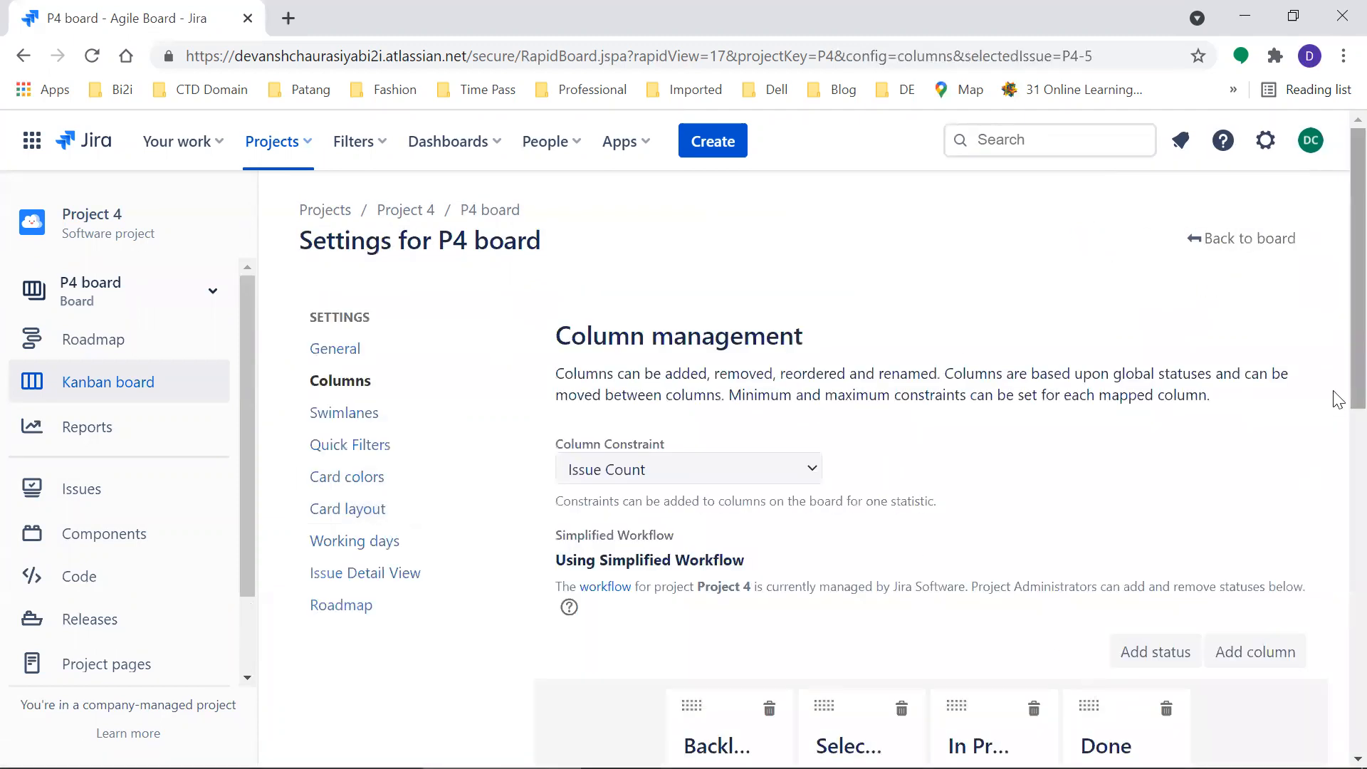
scroll(1334, 558, down, 5)
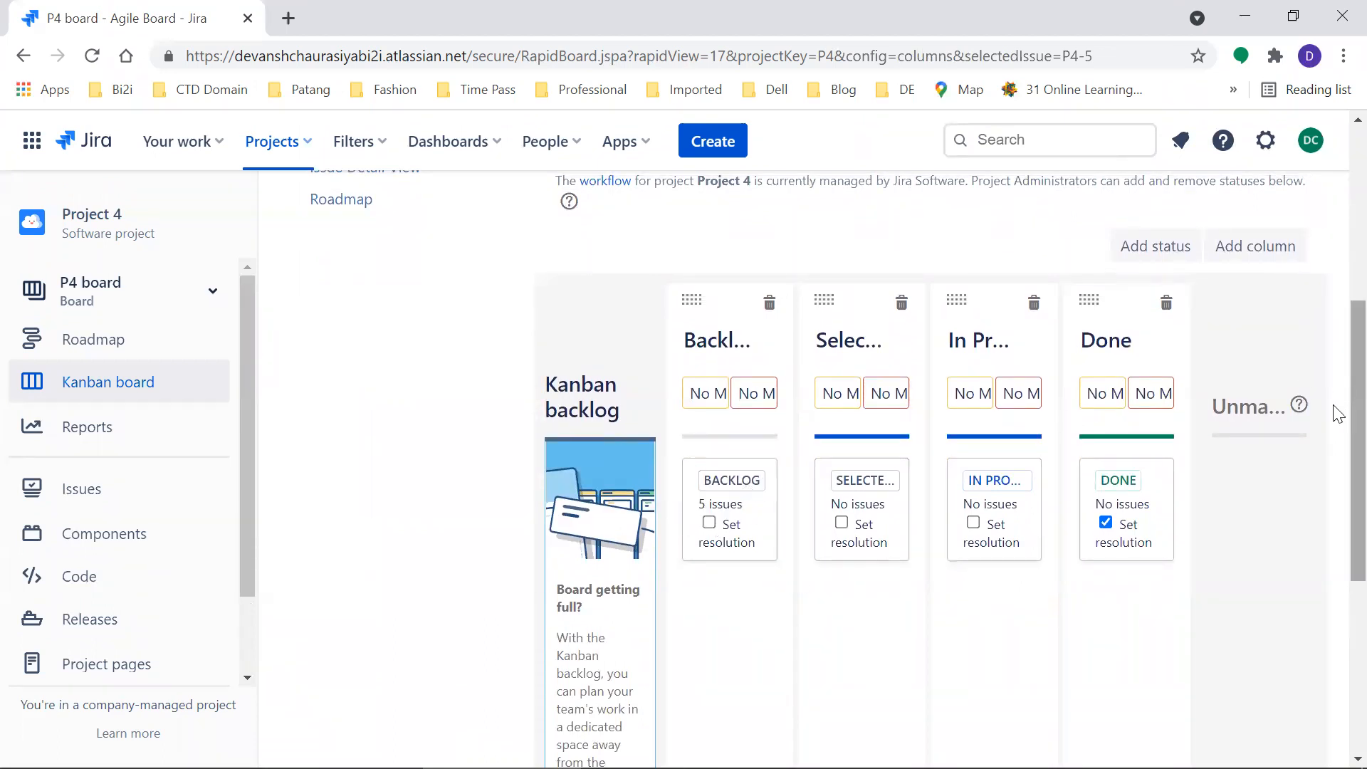
scroll(1333, 455, down, 4)
scroll(1324, 570, down, 1)
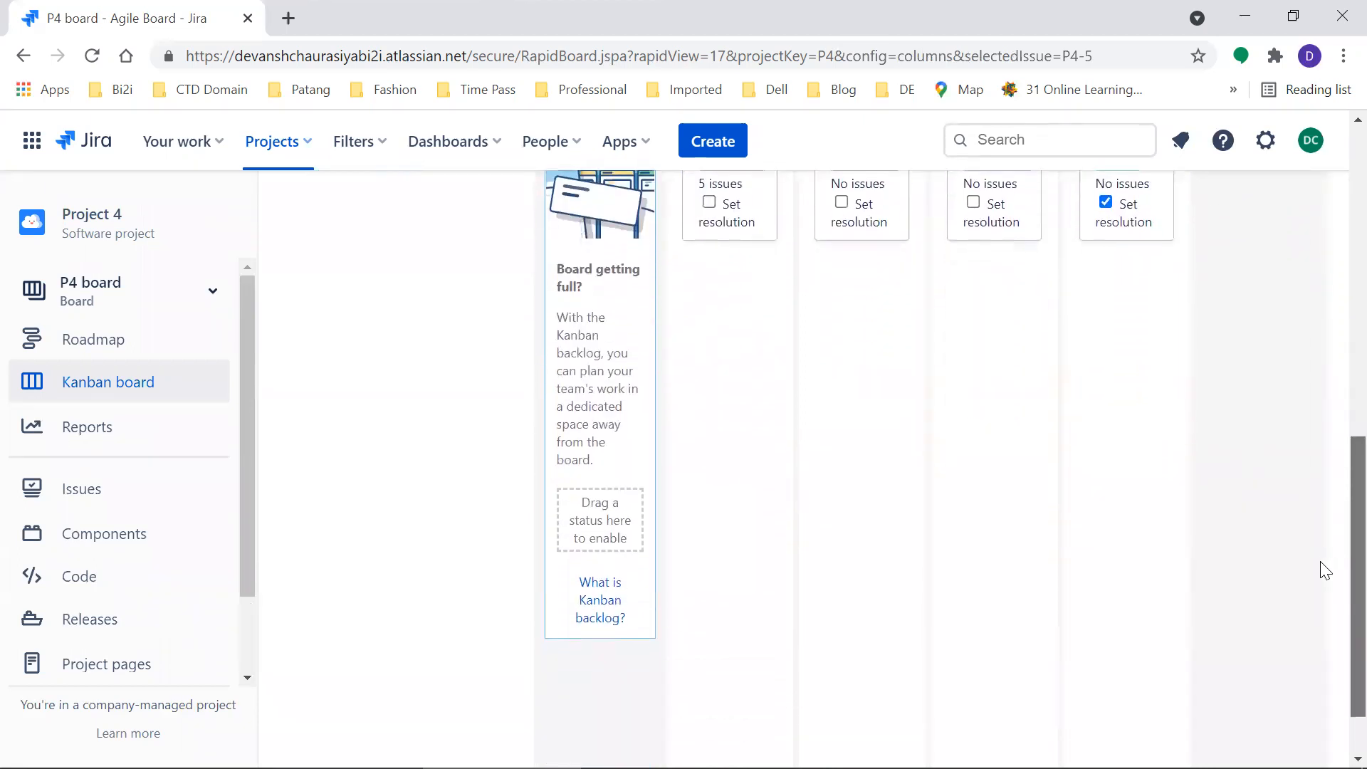
scroll(1325, 569, up, 1)
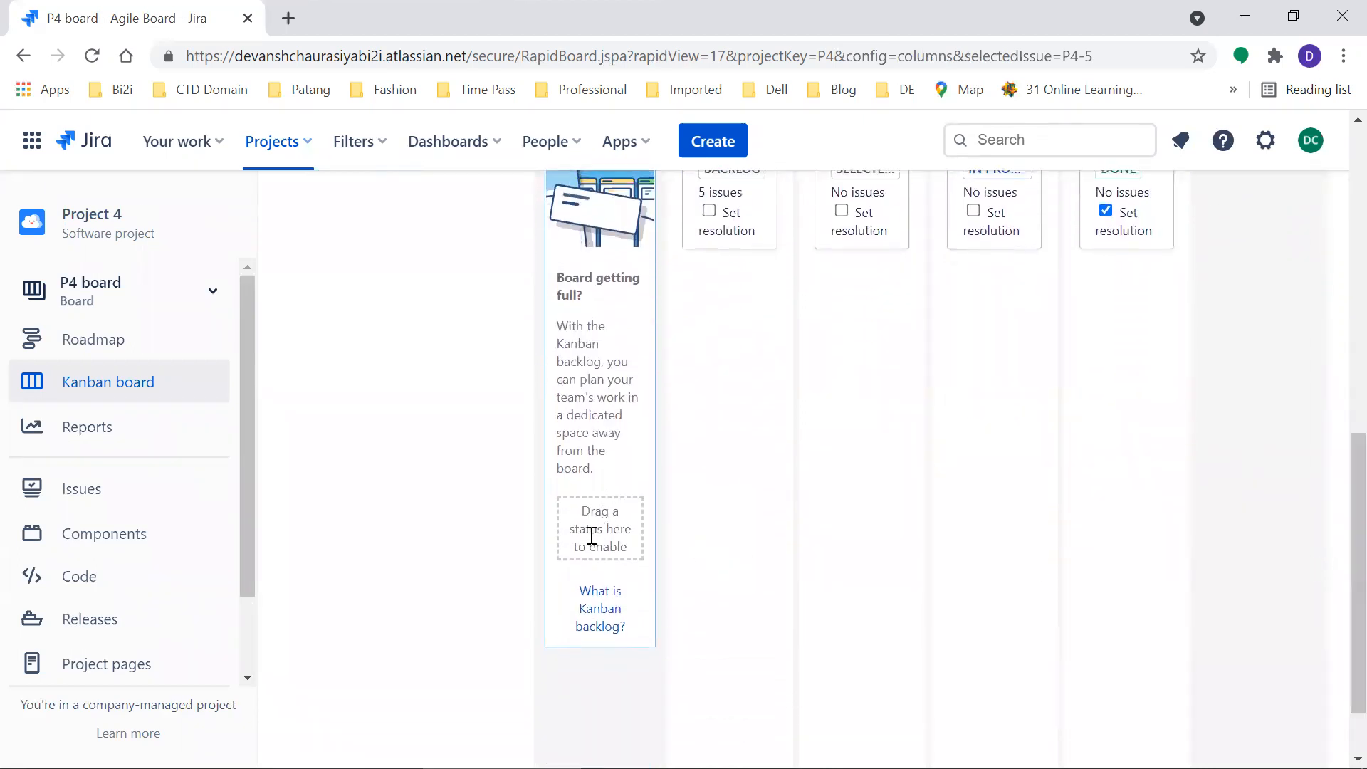
scroll(1334, 442, up, 5)
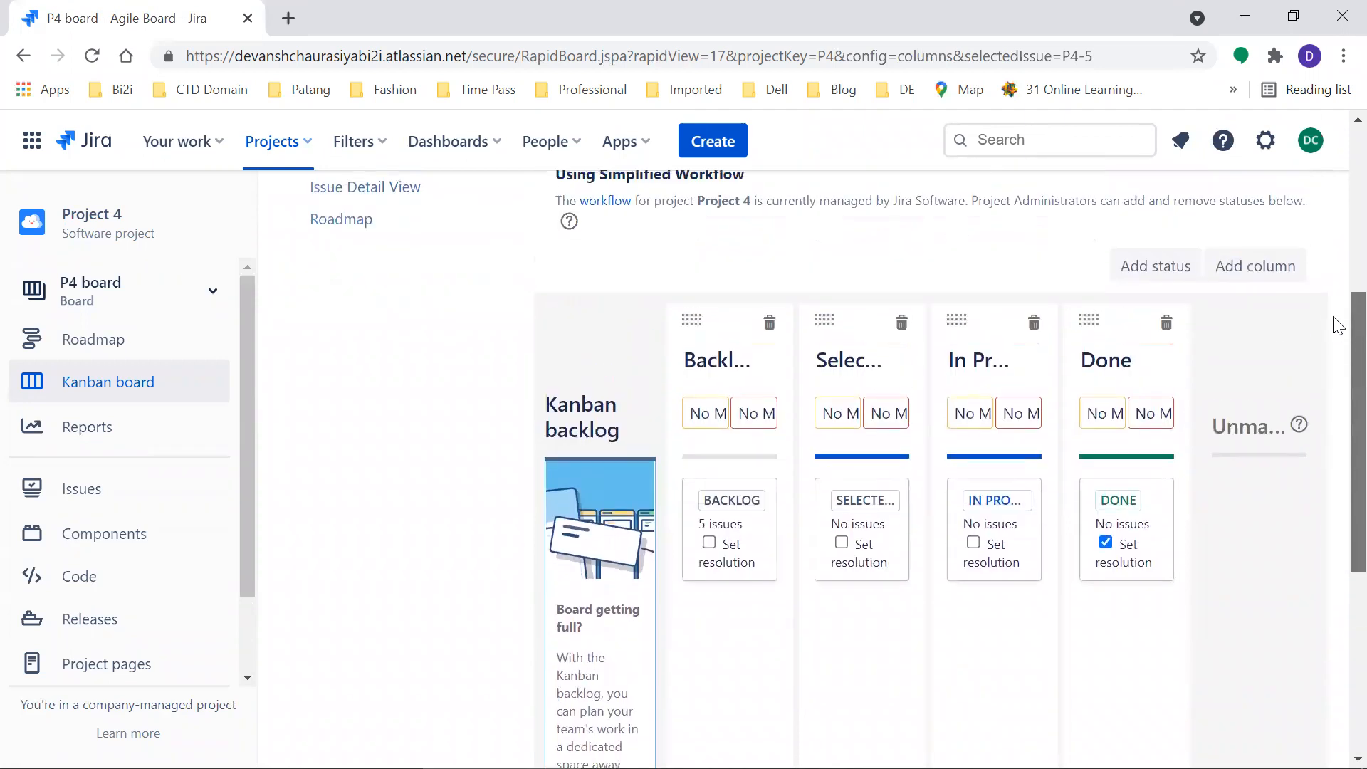
Try to move the Backlog column onto the Kanban backlog's status drop area.
drag(737, 327, 612, 726)
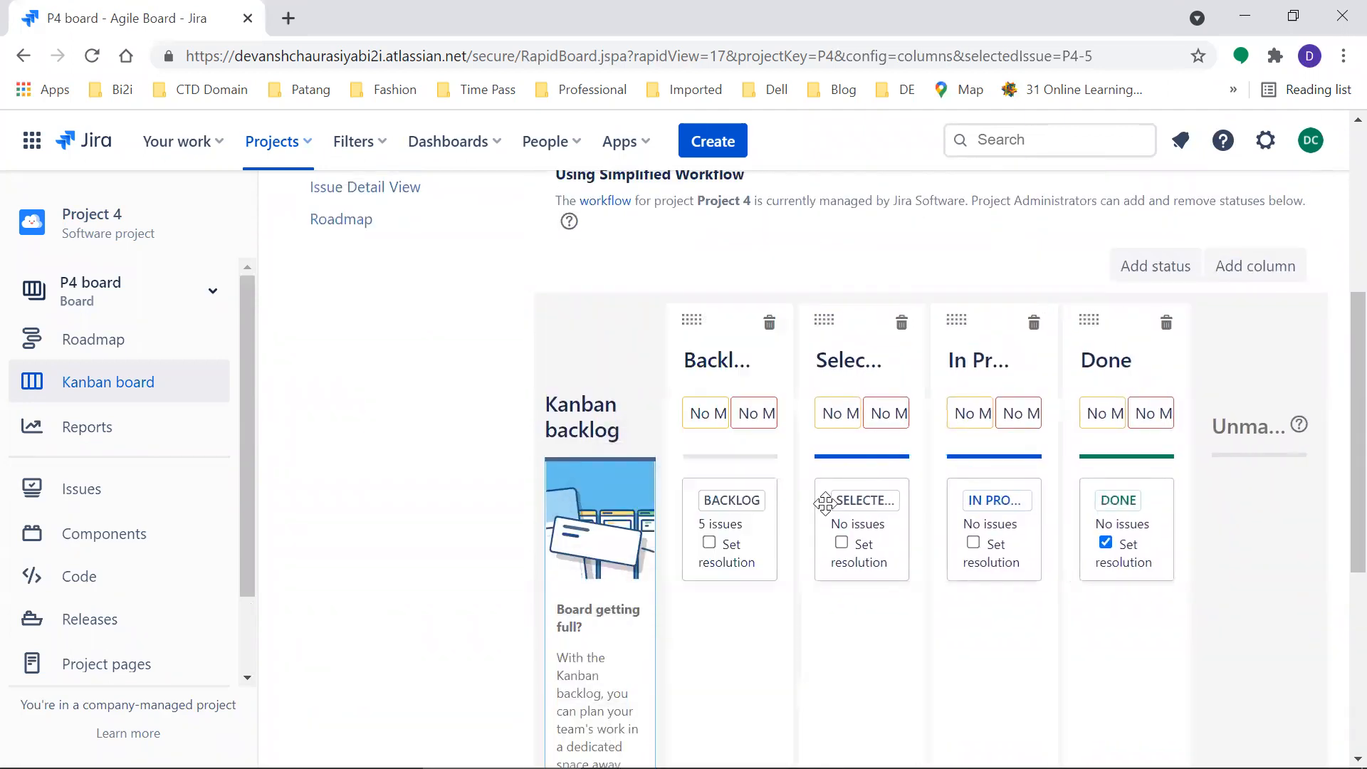
scroll(1337, 422, down, 2)
scroll(1337, 422, down, 2)
drag(781, 414, 573, 527)
click(582, 504)
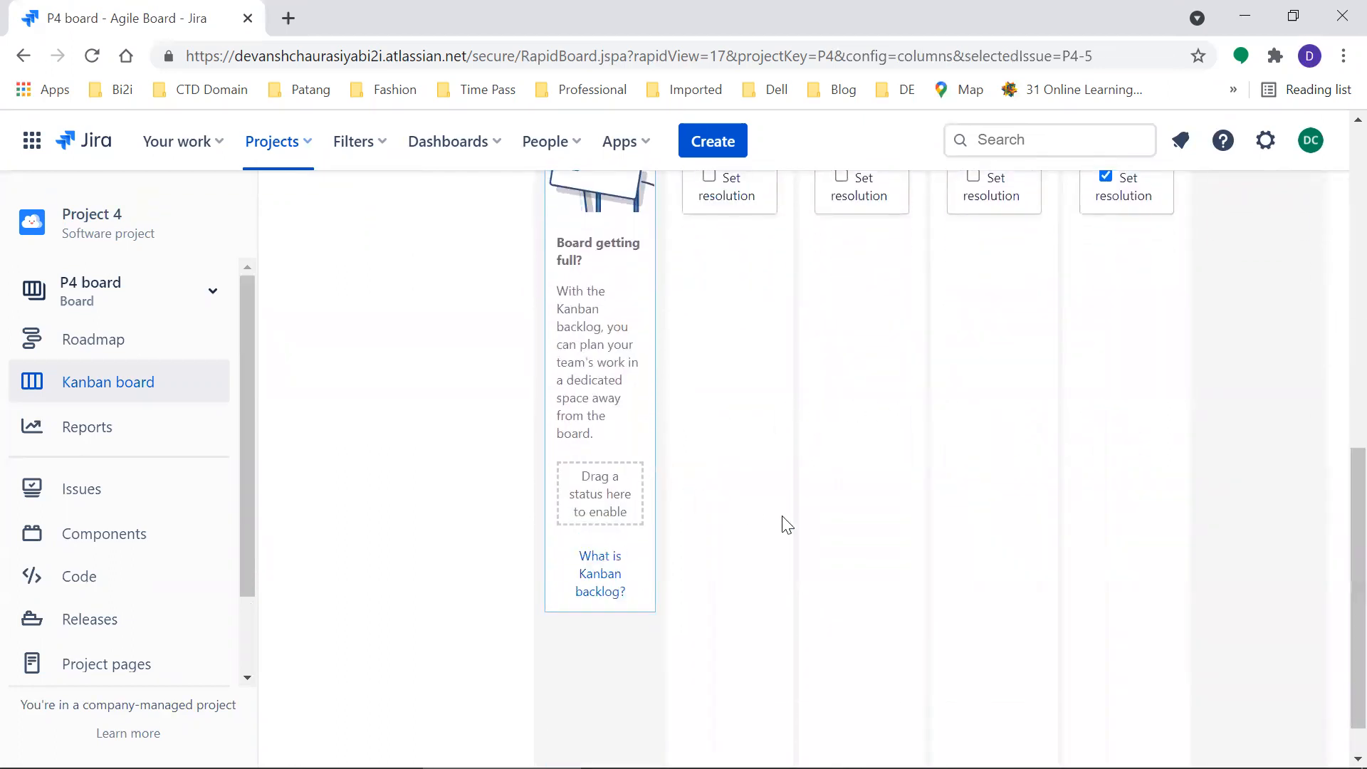
scroll(1335, 499, up, 3)
scroll(1335, 427, down, 2)
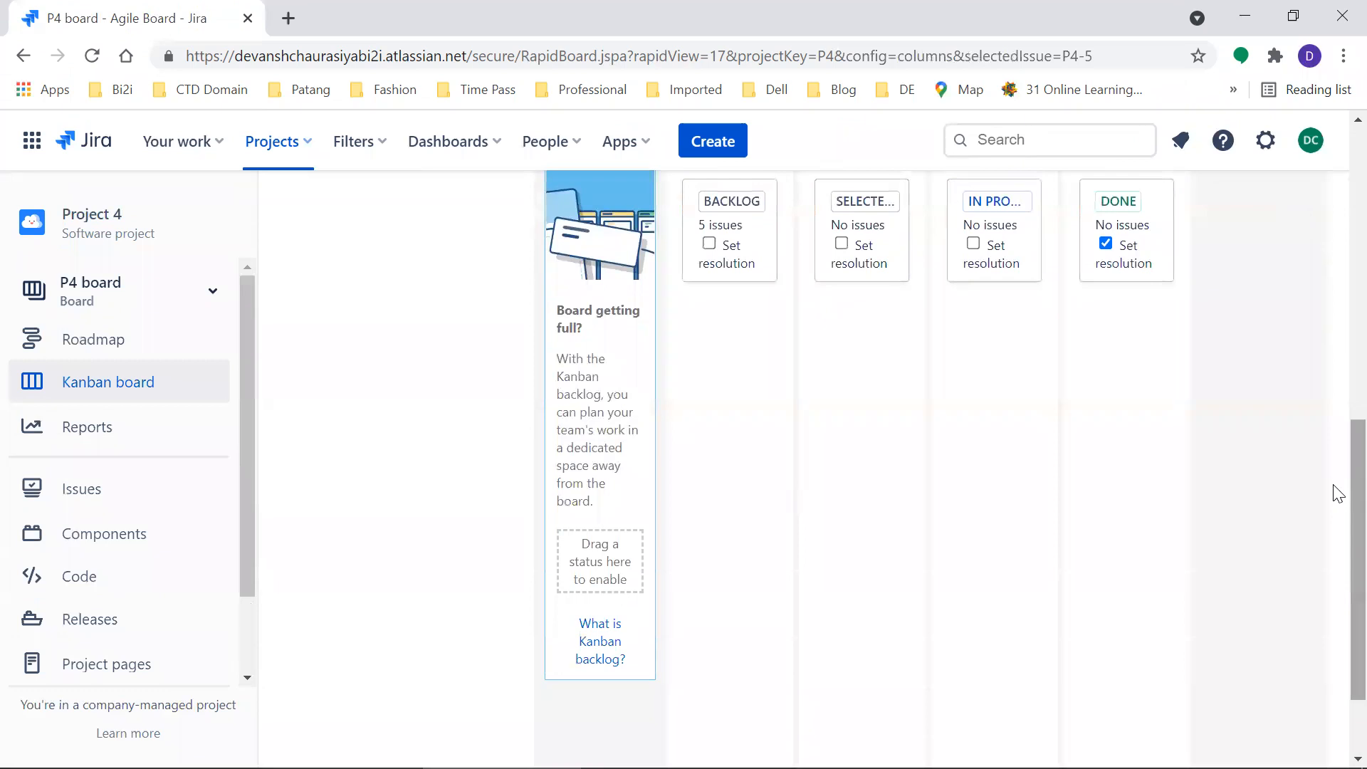
With the entire column layout in view, try moving the Backlog column into the Kanban backlog, both onto its drop area and beside its heading.
key(ctrl+minus)
key(ctrl+minus)
key(ctrl+minus)
key(ctrl+minus)
key(ctrl+minus)
key(ctrl+minus)
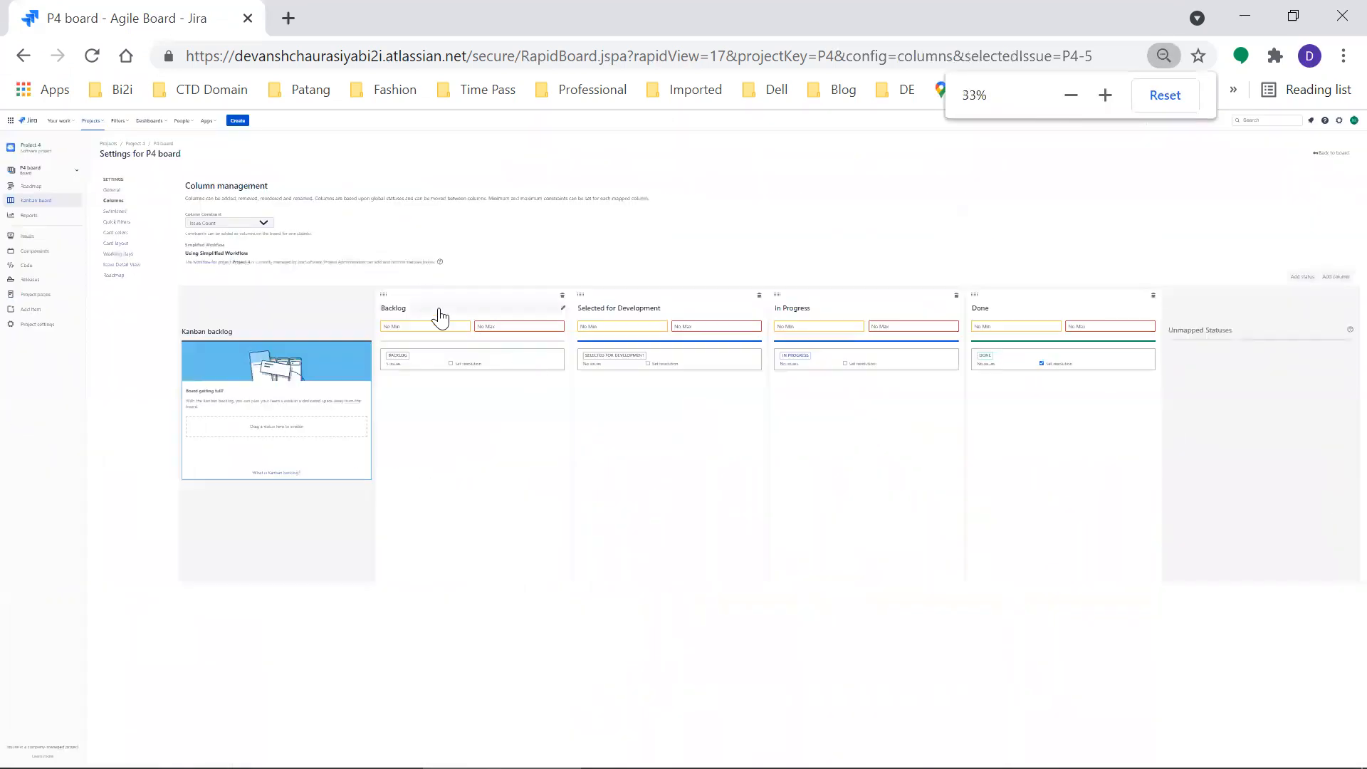
drag(448, 296, 261, 425)
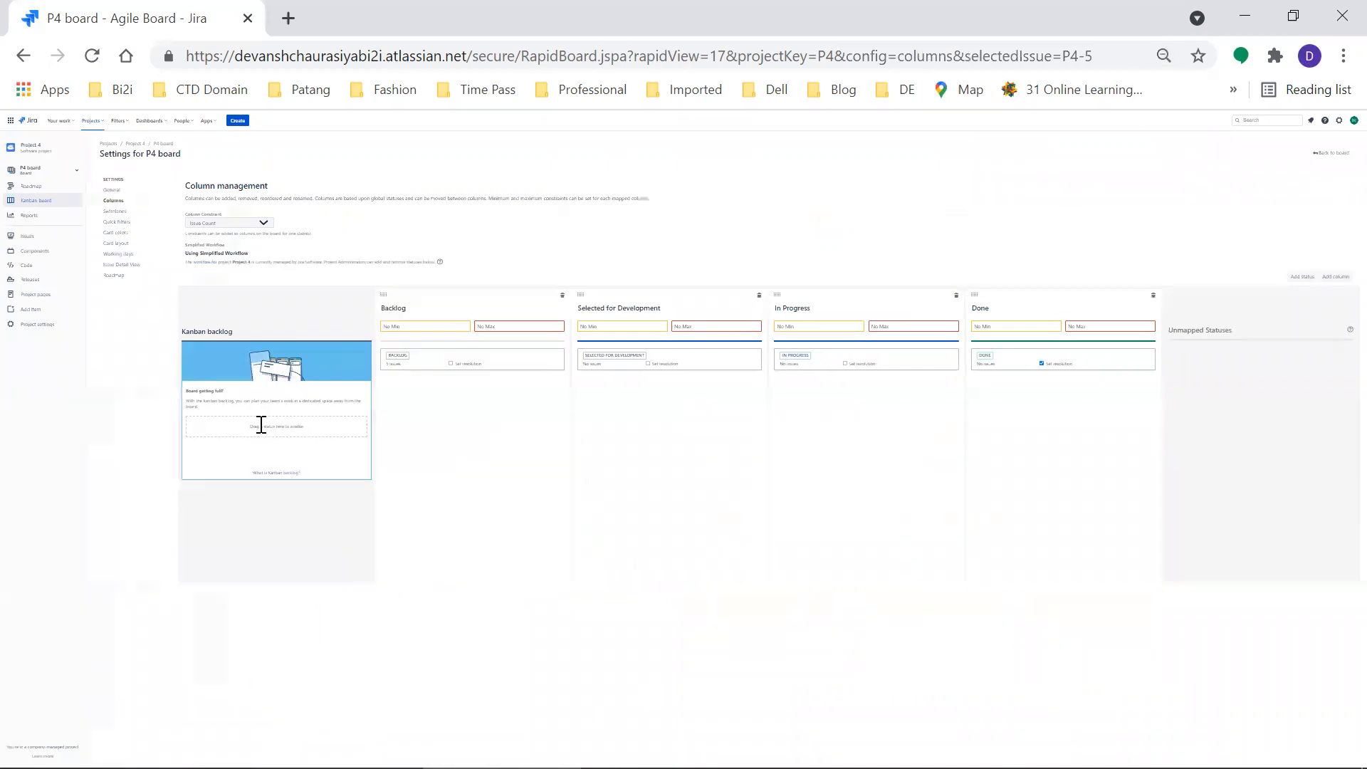
drag(464, 297, 261, 302)
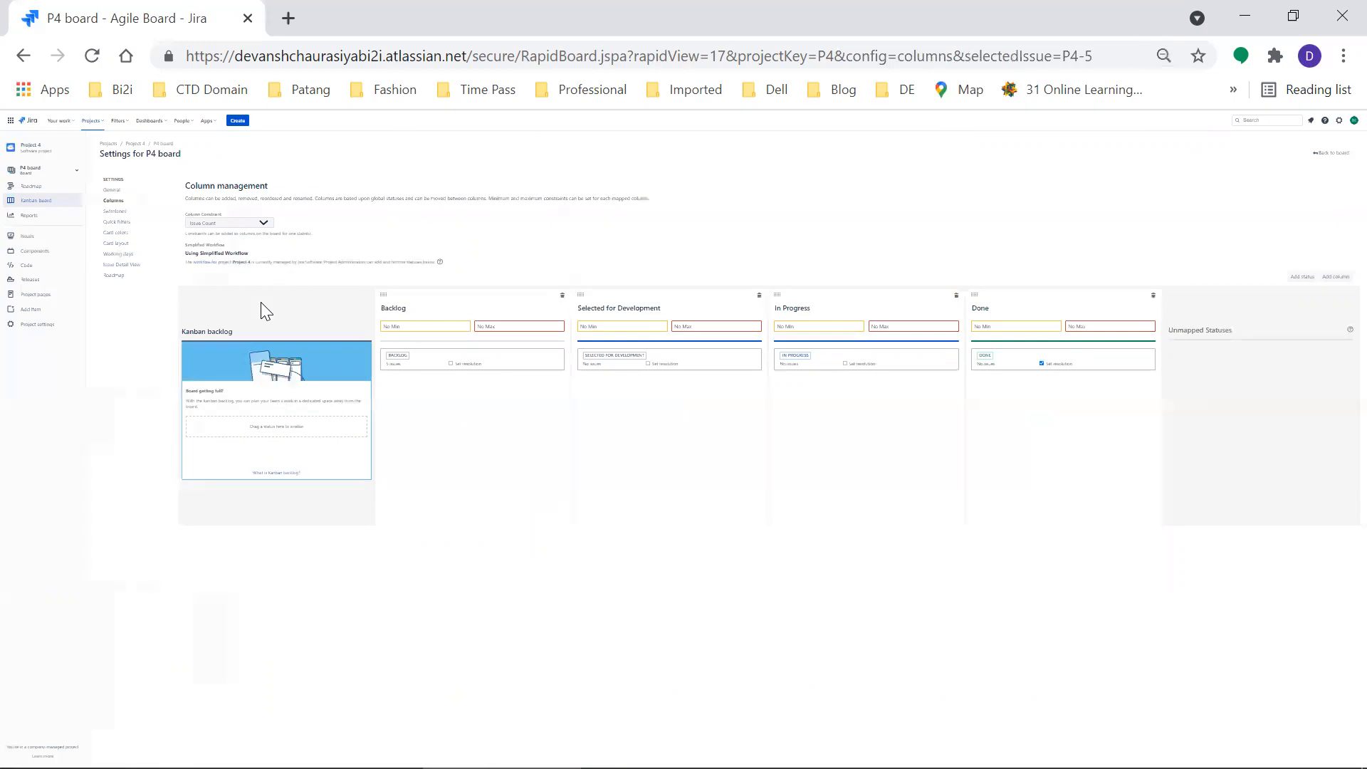
drag(445, 296, 249, 315)
key(ctrl+plus)
key(ctrl+plus)
key(ctrl+plus)
key(ctrl+plus)
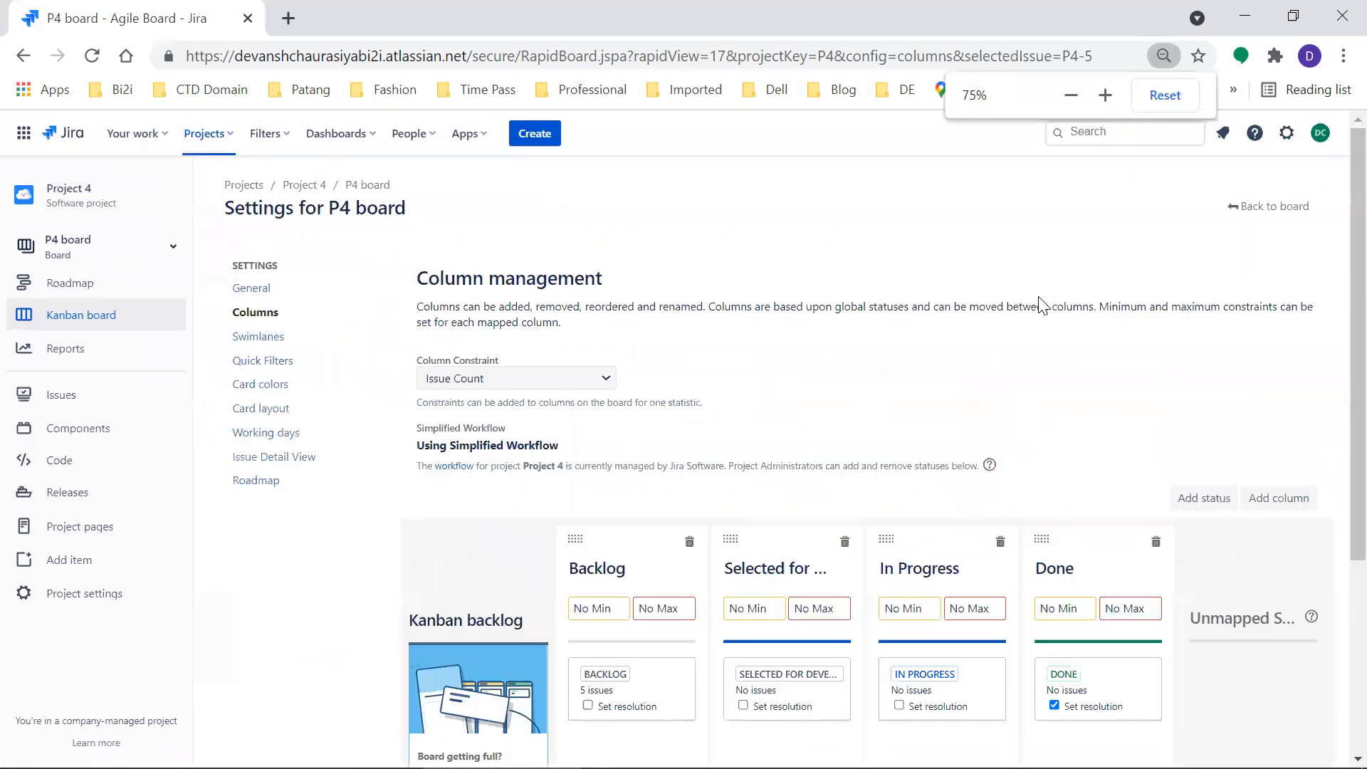
Try twice more to move the Backlog column into the Kanban backlog's drop area, and return to the board.
scroll(1328, 569, down, 4)
drag(1328, 570, 1326, 592)
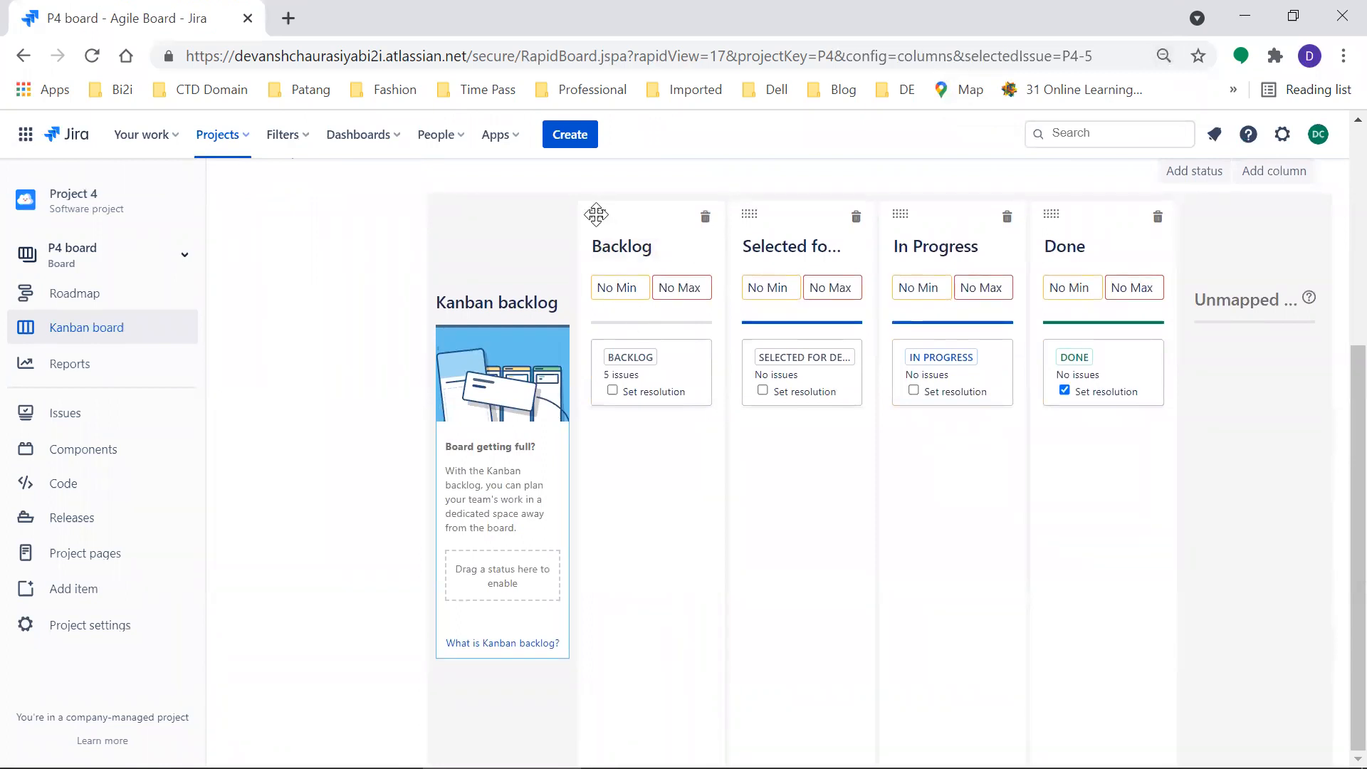
drag(596, 215, 464, 573)
drag(637, 217, 497, 525)
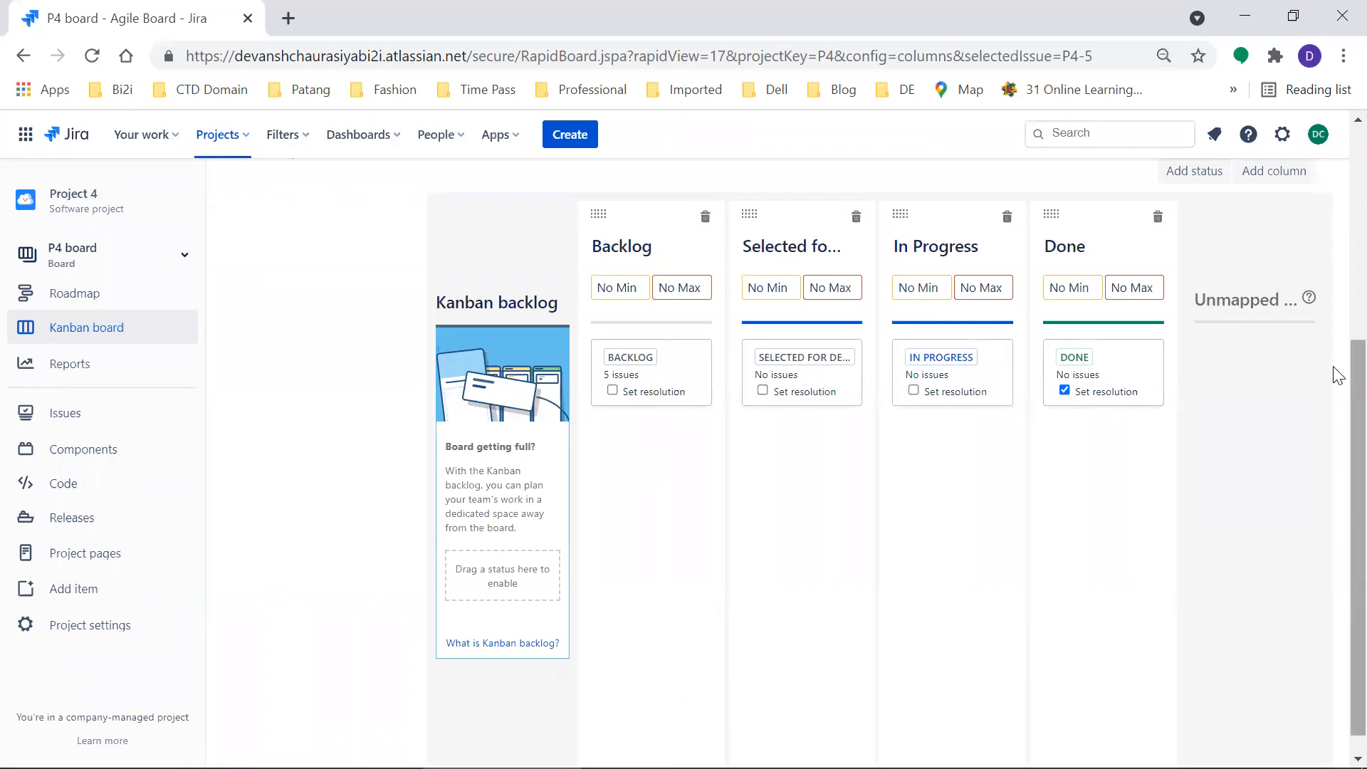
scroll(1338, 375, up, 5)
click(1270, 217)
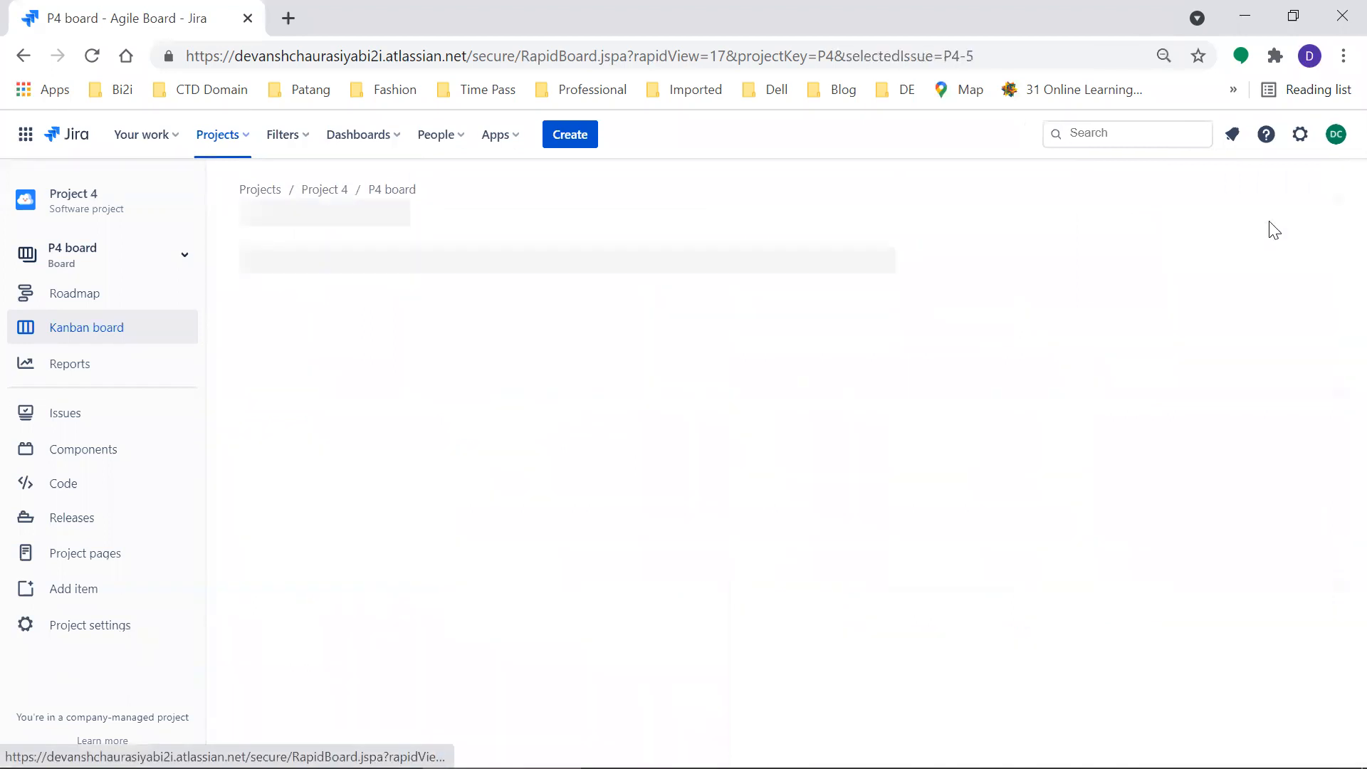
Delete the story "Story 1 Summary" (P4-2) from the Epic 1 Name swimlane.
click(420, 420)
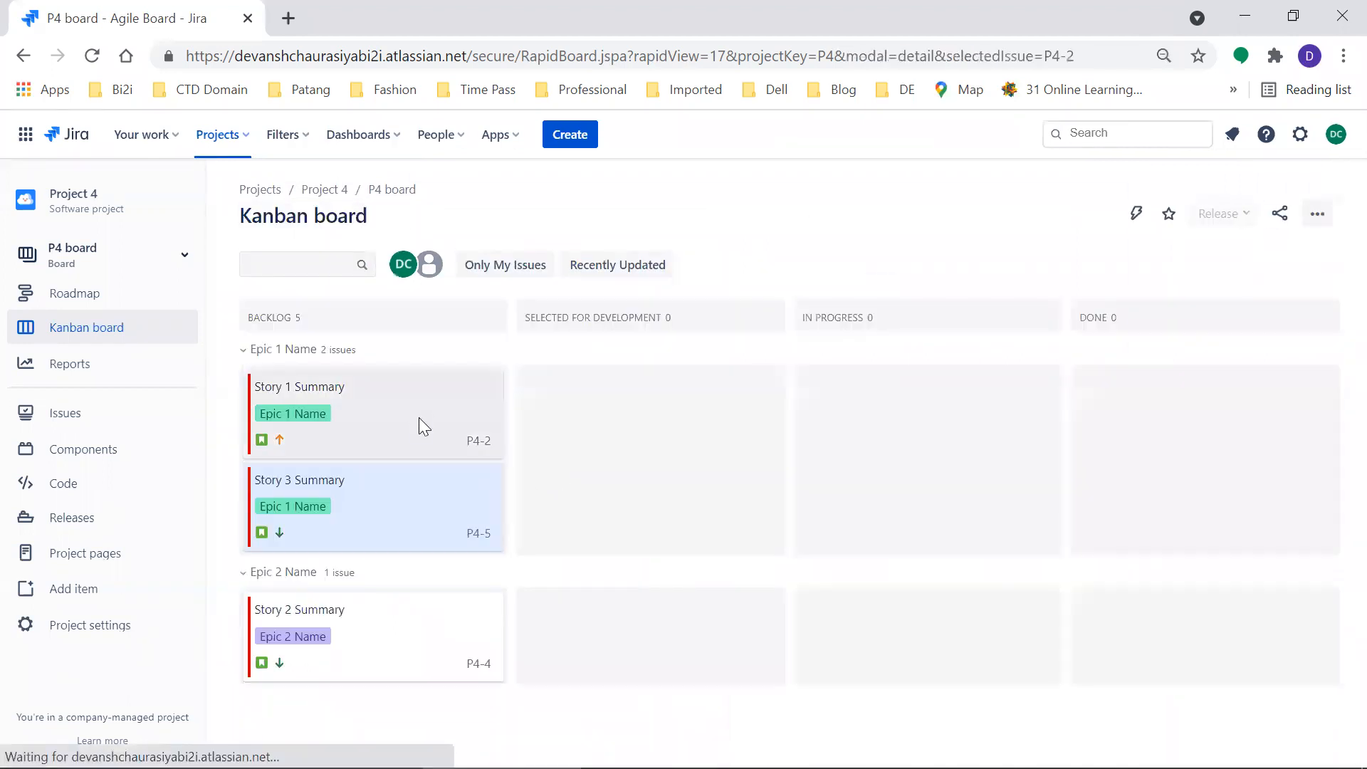
click(1068, 196)
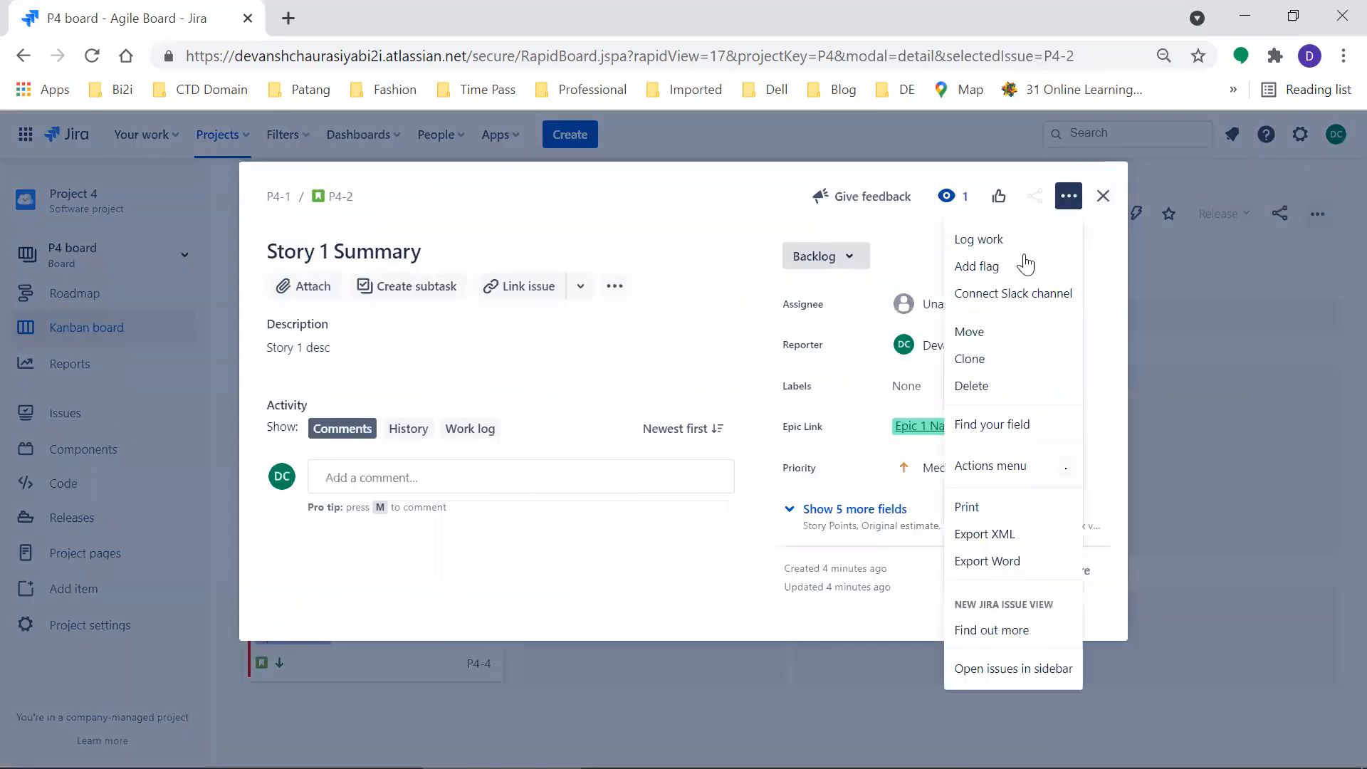
click(971, 385)
click(730, 334)
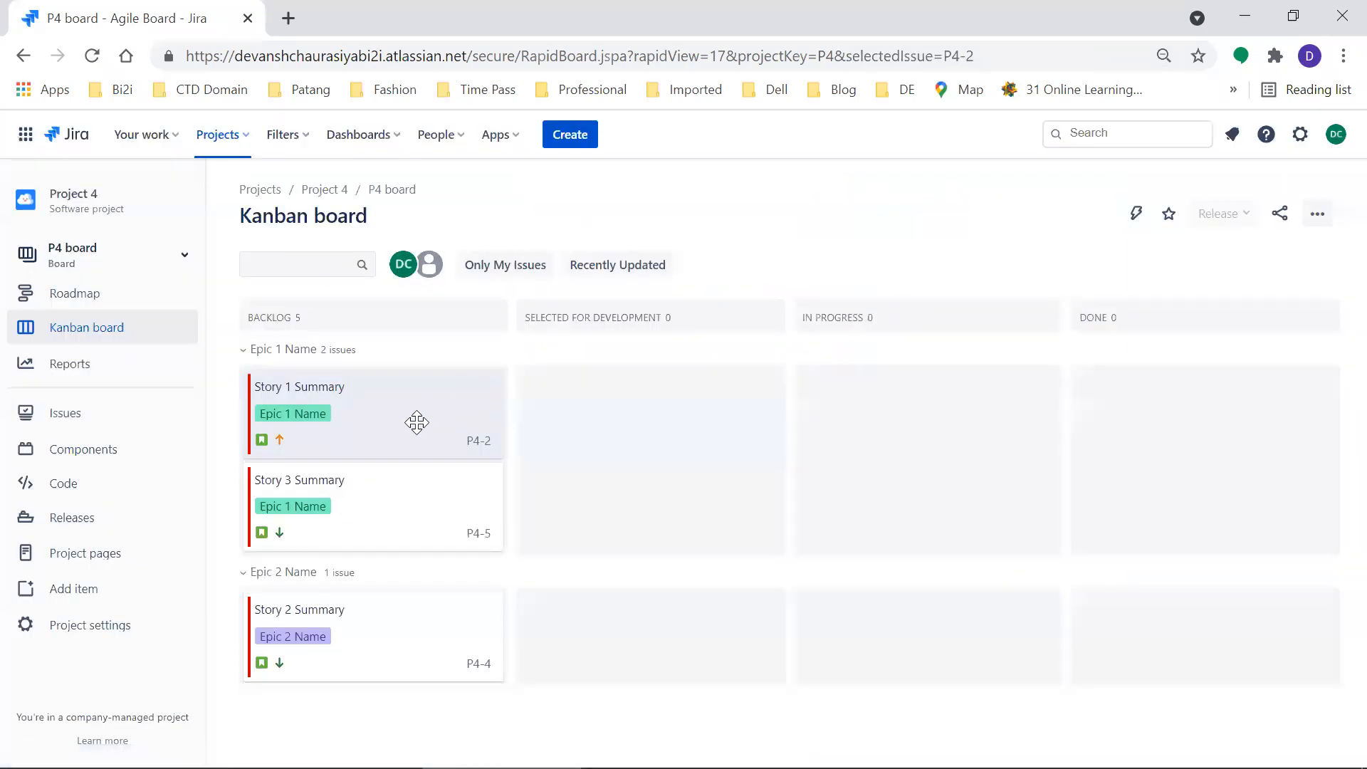
Try again to delete P4-2 while its card still appears on the board, and close its details.
click(417, 422)
click(1068, 196)
click(977, 386)
click(724, 338)
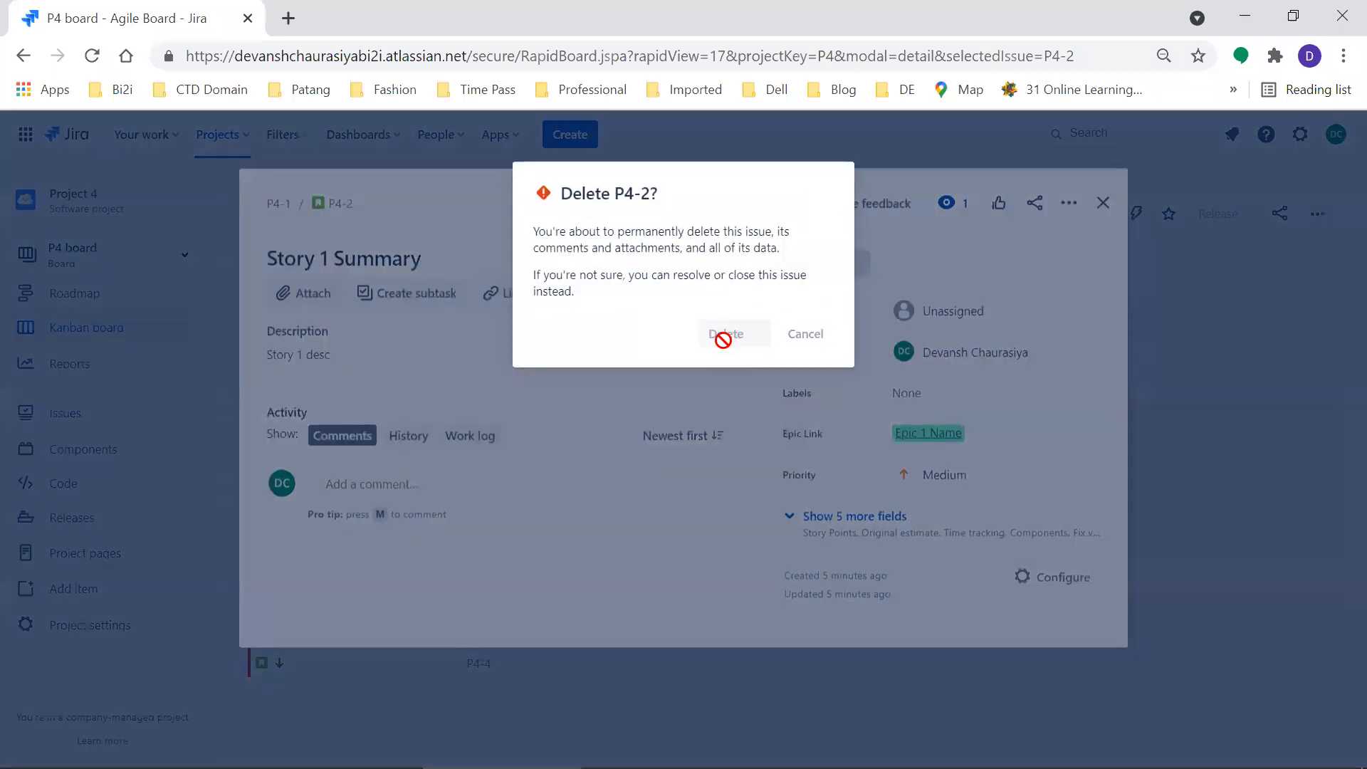
click(790, 345)
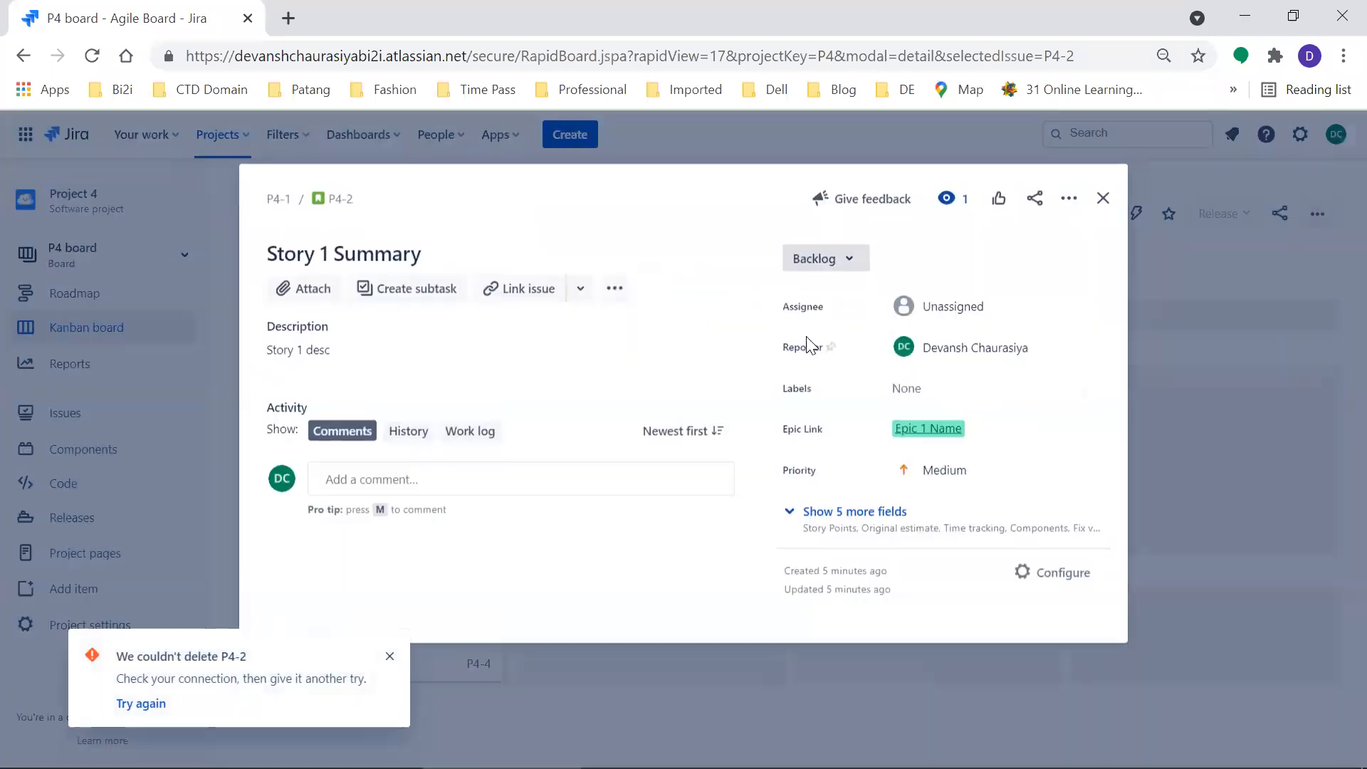
click(1102, 202)
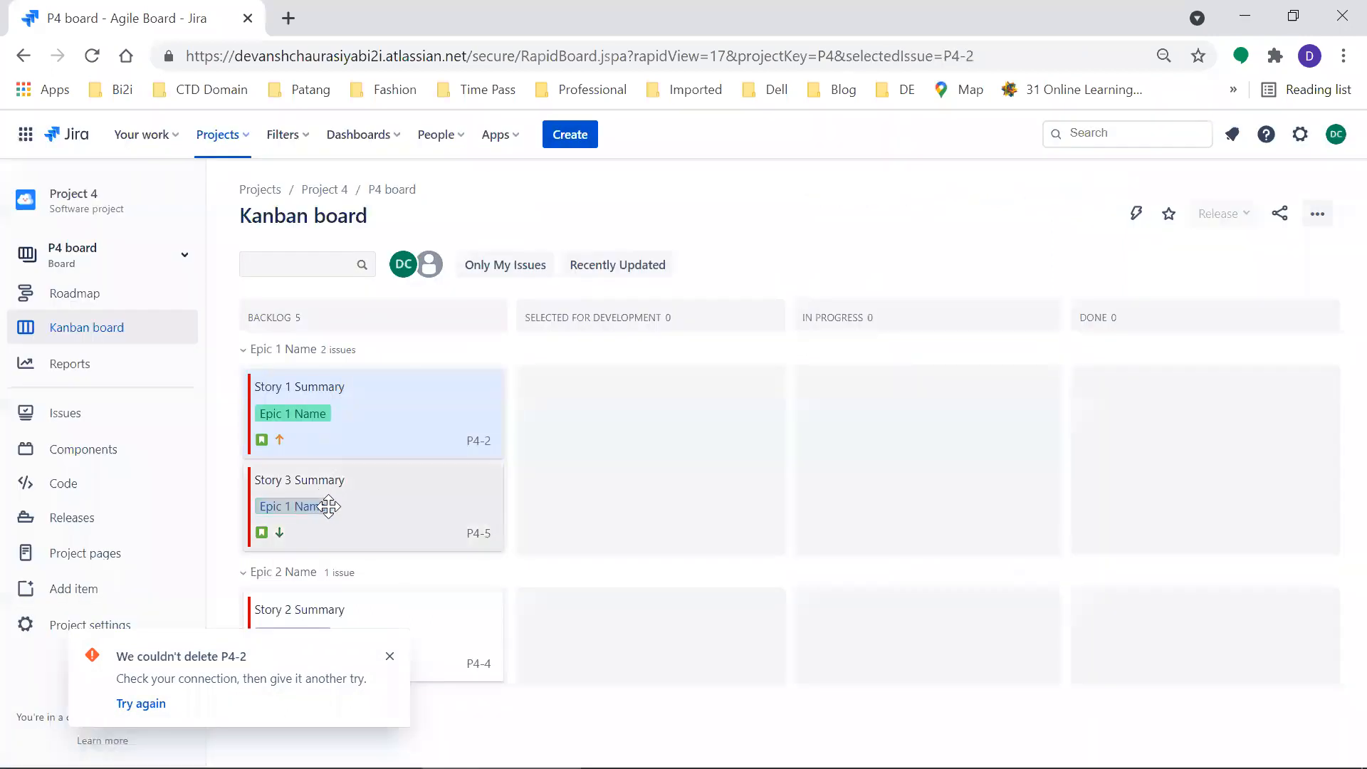
Delete the story "Story 2 Summary" (P4-4) from the Epic 2 Name swimlane.
click(439, 637)
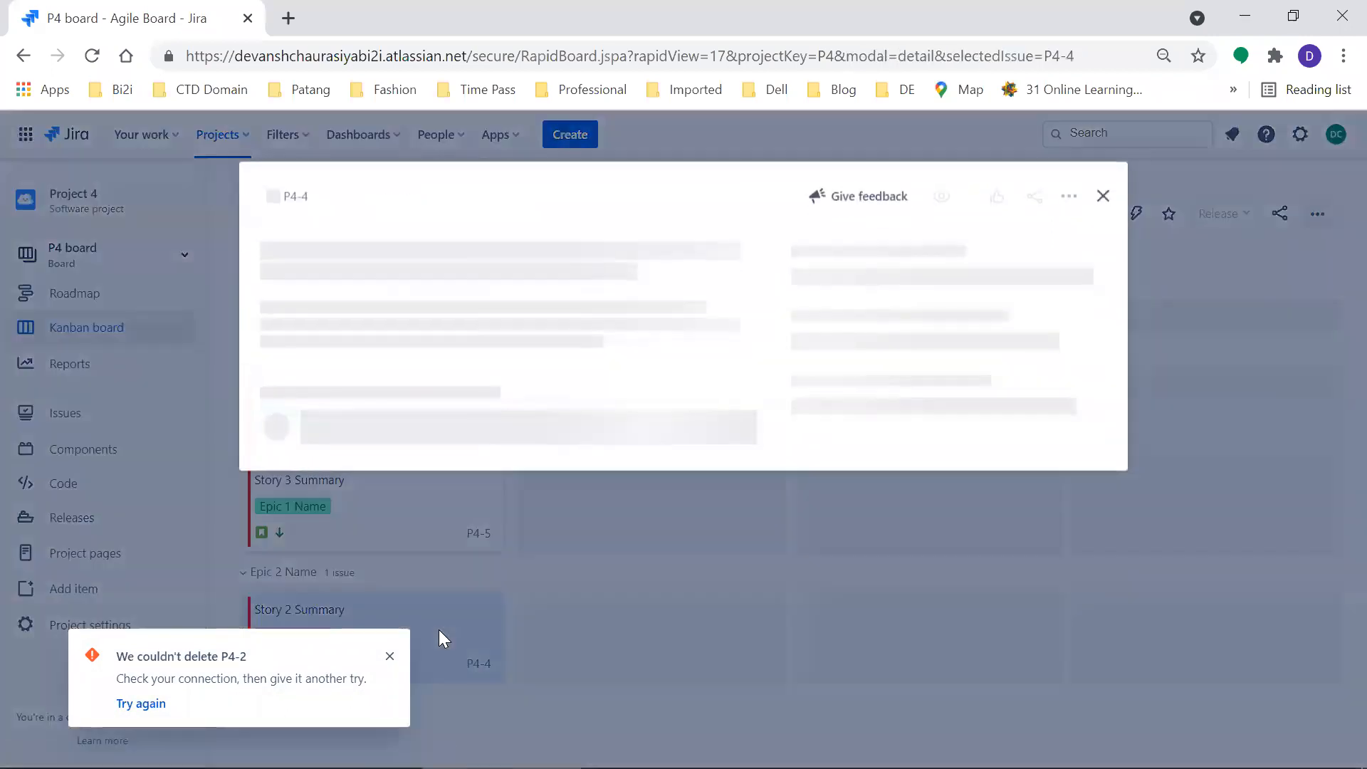
click(1067, 196)
click(981, 385)
click(734, 333)
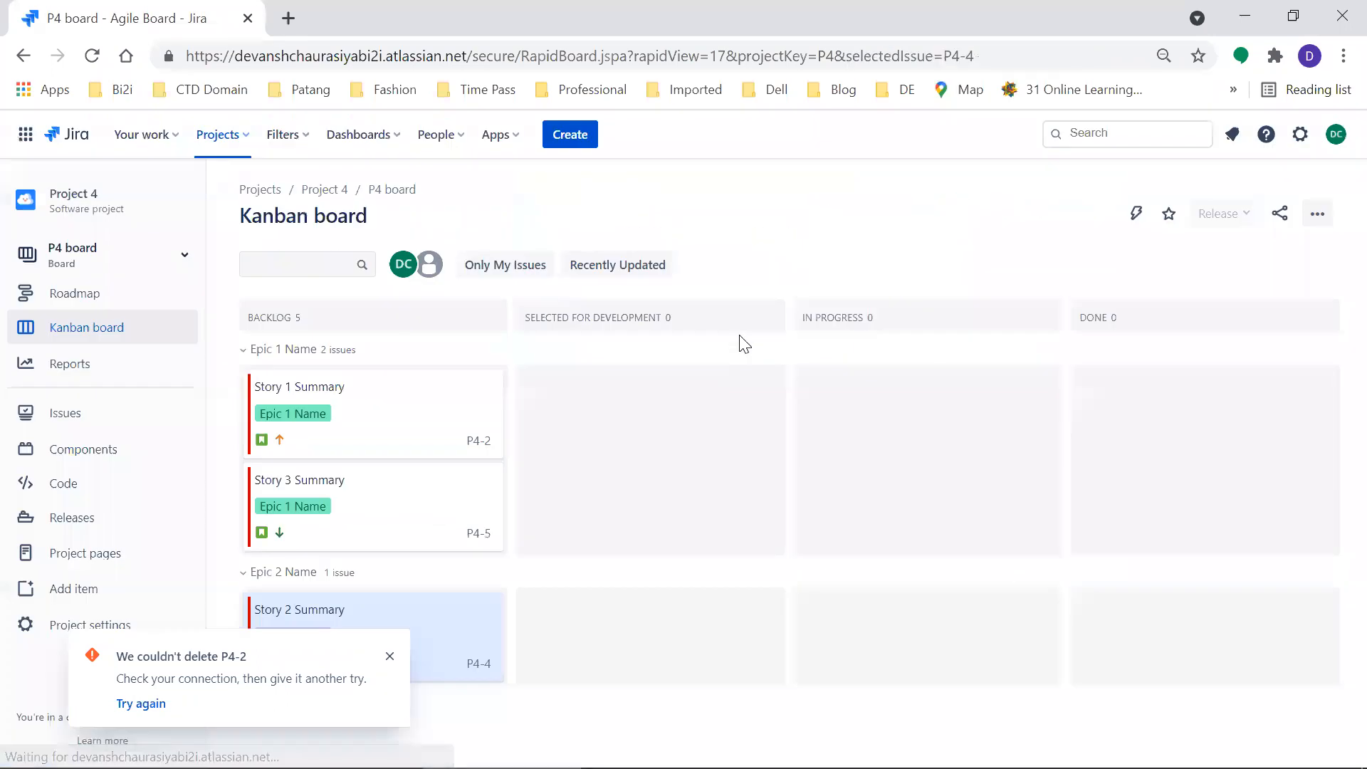
Retry deleting P4-4 from its still-displayed card, cancel the confirmation and close the story's details.
click(375, 622)
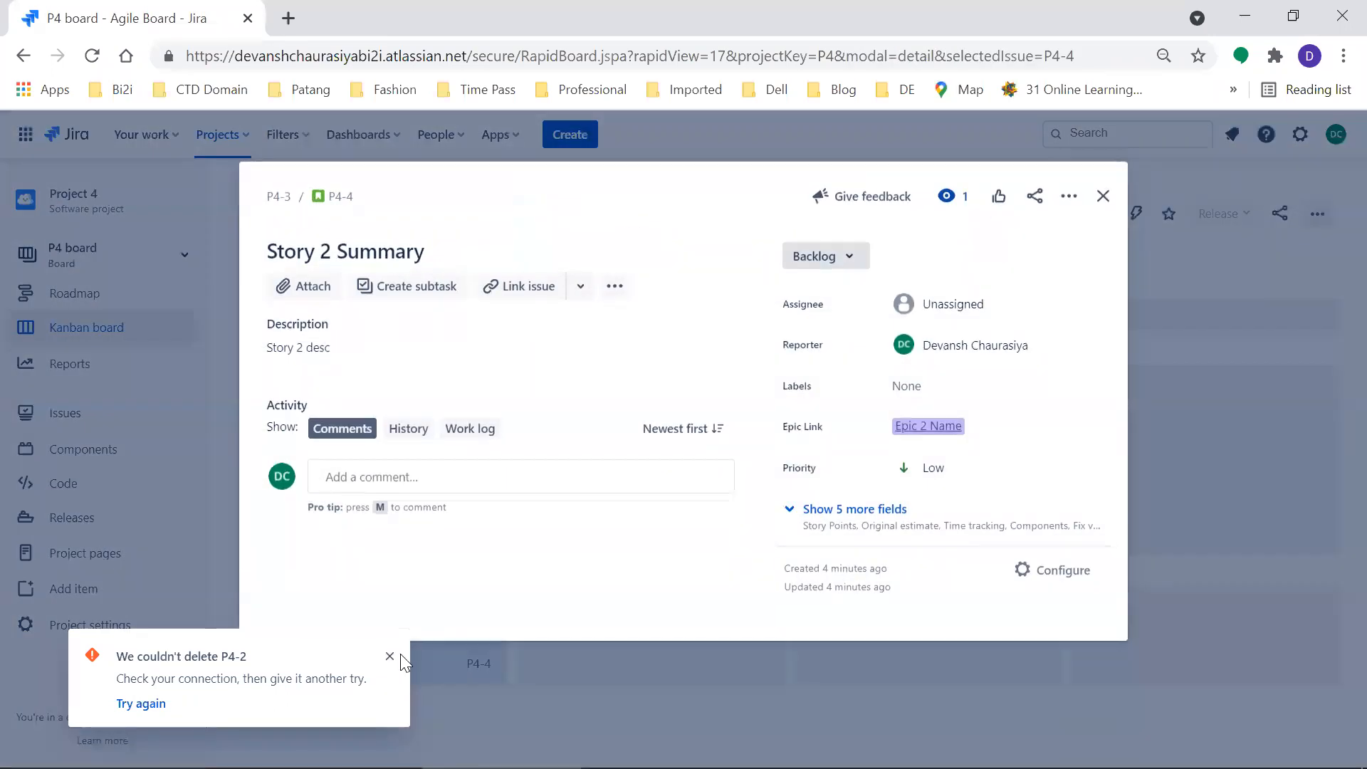
click(390, 655)
click(1068, 196)
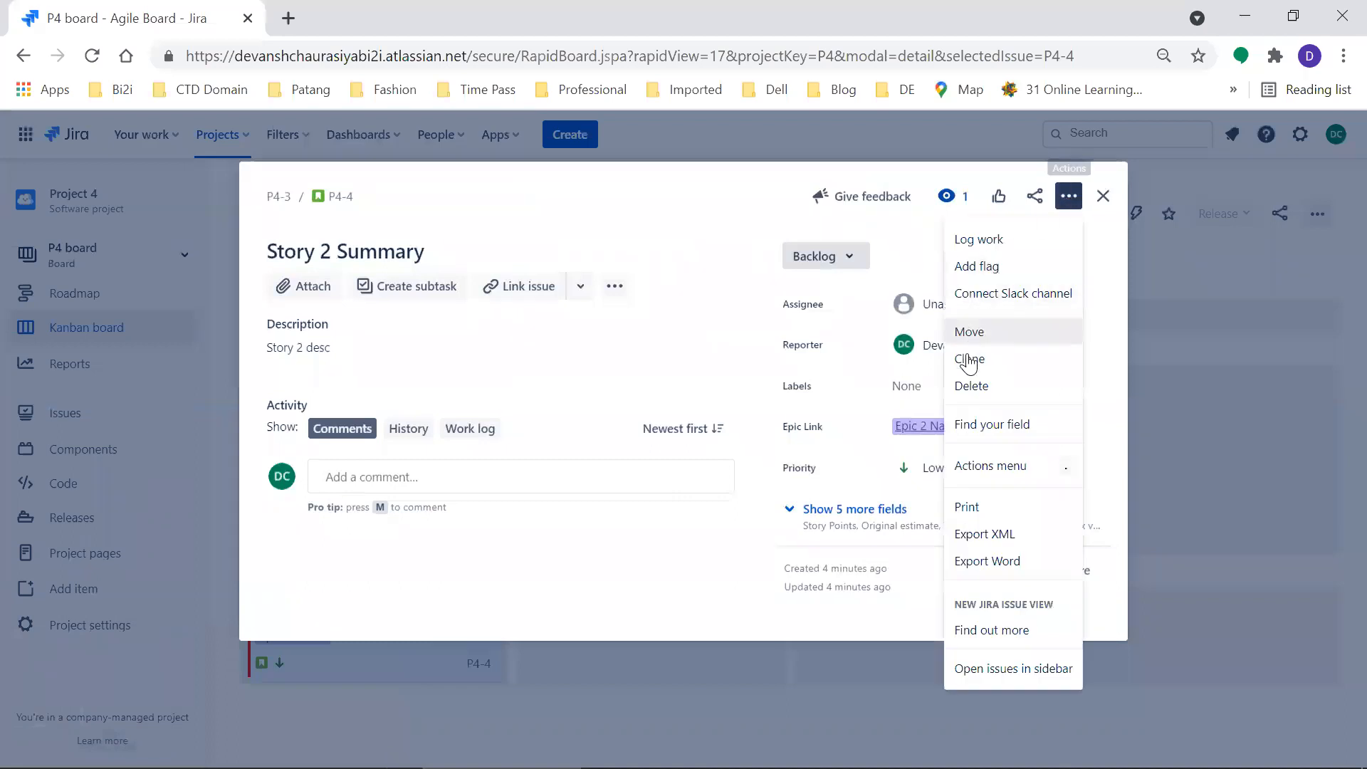
click(965, 385)
click(734, 339)
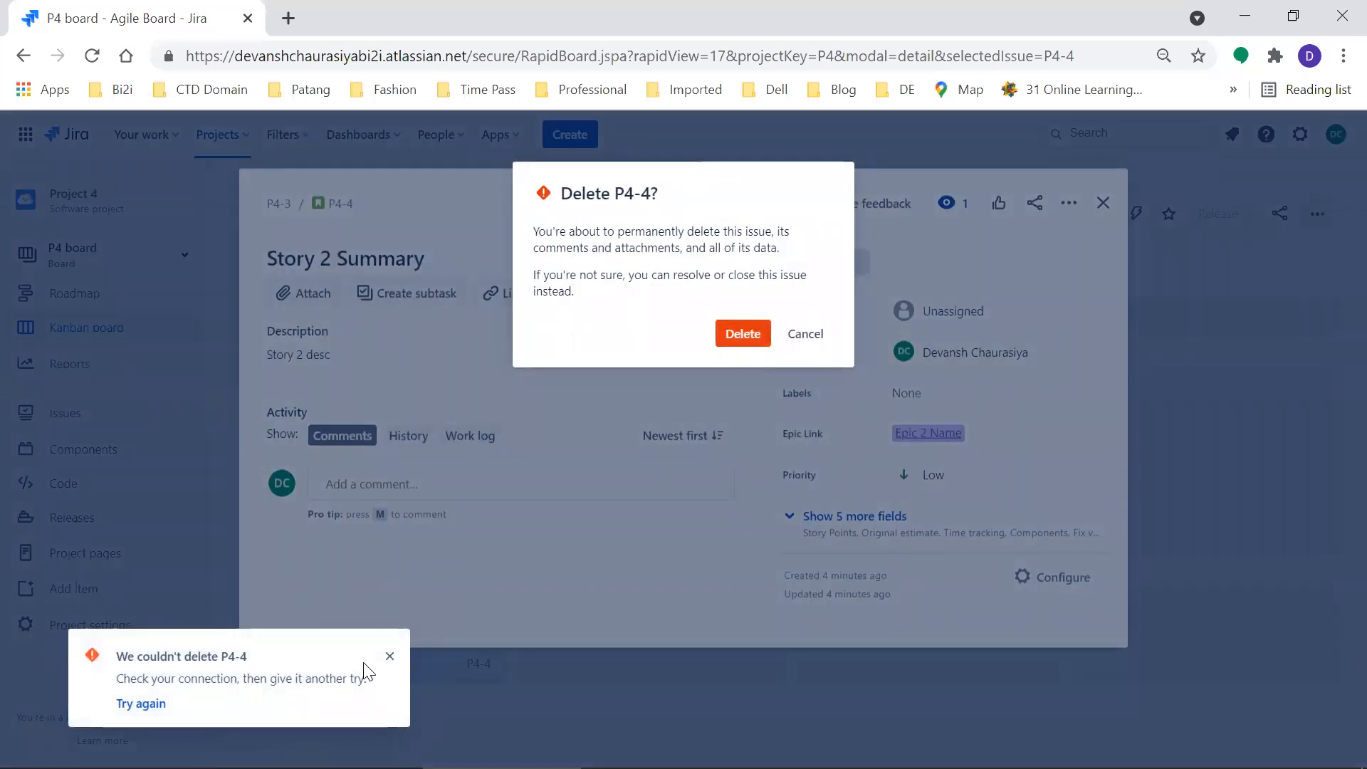
click(805, 335)
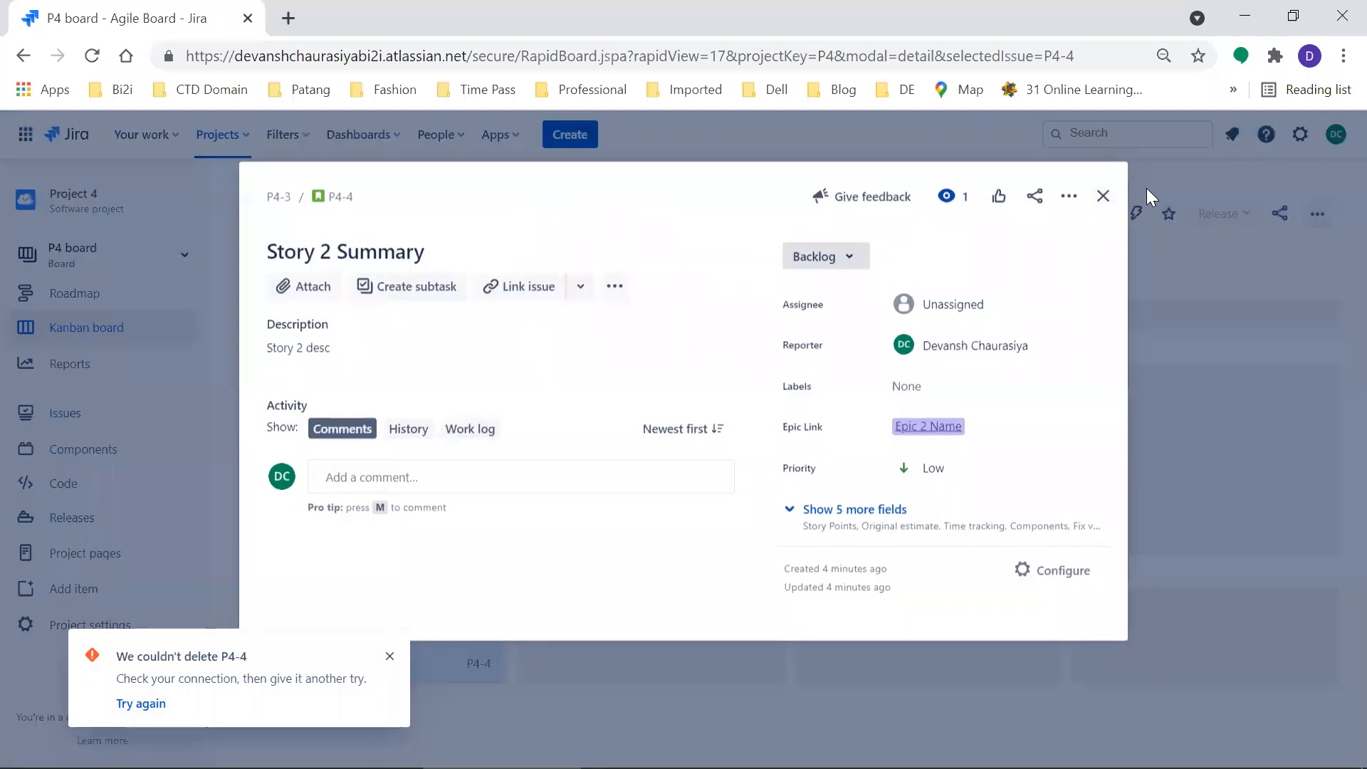
click(1103, 199)
View the details of "Story 3 Summary" (P4-5), close them and dismiss the deletion notification.
click(356, 516)
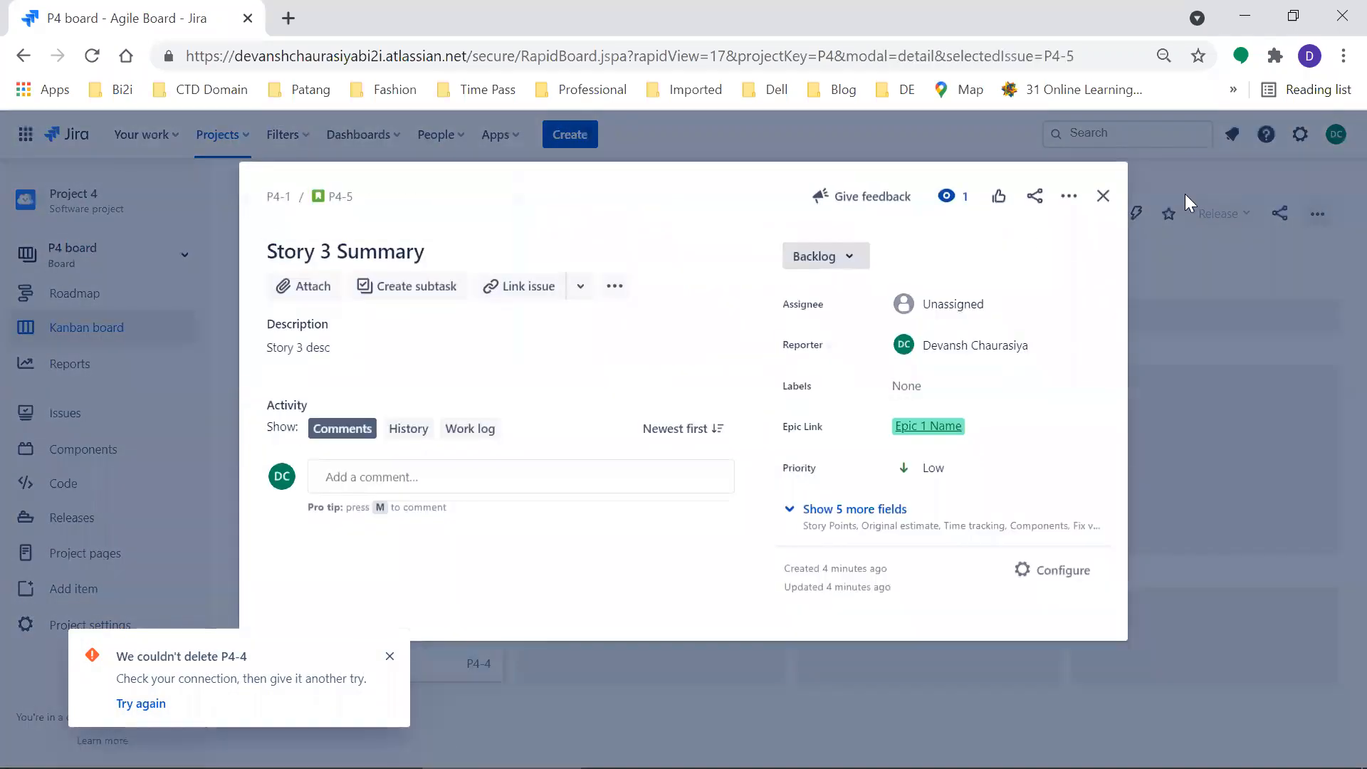
click(1103, 198)
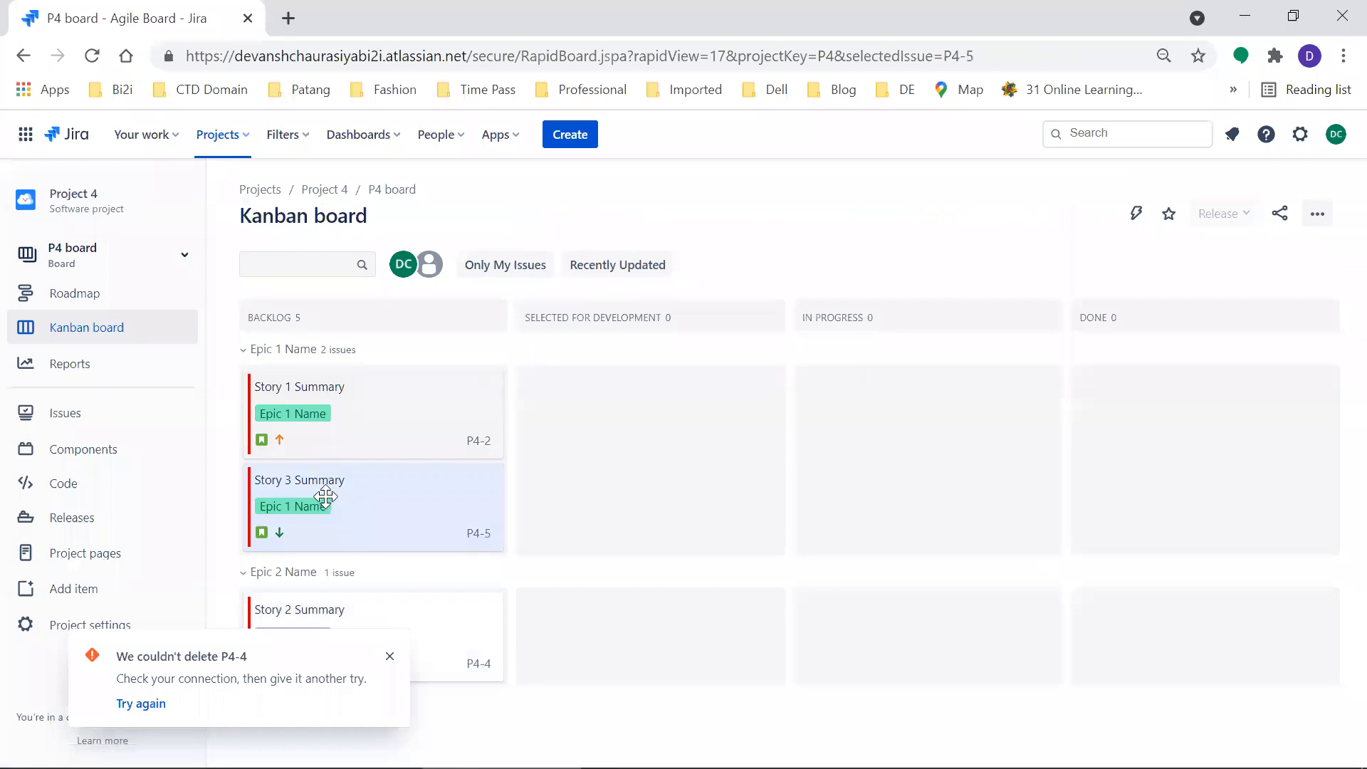
click(390, 655)
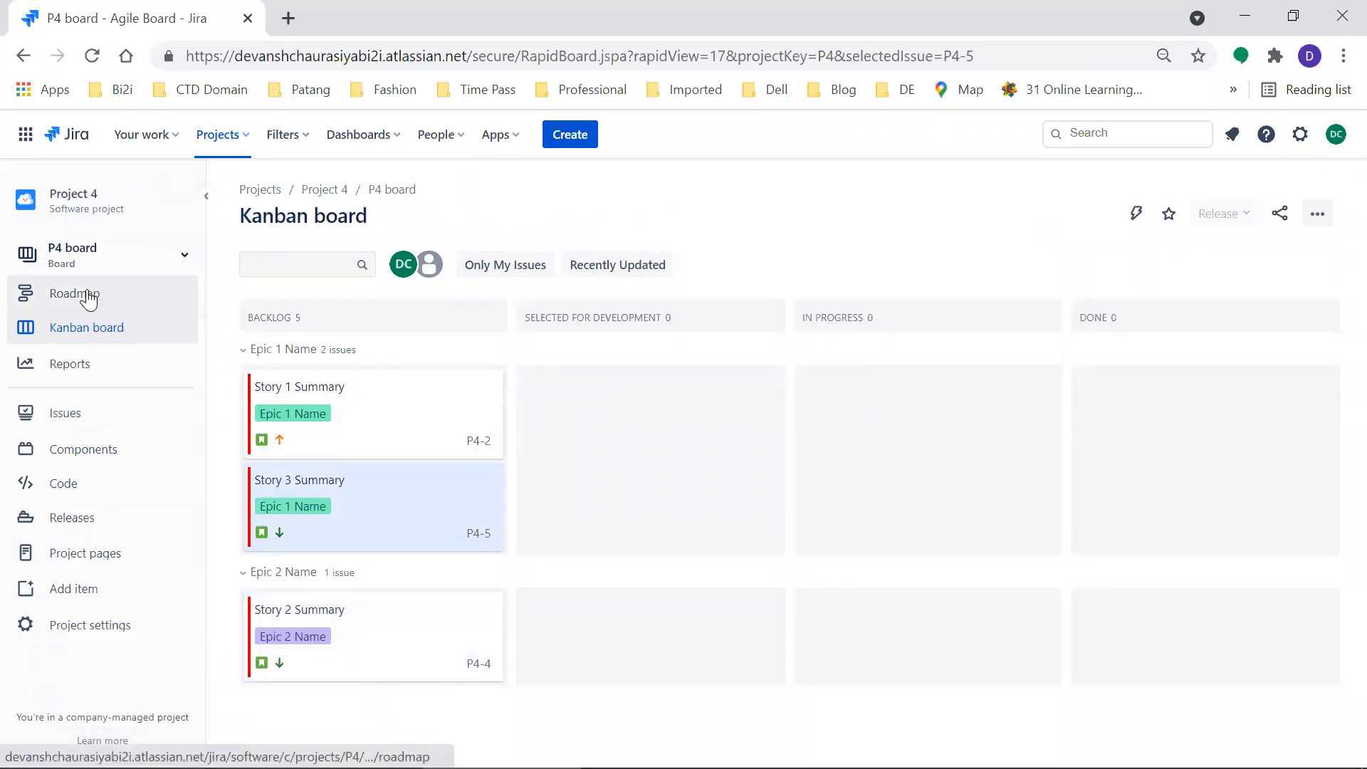
Check the issue counts in the board's column settings and return to the board.
click(1317, 213)
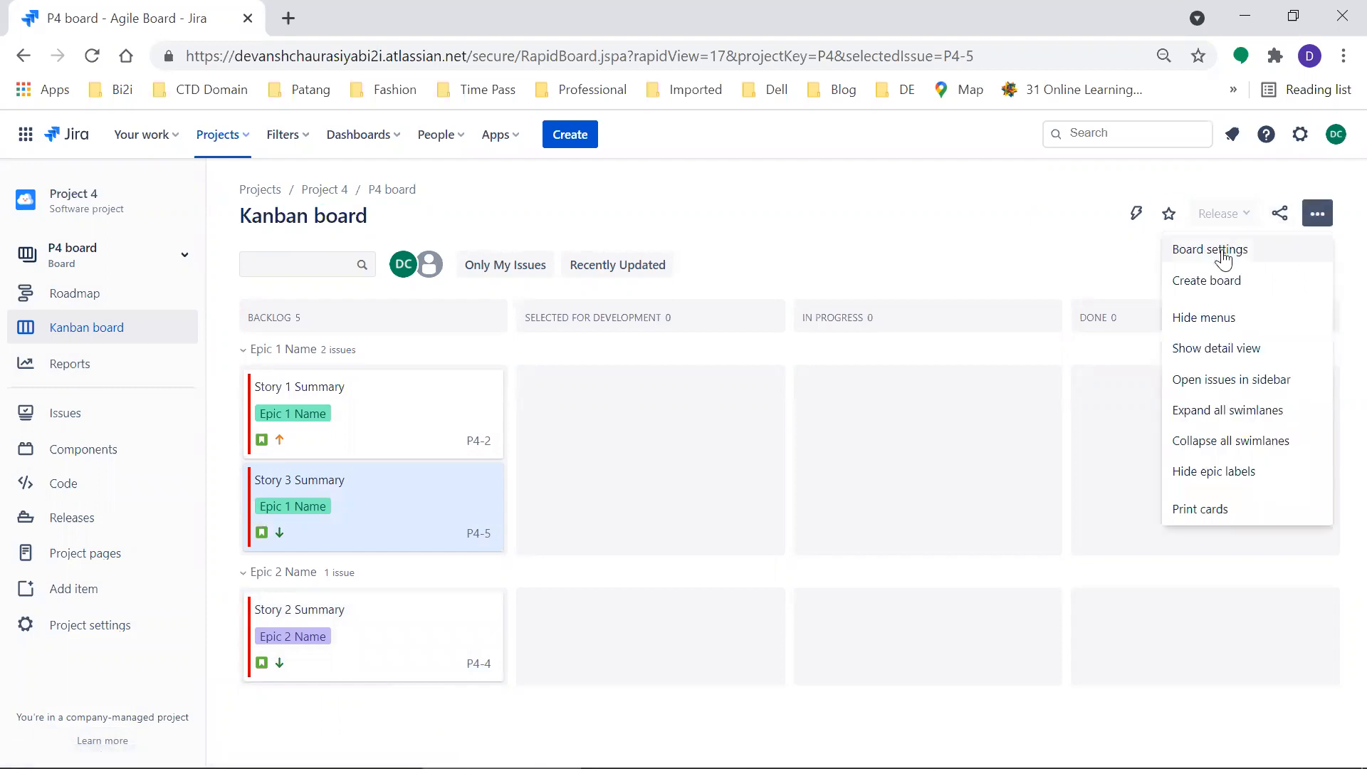
click(1211, 253)
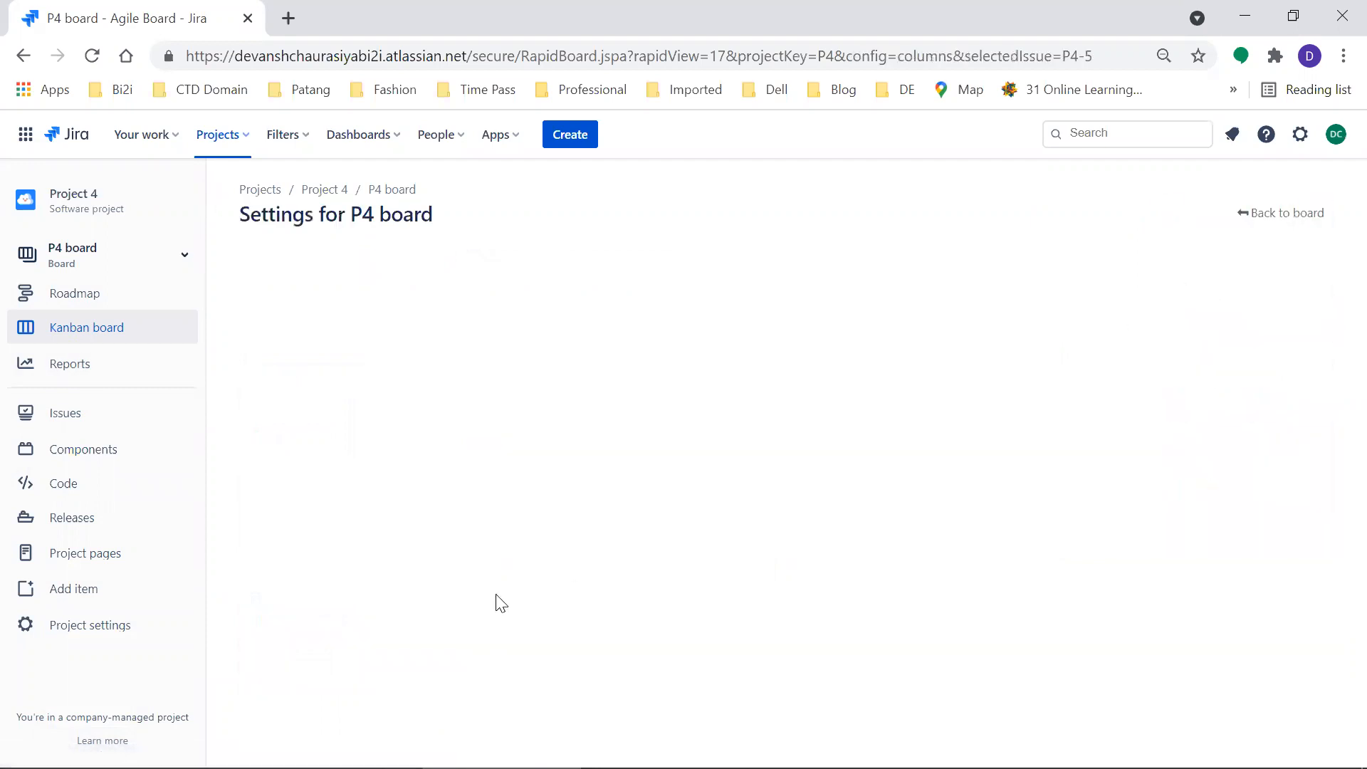
scroll(1336, 399, down, 4)
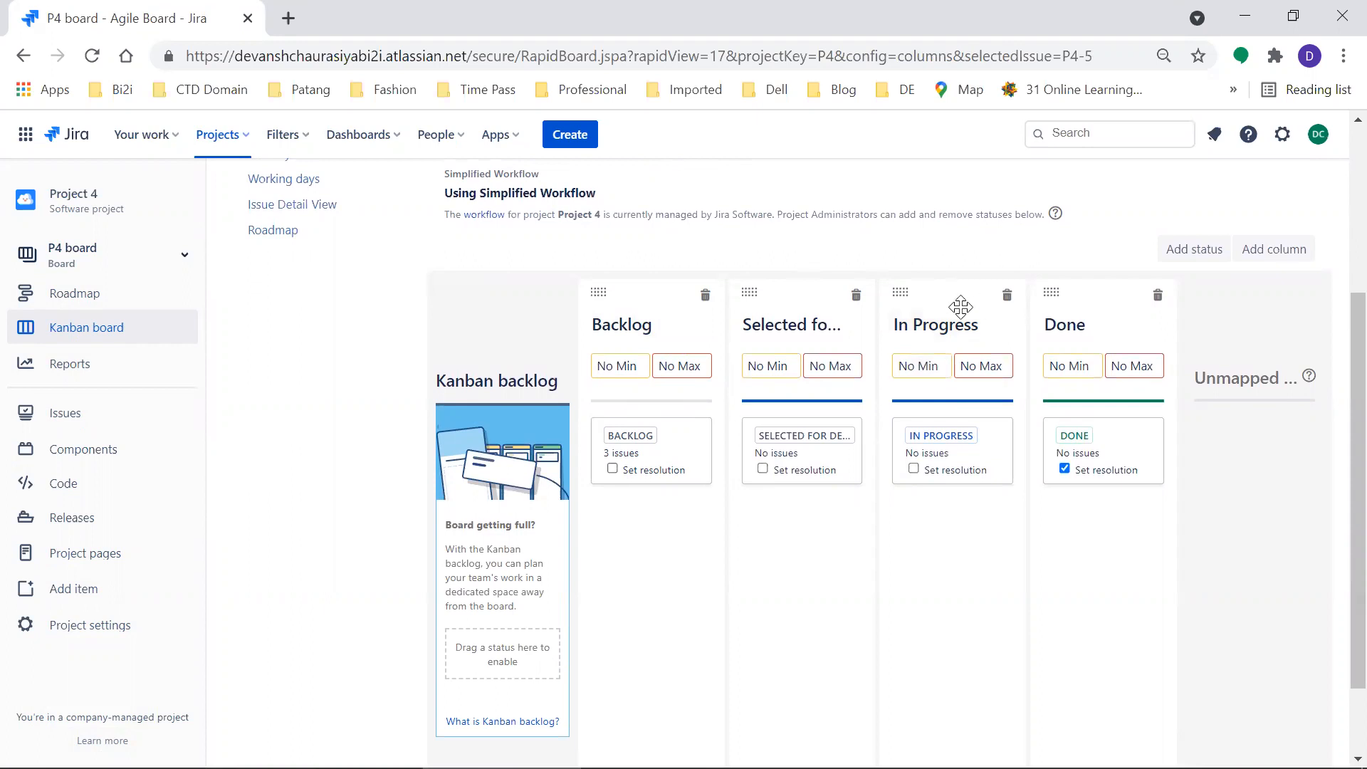
scroll(1333, 336, up, 4)
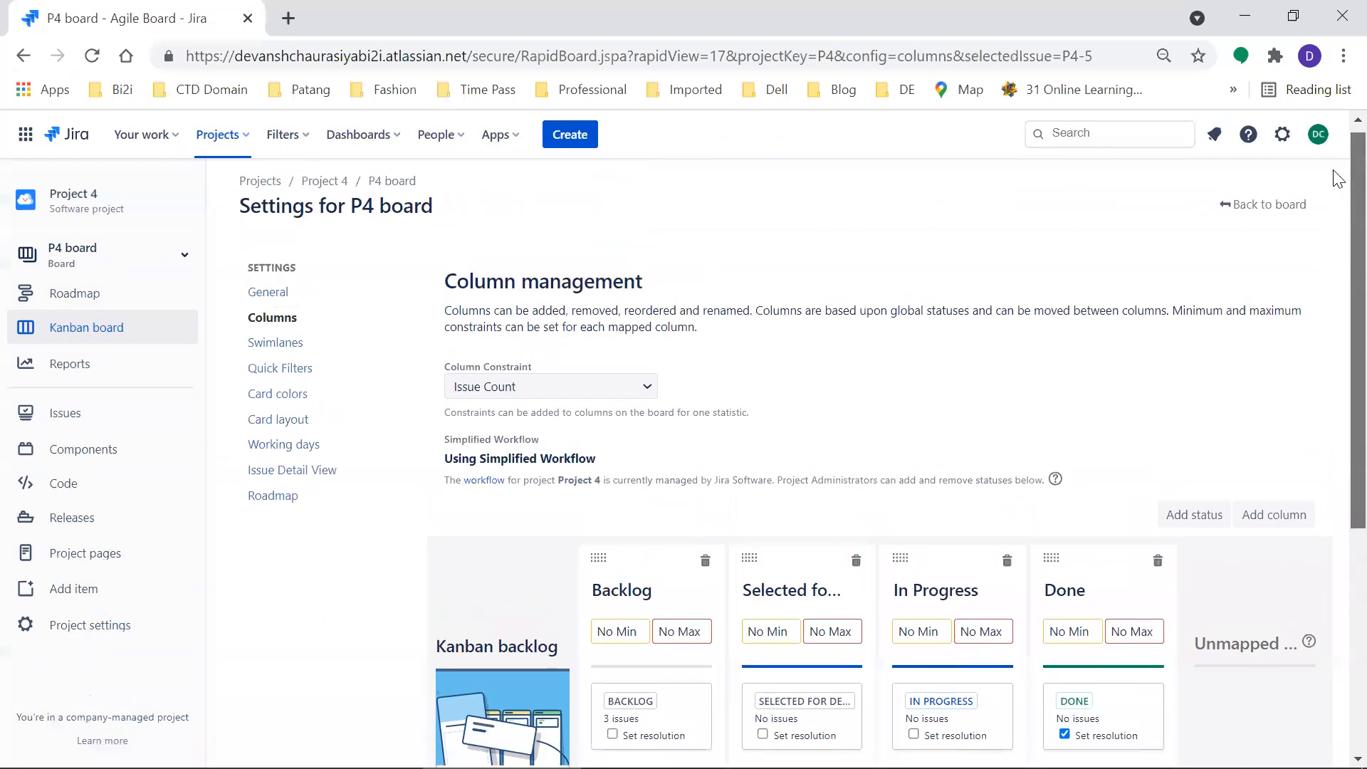
click(1264, 213)
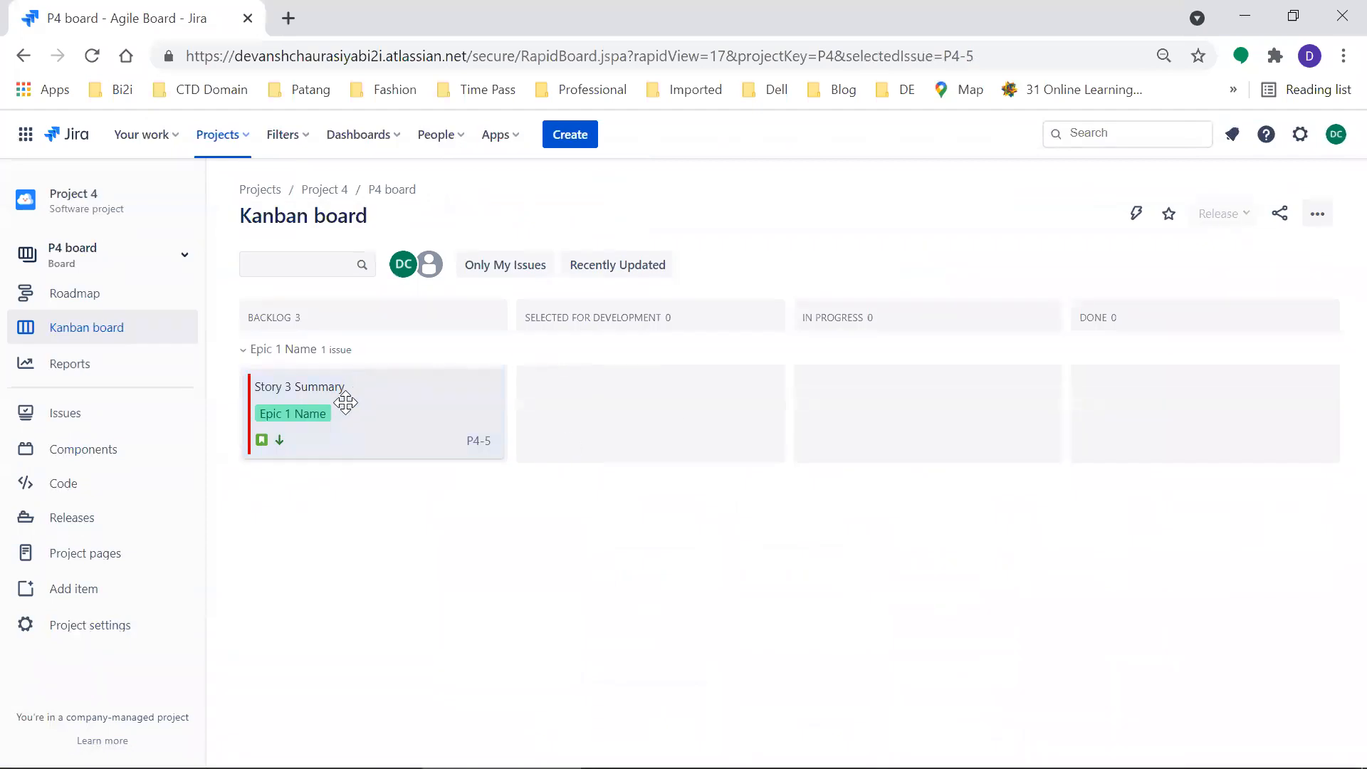
Delete the remaining story "Story 3 Summary" (P4-5) and reload the Kanban board.
click(345, 402)
click(1068, 196)
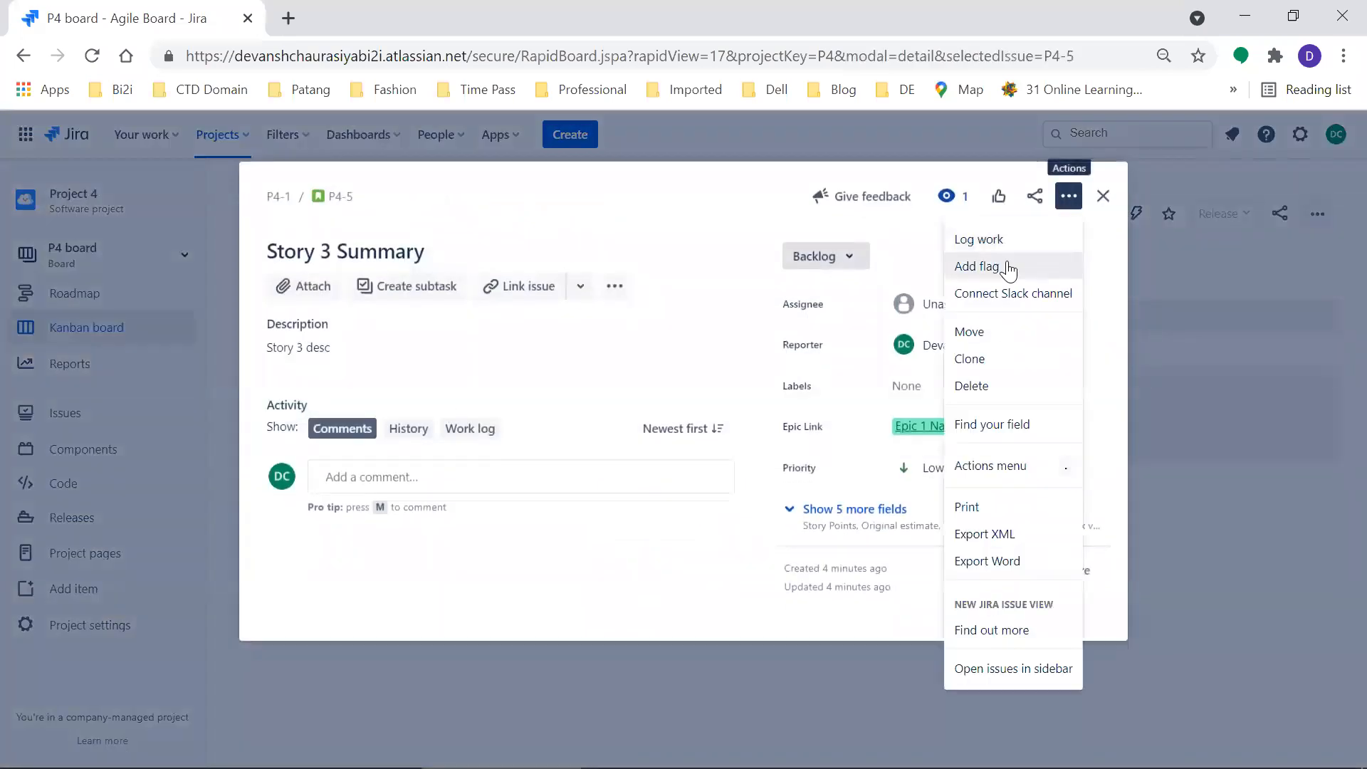
click(971, 385)
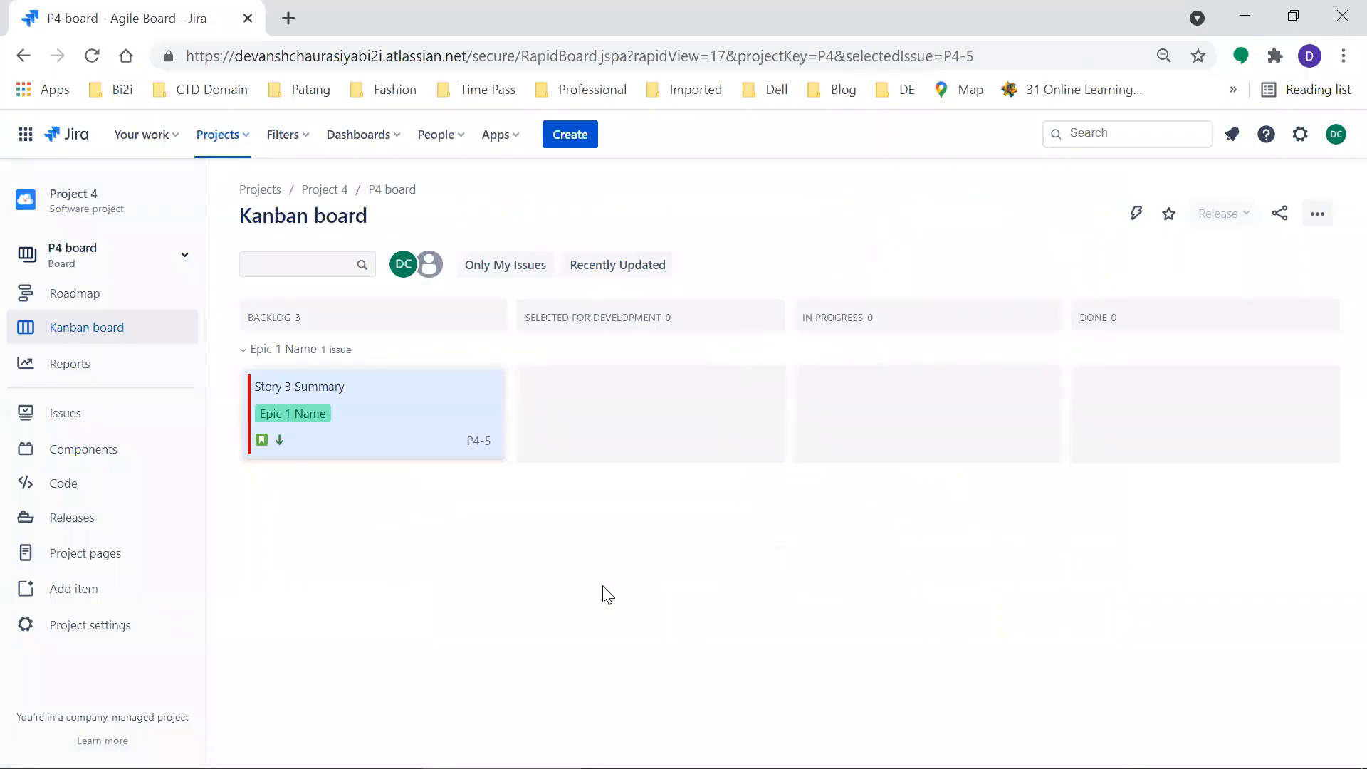
click(92, 56)
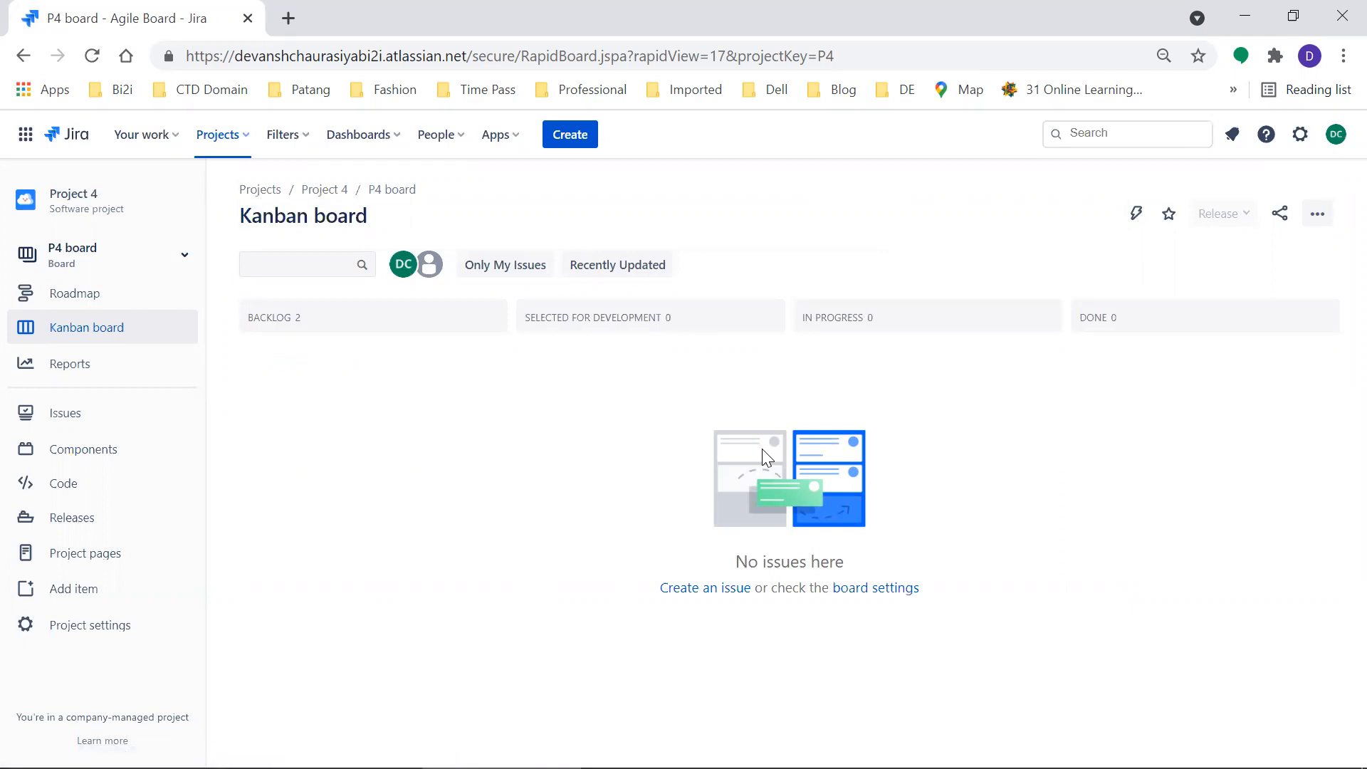
With the stories deleted, try moving the Backlog column into the Kanban backlog in the column settings, and return to the board.
click(1316, 226)
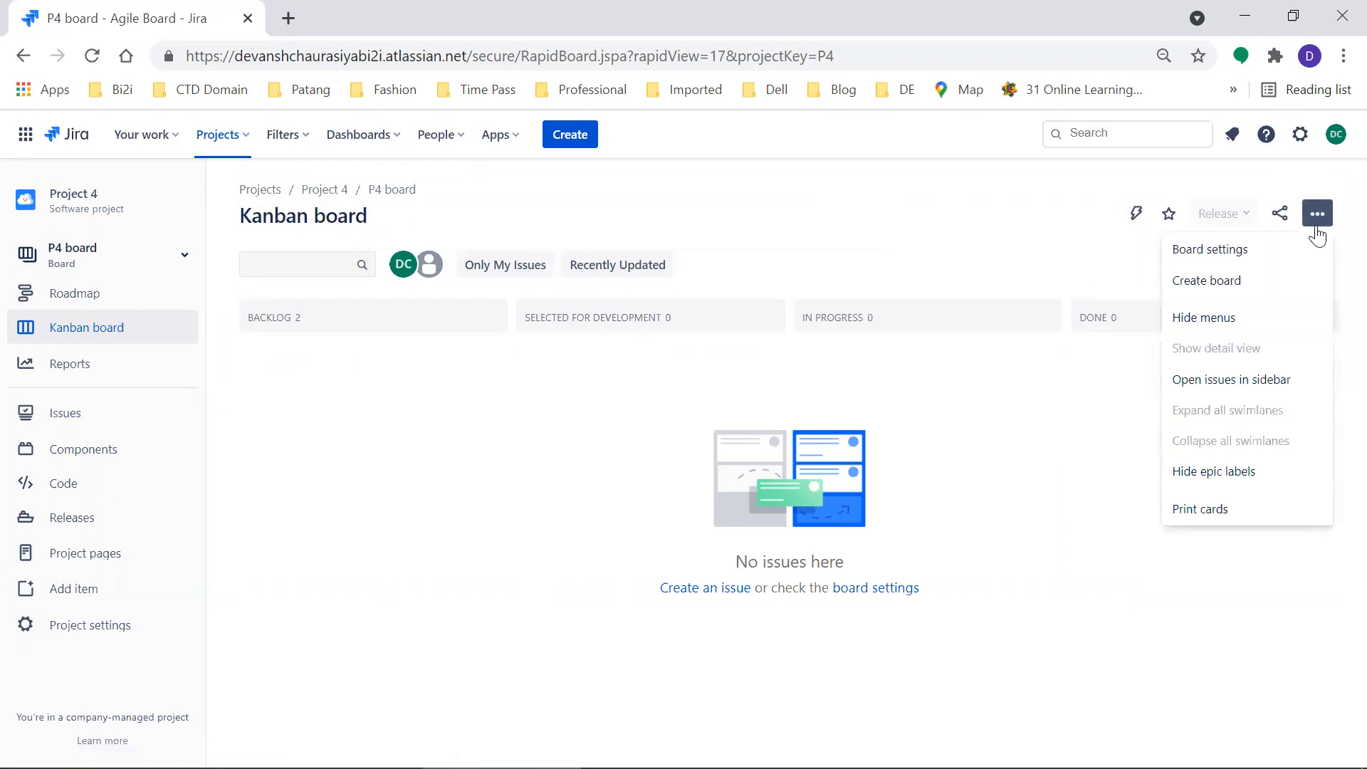
click(1238, 252)
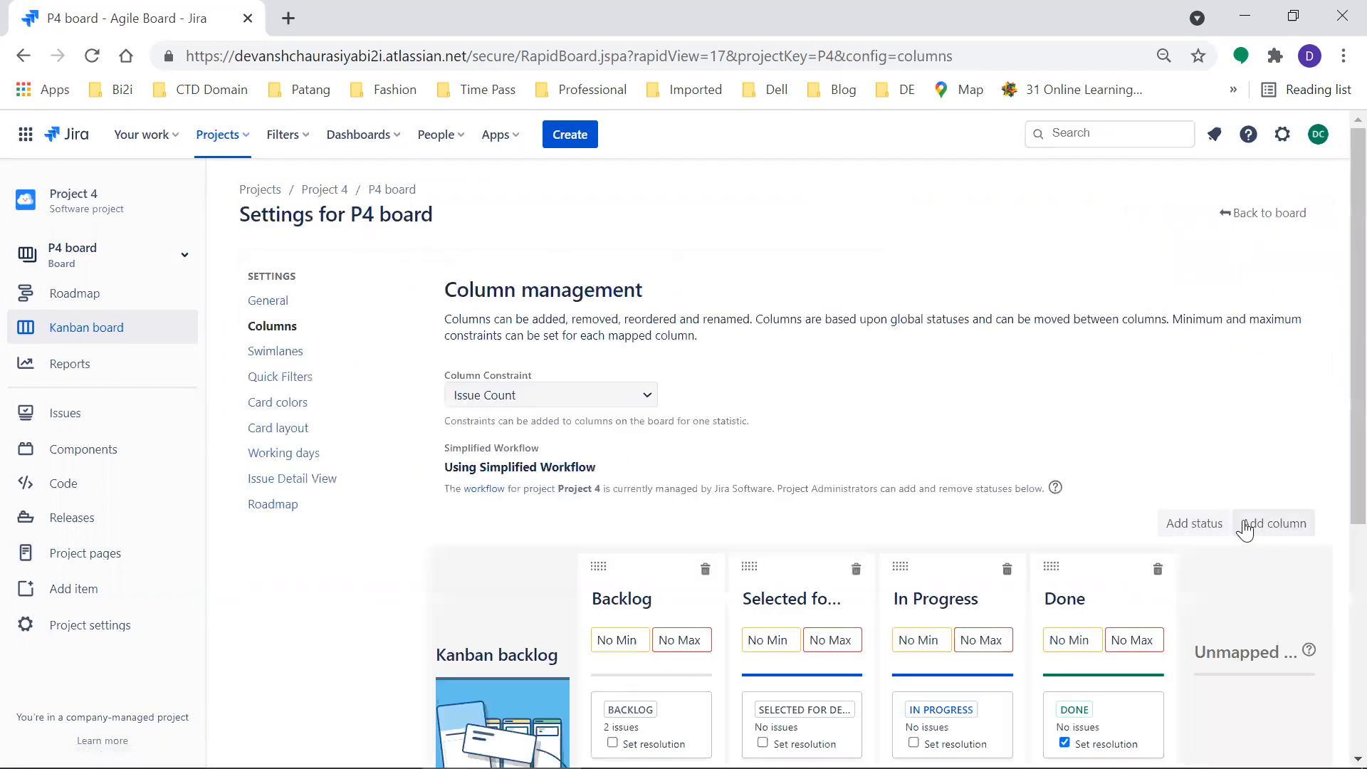
scroll(1333, 534, down, 5)
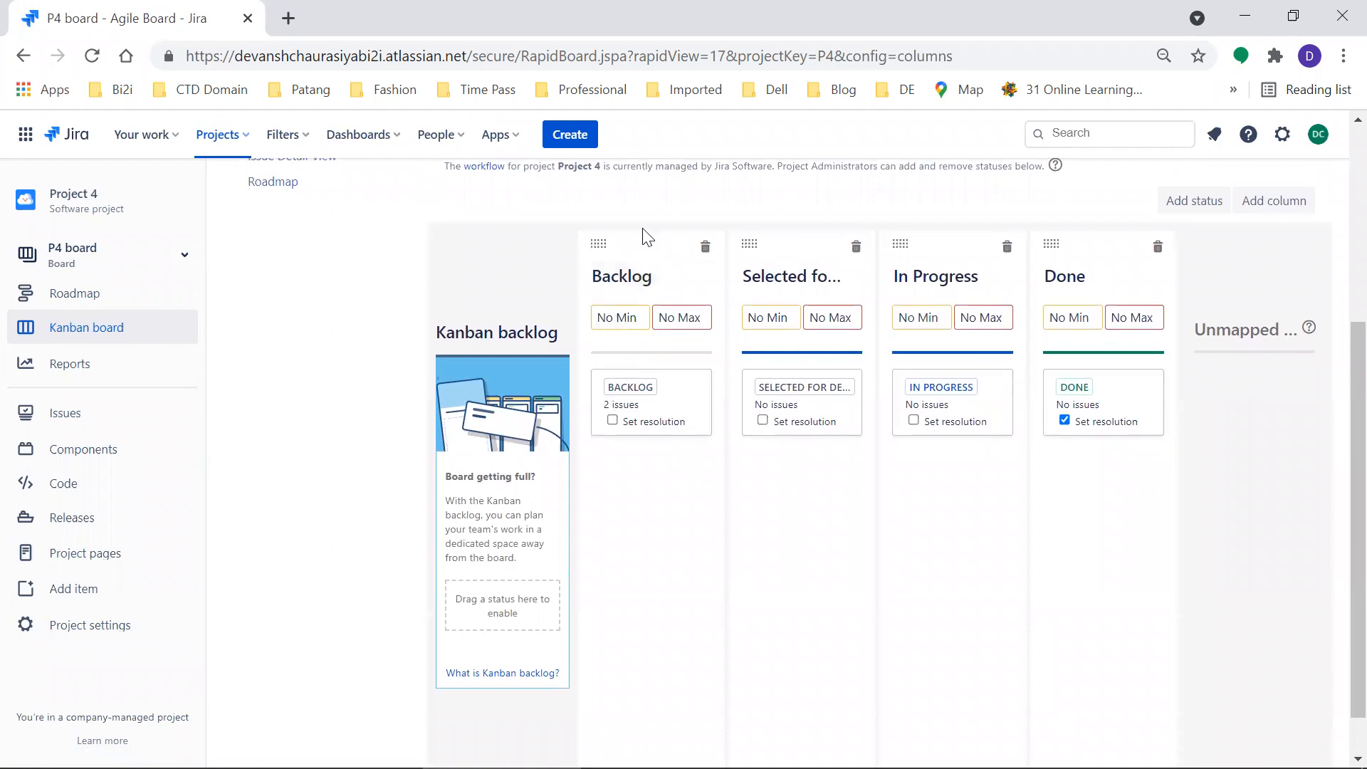
drag(642, 244, 486, 442)
scroll(1338, 168, up, 1)
scroll(1338, 168, up, 3)
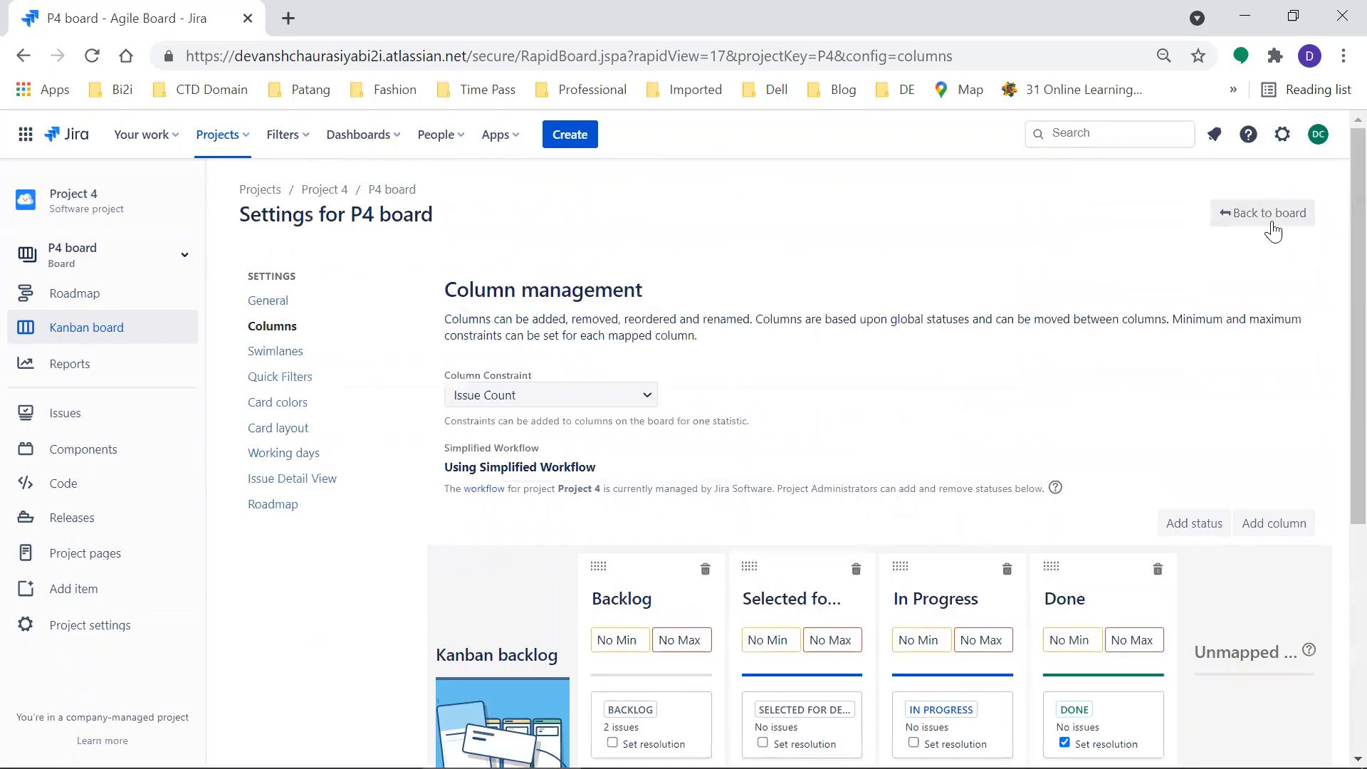
click(1273, 214)
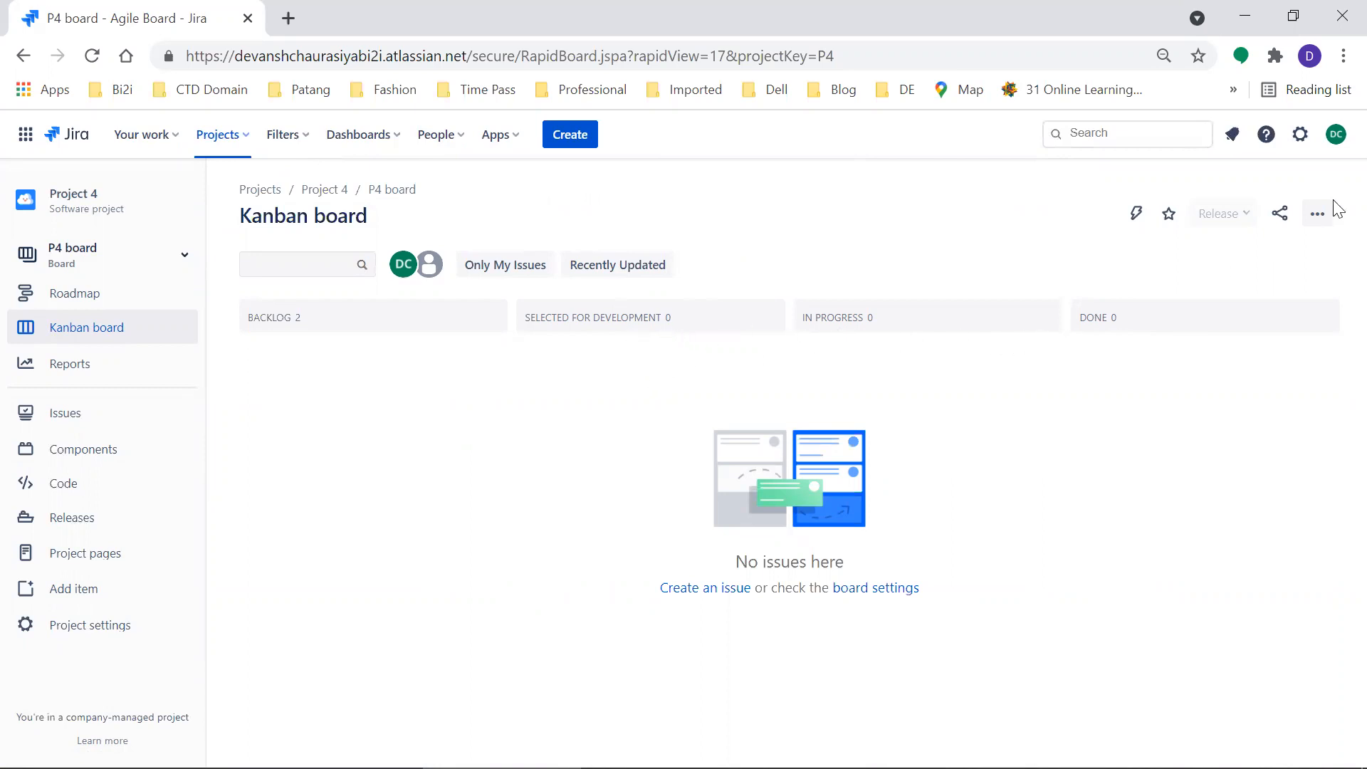
Rename the "Selected for Development" column to "To Do" in the board's column settings and return to the board.
click(1317, 215)
click(1210, 250)
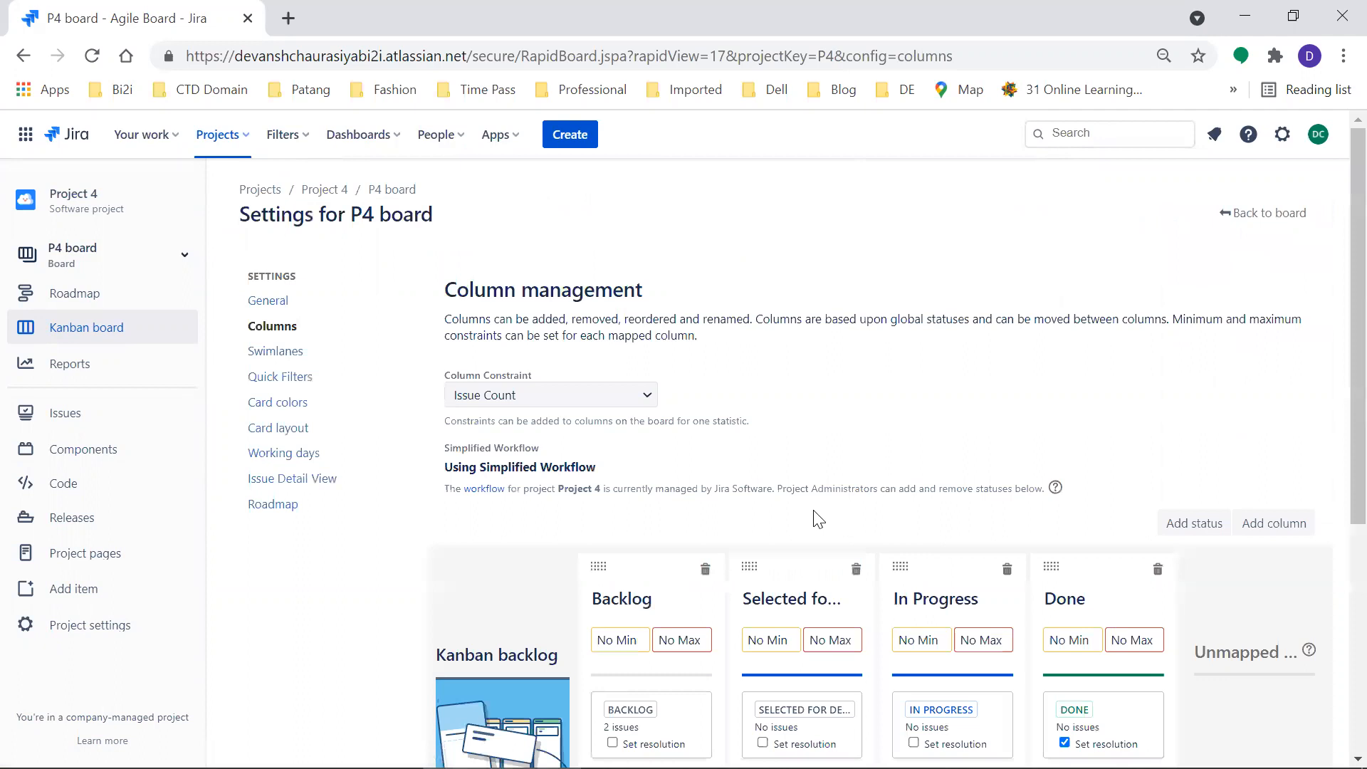
drag(1356, 393, 1338, 544)
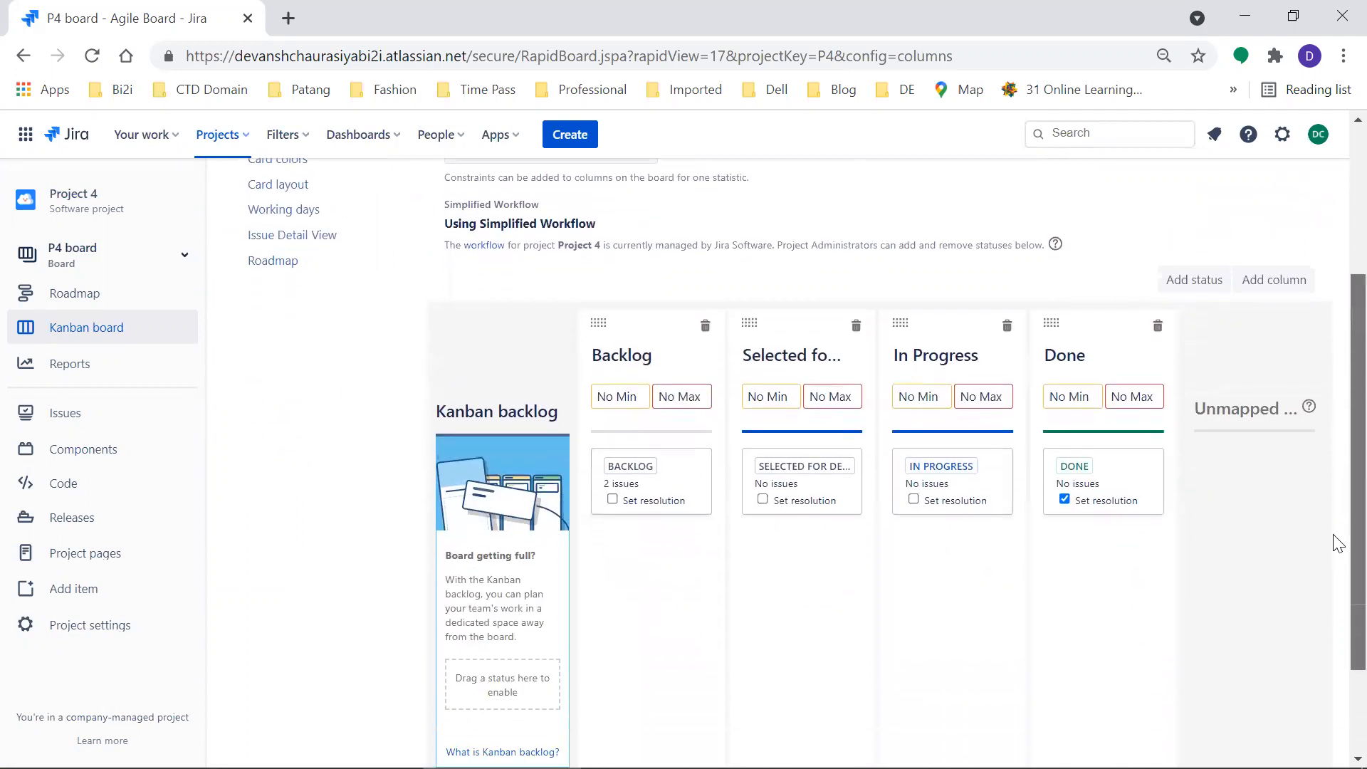
click(808, 354)
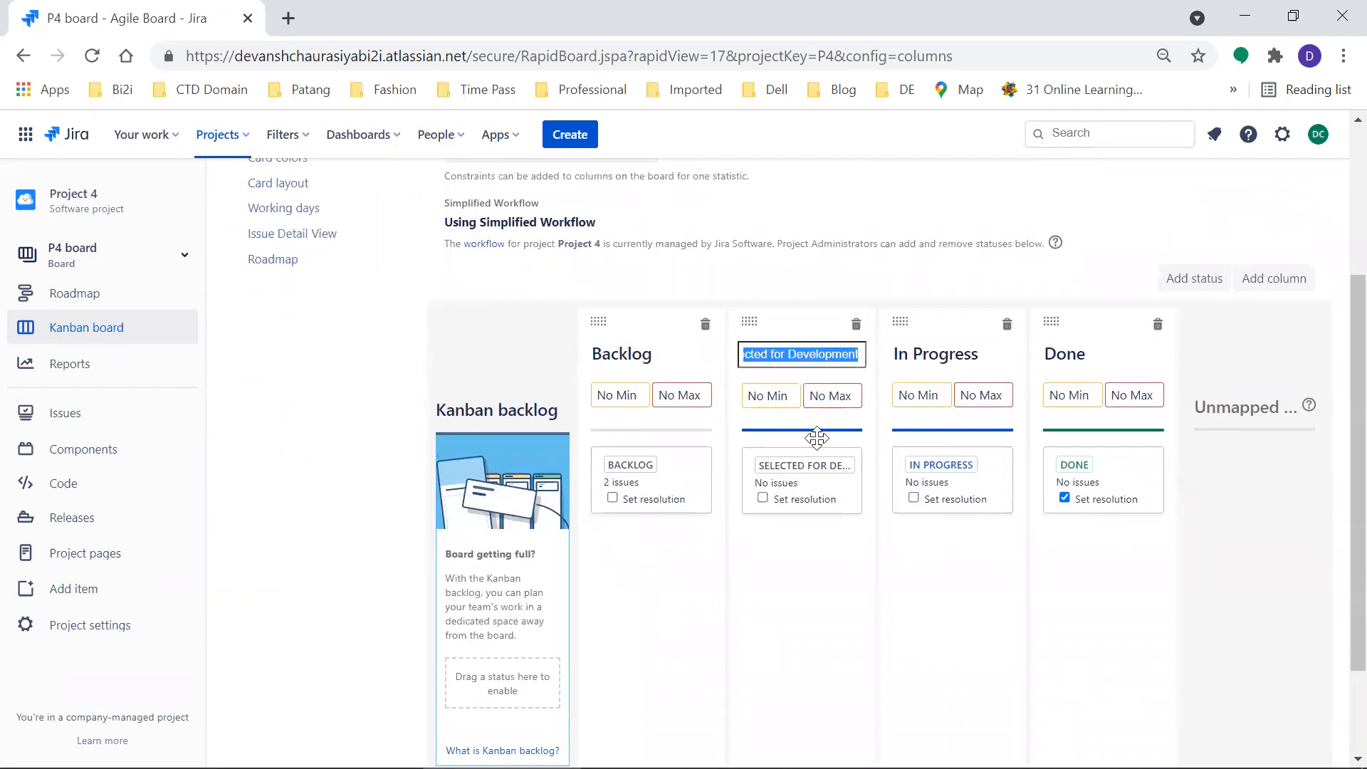
text(To Do)
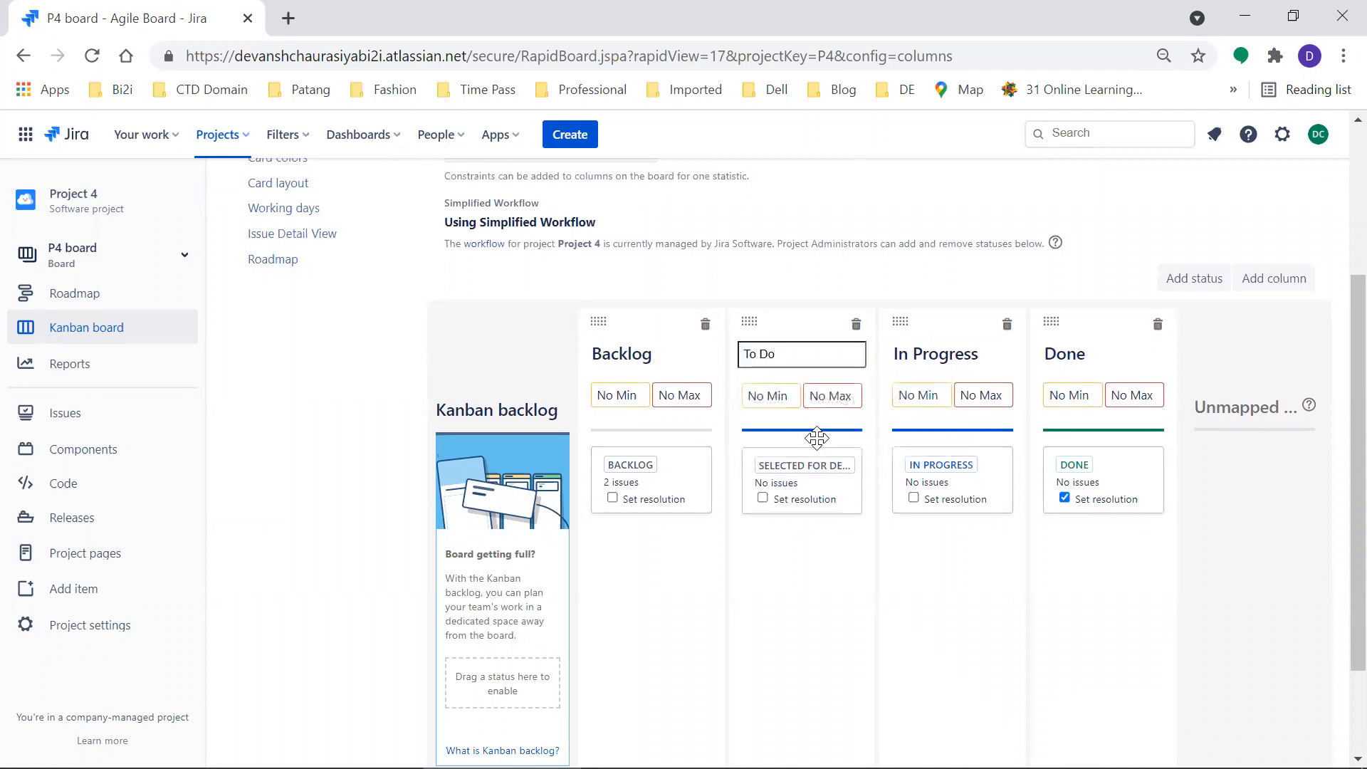
click(1177, 214)
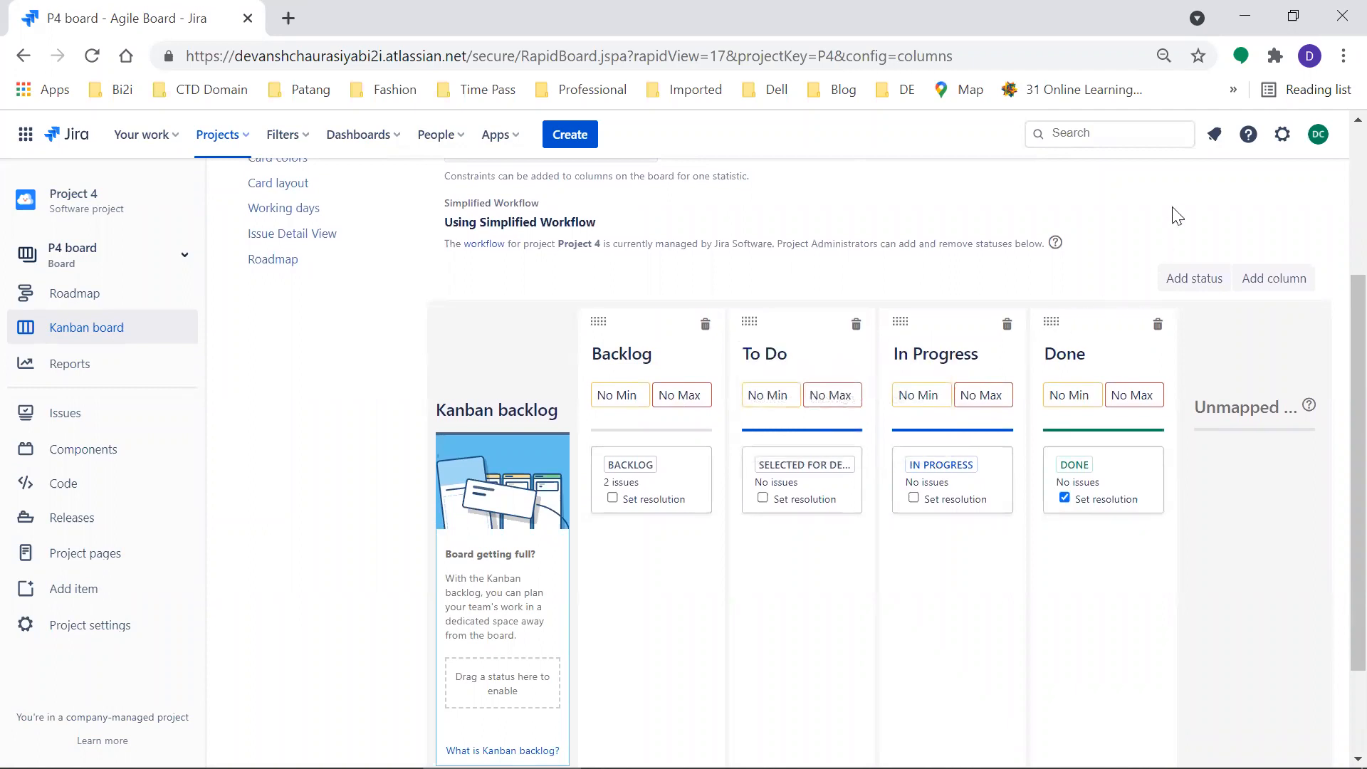
scroll(1331, 335, up, 3)
click(1267, 214)
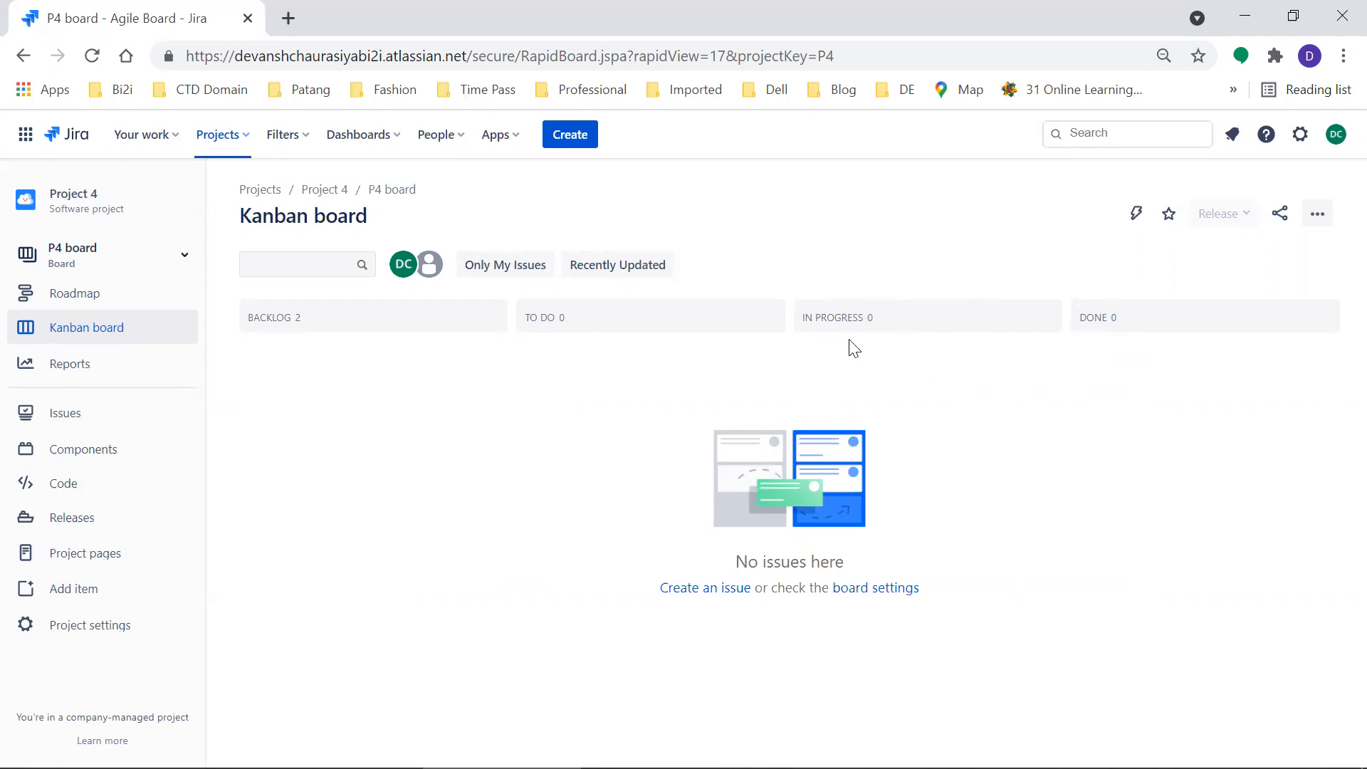
In the board's column settings, move the In Progress column after Done and delete it, and return to the board.
click(1318, 213)
click(1212, 250)
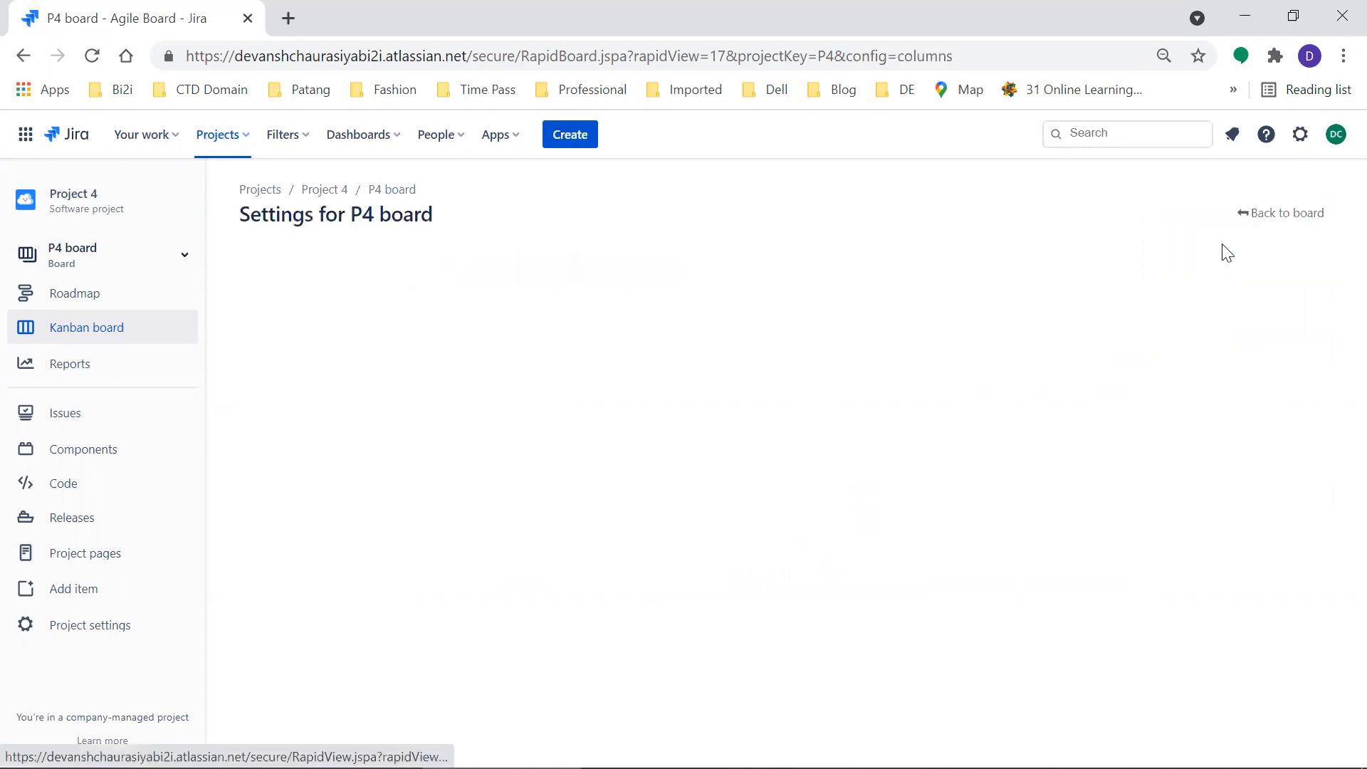
scroll(1334, 398, down, 5)
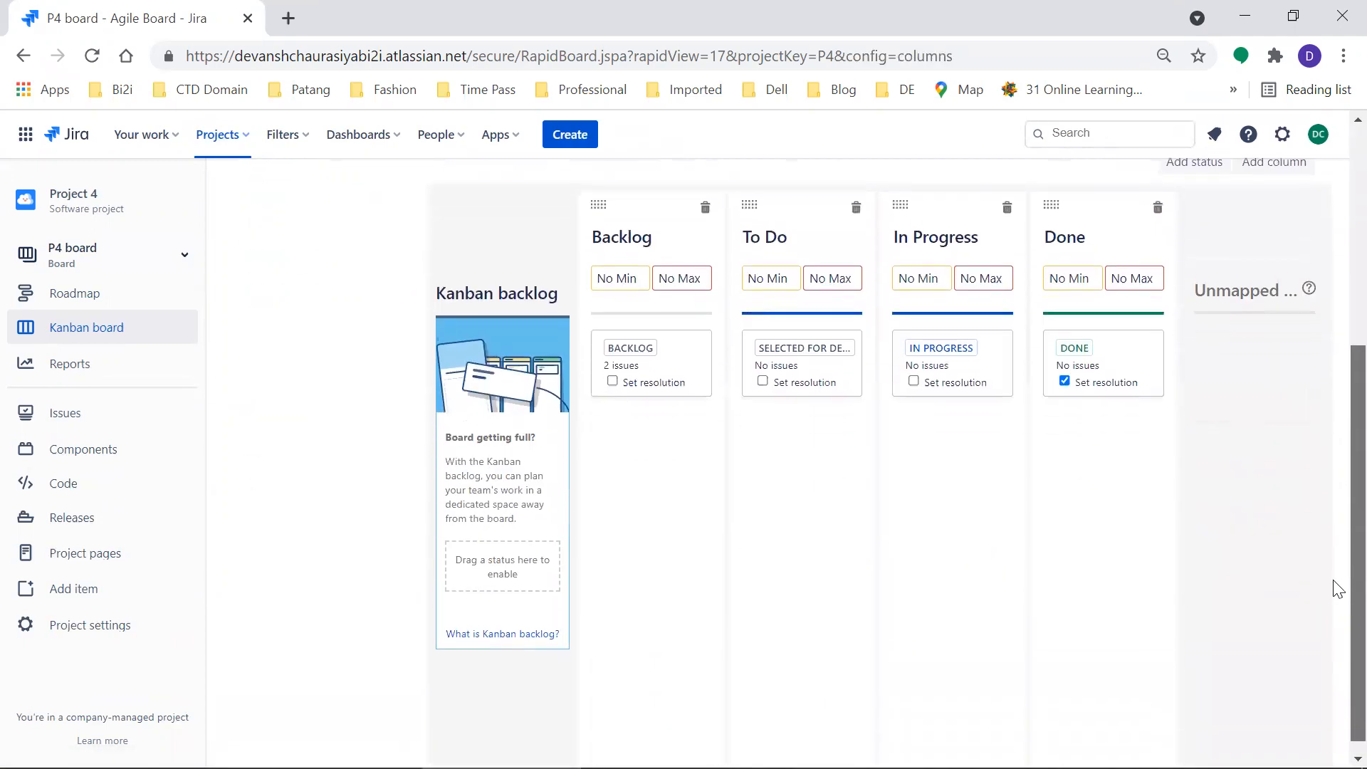
drag(937, 206, 1256, 254)
drag(1104, 205, 1272, 349)
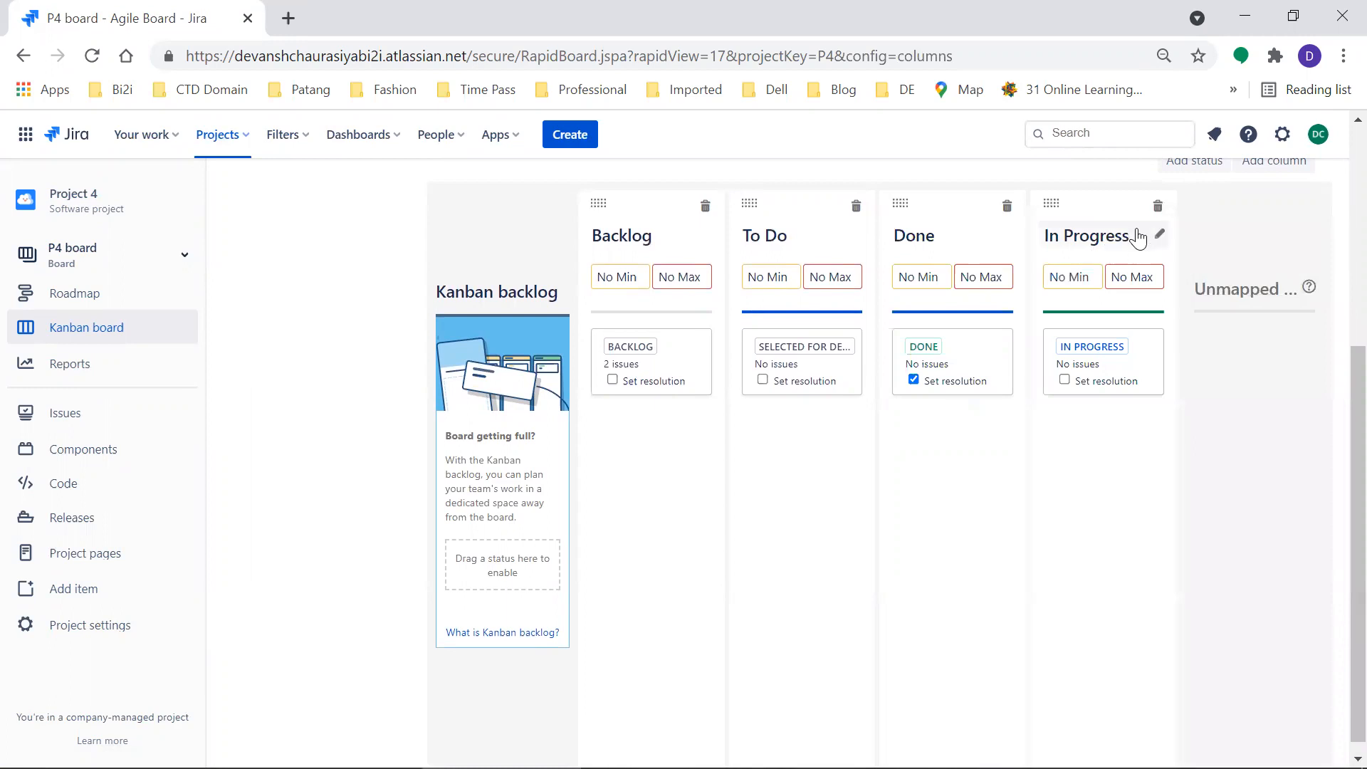
click(1156, 207)
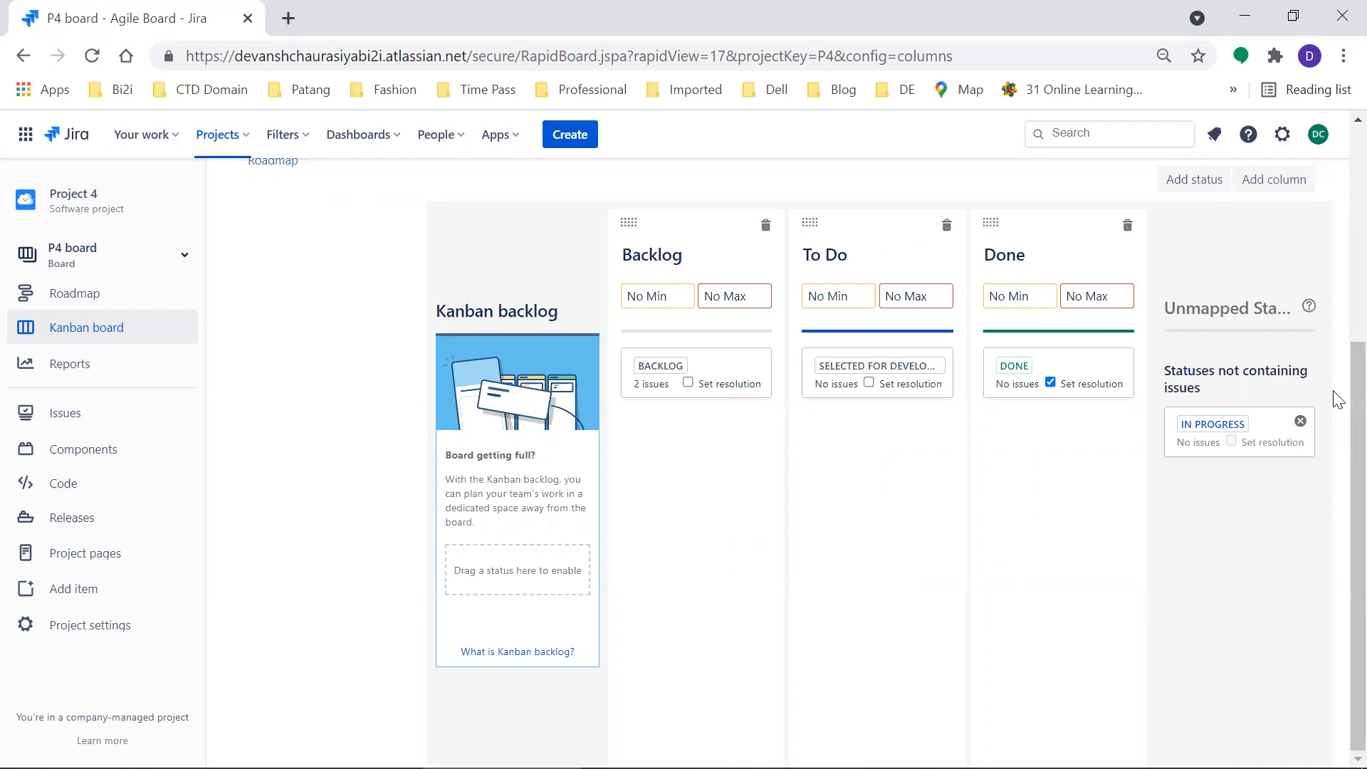
scroll(1338, 399, up, 5)
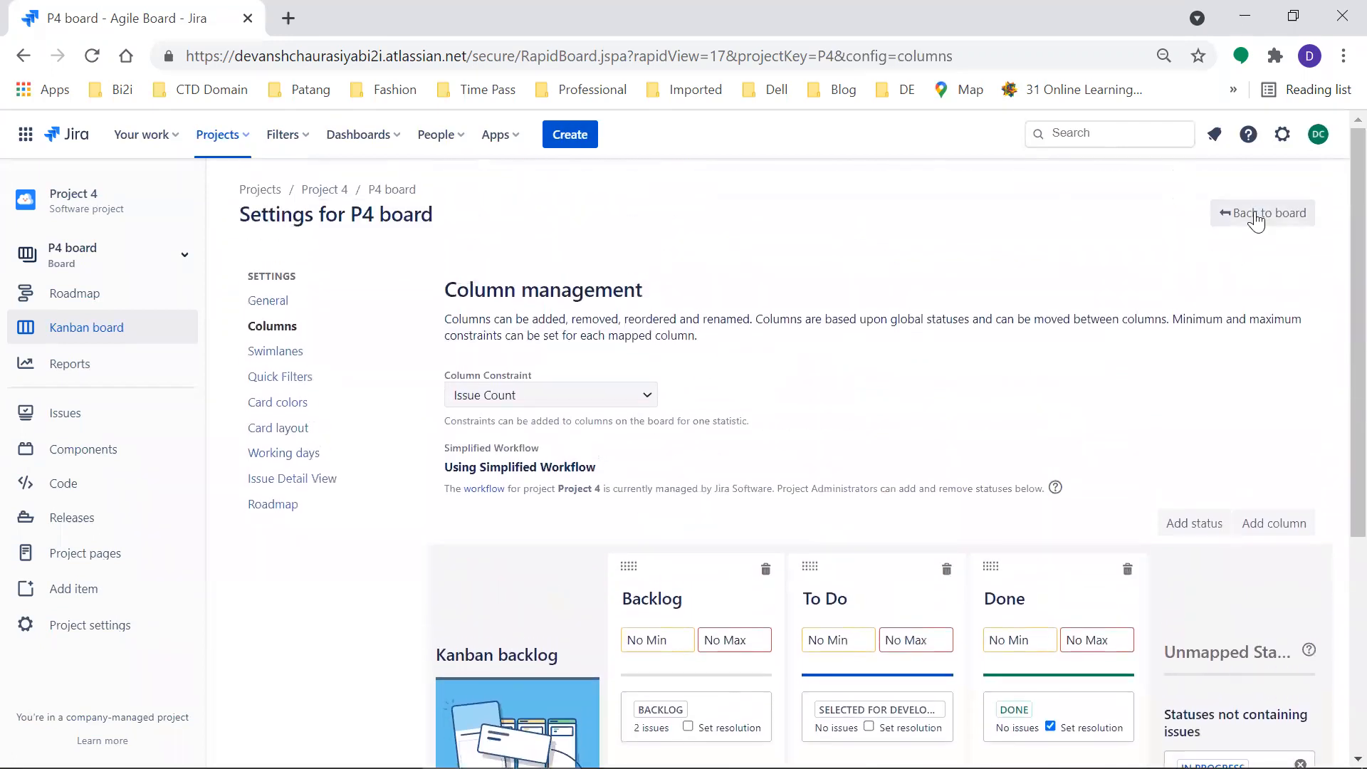
click(1256, 218)
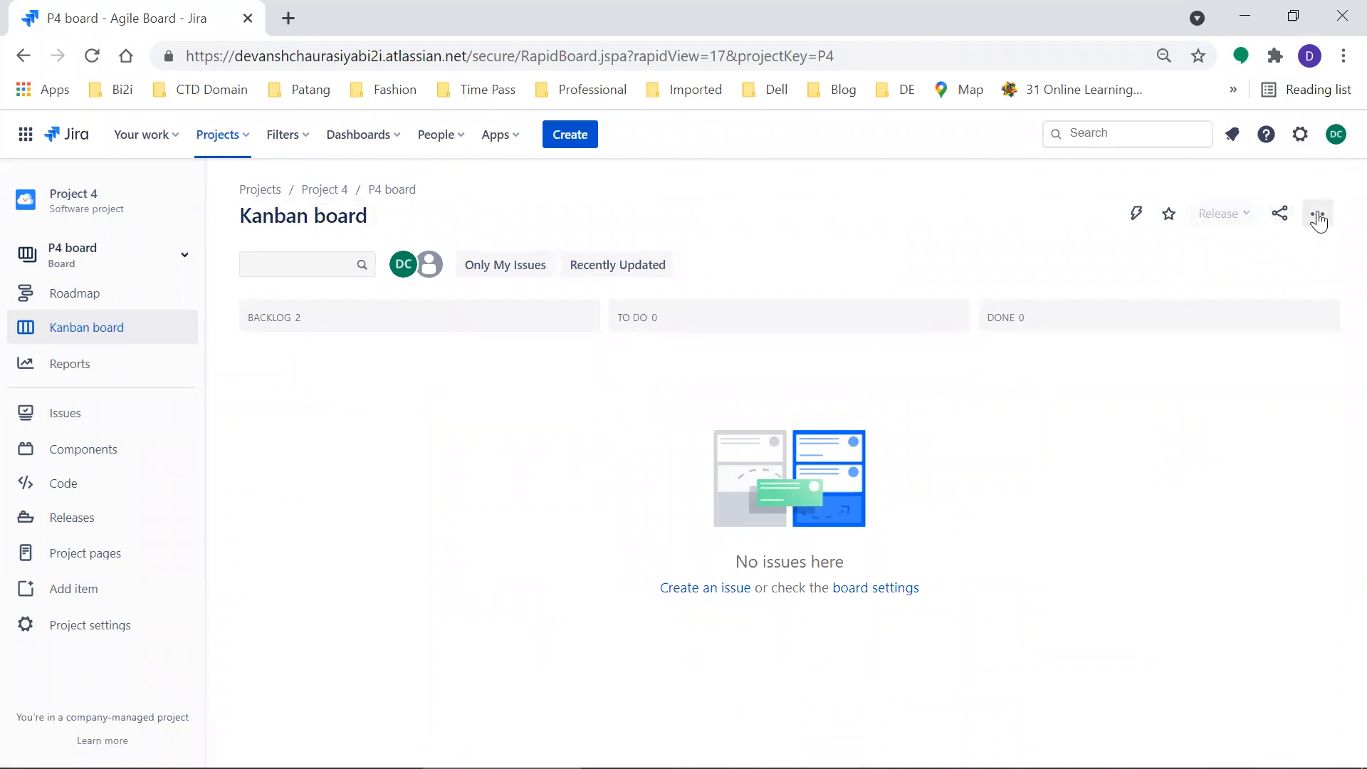
Delete the Backlog column in the board's column settings, review the unmapped statuses, and return to the board.
click(1317, 214)
click(1212, 250)
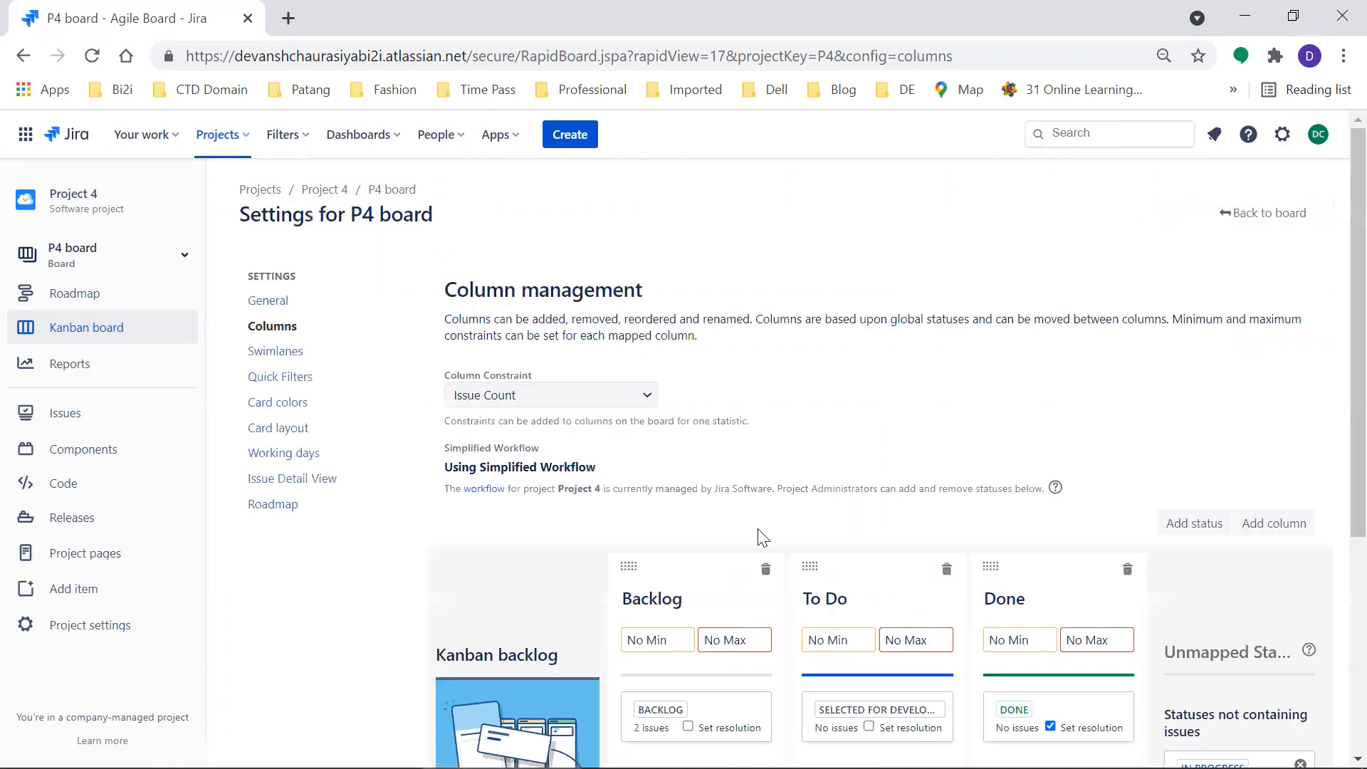
scroll(1337, 364, down, 3)
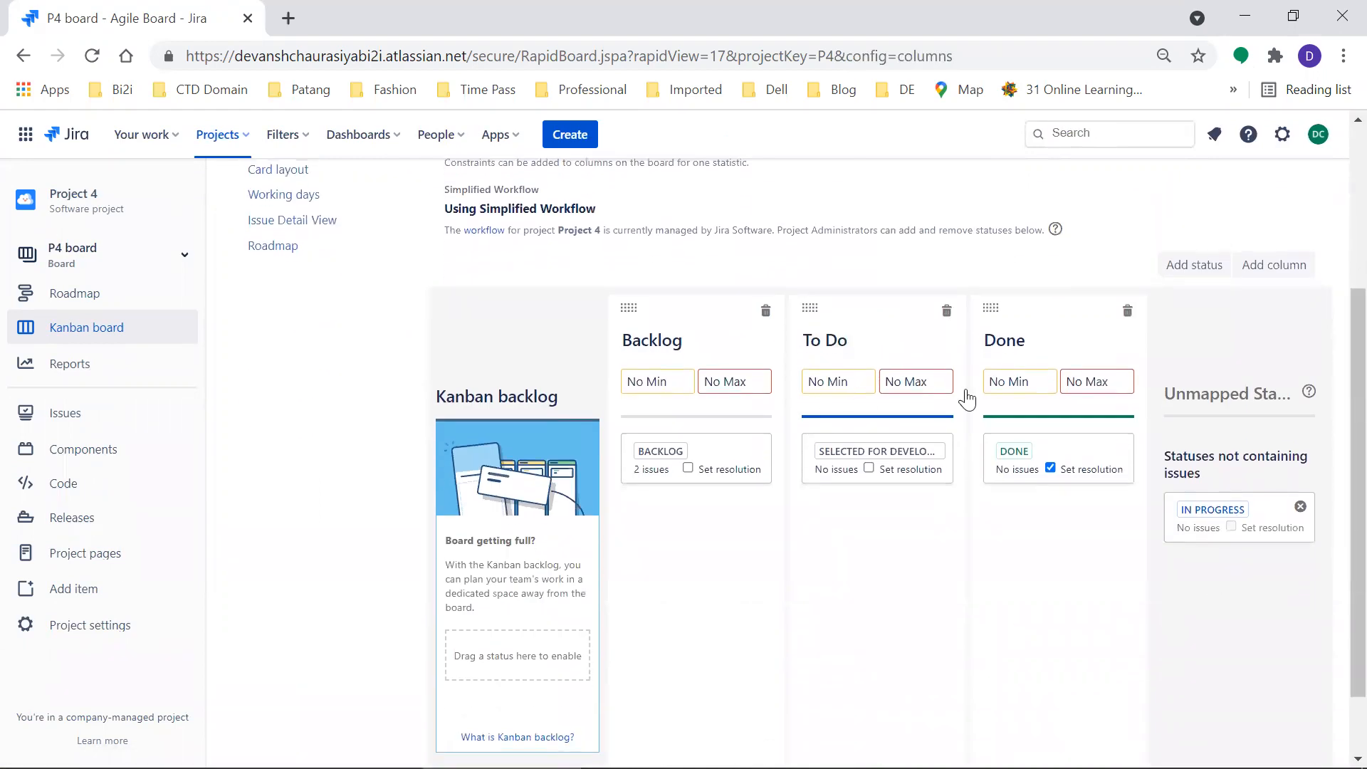
click(765, 311)
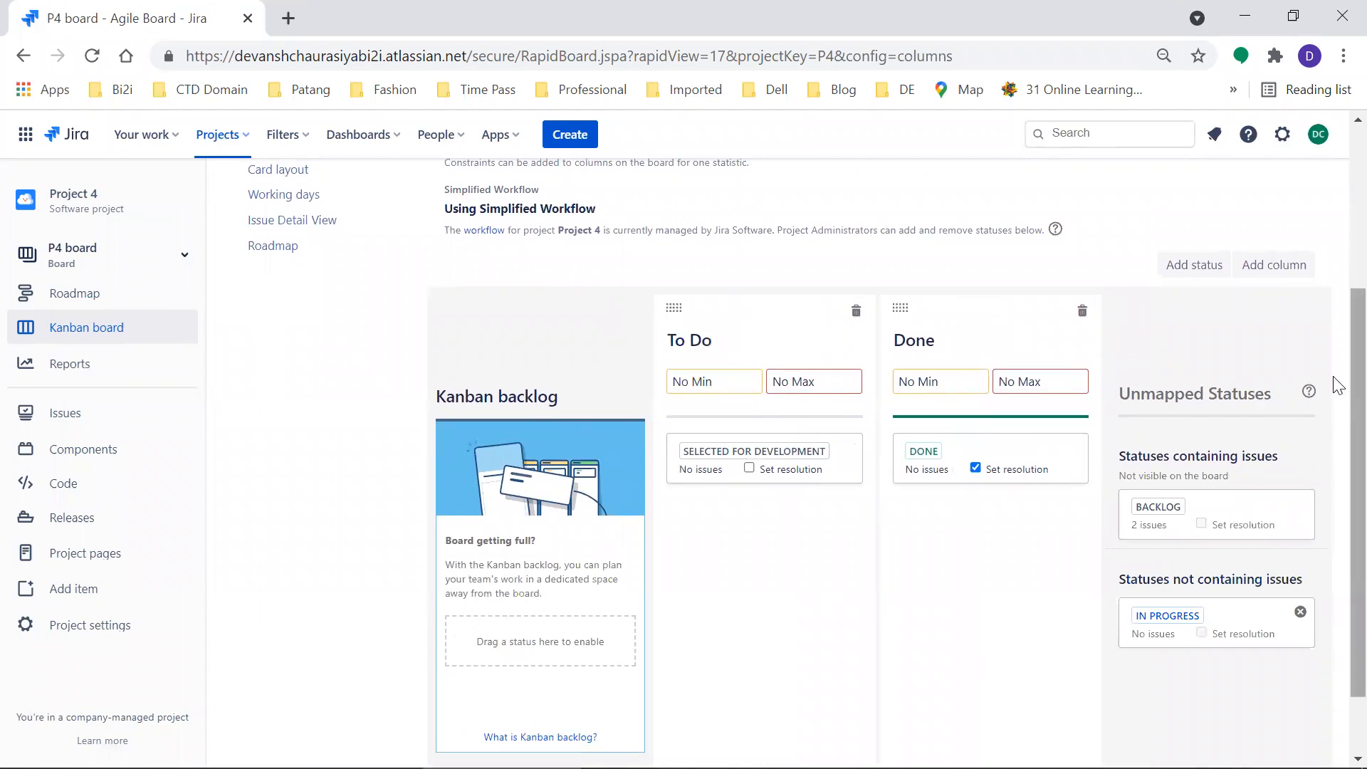
scroll(1337, 562, down, 1)
scroll(1337, 412, up, 1)
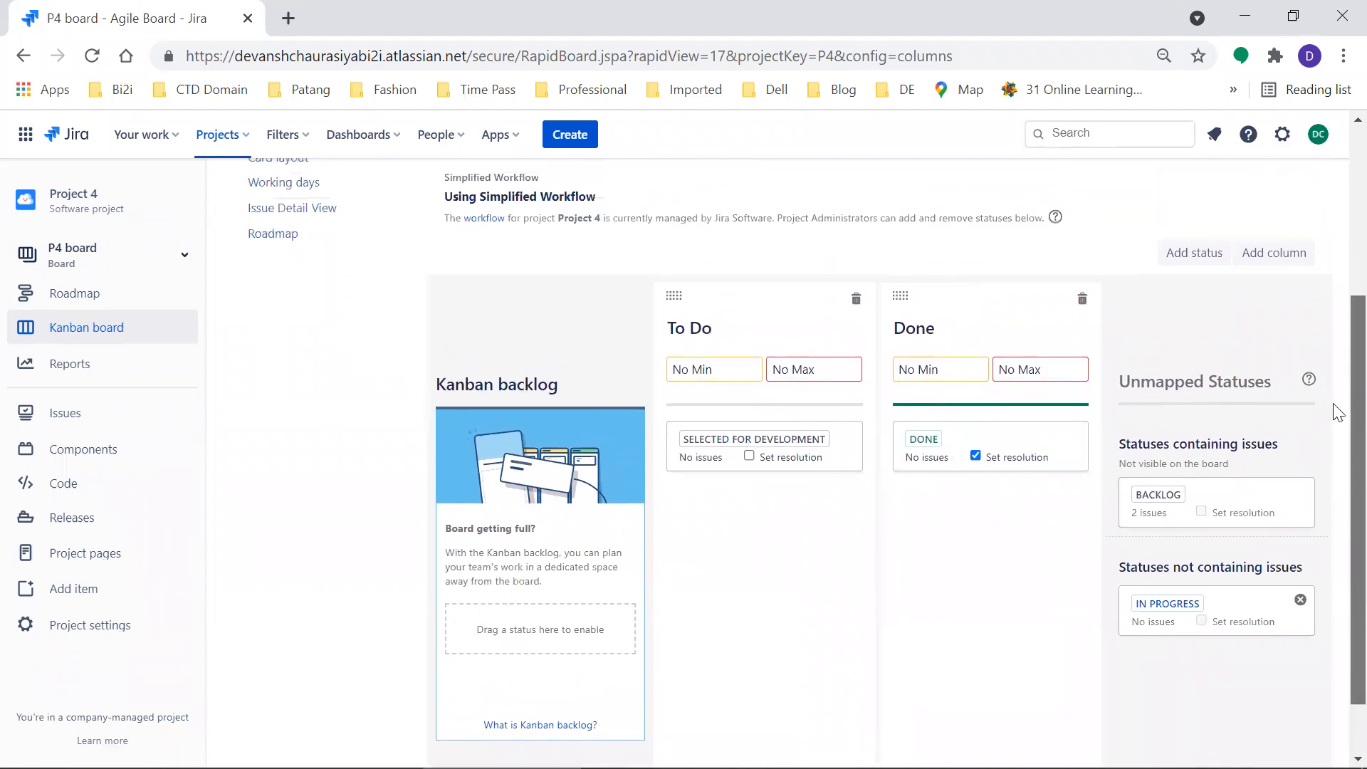
scroll(1337, 412, up, 3)
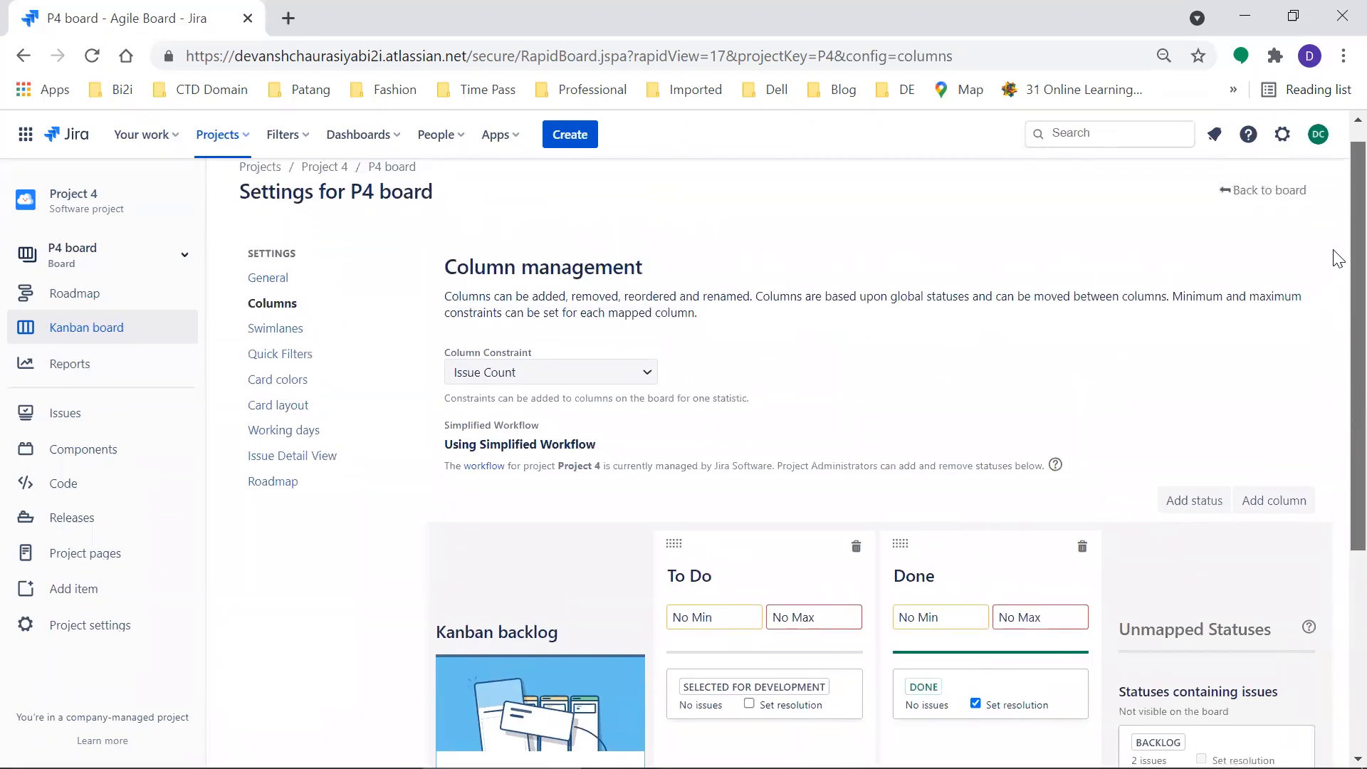
scroll(1321, 534, down, 4)
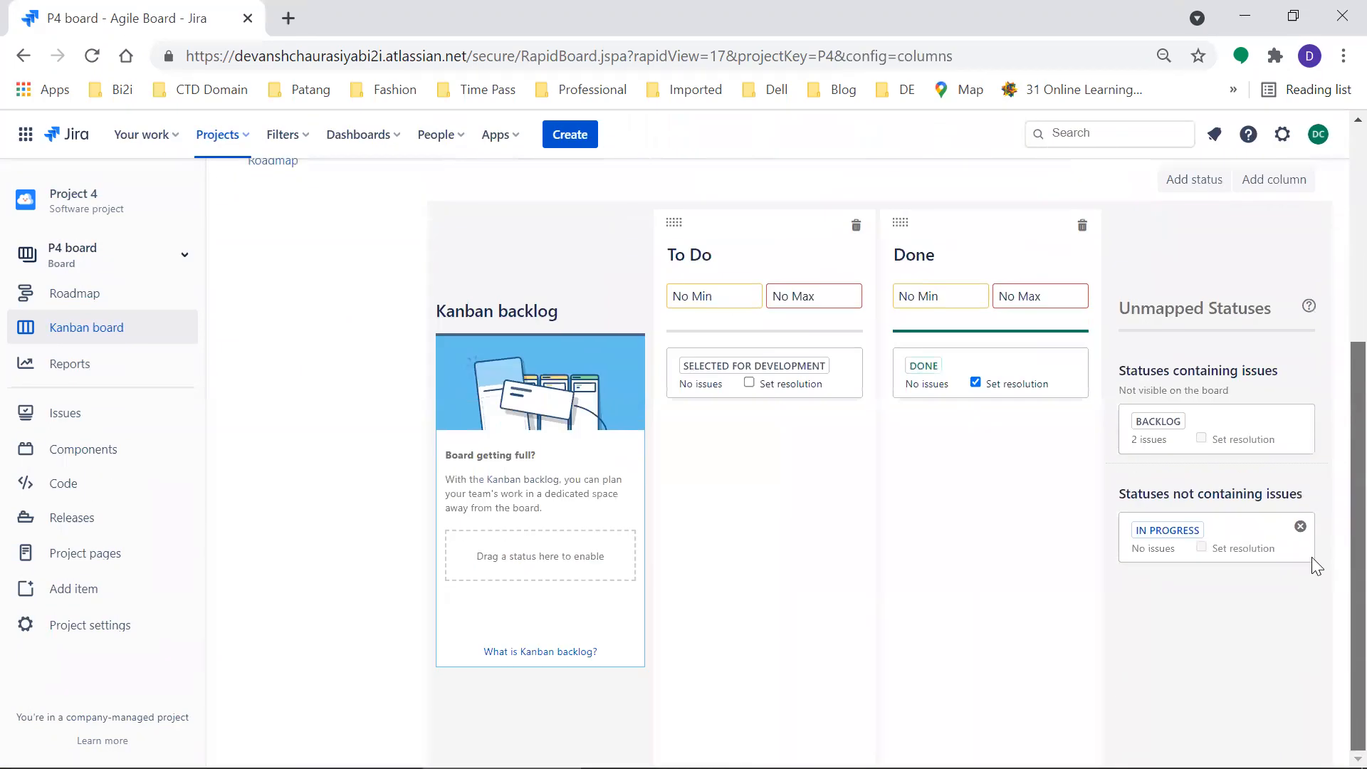
scroll(1315, 566, up, 5)
click(1237, 211)
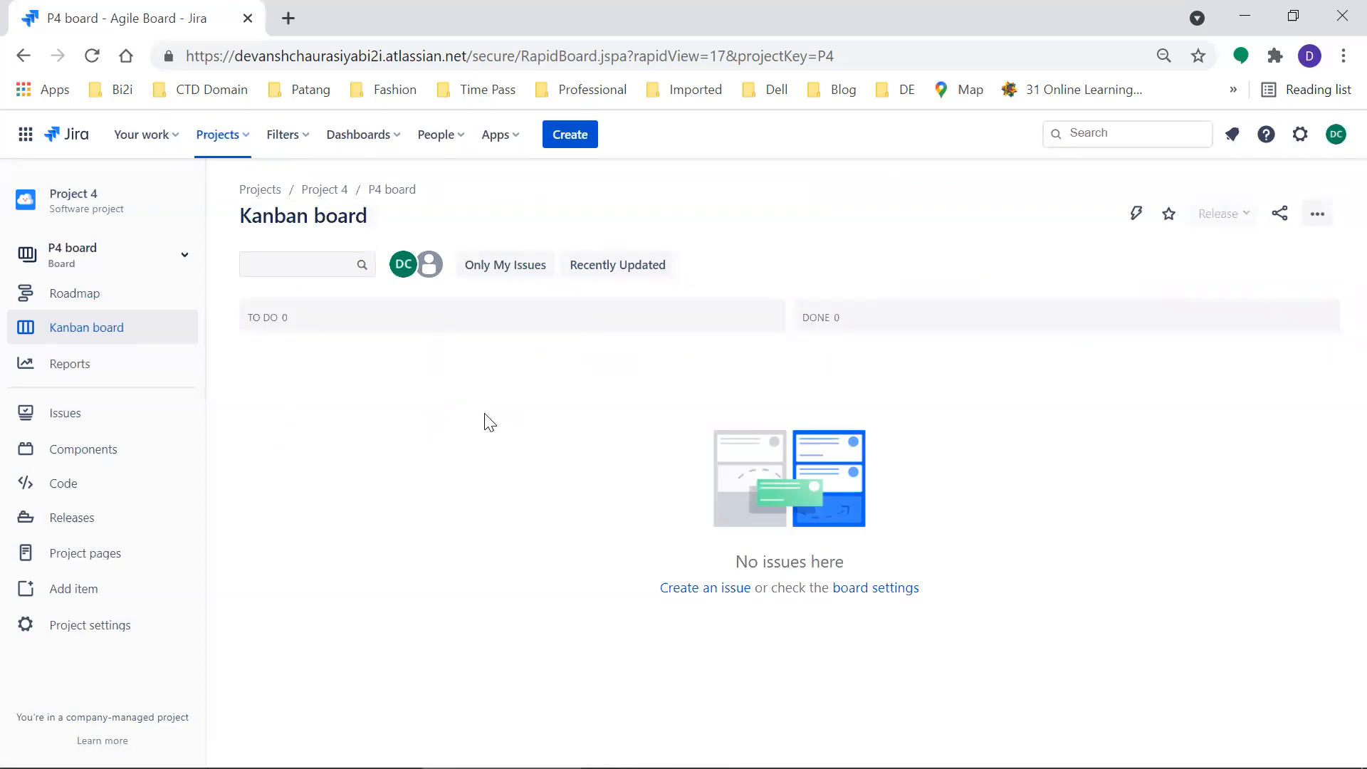
Enable the Kanban backlog by moving the unmapped Backlog status into it in the column settings, and return to the board.
click(1315, 214)
click(1224, 253)
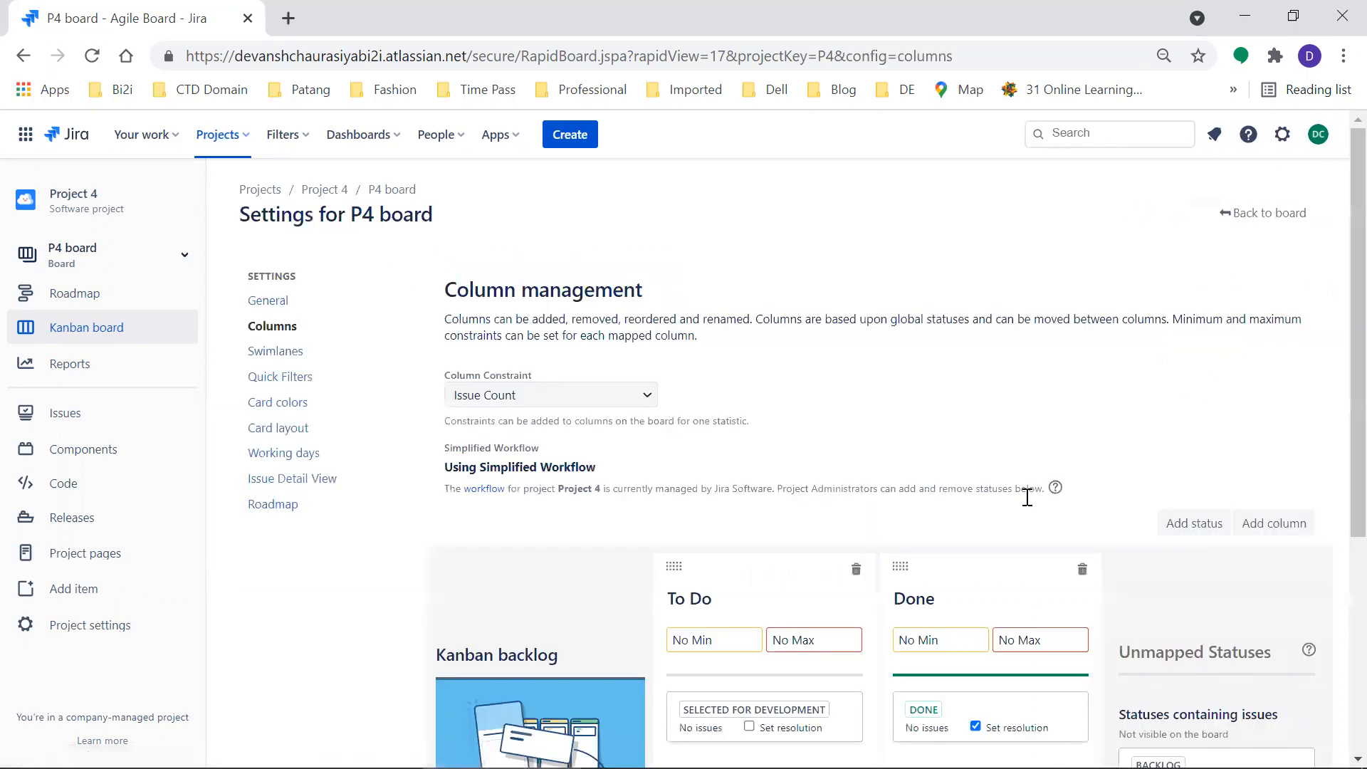
scroll(1336, 321, down, 5)
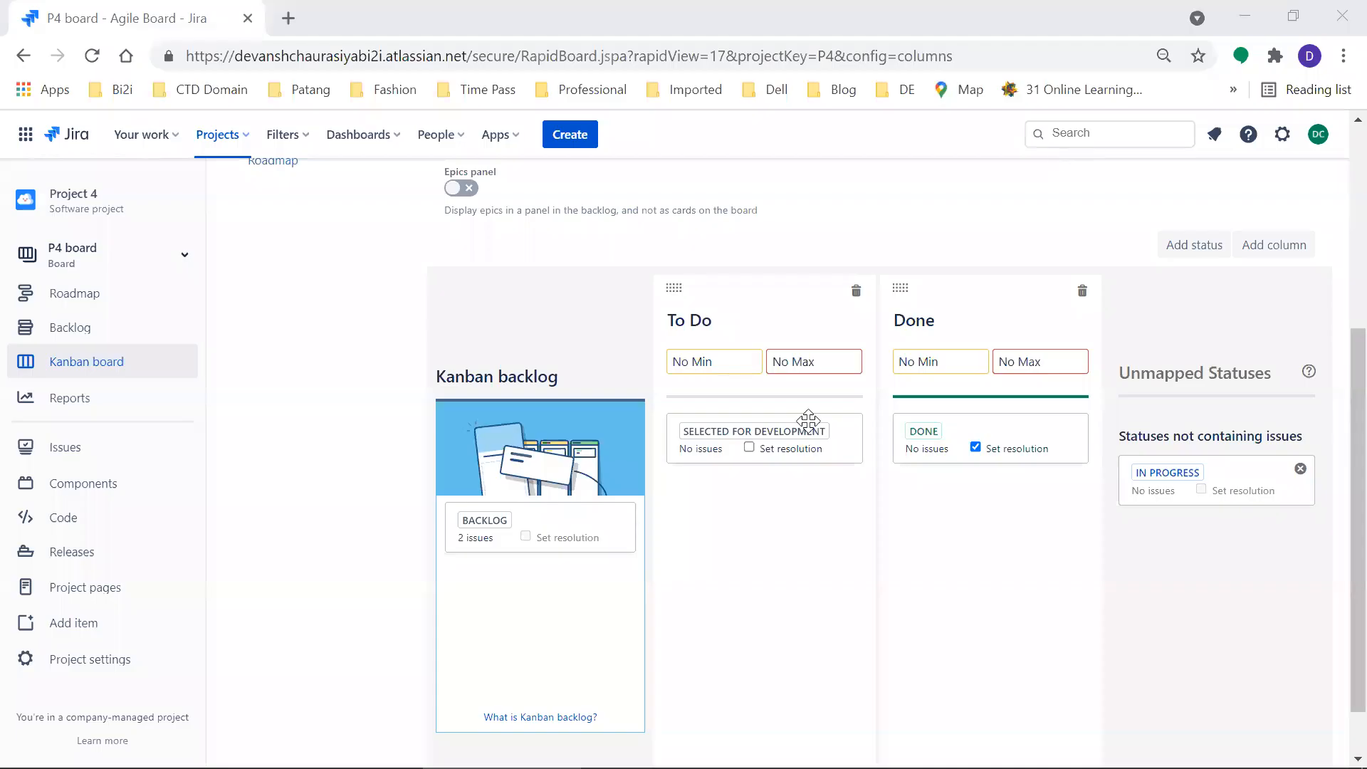
drag(531, 521, 1215, 537)
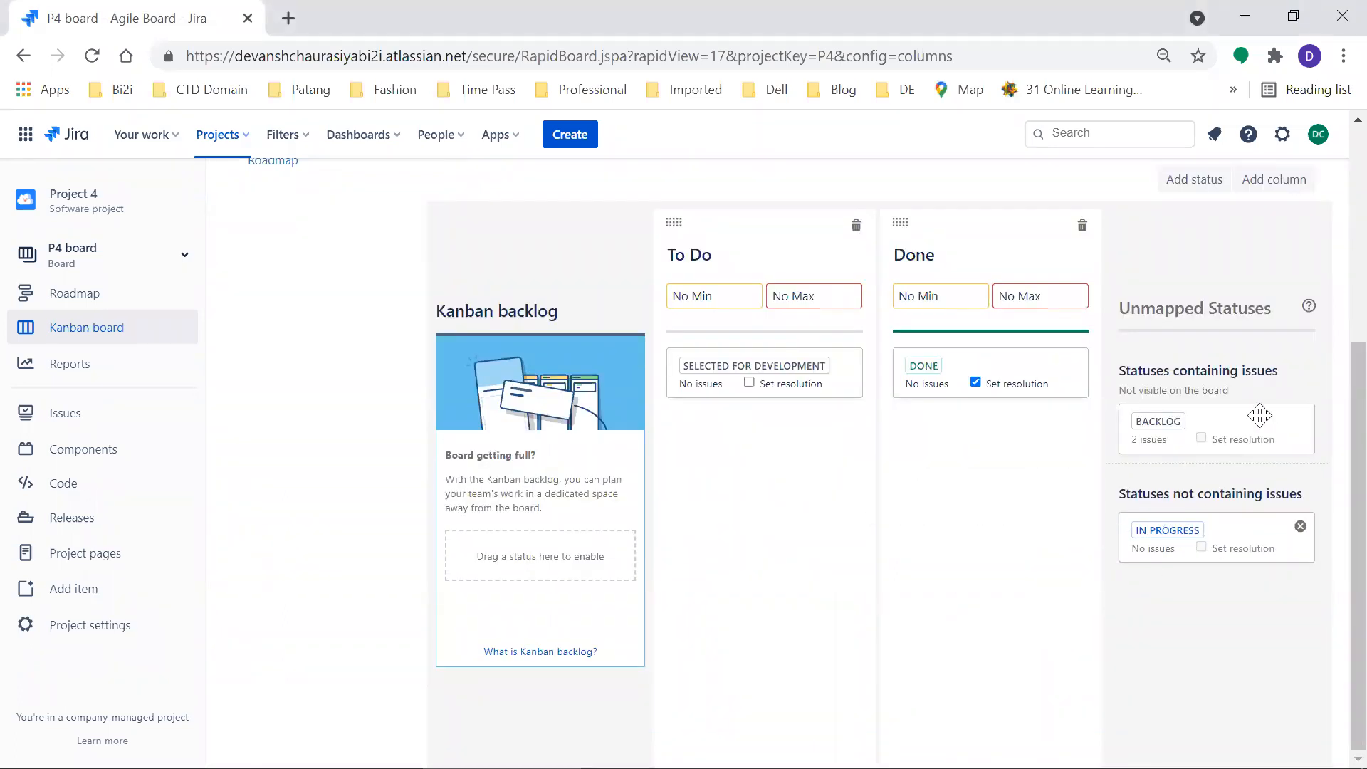
drag(1248, 415, 593, 543)
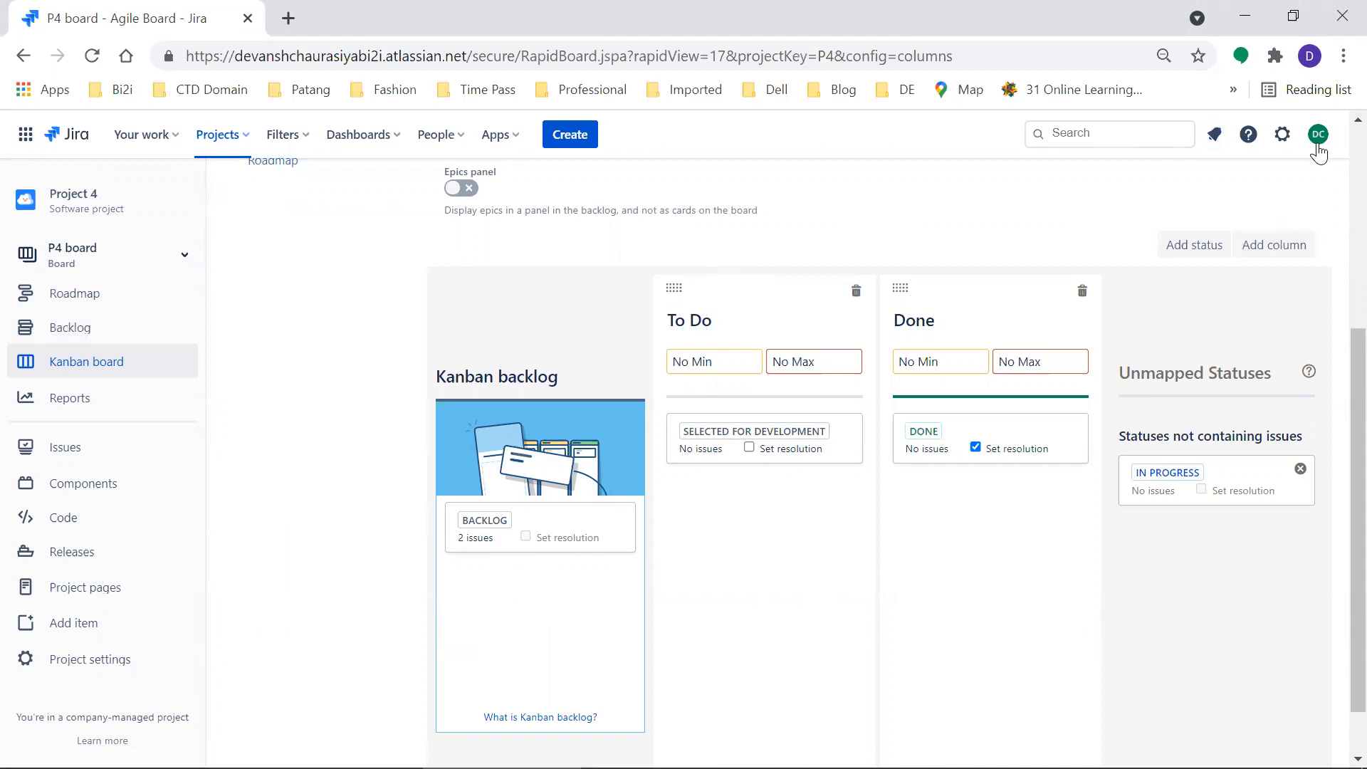
scroll(1334, 214, up, 5)
click(1296, 212)
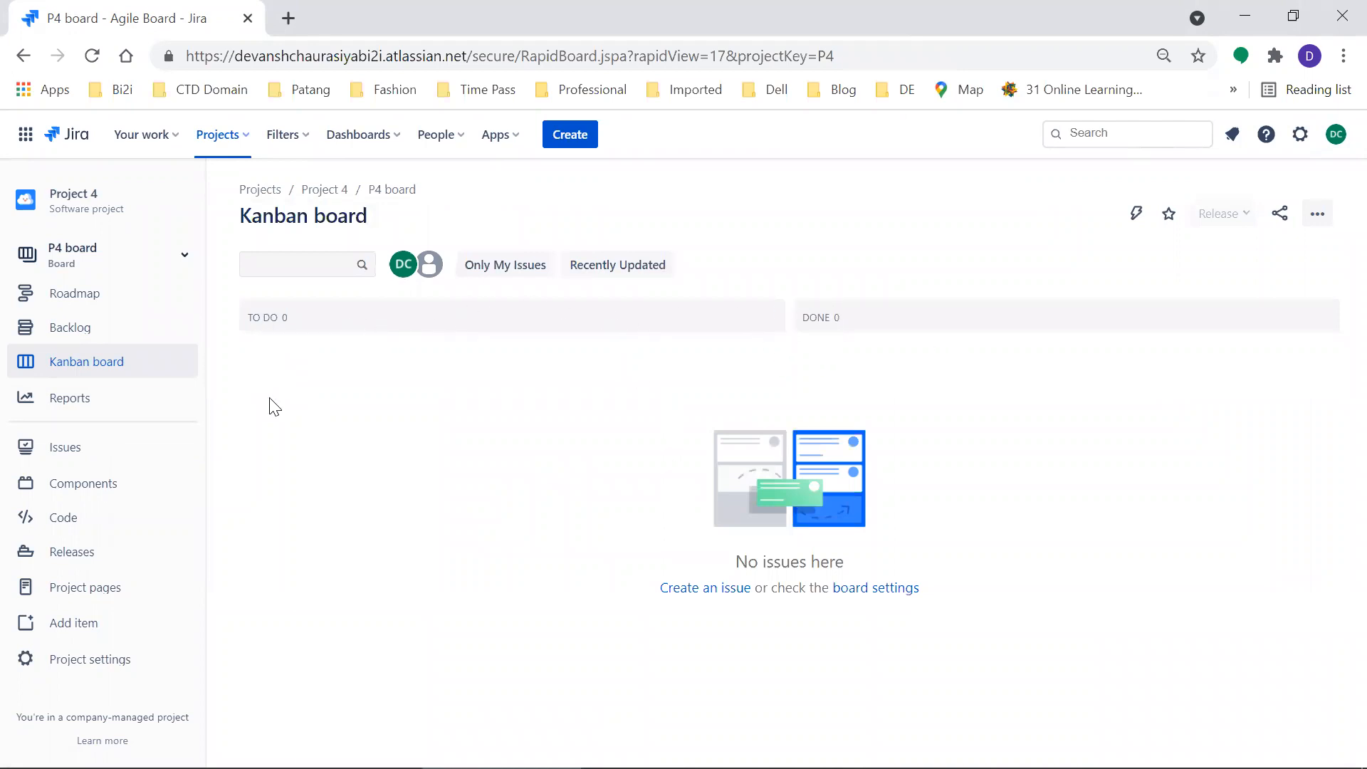
Open the project's backlog and create a story in Project 4 with the summary "Story 1 Summary".
click(70, 331)
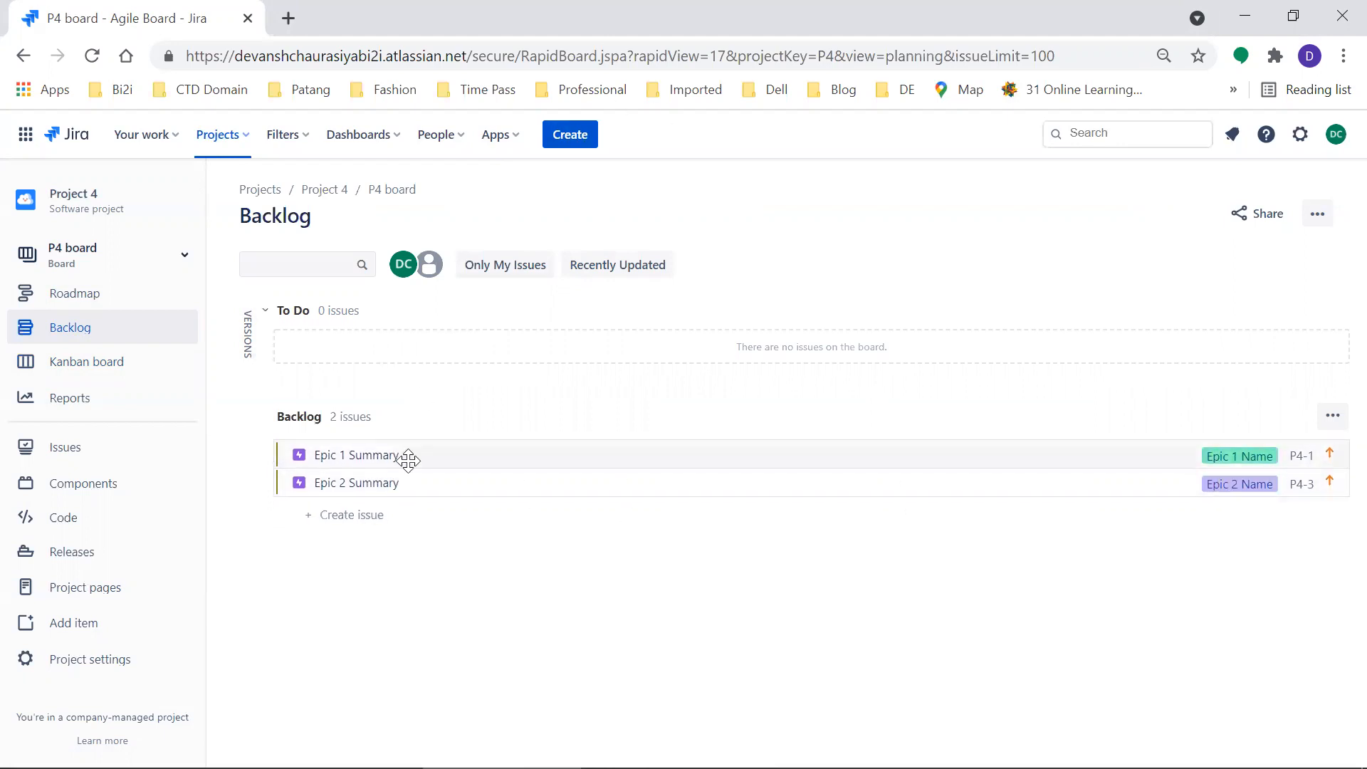
click(566, 134)
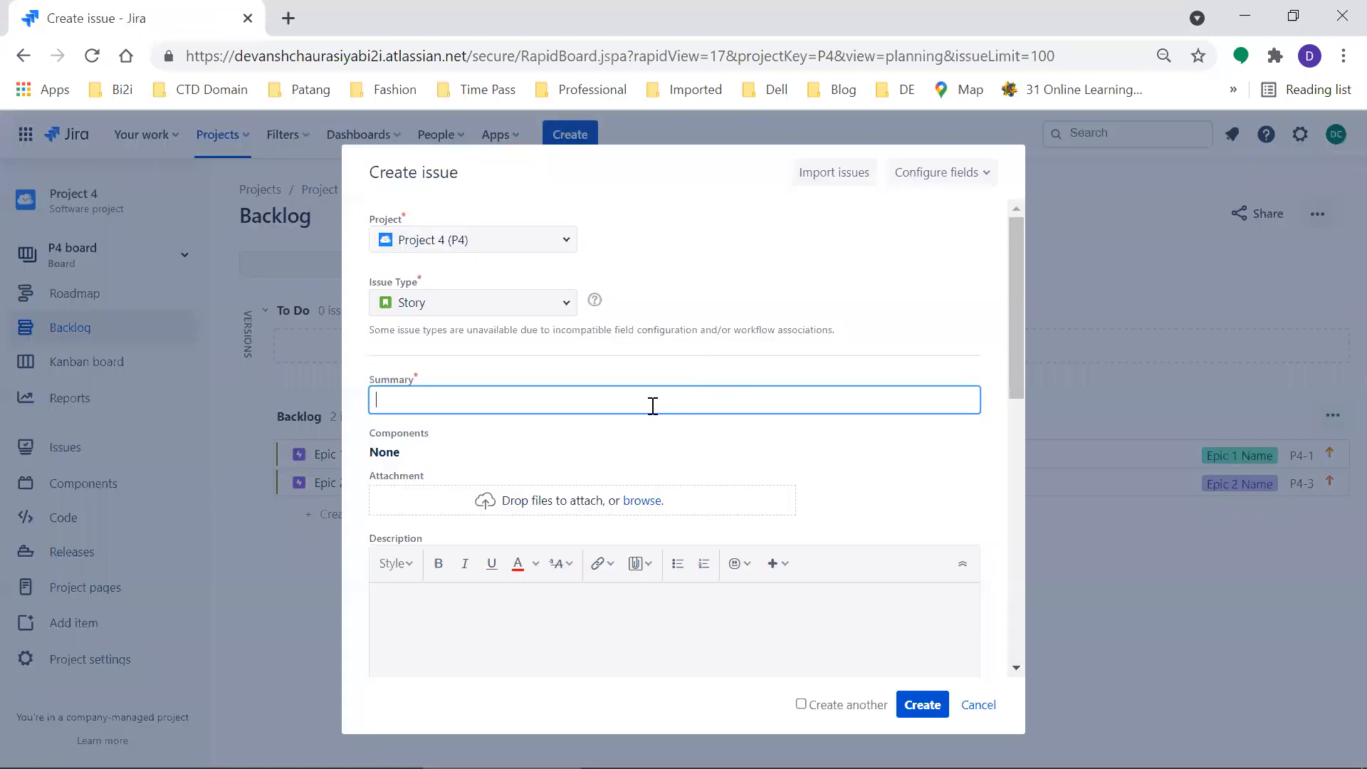
text(Sto)
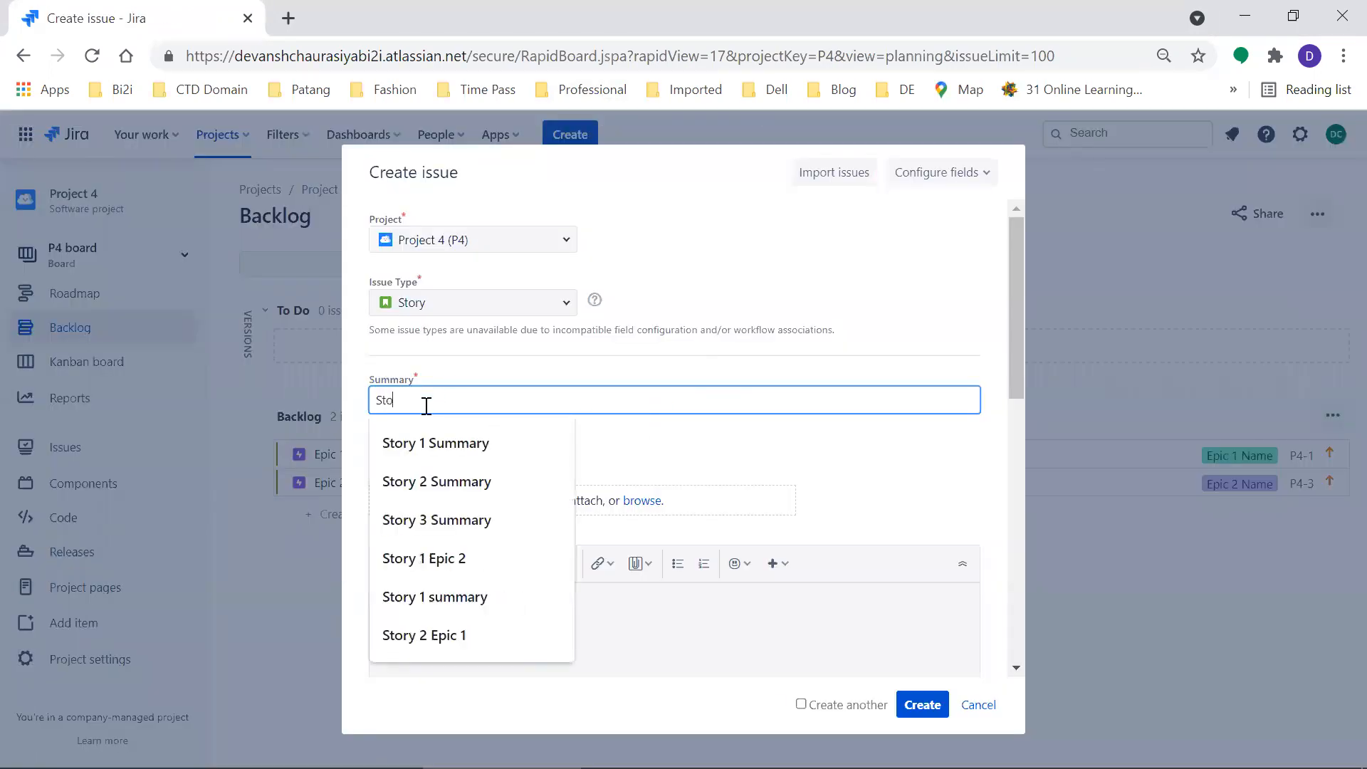
click(435, 443)
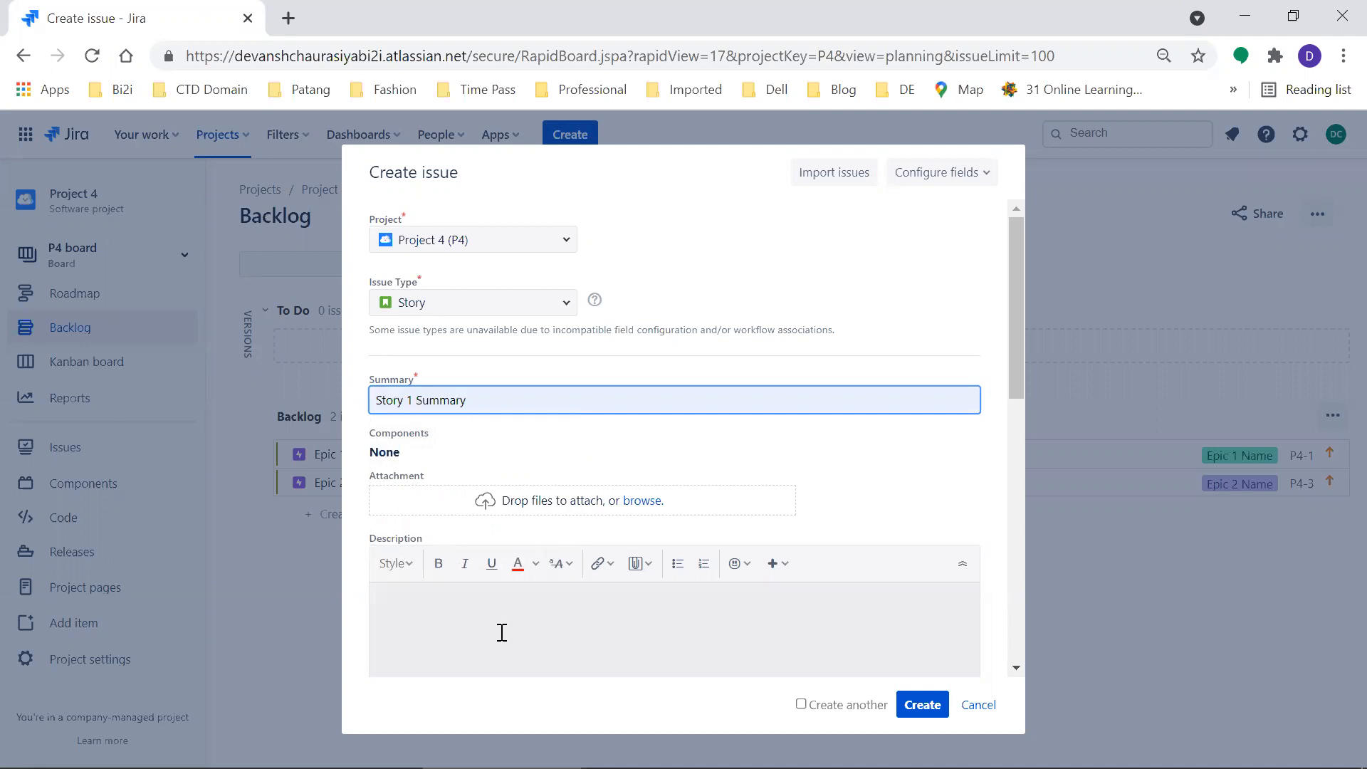
click(919, 706)
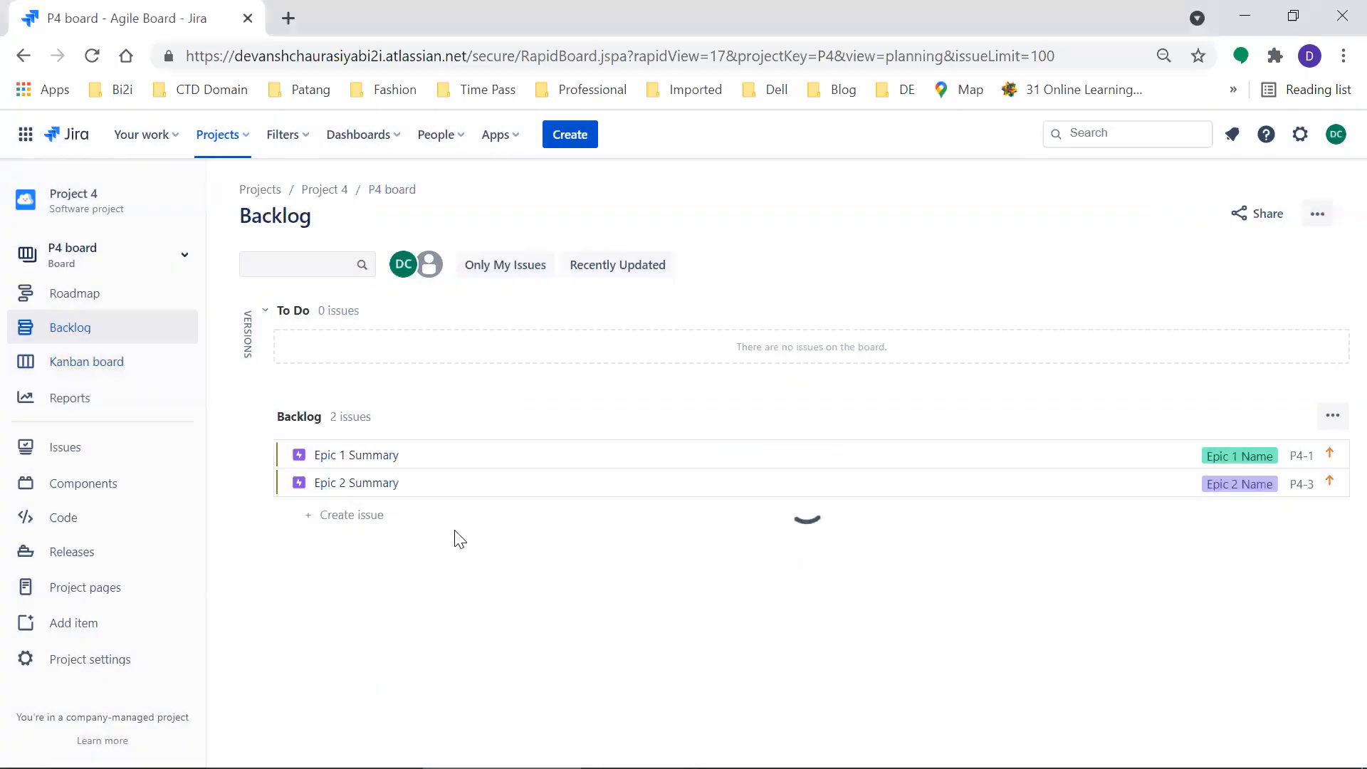
Open the new story "Story 1 Summary" in the backlog, set its original estimate to 5m and its epic link to "Epic 1 Name".
click(401, 454)
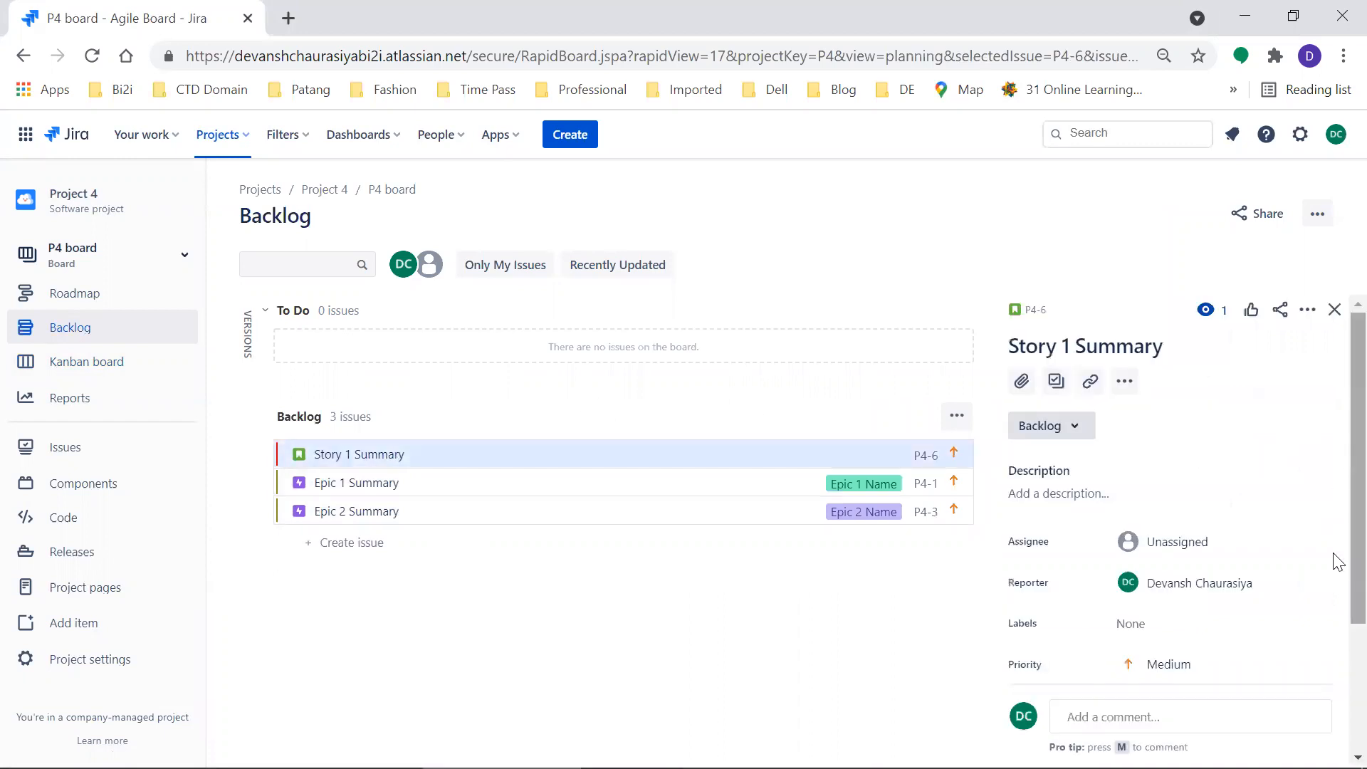
scroll(1146, 582, down, 4)
click(1328, 534)
scroll(1338, 502, down, 3)
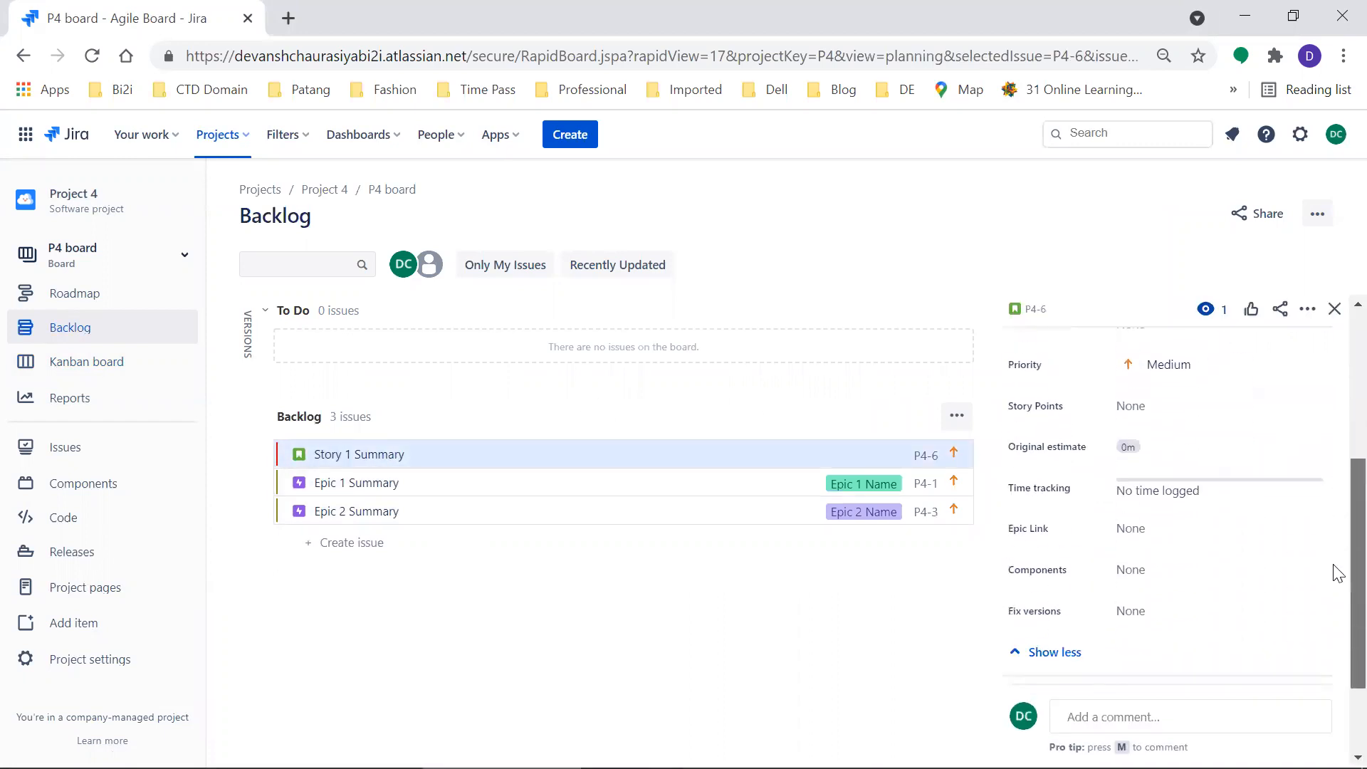
scroll(1333, 601, up, 1)
click(1159, 364)
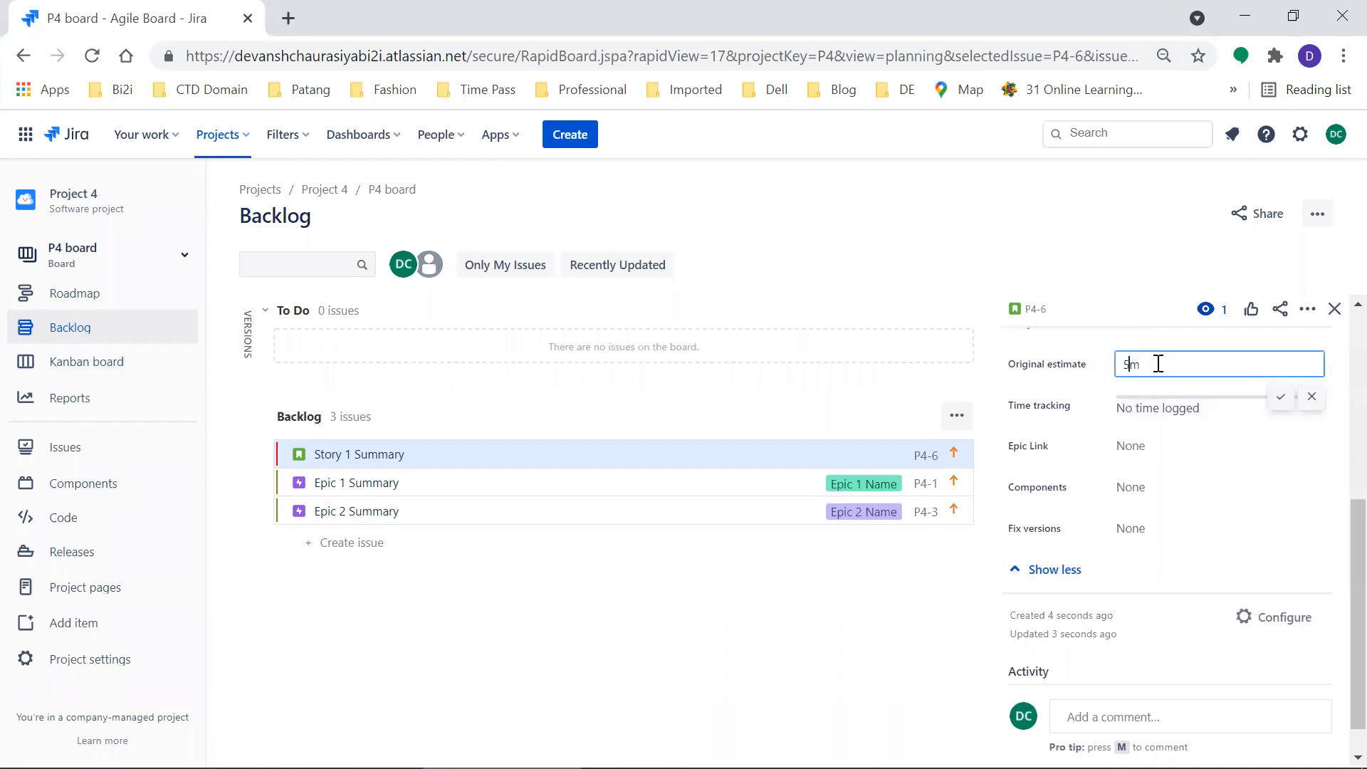
text(5)
key(Return)
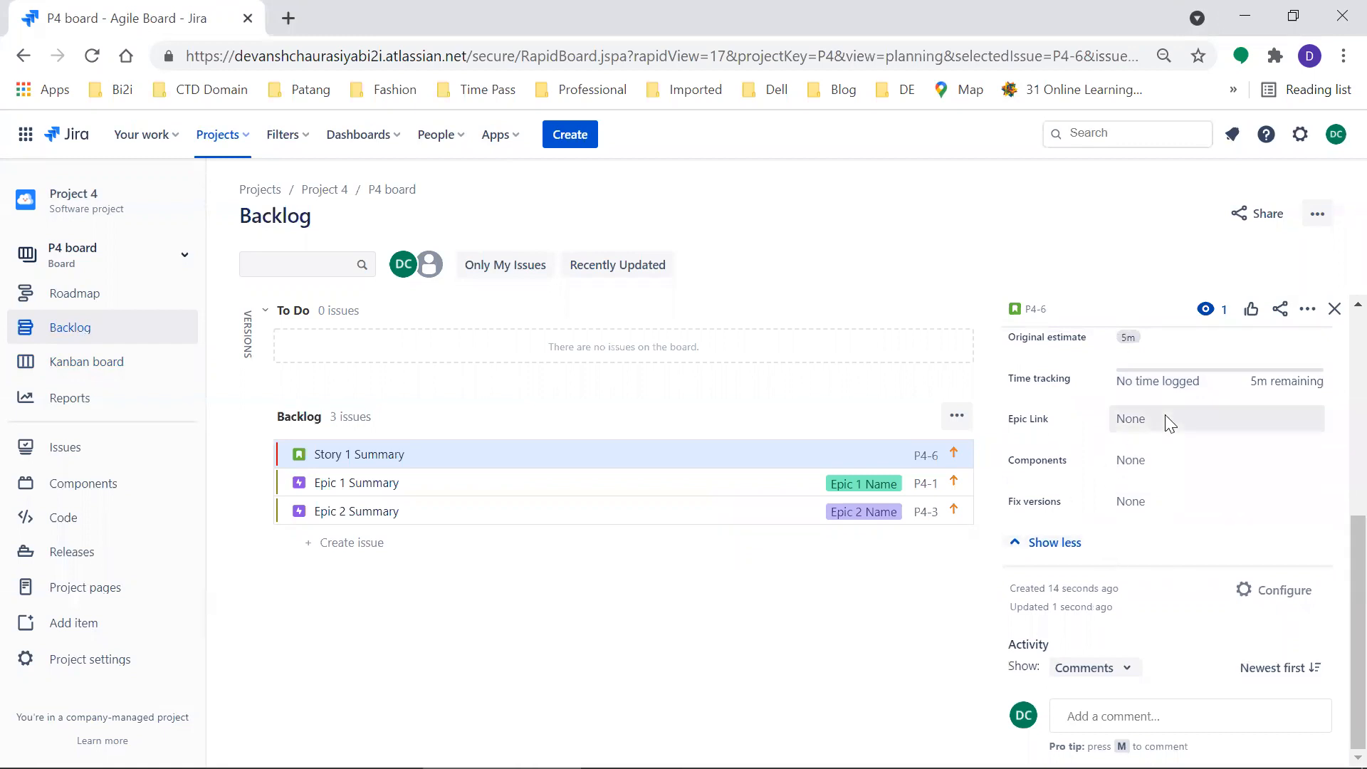
click(1165, 421)
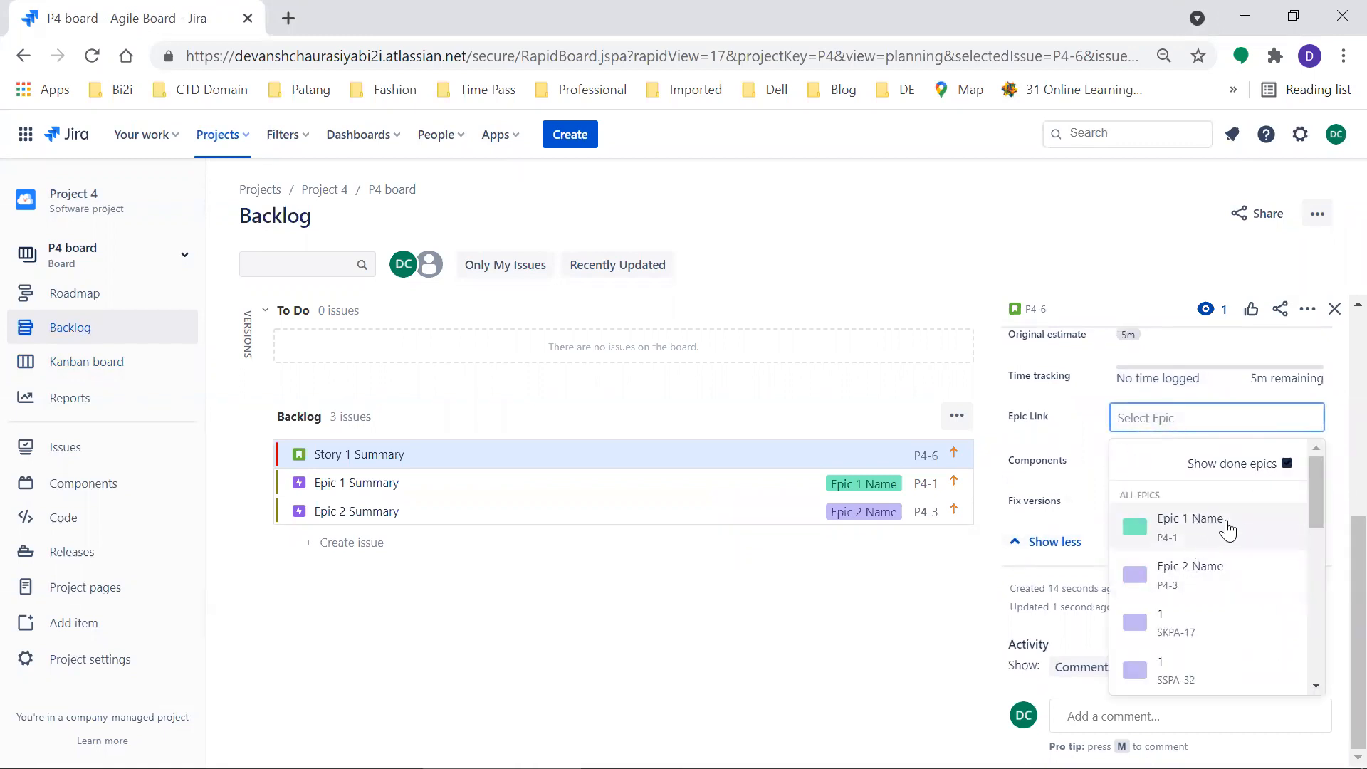
click(1251, 528)
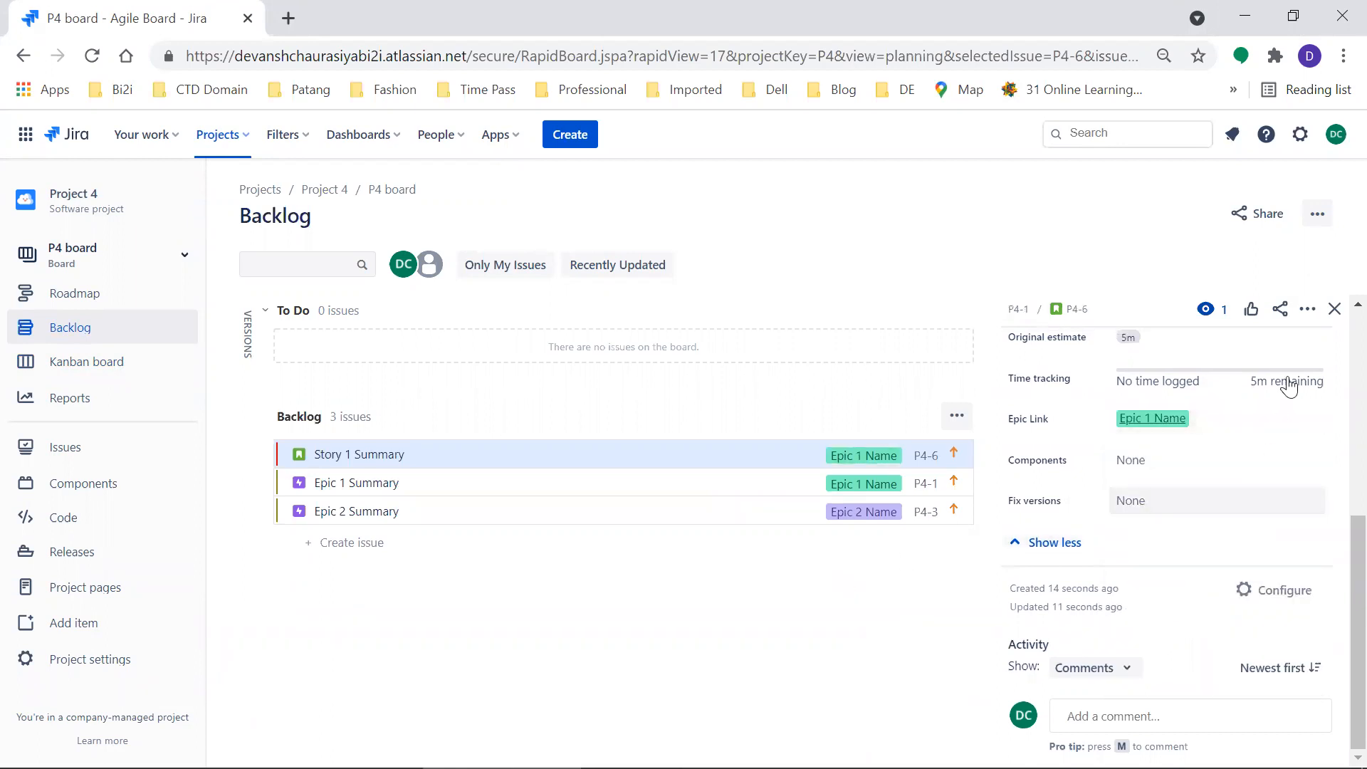
Create a story in Project 4 with the summary "Story 2 Summary" and its epic link set to "Epic 2 Name".
click(570, 135)
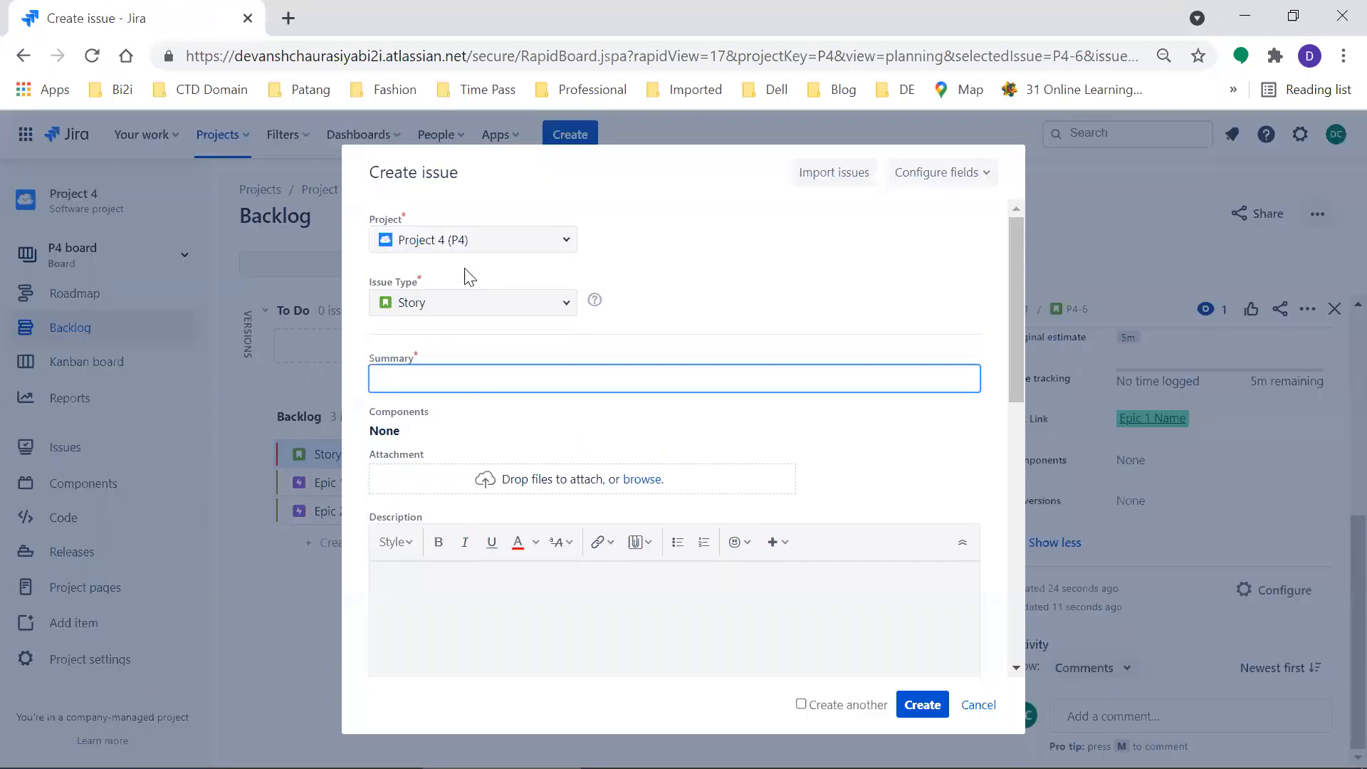
text(st)
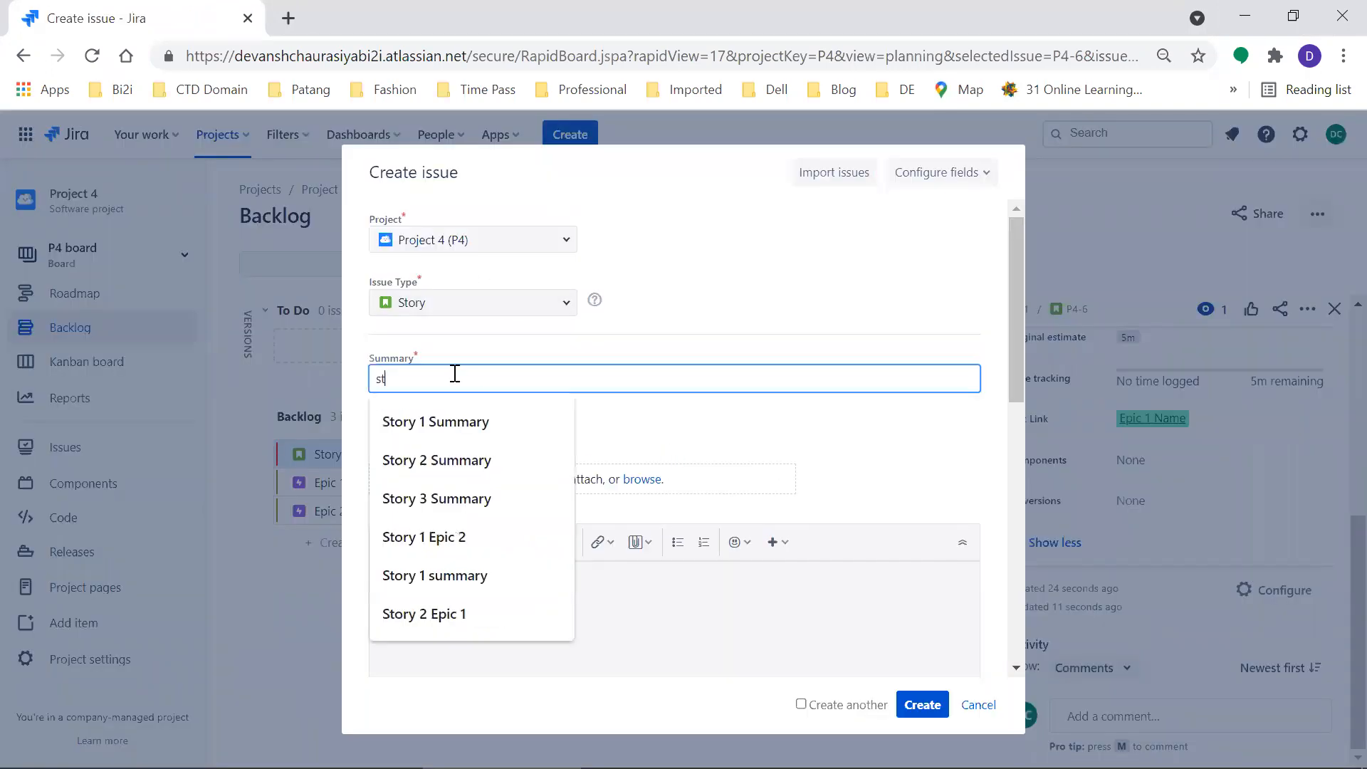
click(432, 470)
click(505, 623)
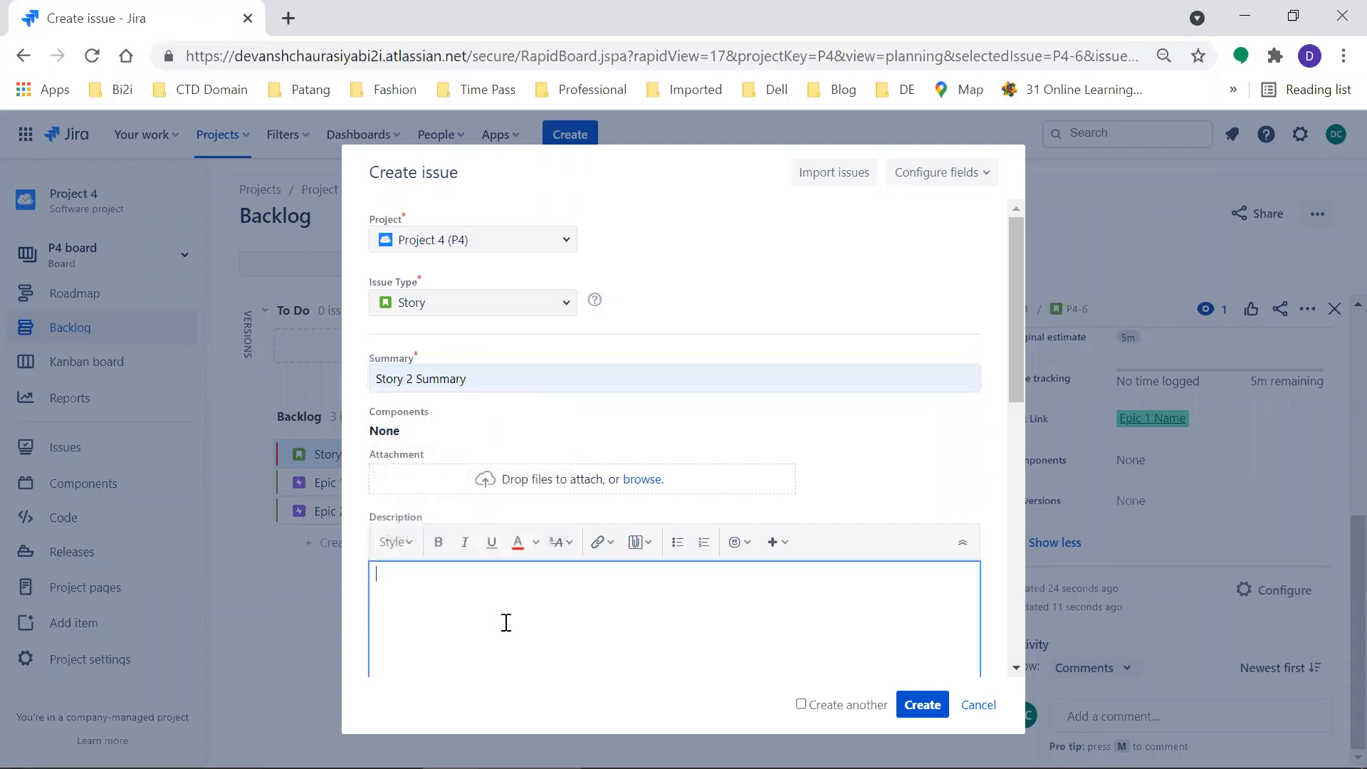
scroll(988, 427, down, 10)
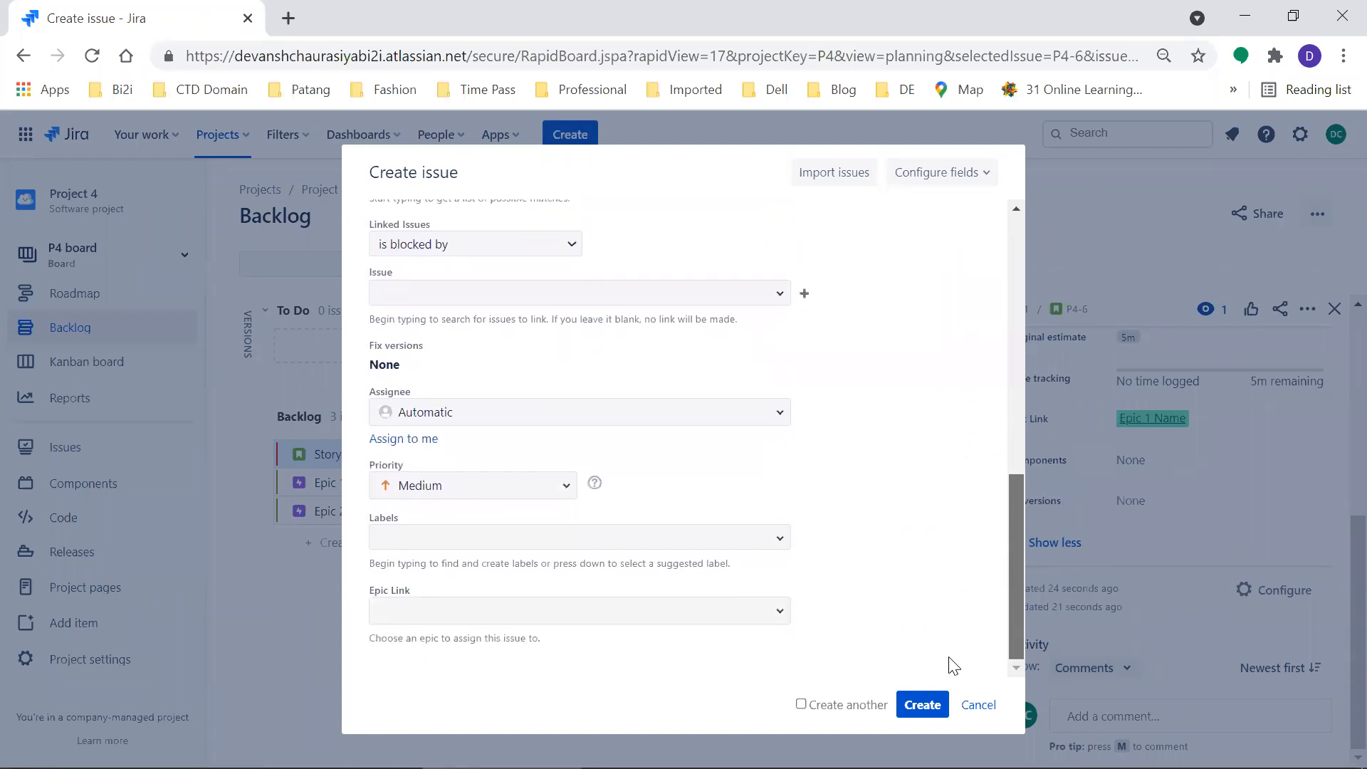
click(446, 609)
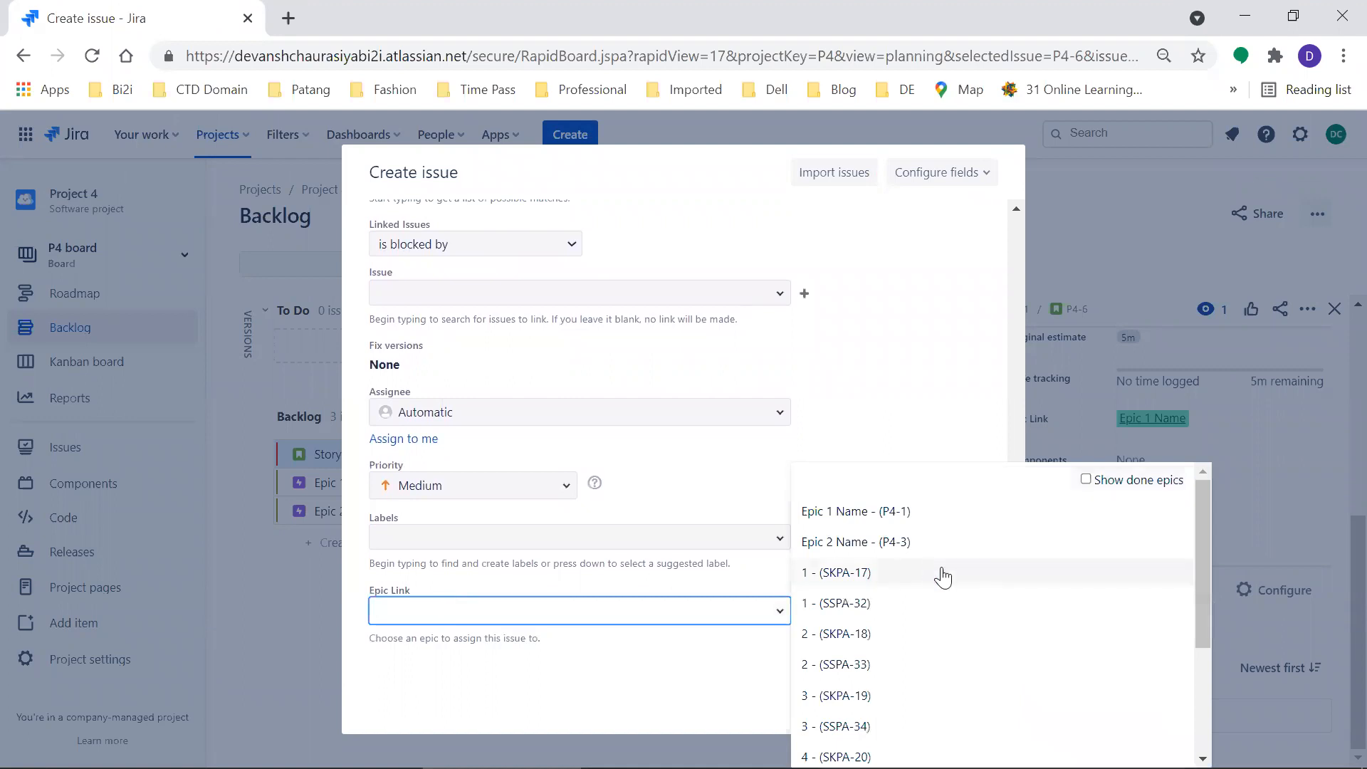
click(903, 545)
click(921, 704)
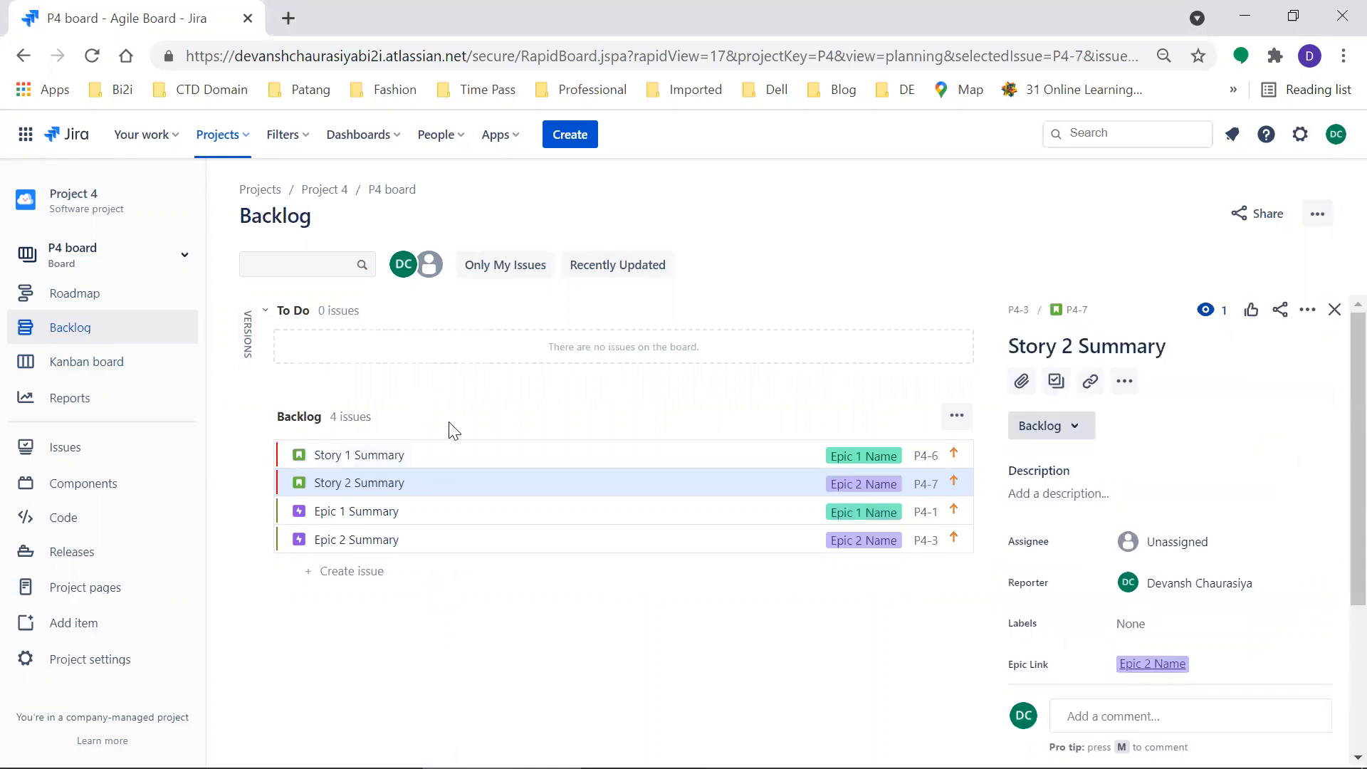
Open the project roadmap and expand Epic 1 Summary and Epic 2 Summary to examine their child stories.
click(96, 296)
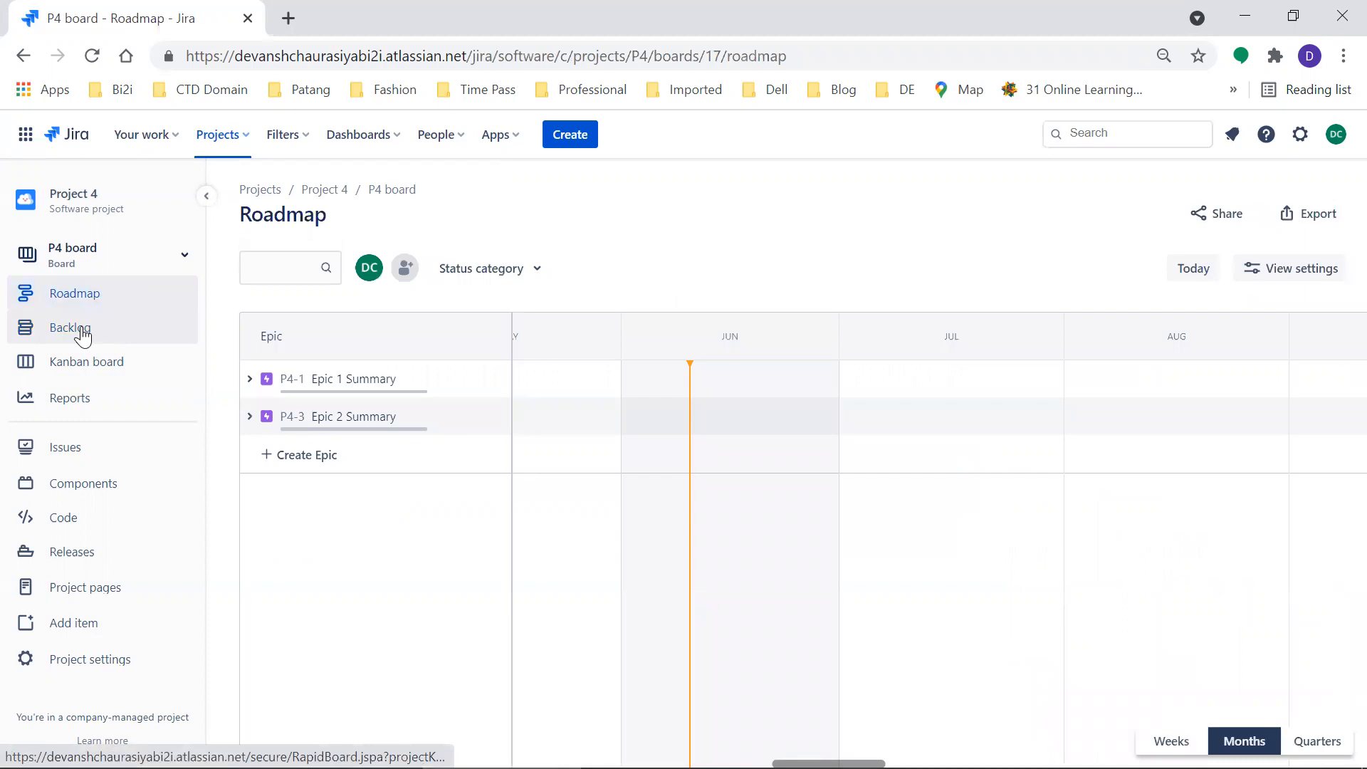
click(249, 381)
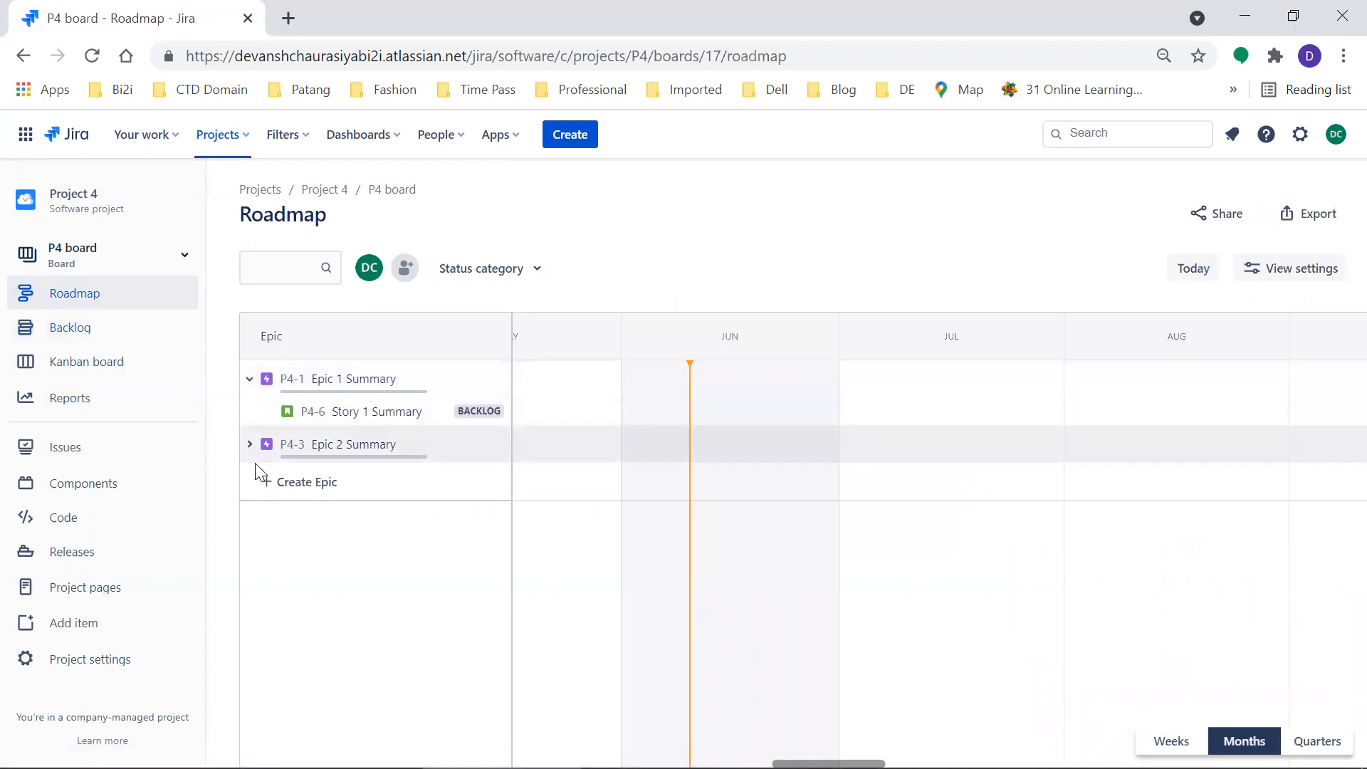
click(249, 444)
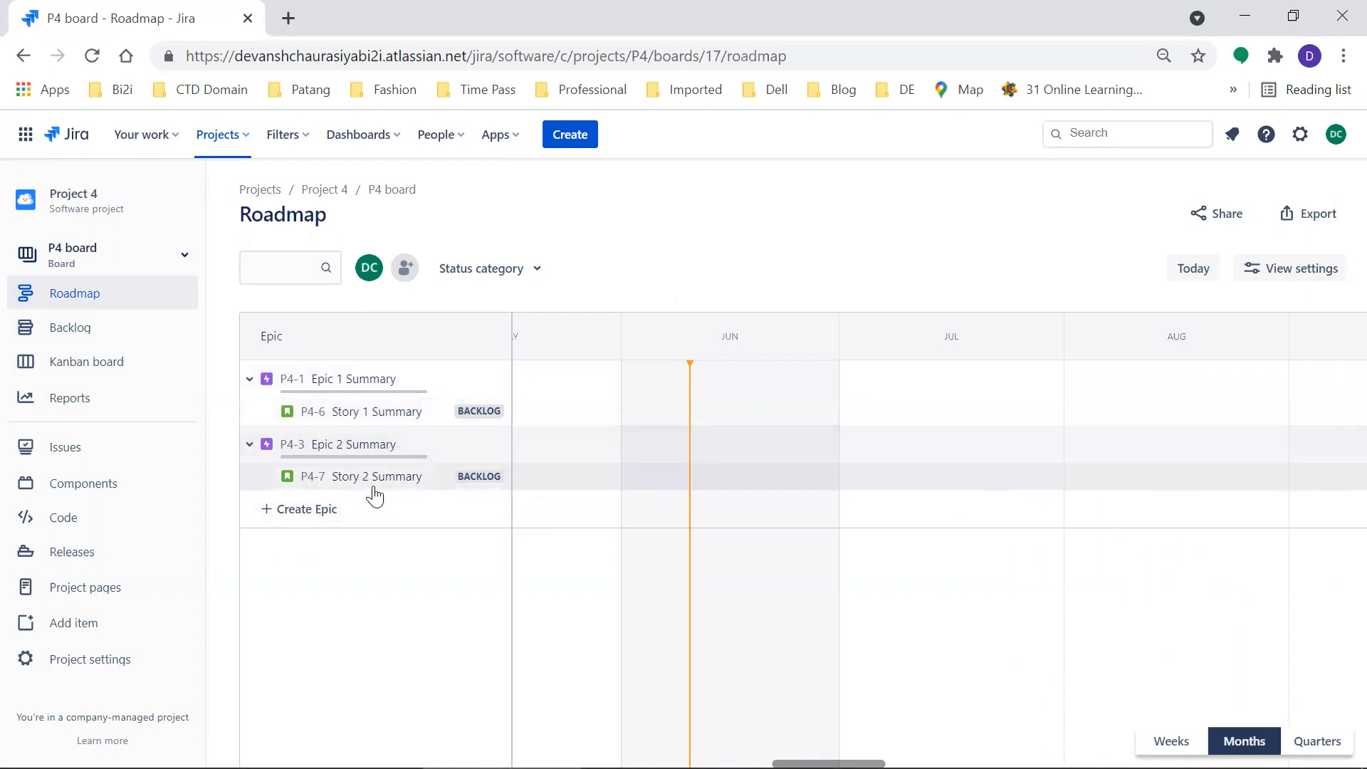
Reorder the backlog so each epic sits directly above its own story, and close the issue details.
click(75, 343)
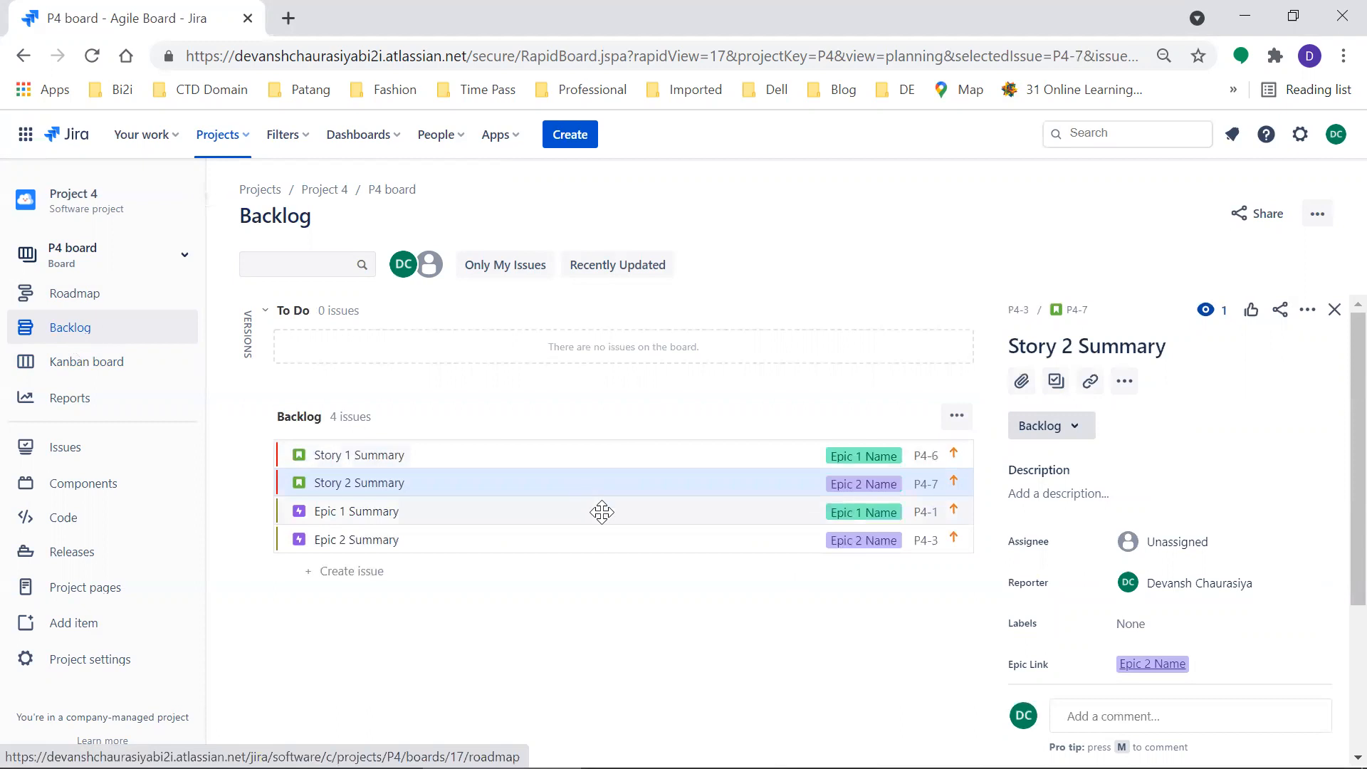
drag(452, 518, 449, 455)
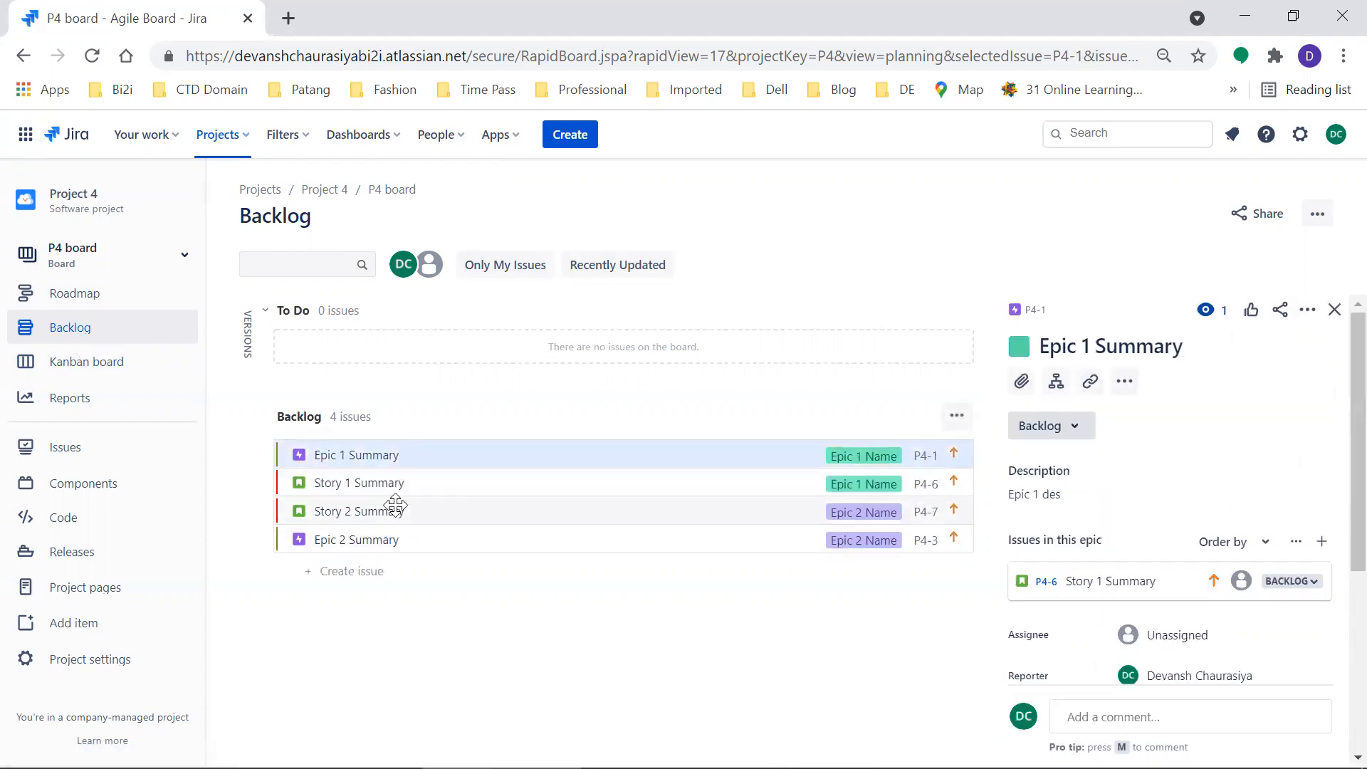
drag(385, 525, 382, 510)
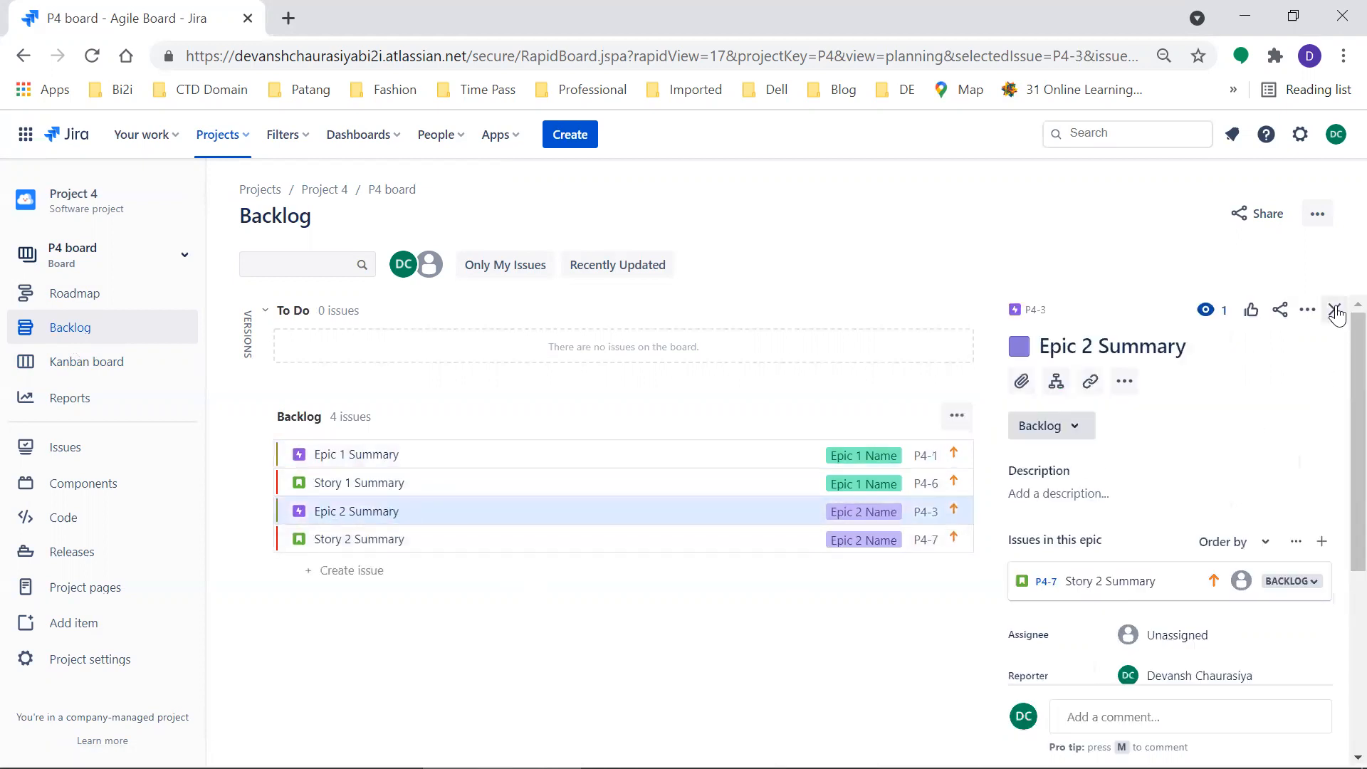
click(1333, 309)
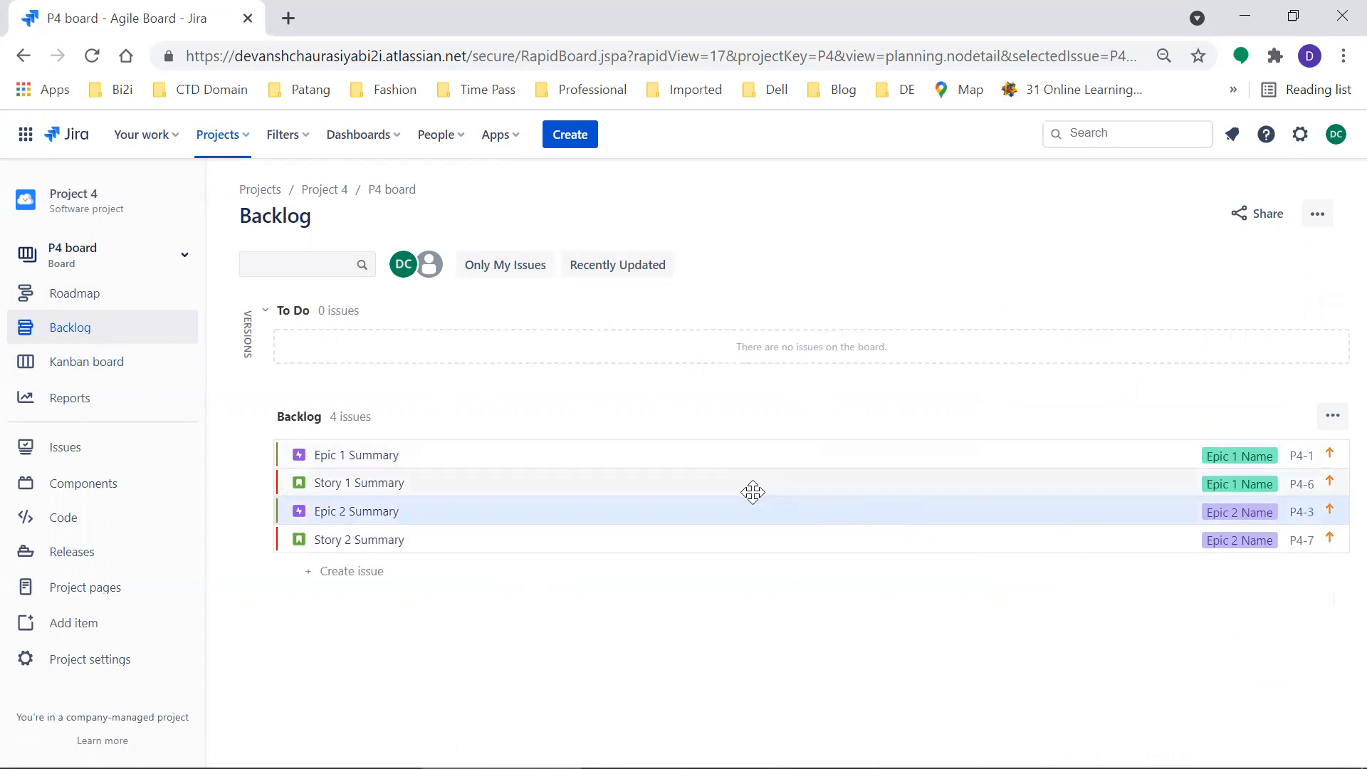
Open the Kanban board to check which issues its columns contain.
click(109, 367)
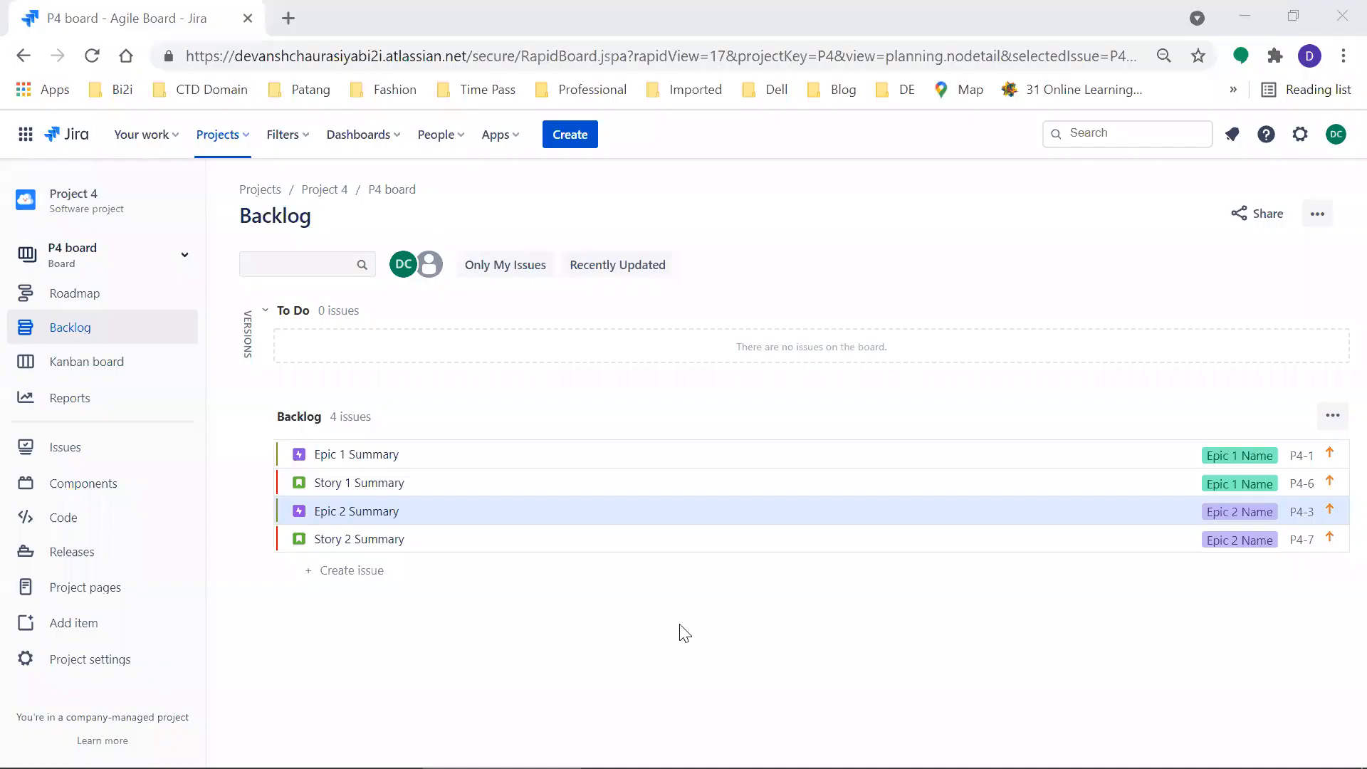
click(679, 625)
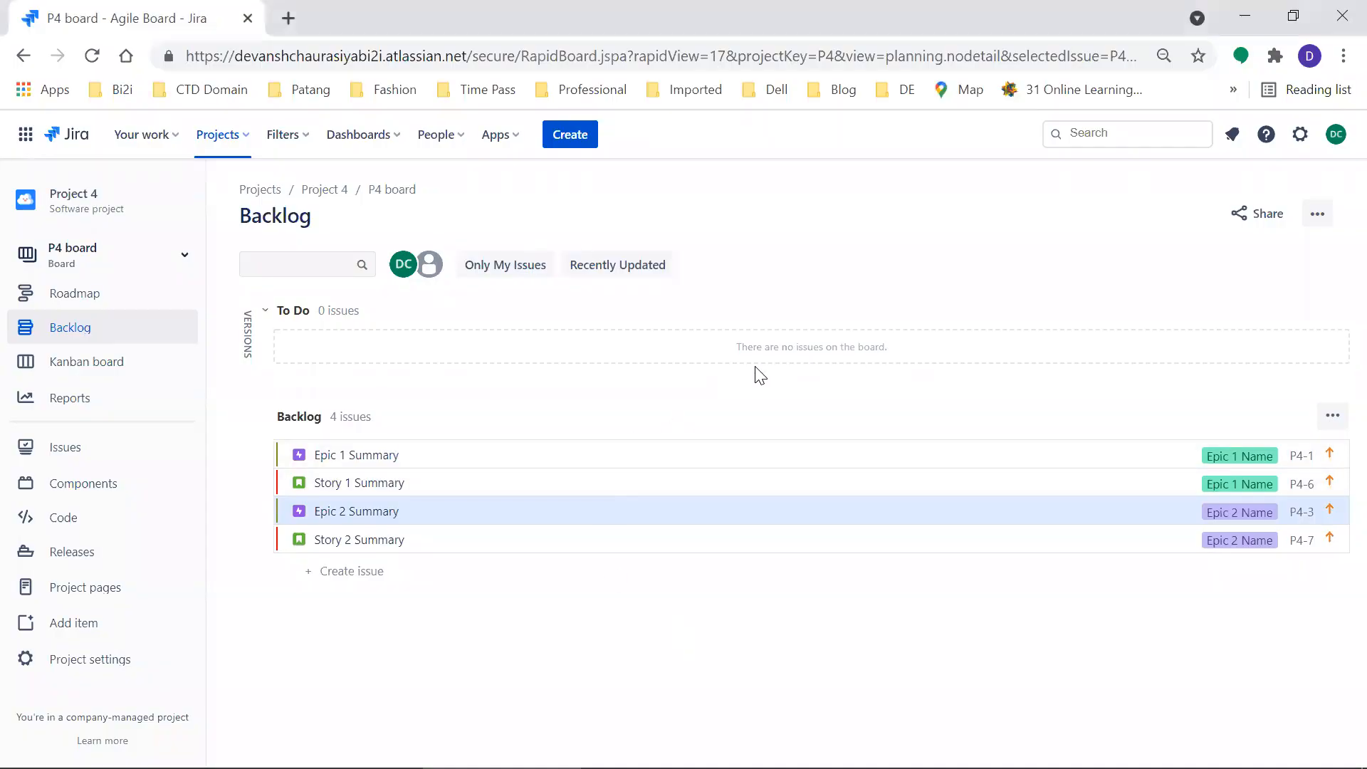
click(80, 366)
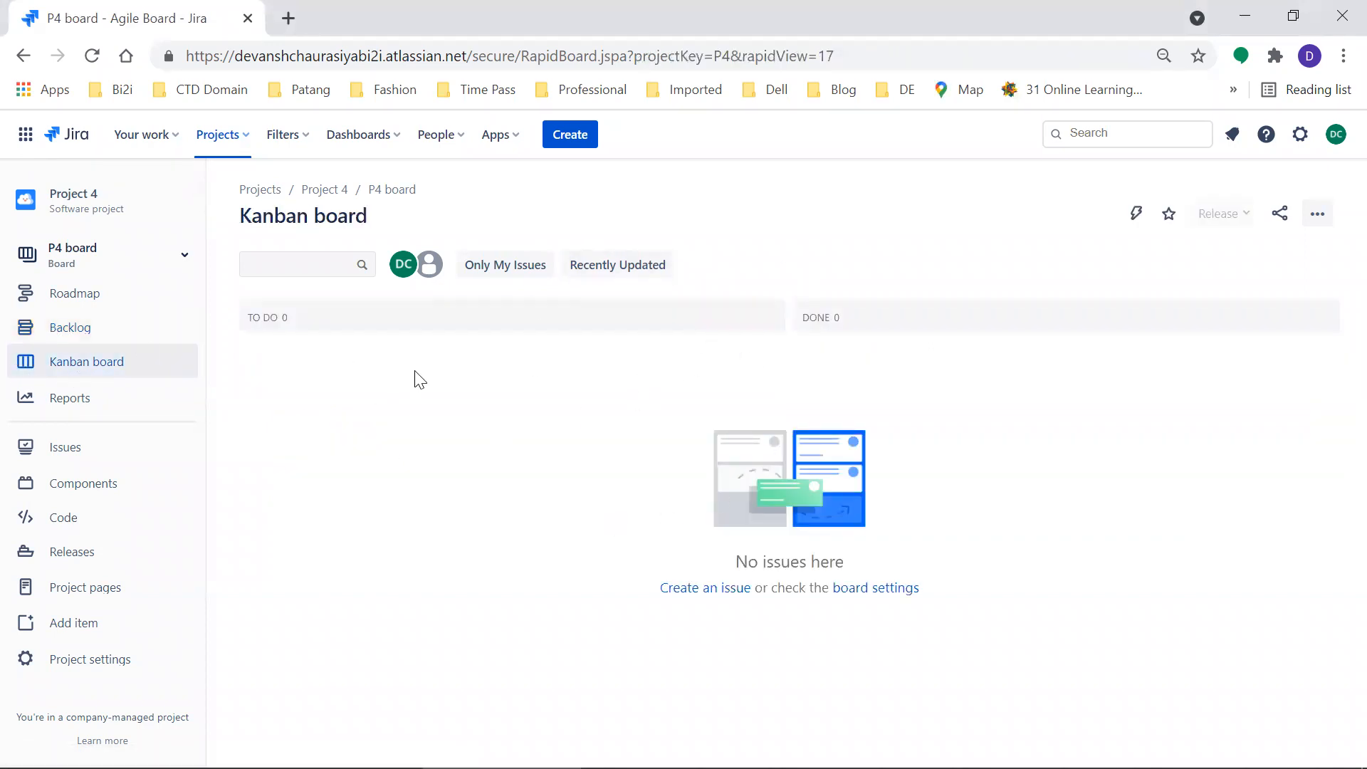
Move Epic 1 Summary, Story 1 Summary, Epic 2 Summary and Story 2 Summary from the backlog into To Do, in that order.
click(57, 329)
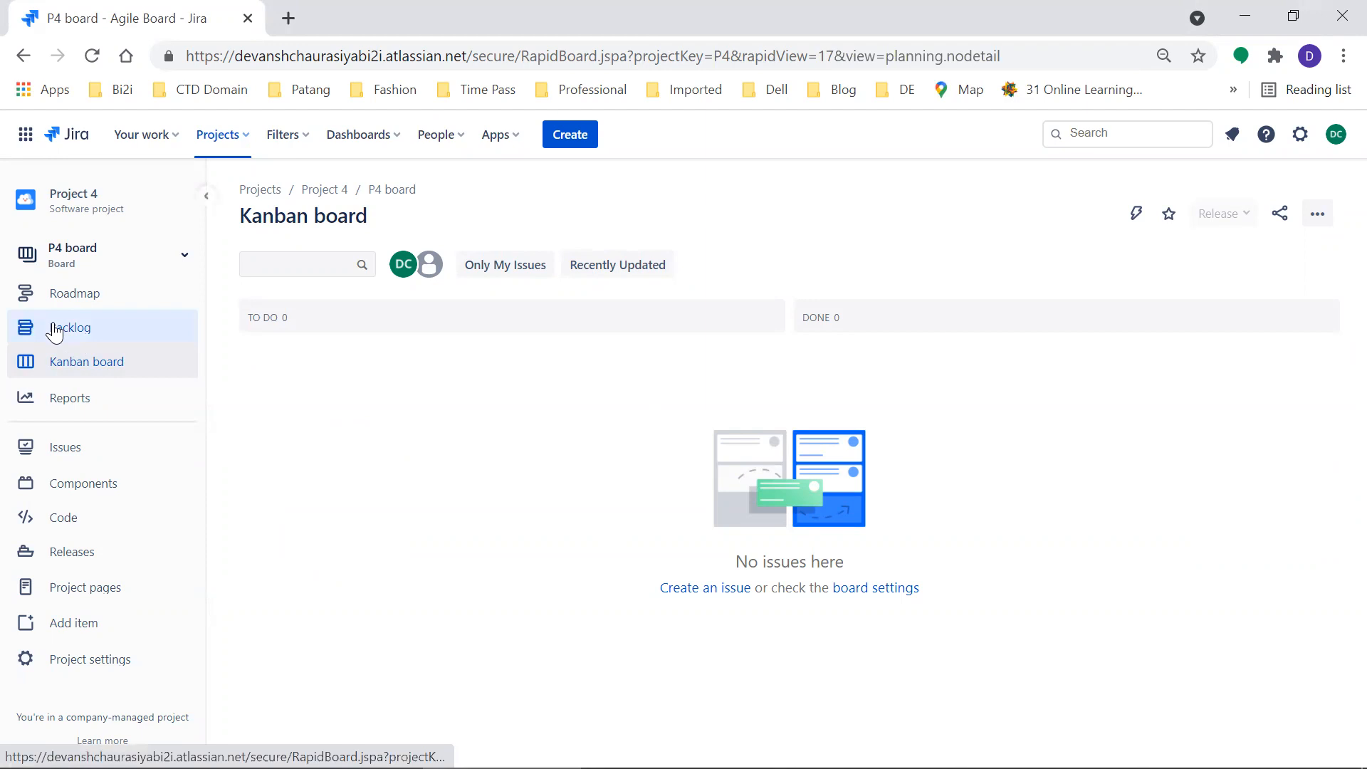
drag(549, 464, 580, 341)
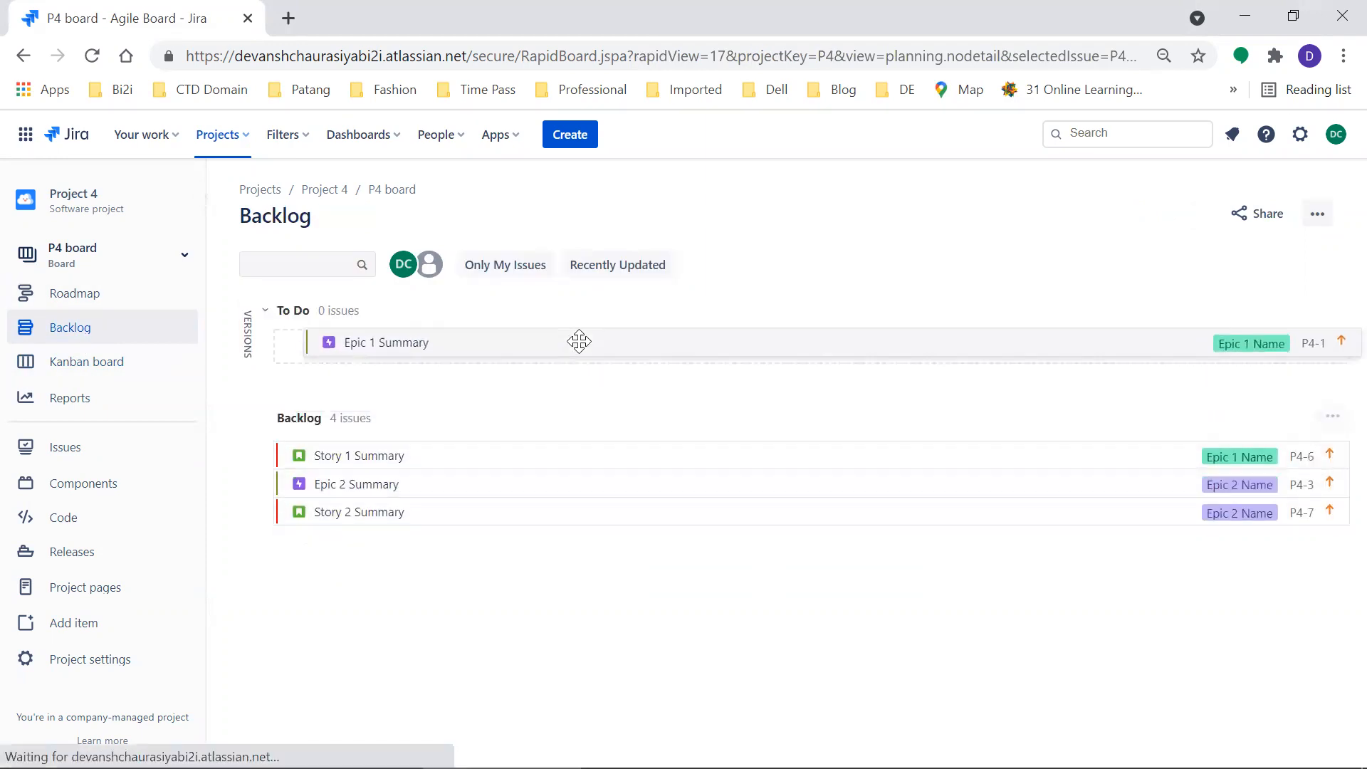
drag(525, 447, 563, 345)
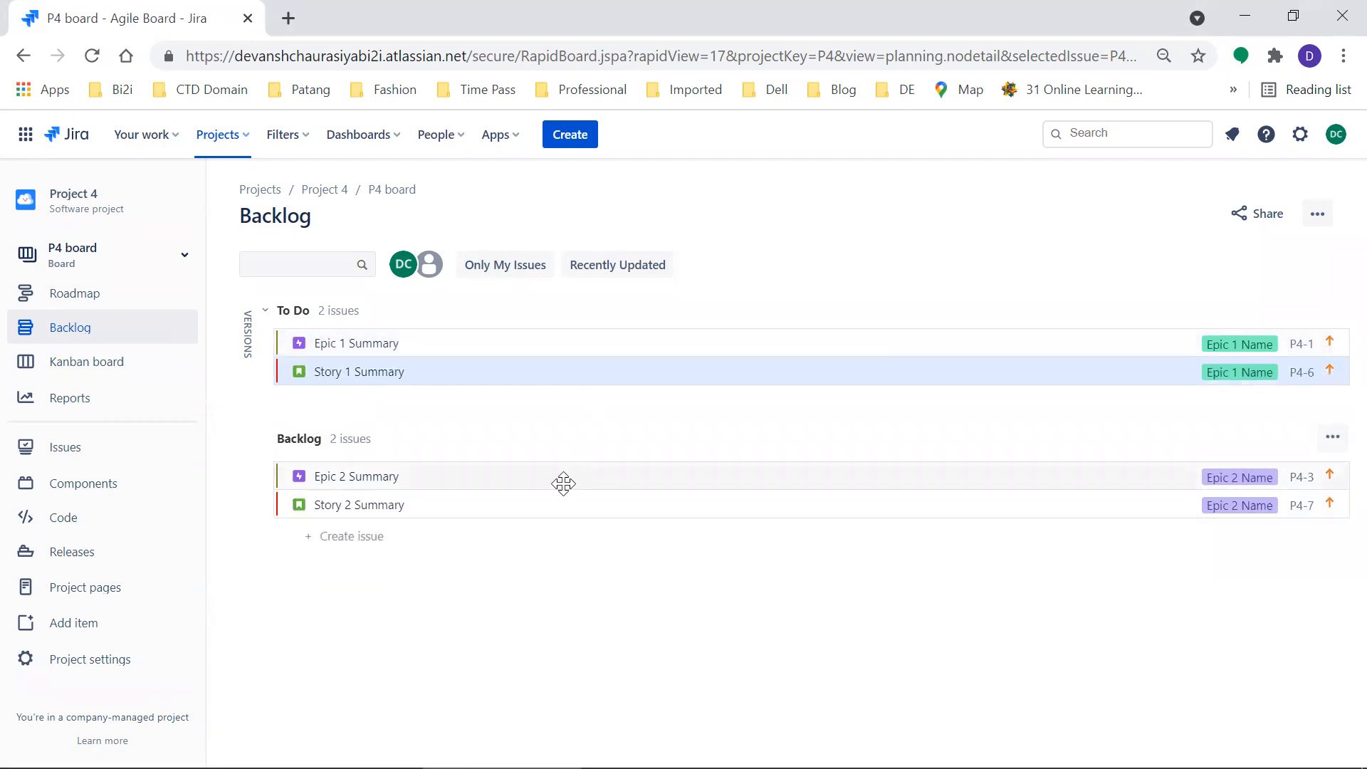
drag(568, 476, 564, 397)
drag(528, 486, 531, 412)
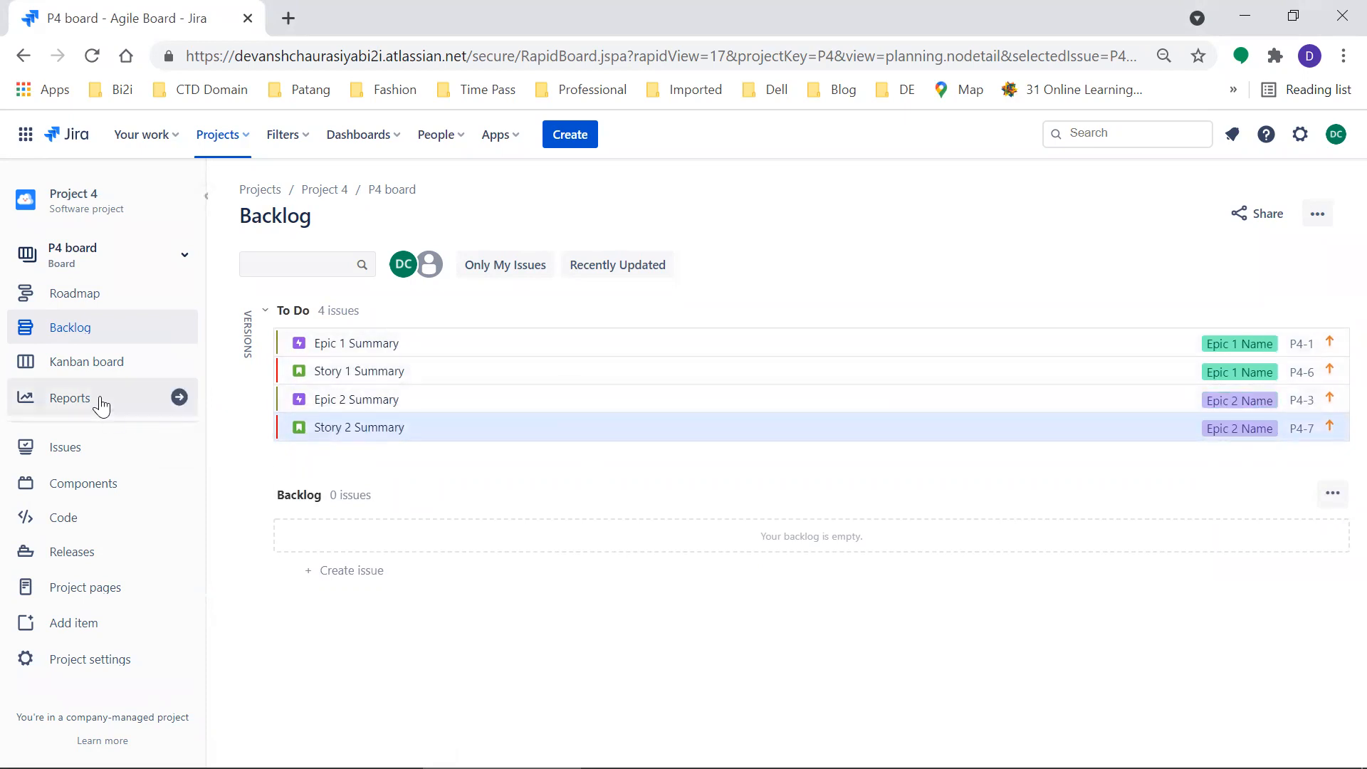
Set the Kanban board's swimlanes to be based on None in the board settings, and return to the board.
click(89, 366)
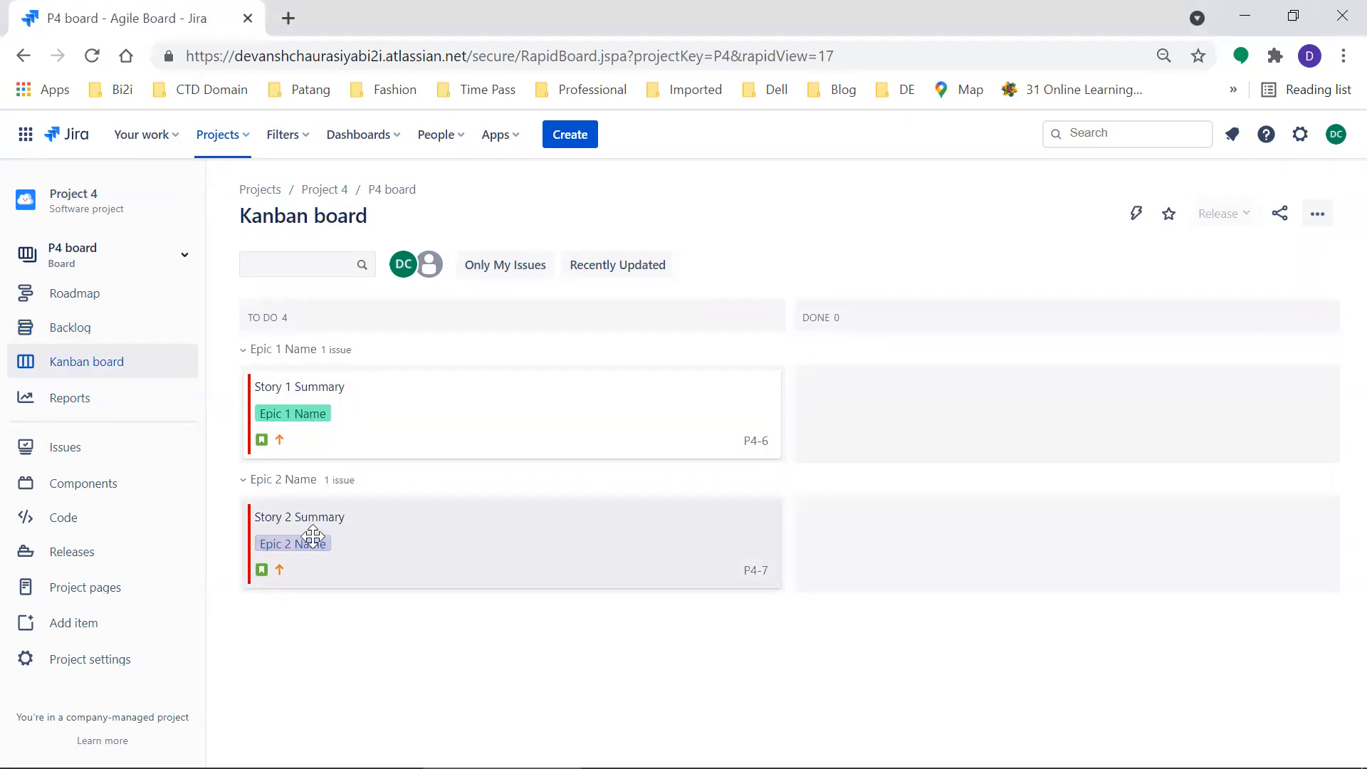
click(1317, 213)
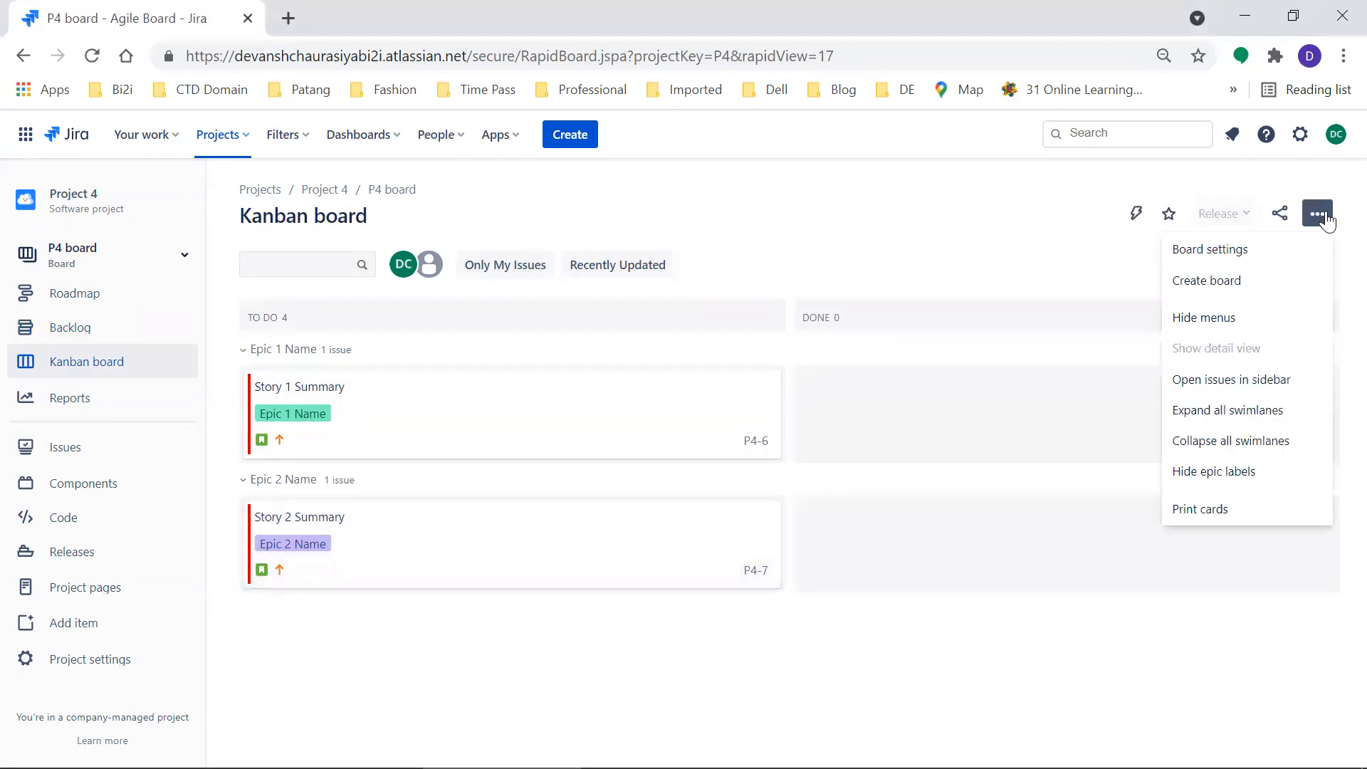
click(1210, 250)
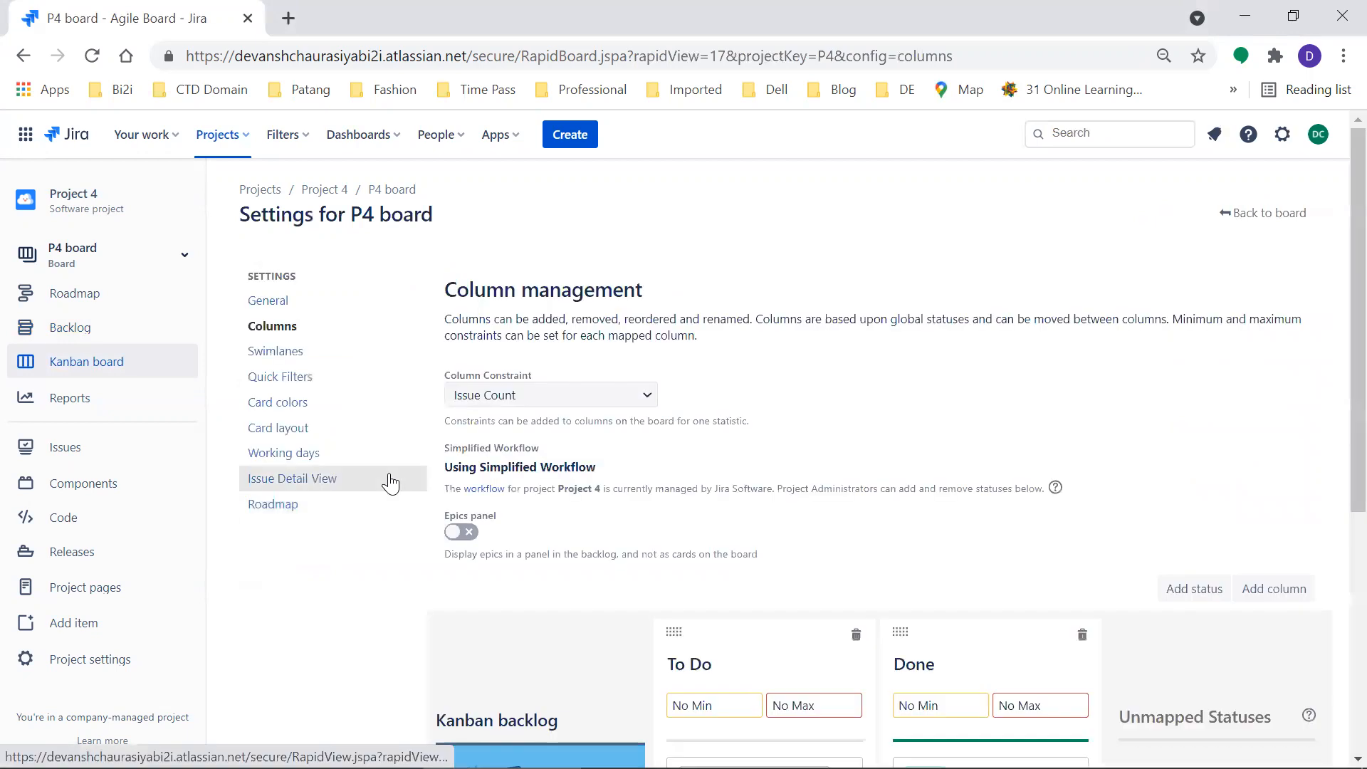
click(280, 356)
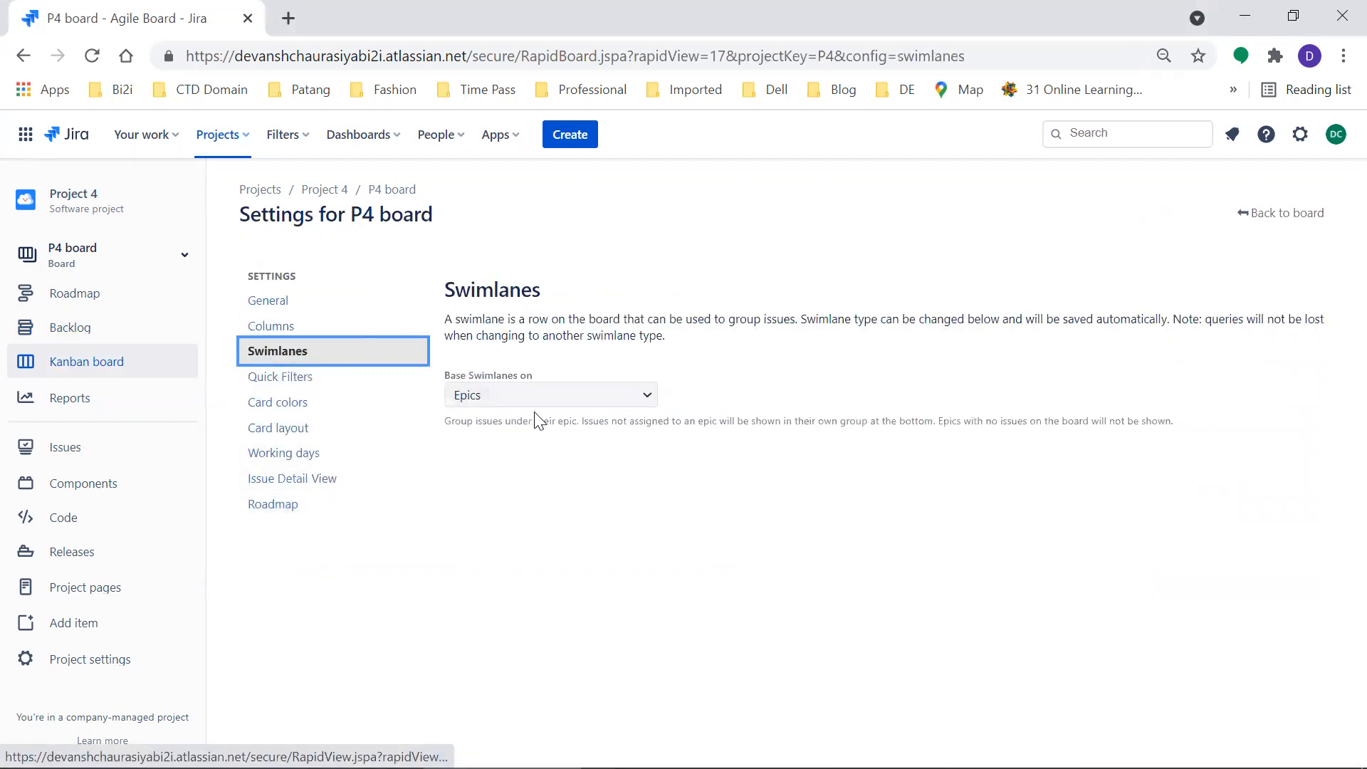
click(504, 394)
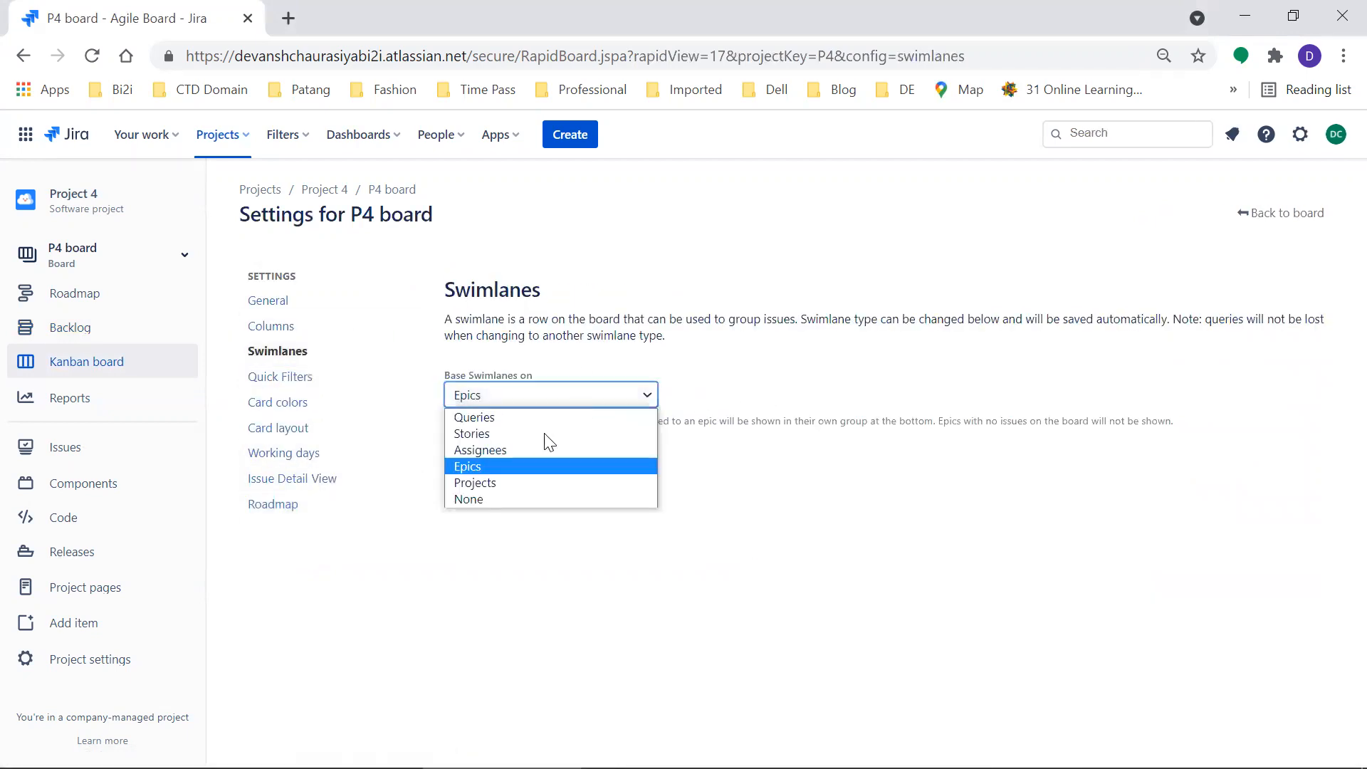
click(496, 499)
click(1283, 213)
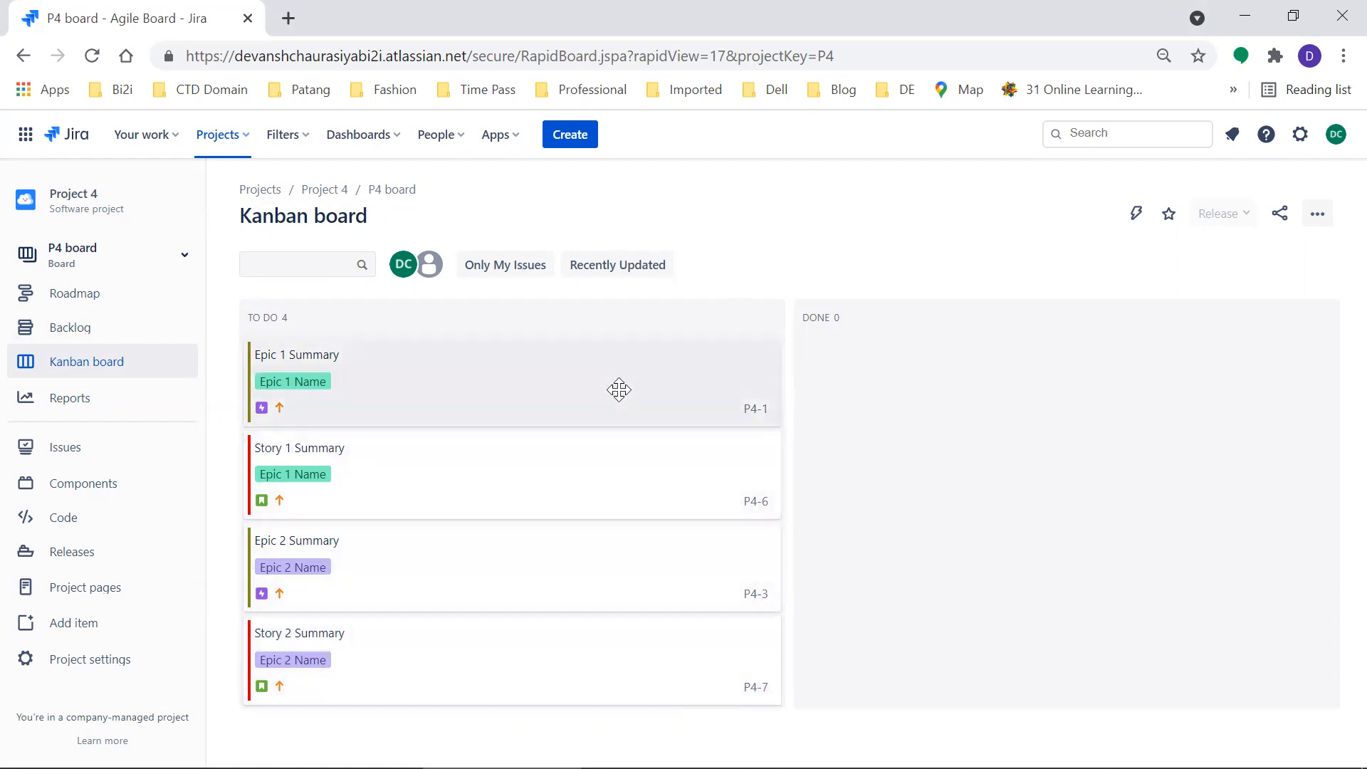
Open Epic 1 Summary from the board, review its available status transitions, and close it without changing the status.
mouse_move(532, 389)
mouse_down()
mouse_move(632, 370)
mouse_move(1074, 430)
mouse_move(842, 394)
mouse_move(512, 396)
mouse_up()
click(509, 387)
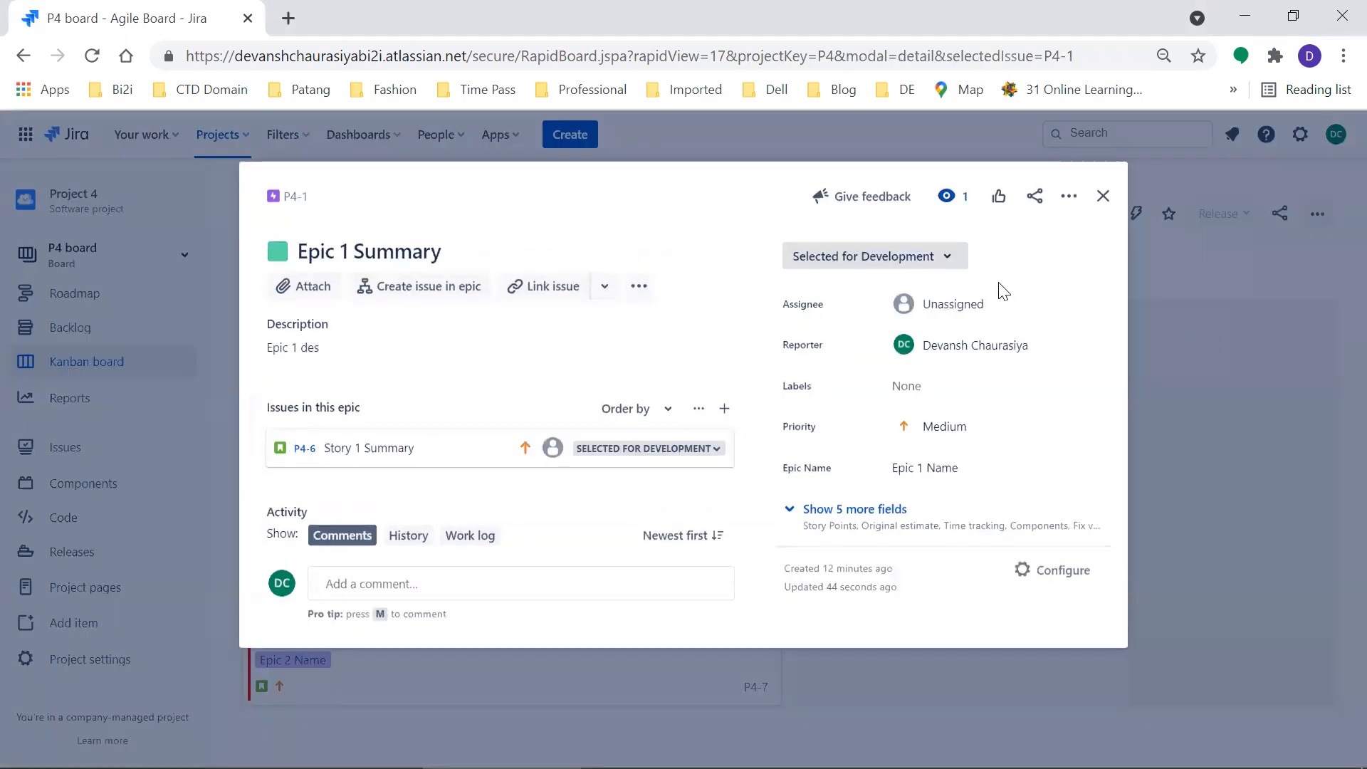
click(950, 264)
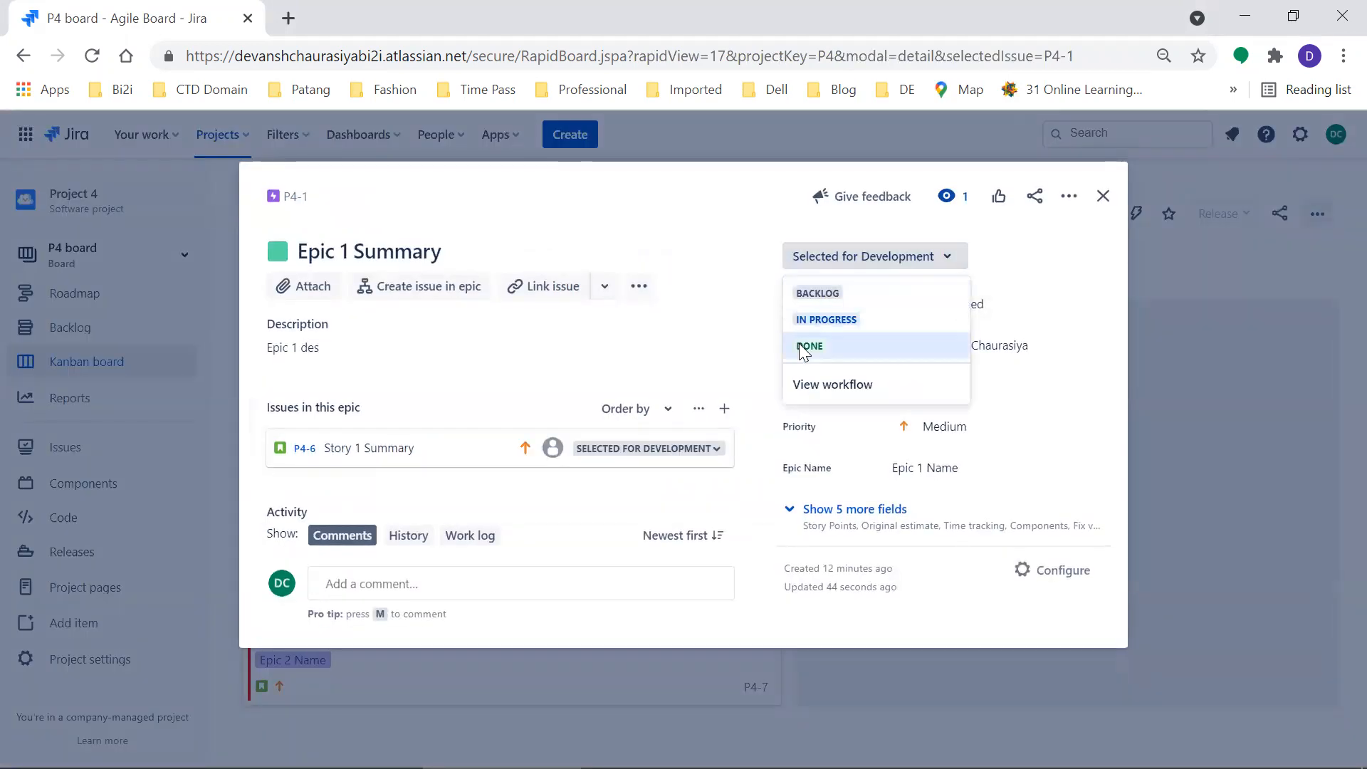
click(1102, 196)
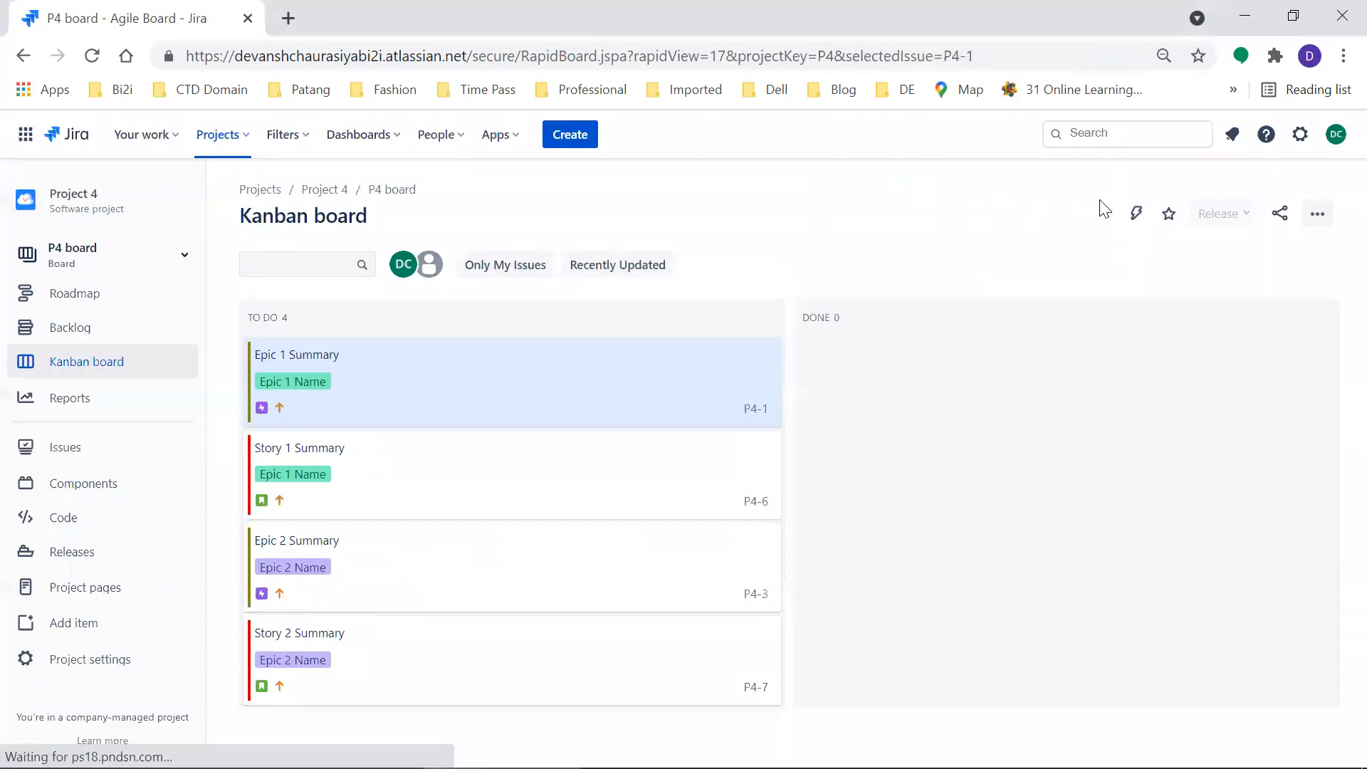